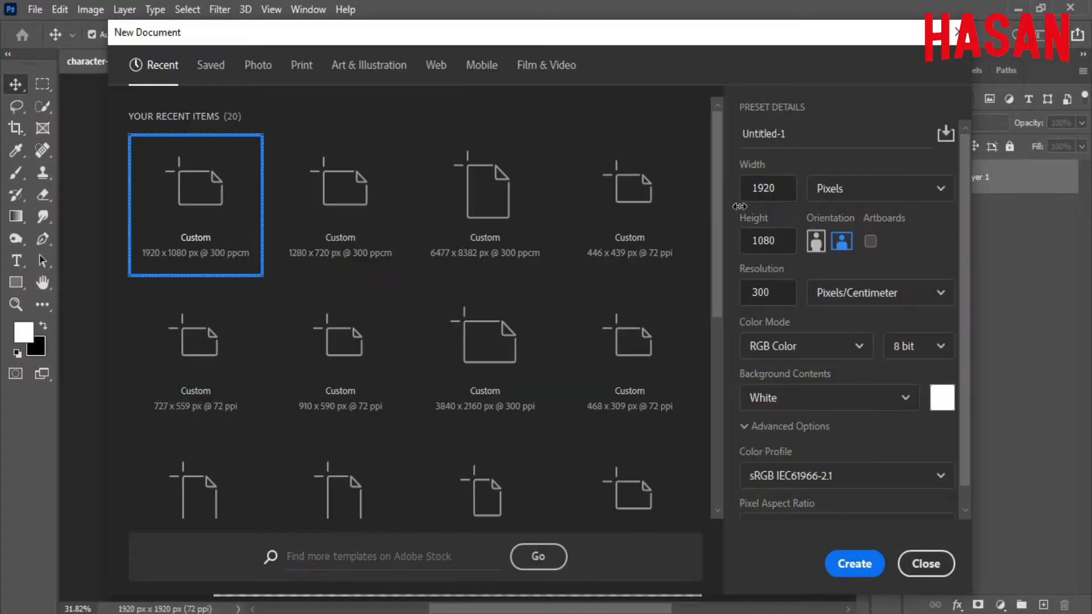
Create a new 1920 x 1080 px document at 300 pixels/centimeter in RGB Color with a white background.
left_click(762, 188)
left_click(762, 241)
left_click(854, 564)
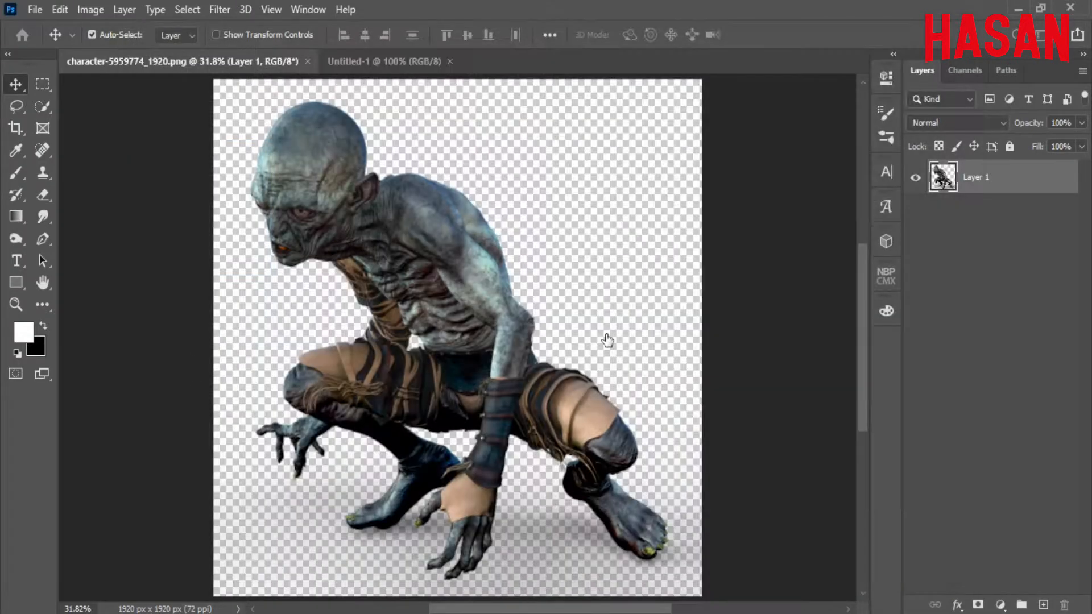
Dock the seascape photo alongside the open documents and select its water with the Quick Selection tool.
left_click_drag(607, 342, 405, 182)
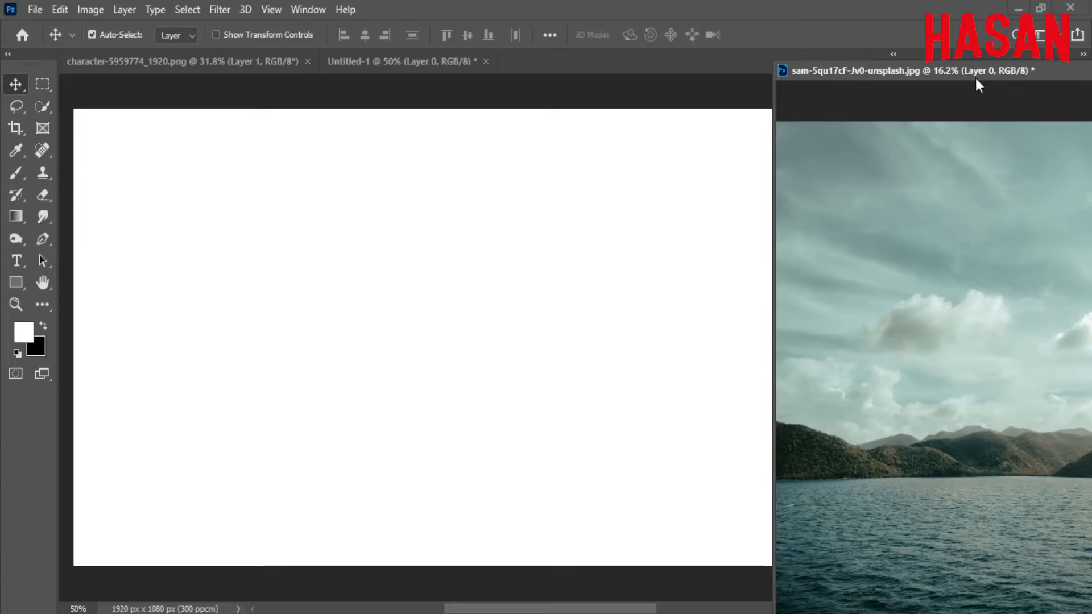
left_click_drag(976, 79, 626, 63)
key("w")
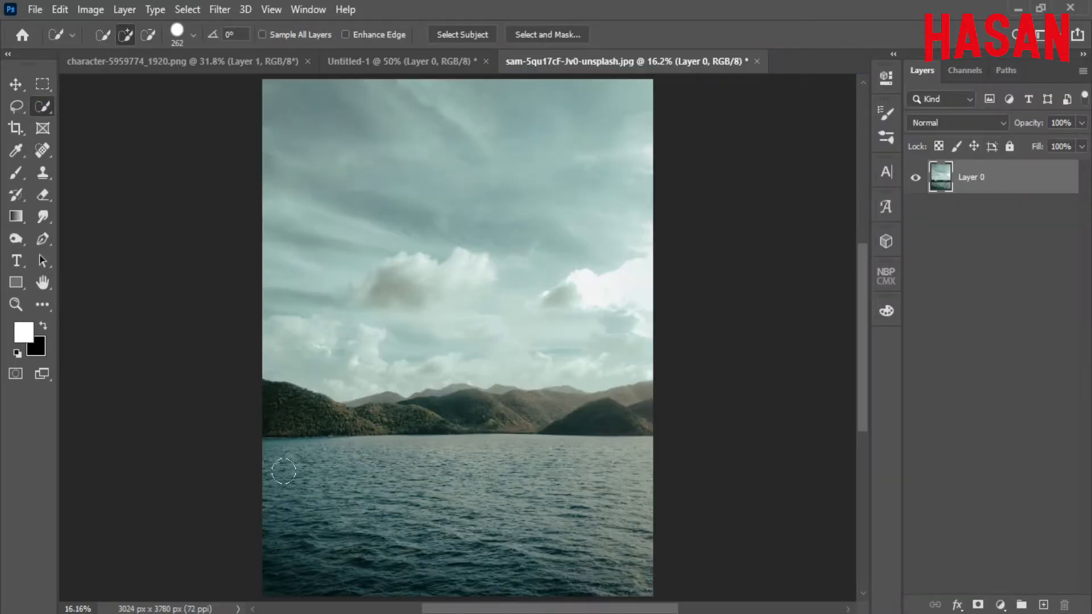
mouse_move(341, 455)
left_mouse_down()
mouse_move(488, 519)
mouse_move(447, 488)
mouse_move(496, 509)
mouse_move(338, 574)
mouse_move(458, 550)
left_mouse_up()
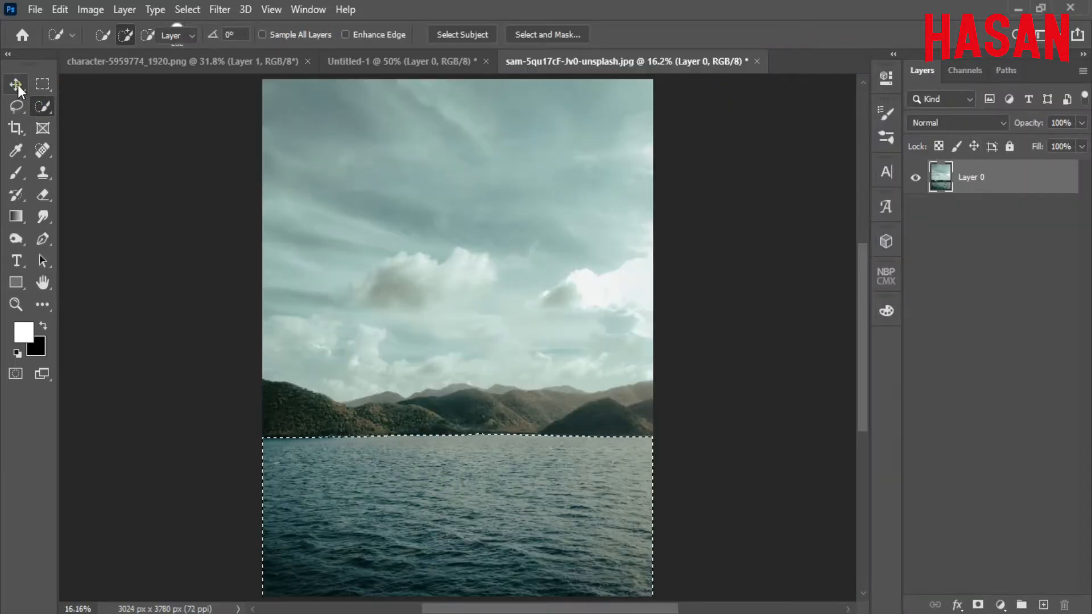
Copy the selected water into the new 1920 x 1080 document and put the photo's window away.
key("v")
left_click_drag(626, 61, 739, 29)
left_click_drag(732, 311, 318, 401)
left_click(908, 9)
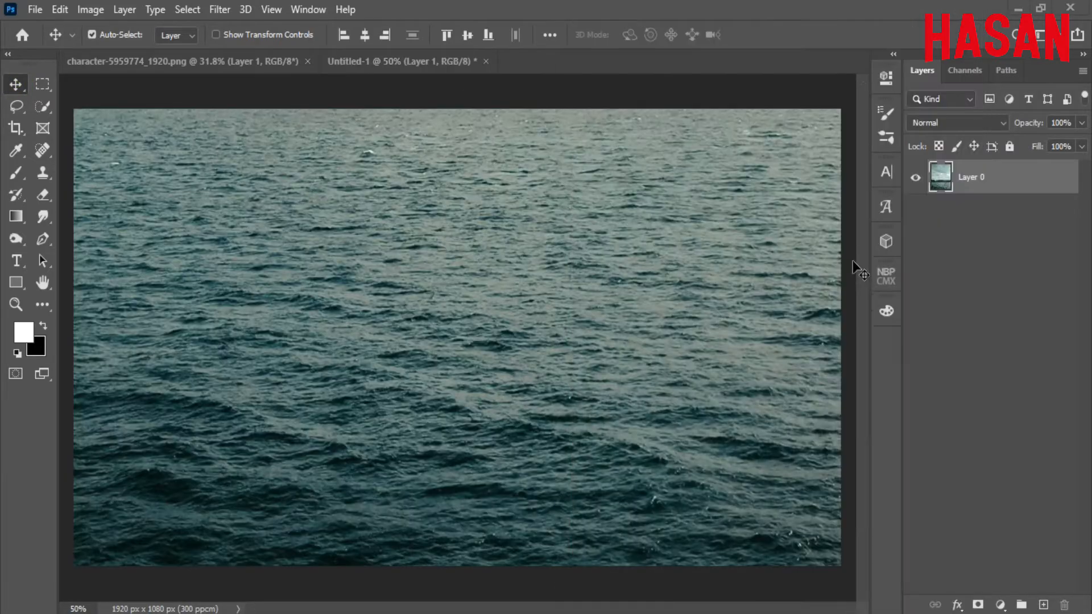
Convert the water layer to a smart object and scale it to span the canvas width, filling the lower part of the canvas.
right_click(1007, 170)
left_click(830, 190)
key("ctrl+minus")
key("ctrl+minus")
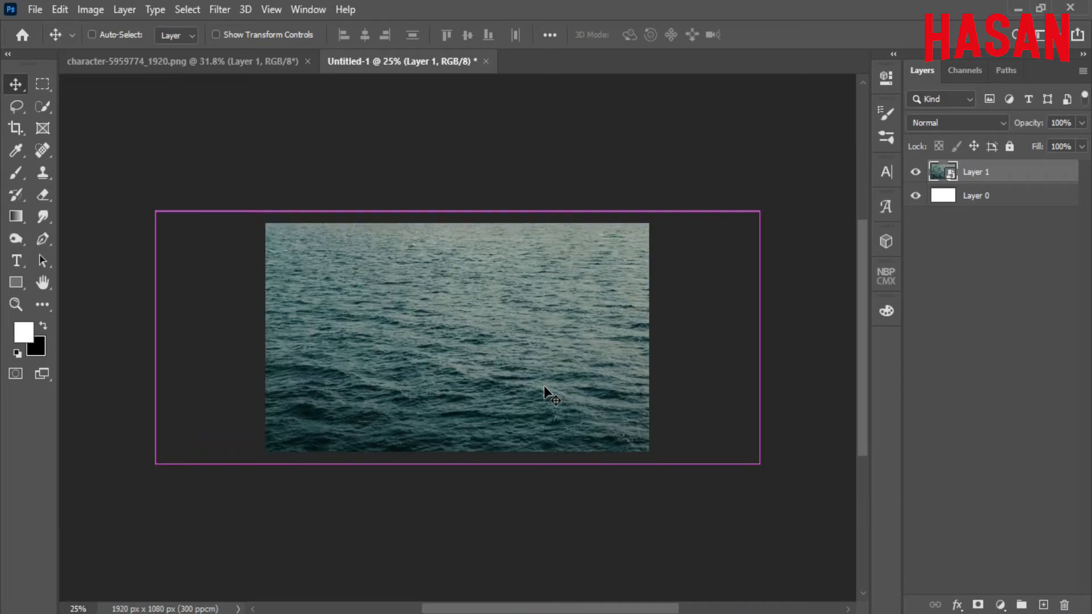
key("ctrl+t")
left_click_drag(761, 336, 624, 339)
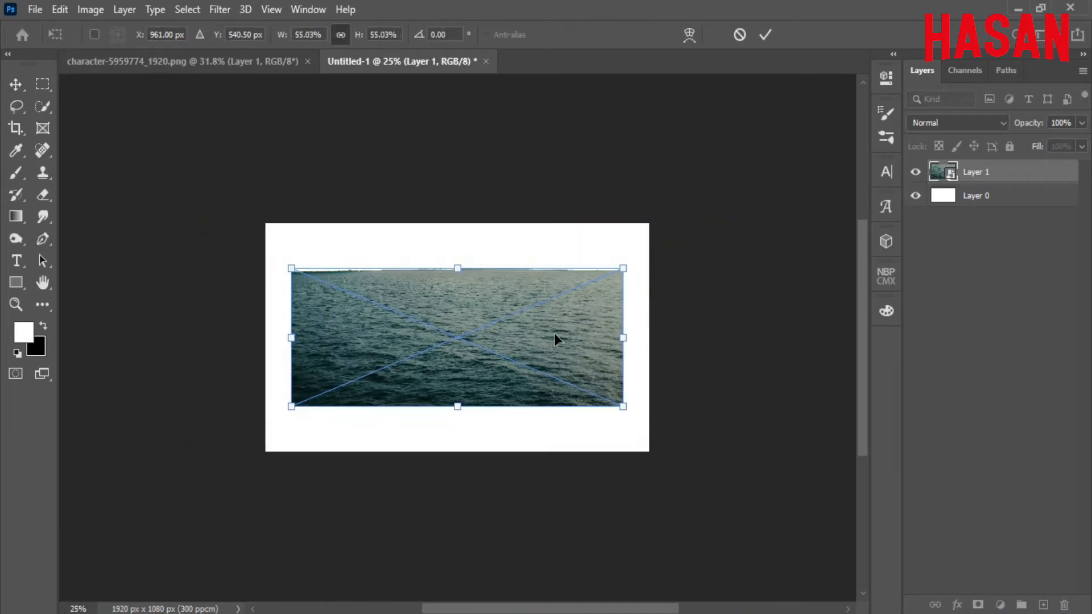
left_click_drag(556, 339, 543, 408)
left_click_drag(619, 408, 649, 407)
left_click_drag(281, 408, 265, 407)
left_click_drag(453, 384, 456, 366)
left_click(766, 34)
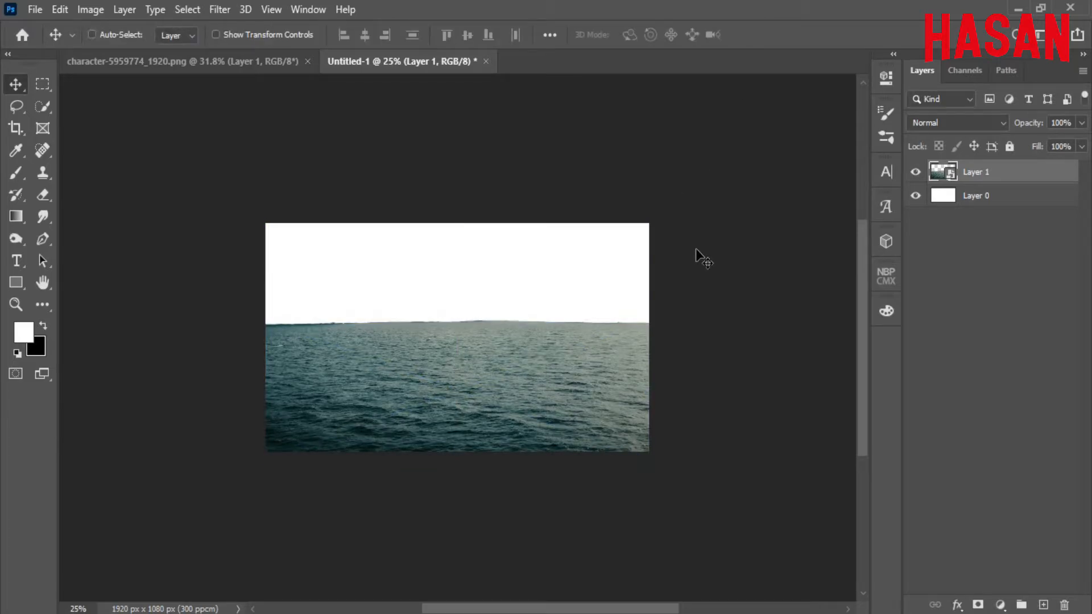
Close the character image's tab, leaving only the sea composition docked.
left_click(16, 305)
left_click(480, 34)
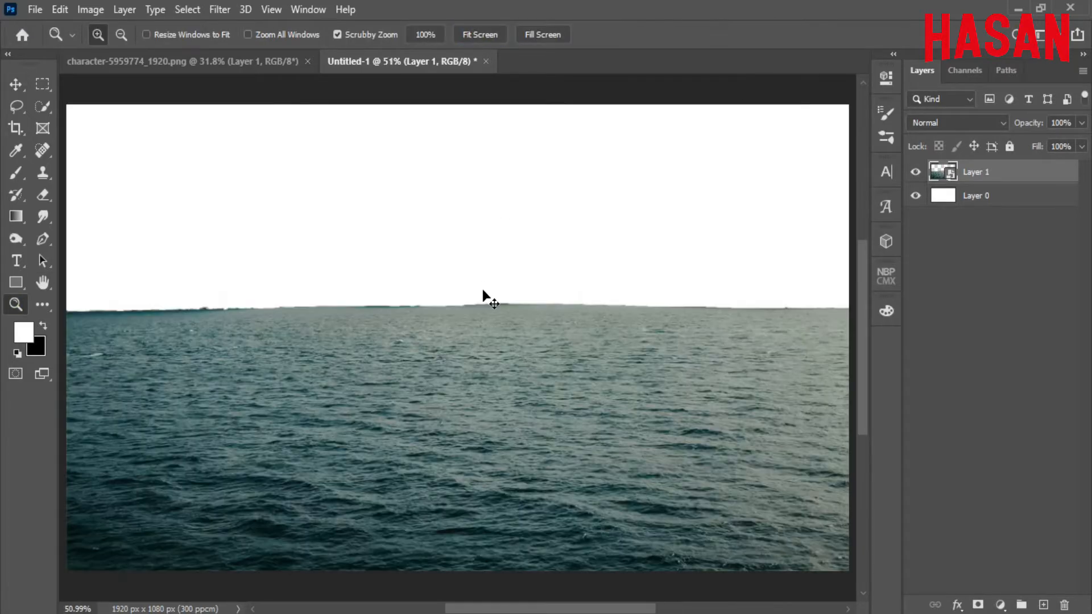
key("v")
left_click(307, 61)
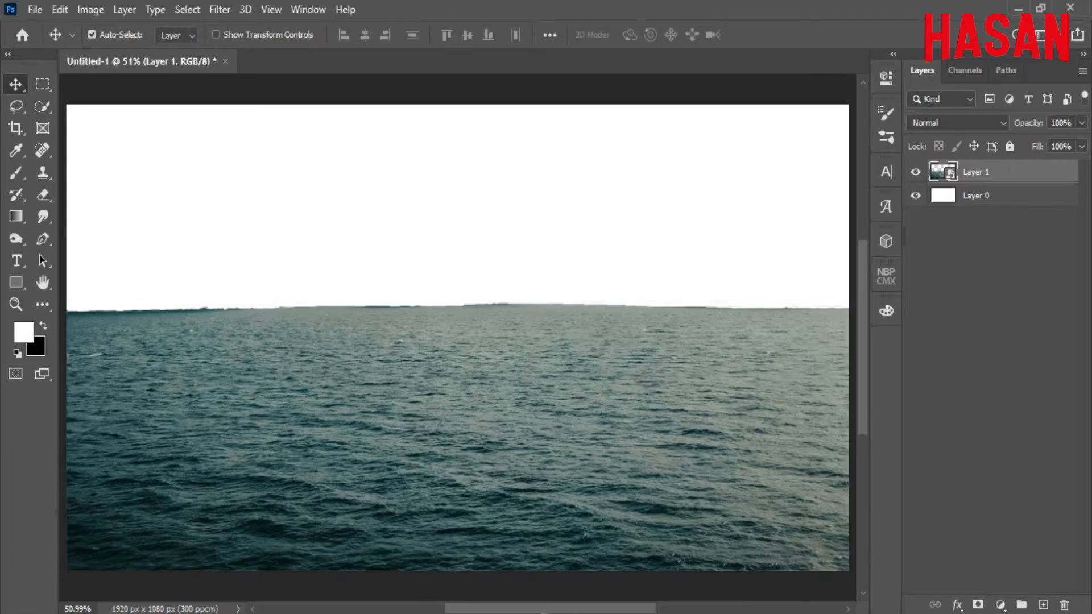
Bring the cut-out boat from lake-2822394_1920.jpg into the sea composition.
left_click(811, 585)
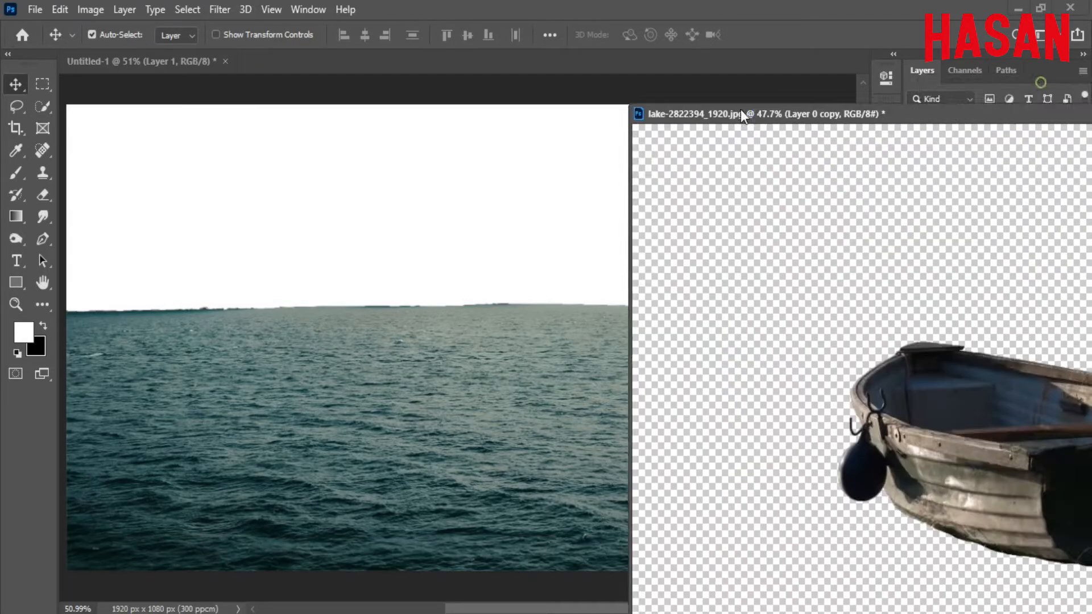
left_click_drag(741, 109, 512, 124)
left_click_drag(725, 510, 288, 330)
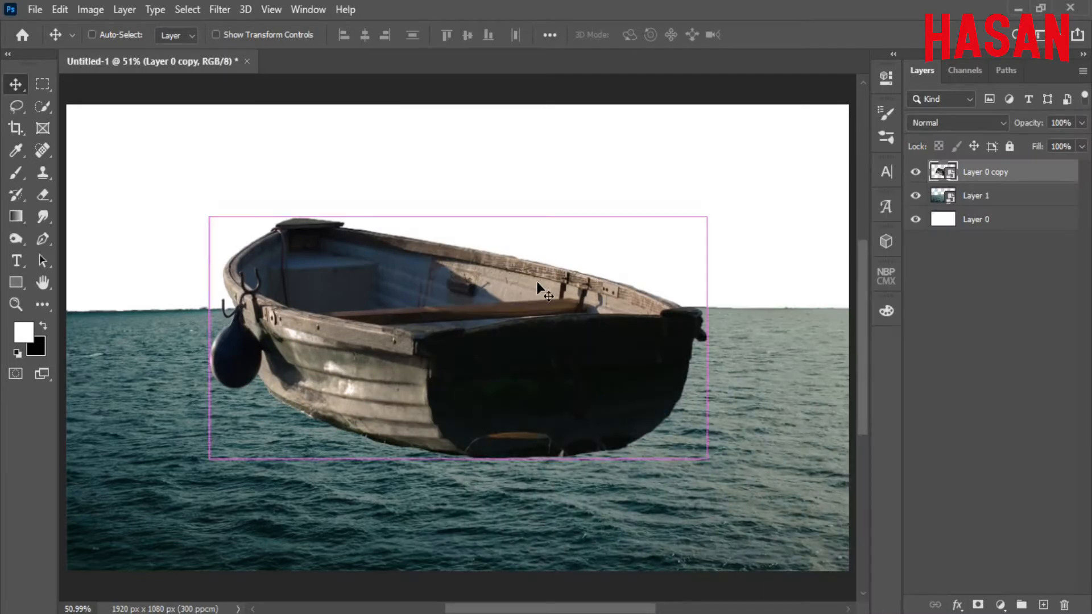
Scale the boat to about 20%, flip it horizontally and position it on the water just below the horizon.
key("ctrl+t")
left_click_drag(709, 335, 527, 334)
left_click_drag(489, 365, 584, 373)
right_click(526, 388)
left_click(569, 364)
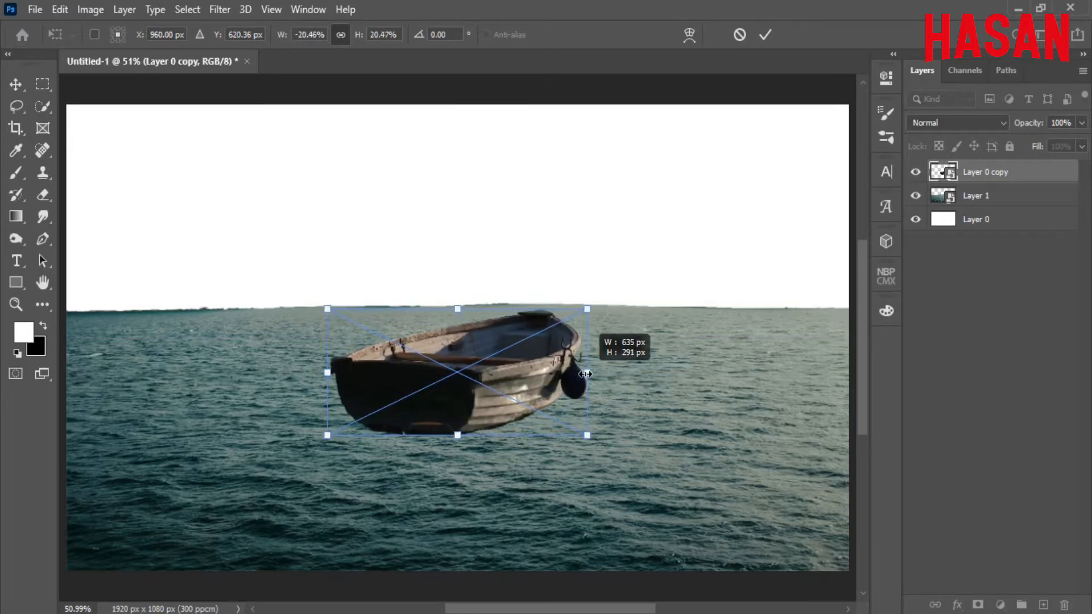
left_click_drag(522, 355, 534, 362)
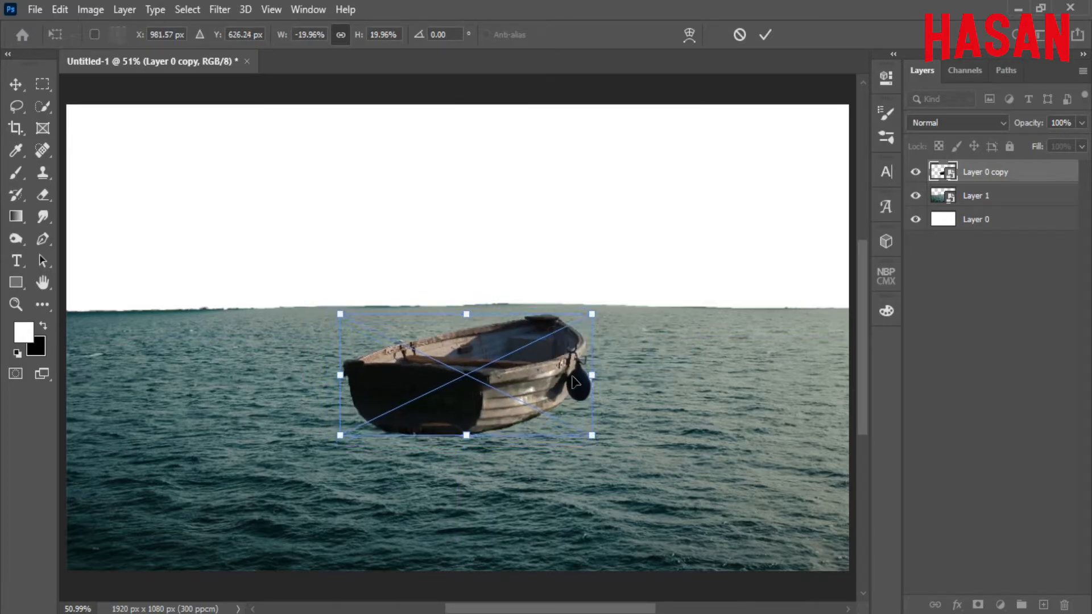
left_click(764, 36)
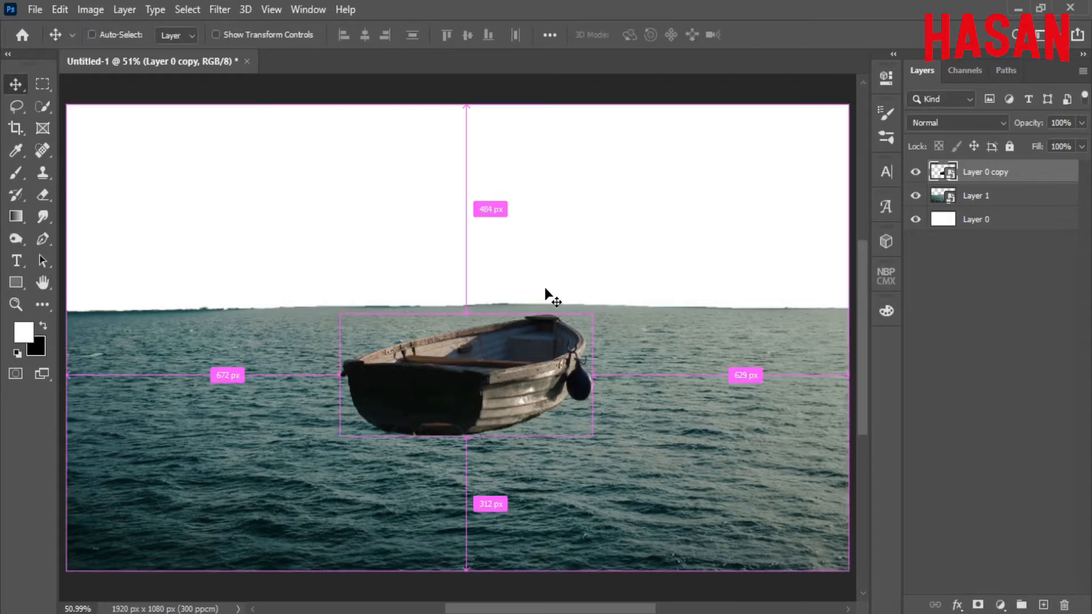
key("ctrl+t")
left_click(765, 34)
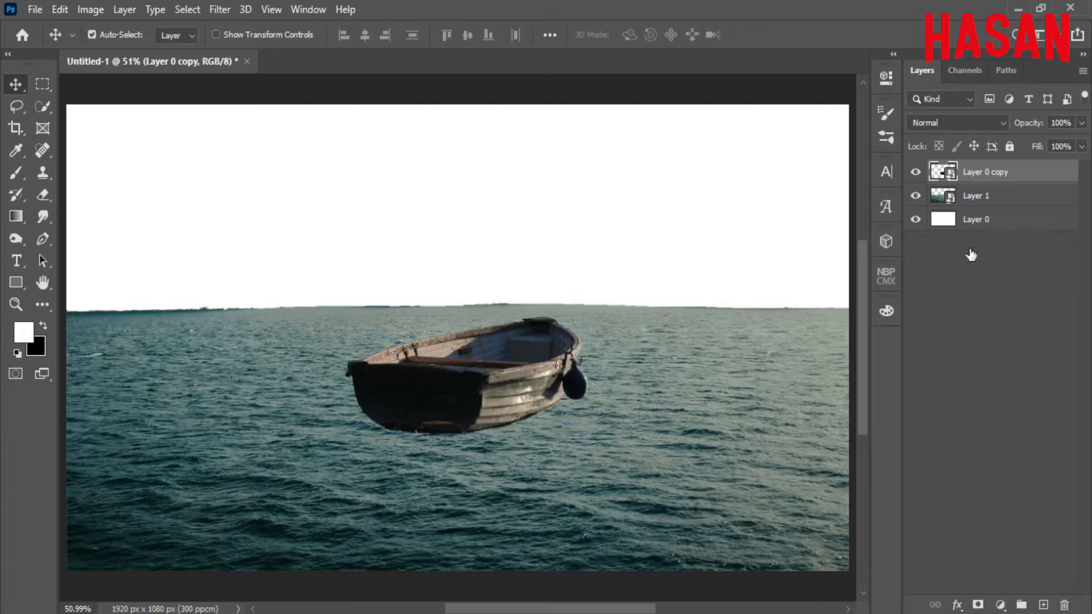
Add a layer mask to the boat and paint along the hull's bottom edge with a soft black brush at 36% opacity.
left_click(978, 605)
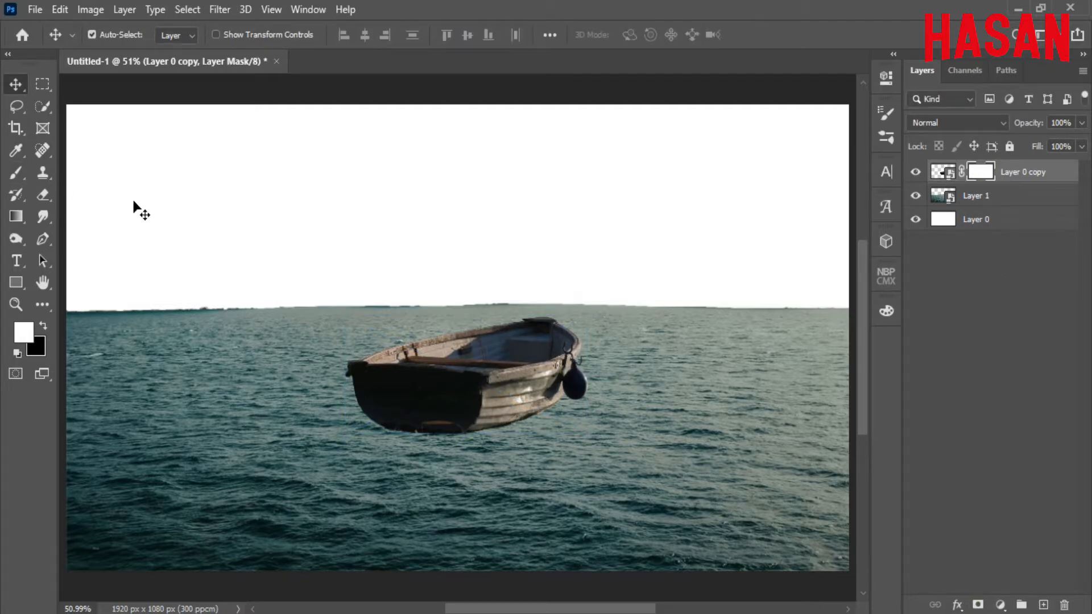
left_click(16, 173)
right_click(338, 283)
left_click(886, 3)
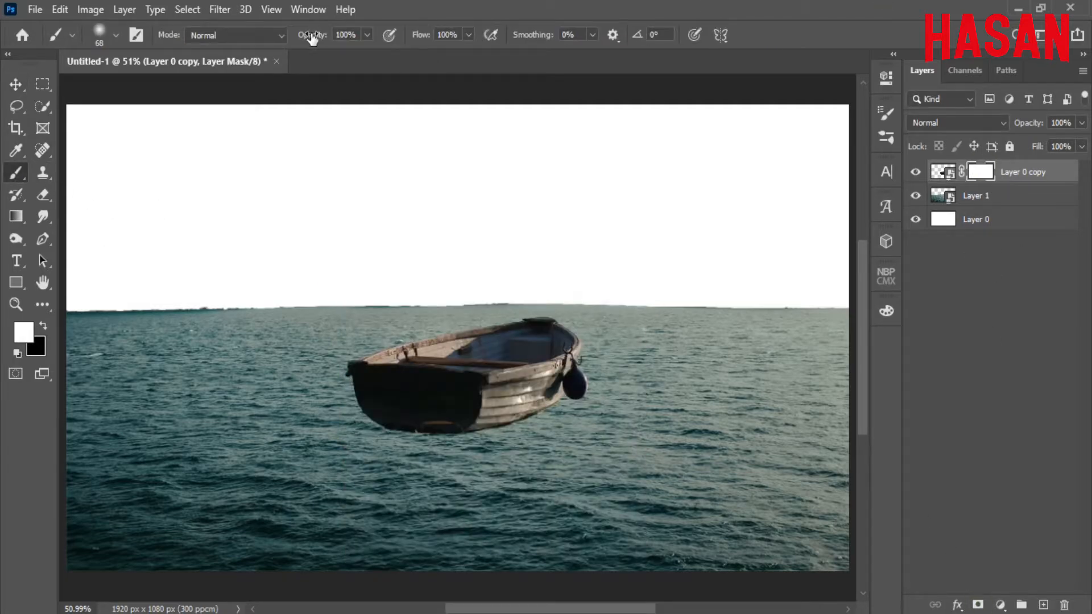
key("Return")
left_click_drag(472, 458, 517, 467)
left_click_drag(496, 439, 545, 432)
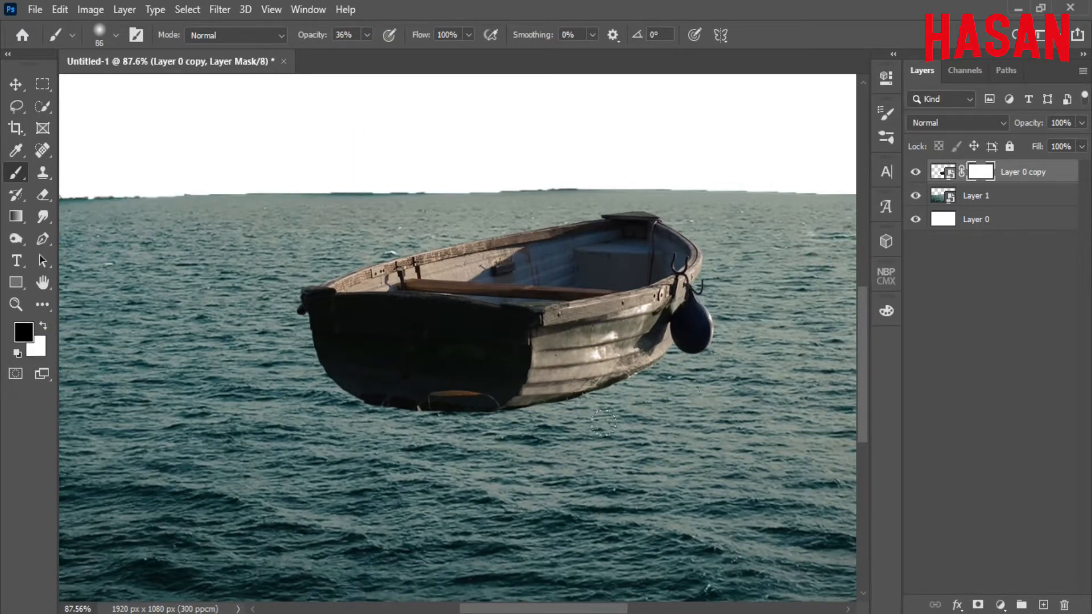
mouse_move(604, 423)
left_mouse_down()
mouse_move(371, 425)
mouse_move(367, 401)
left_mouse_up()
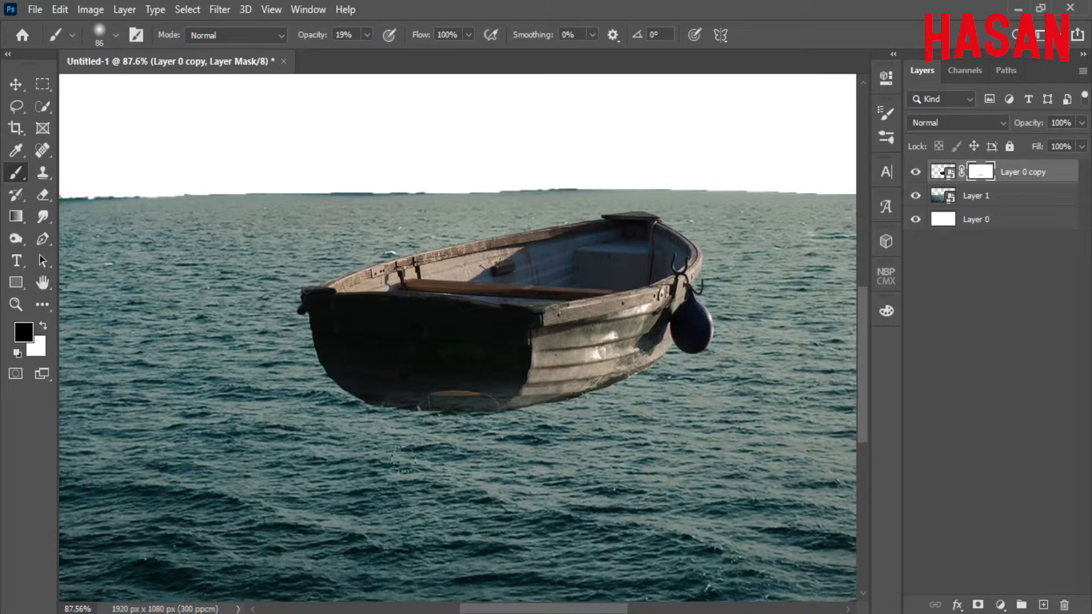
Fade the hull's bottom further into the water by painting the boat's mask in black at 19% brush opacity.
left_click_drag(488, 410, 284, 406)
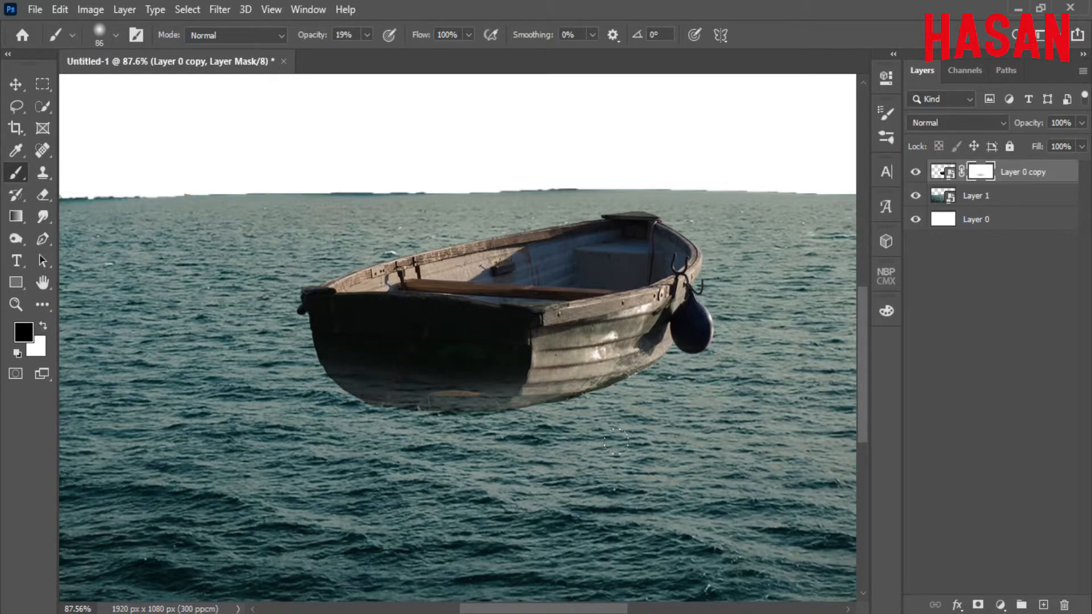
mouse_move(441, 436)
left_mouse_down()
mouse_move(498, 456)
mouse_move(485, 455)
left_mouse_up()
left_click_drag(602, 433, 583, 430)
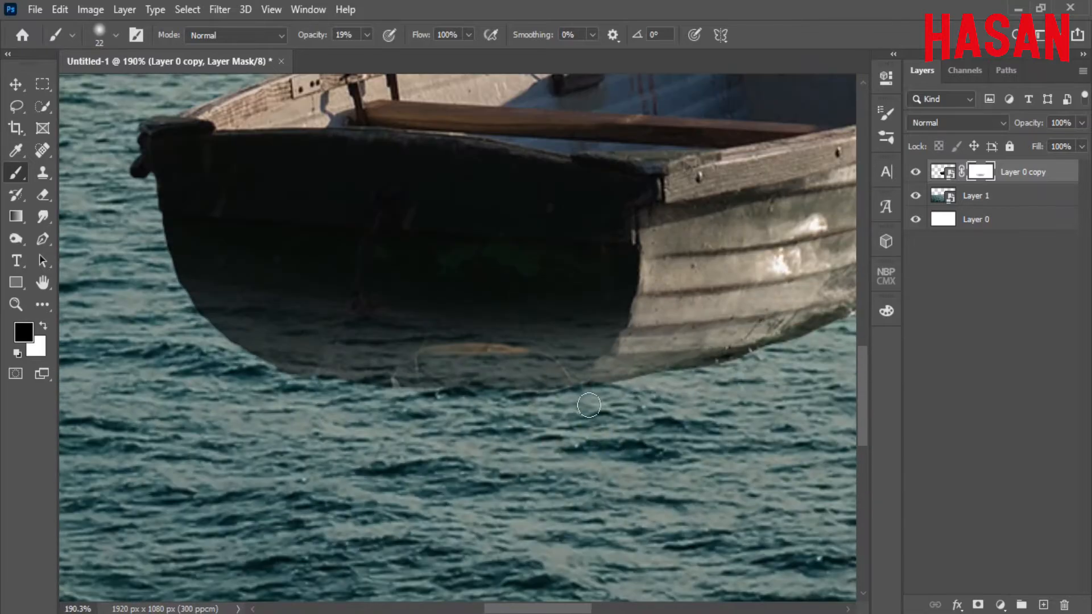
left_click_drag(434, 380, 204, 354)
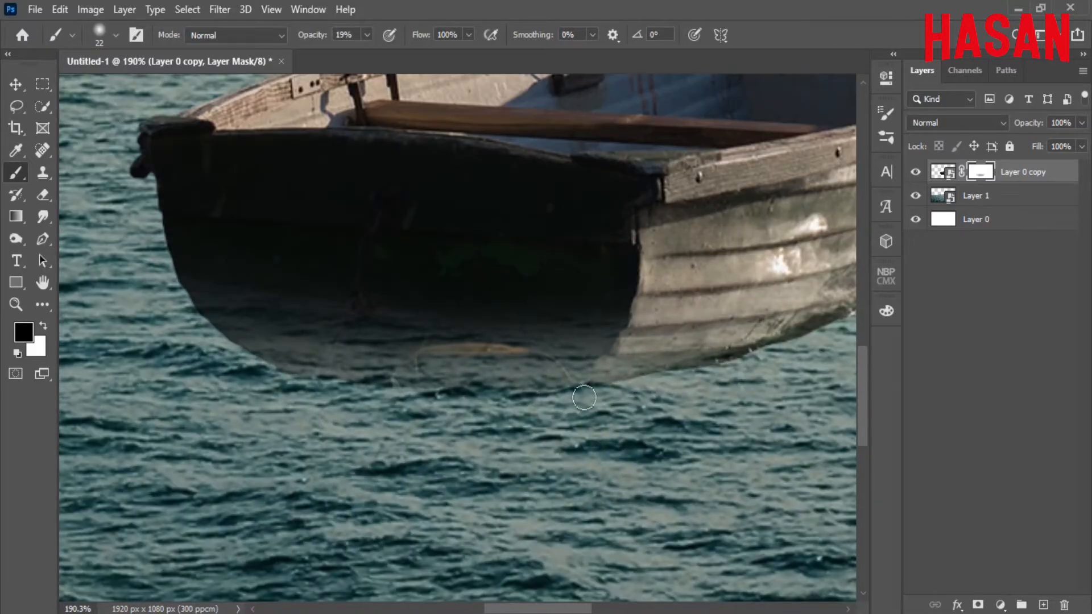
left_click_drag(631, 344, 549, 354)
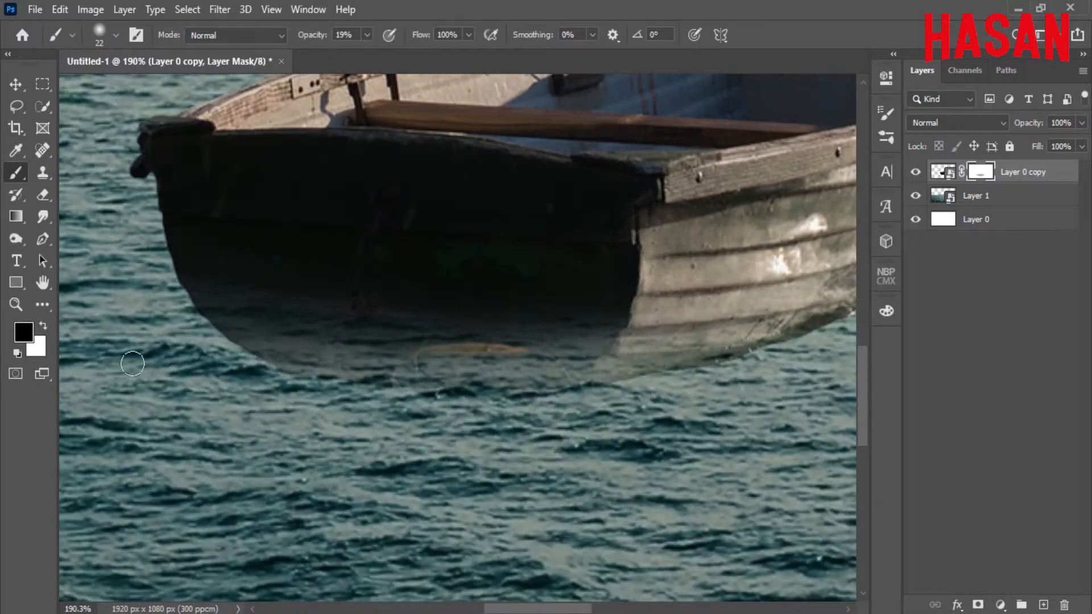
key("ctrl+0")
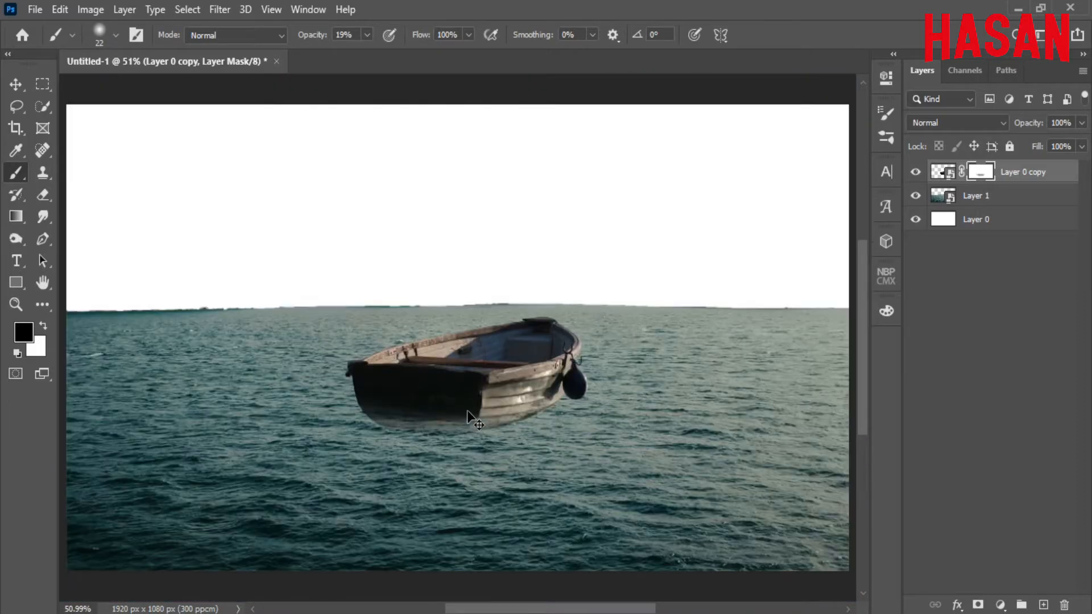
Place the crouching creature from character-5959774_1920.png into the boat composition and minimize its source window.
key("v")
mouse_move(228, 613)
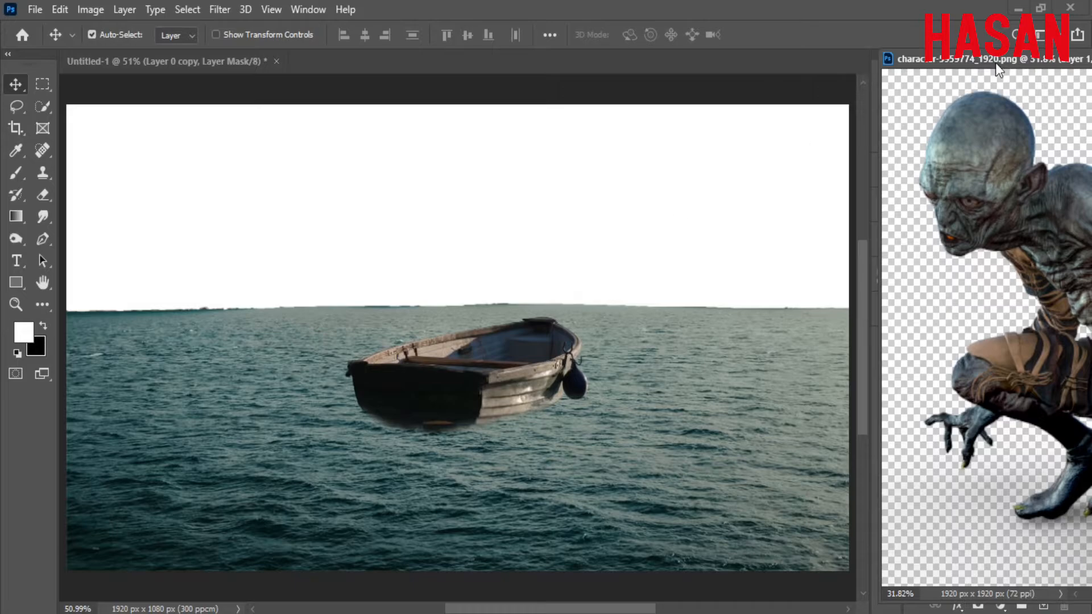
left_click_drag(995, 64, 922, 77)
left_click_drag(993, 218, 694, 272)
left_click_drag(997, 81, 725, 80)
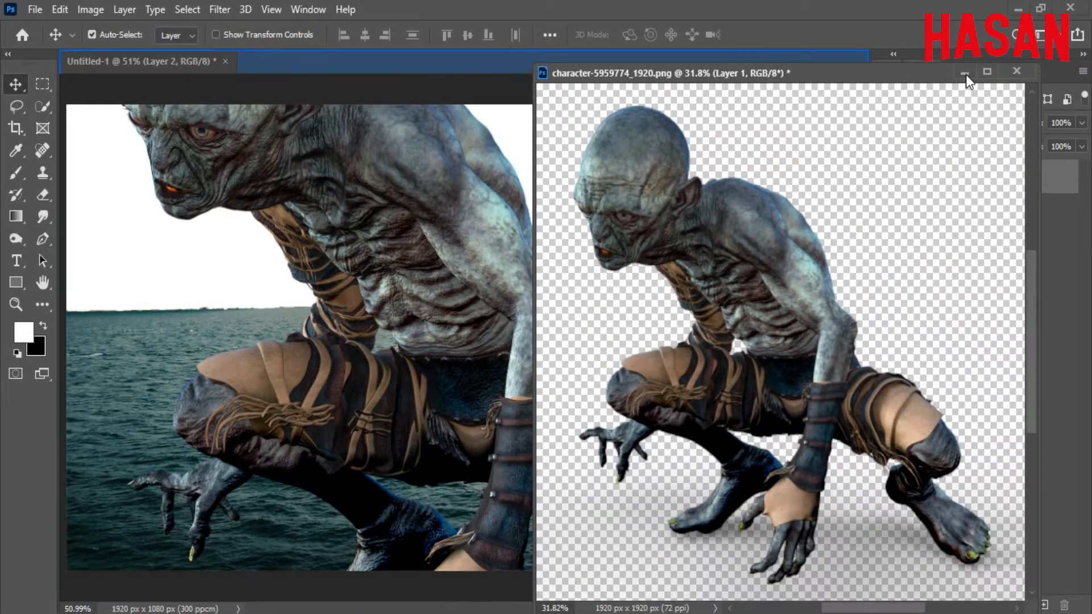
left_click(966, 74)
Scale the creature down to about 1.49% and position it crouching inside the boat.
key("ctrl+t")
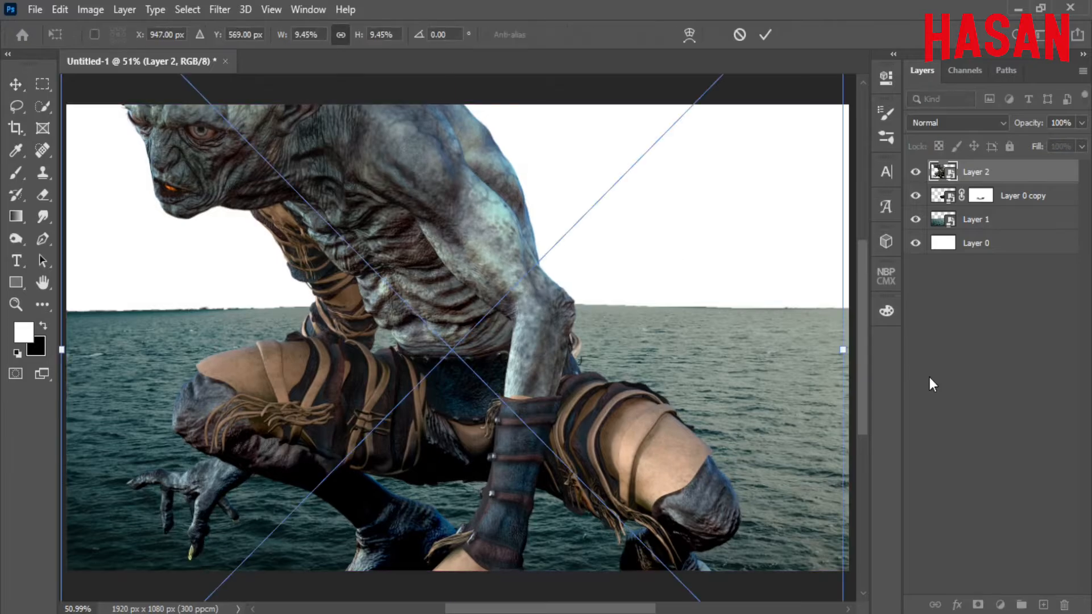
left_click_drag(928, 375, 577, 350)
left_click_drag(470, 386, 515, 302)
scroll(516, 302, "up", 5)
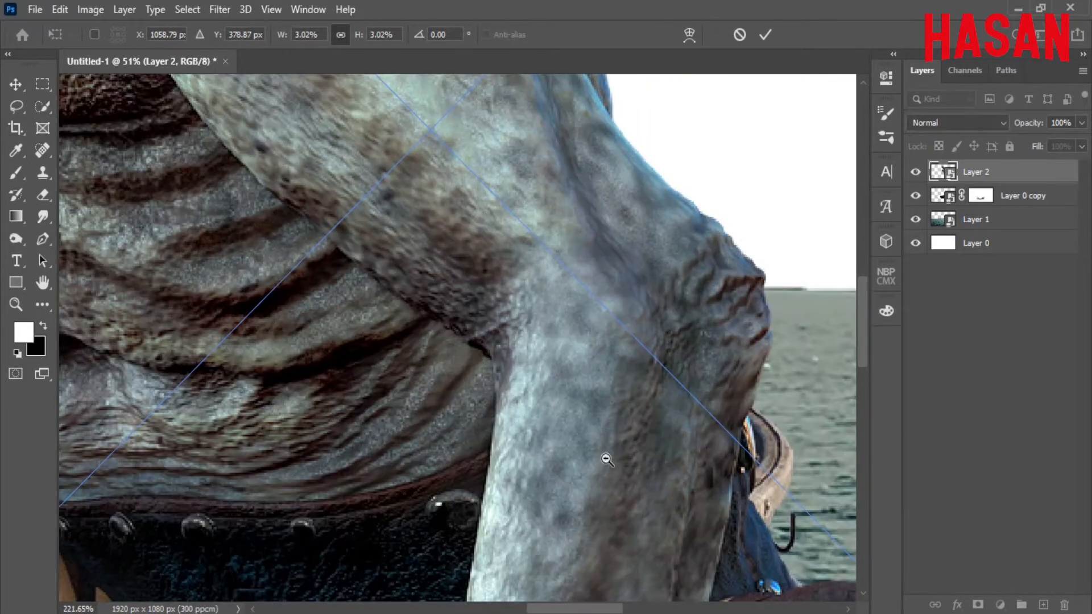
scroll(605, 453, "down", 6)
left_click_drag(748, 335, 674, 334)
scroll(610, 353, "up", 4)
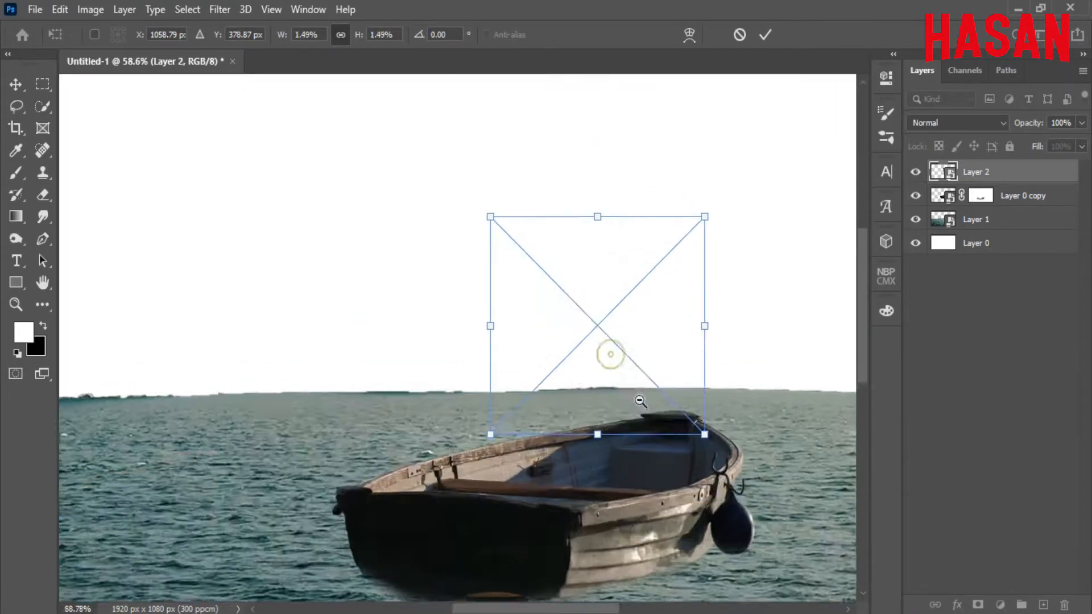
left_click_drag(609, 354, 591, 367)
left_click(765, 35)
key("ctrl+0")
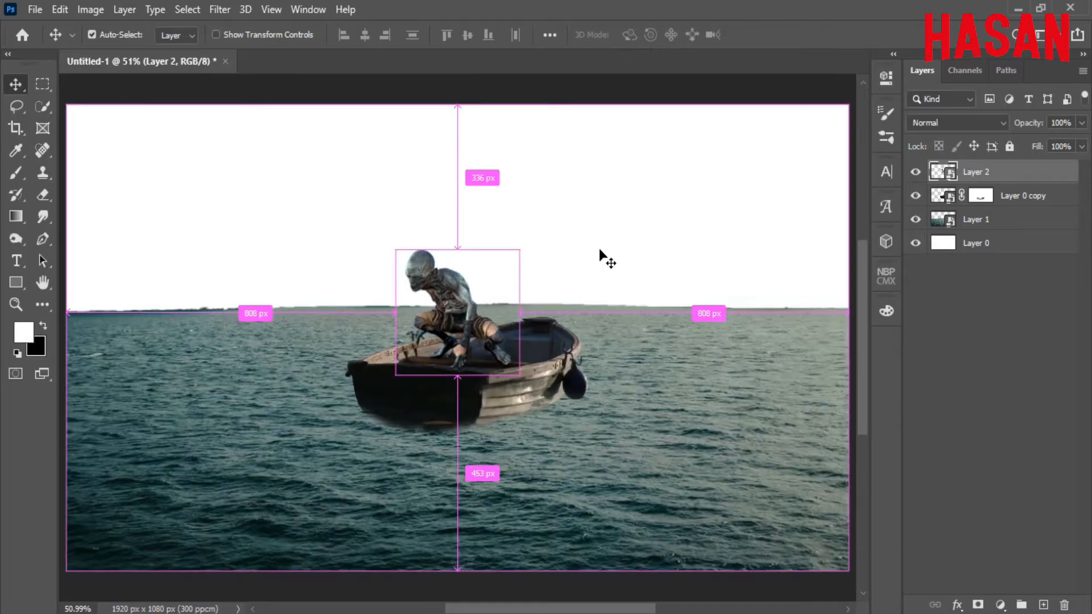
Scale the creature down to about 1.36% and lower it so that it crouches deeper inside the boat.
key("ctrl+t")
left_click_drag(518, 313, 507, 314)
scroll(516, 344, "up", 5)
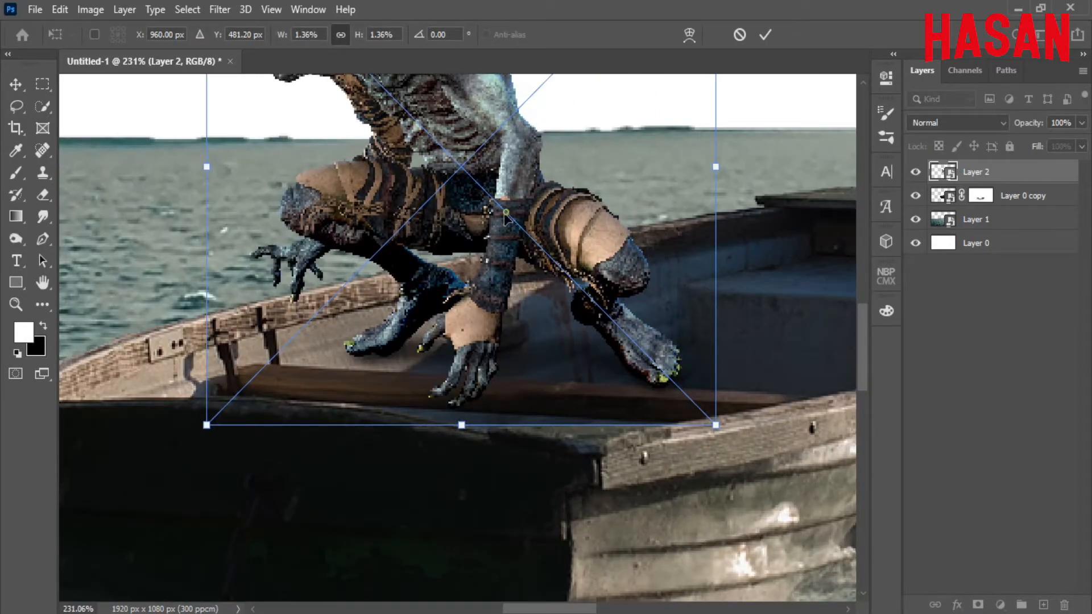
left_click_drag(505, 215, 505, 240)
Distort the creature's lower corners so its feet follow the boat's slanted floor, and apply the transformation.
left_click_drag(715, 450, 720, 428)
left_click_drag(504, 253, 501, 269)
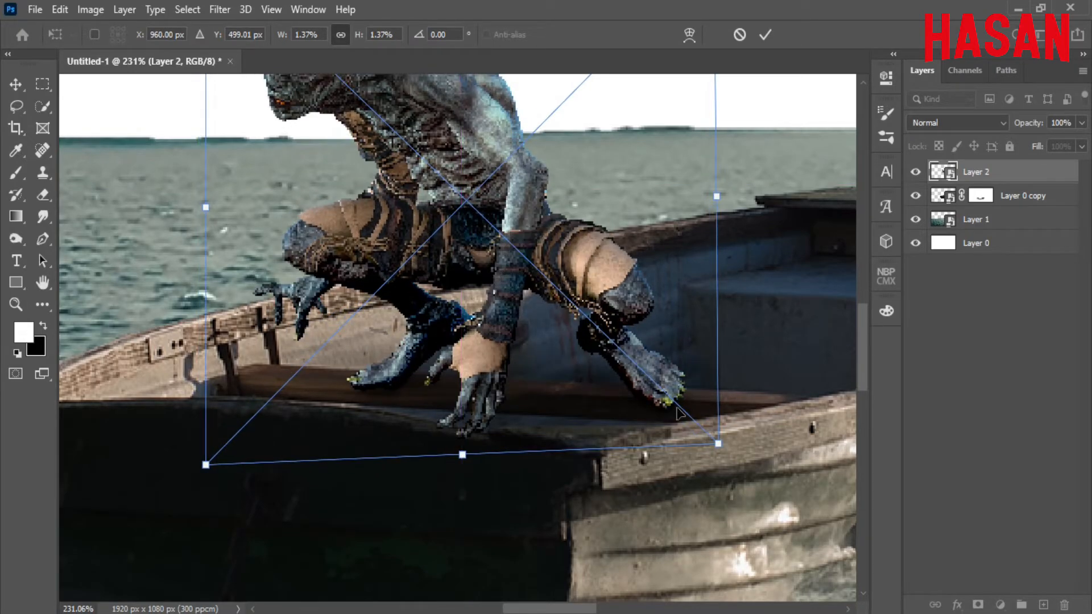
left_click_drag(717, 443, 723, 427)
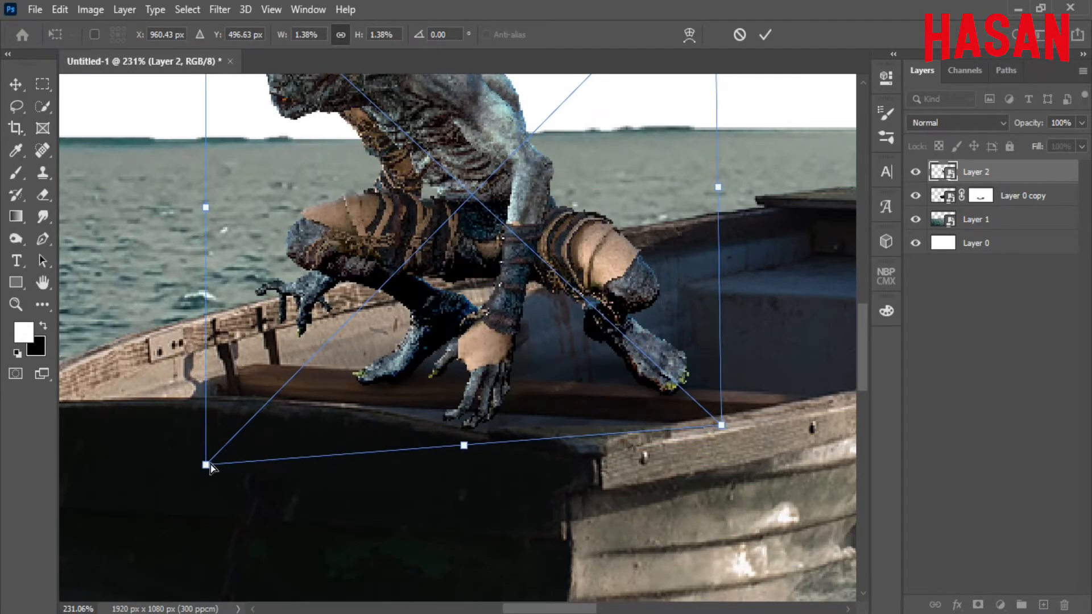
left_click_drag(208, 466, 202, 475)
key("ctrl+0")
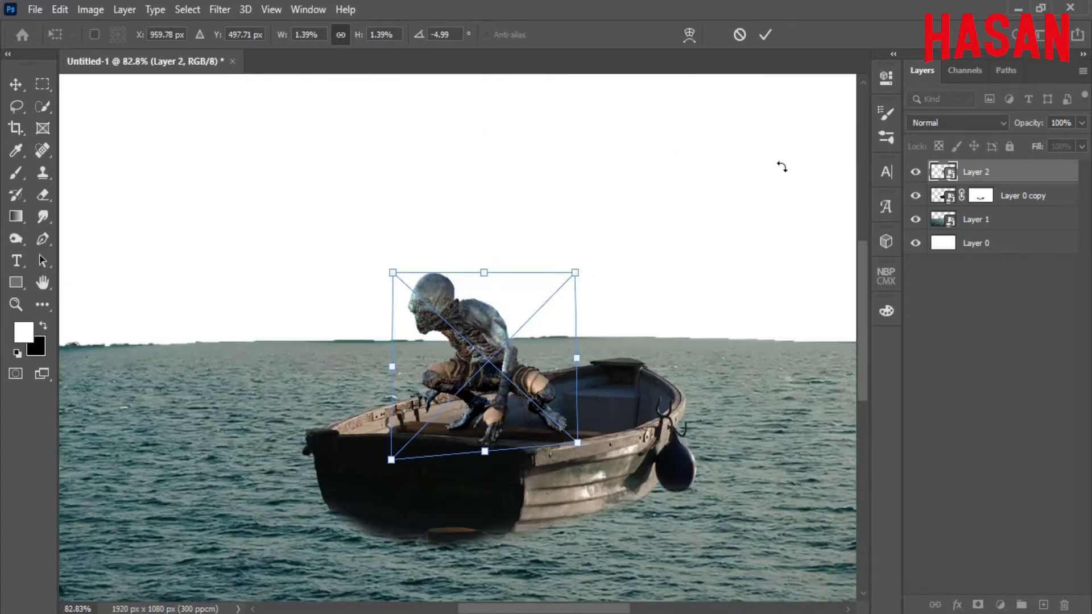
key("Return")
key("ctrl+minus")
key("ctrl+0")
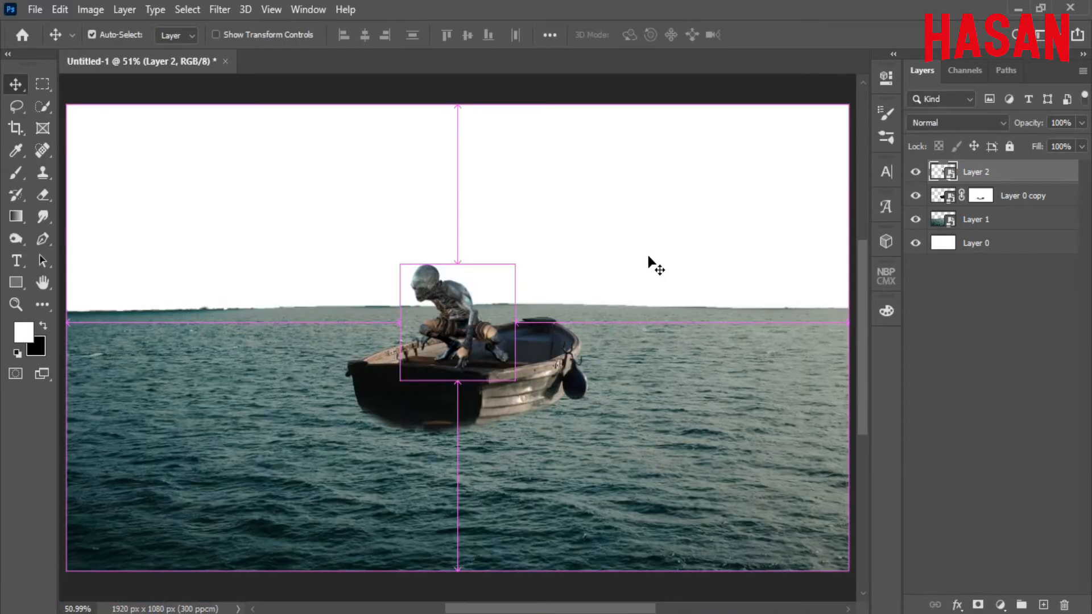
Place the sunset_sky_by_eagle_cry_designs image into the boat composition and move its layer beneath the sea layer.
mouse_move(364, 613)
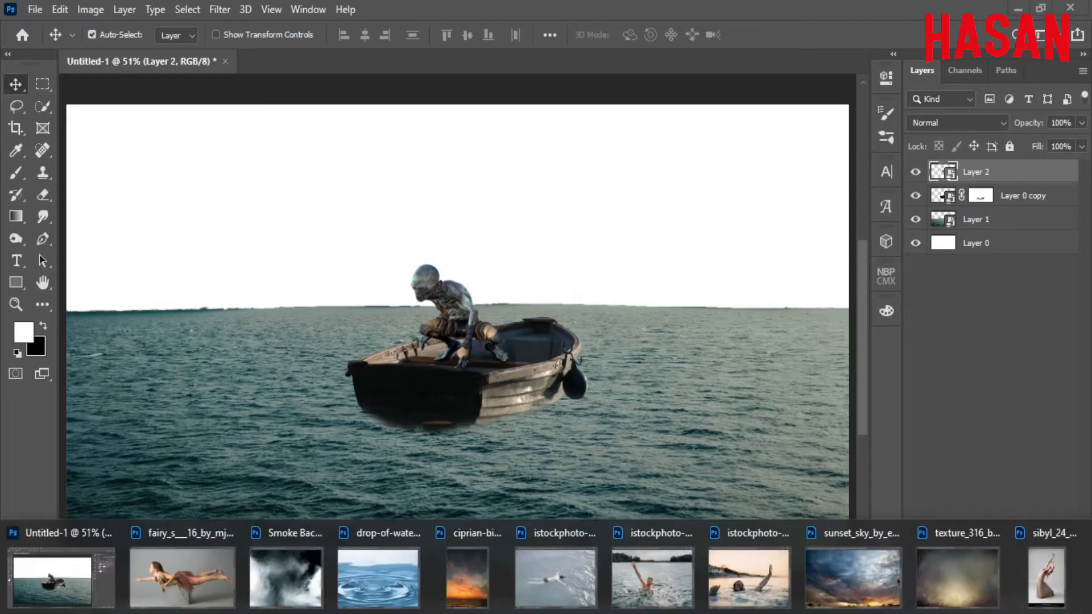
left_click(853, 578)
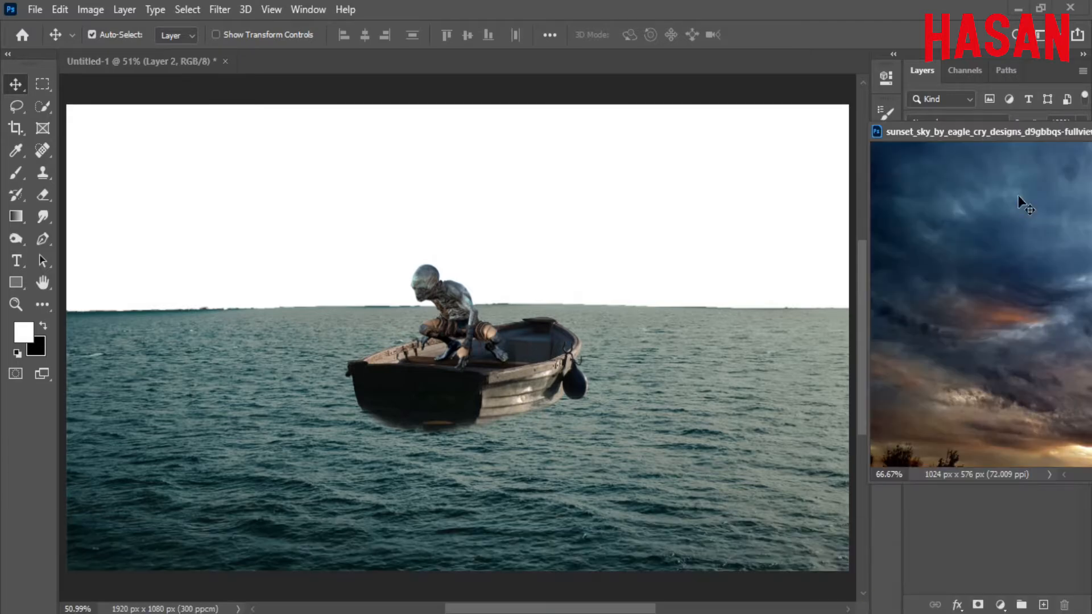
left_click_drag(1017, 132, 995, 129)
left_click_drag(1016, 243, 672, 282)
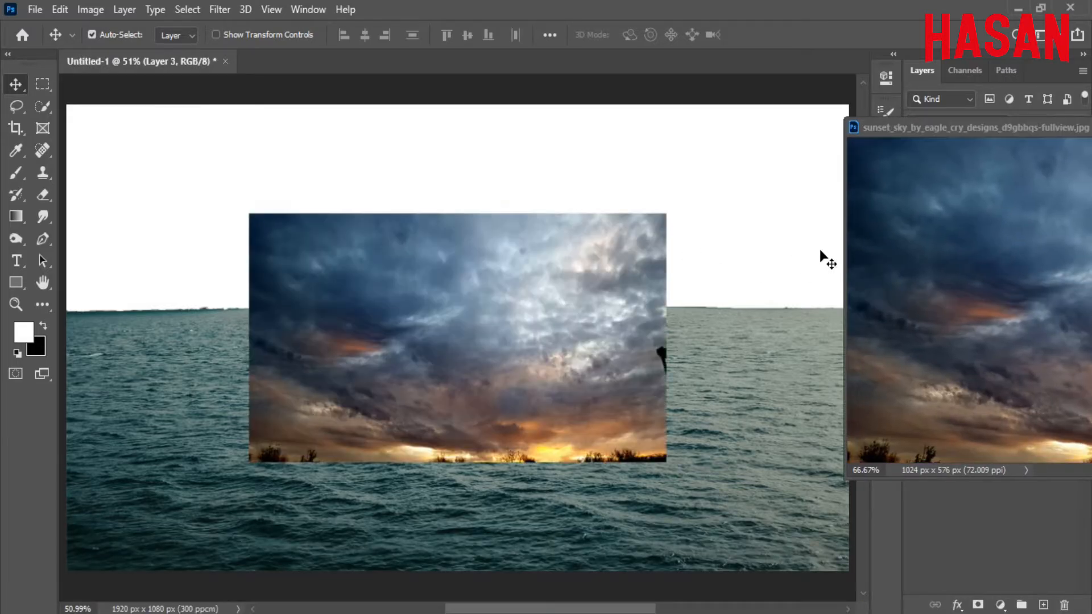
left_click_drag(987, 127, 577, 111)
left_click(708, 145)
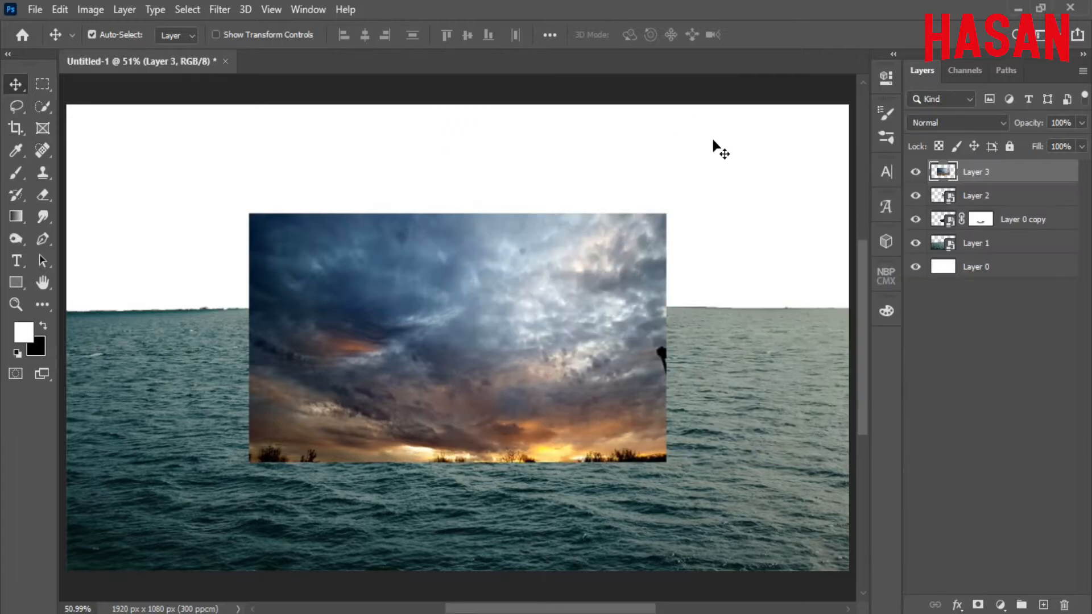
left_click_drag(1032, 171, 1033, 253)
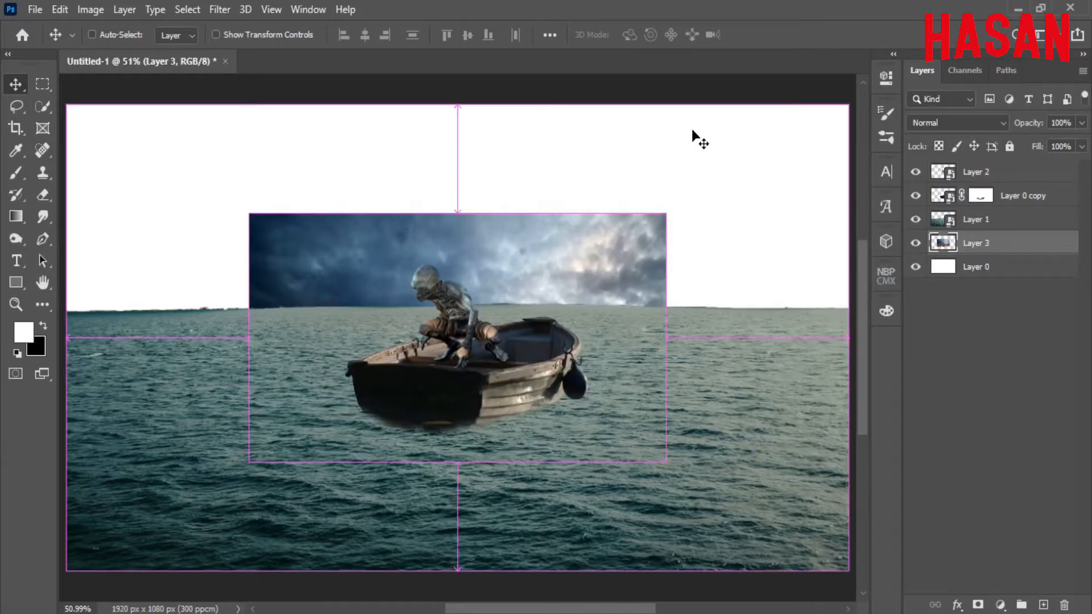
Stretch the cloudy sky to about 198.57% wide and 124.74% high so it fills the area above the horizon.
key("ctrl+t")
key("ctrl+minus")
key("ctrl+plus")
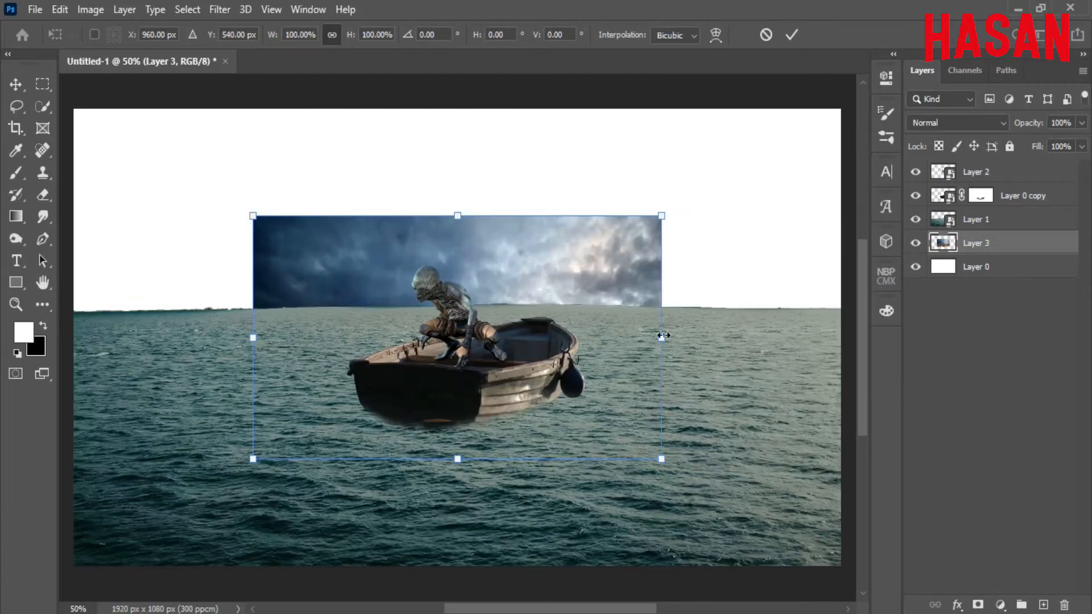
left_click_drag(454, 460, 455, 399)
left_click_drag(429, 307, 329, 216)
left_click_drag(467, 212, 504, 206)
left_click_drag(511, 378, 432, 357)
left_click_drag(432, 357, 522, 418)
left_click_drag(251, 315, 242, 315)
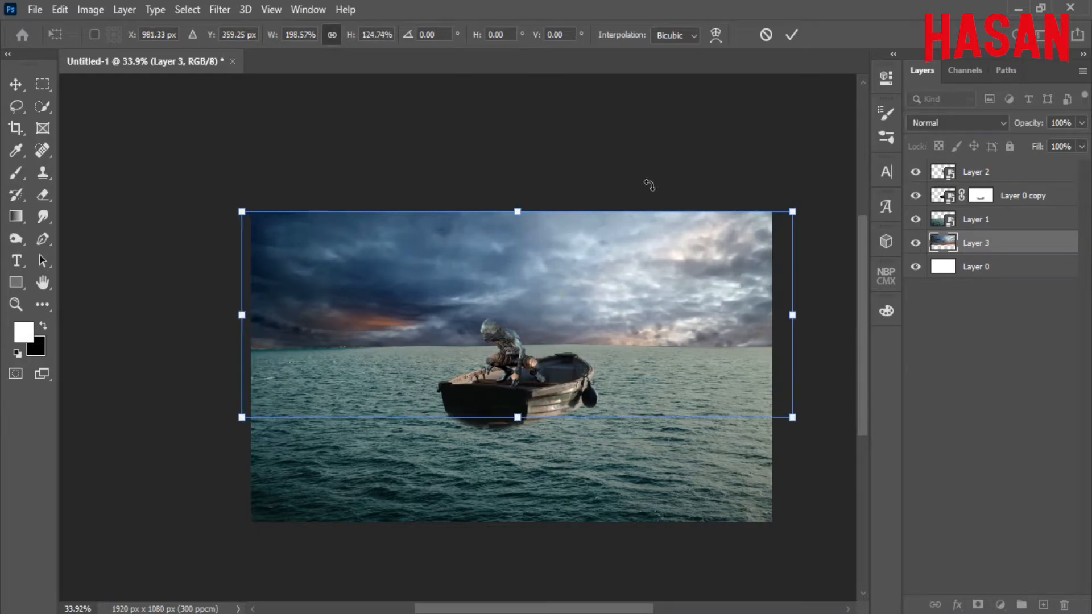
key("Return")
scroll(585, 305, "up", 2)
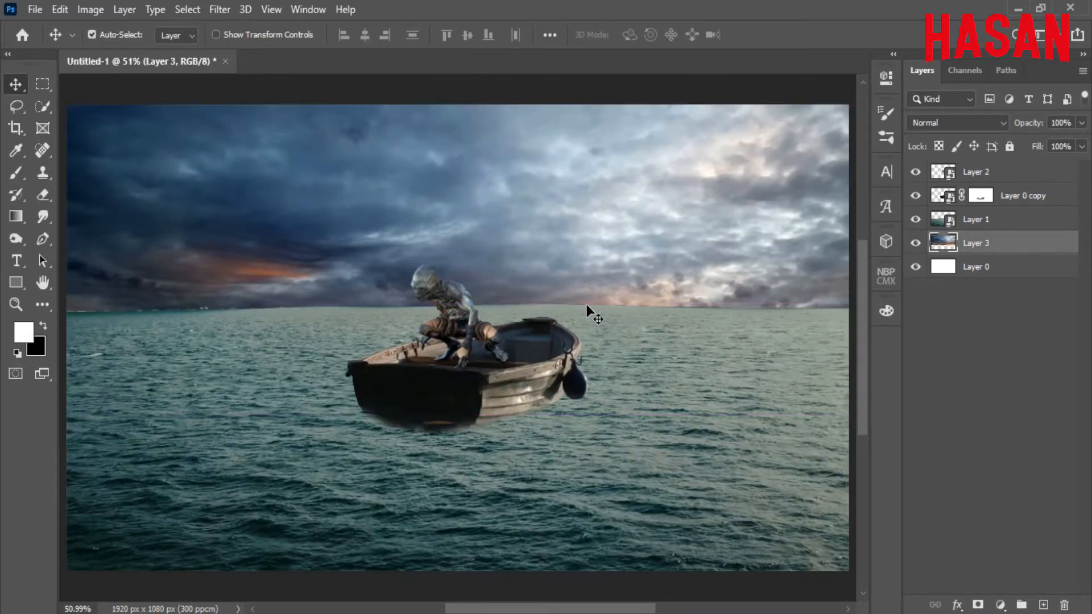
Place the ciprian-birlan sunset photo into the composition as a smart object at the top of the layer stack.
left_click(531, 554)
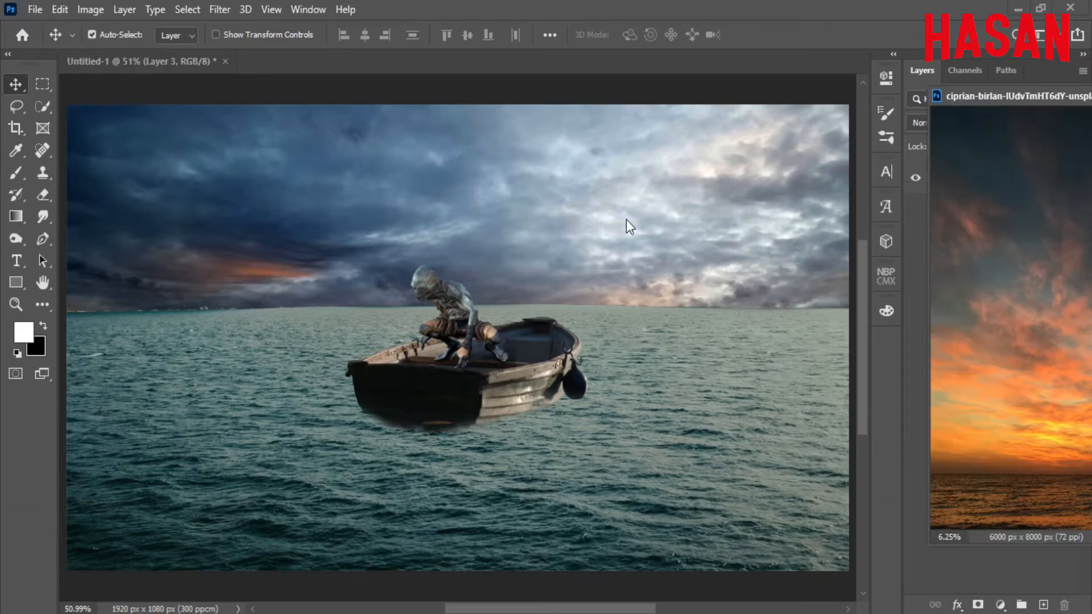
left_click_drag(1044, 310, 595, 345)
left_click_drag(1034, 93, 502, 93)
left_click(643, 96)
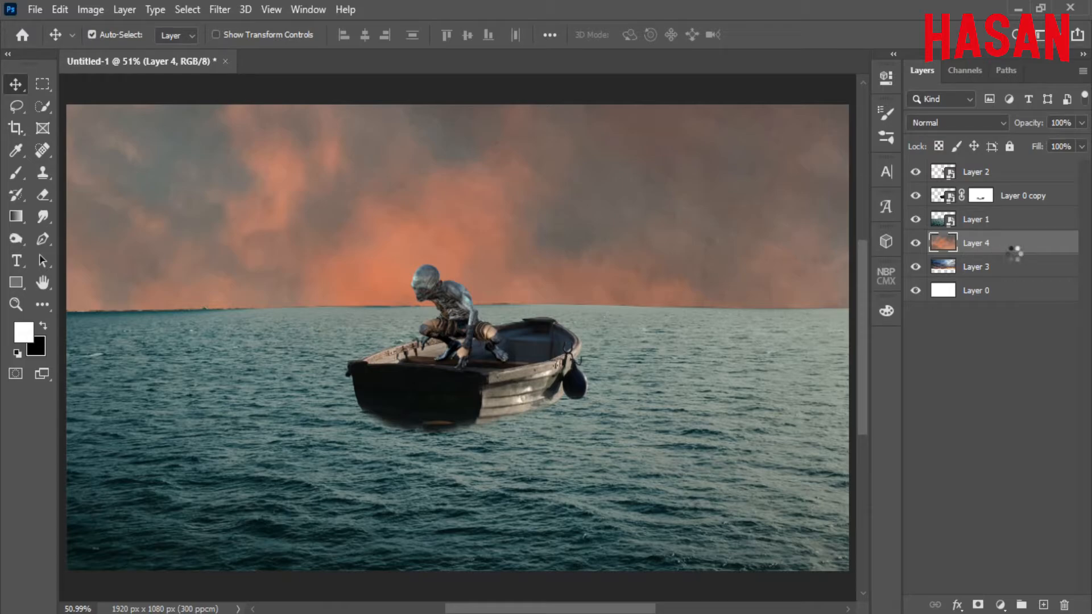
left_click_drag(1034, 165, 1034, 165)
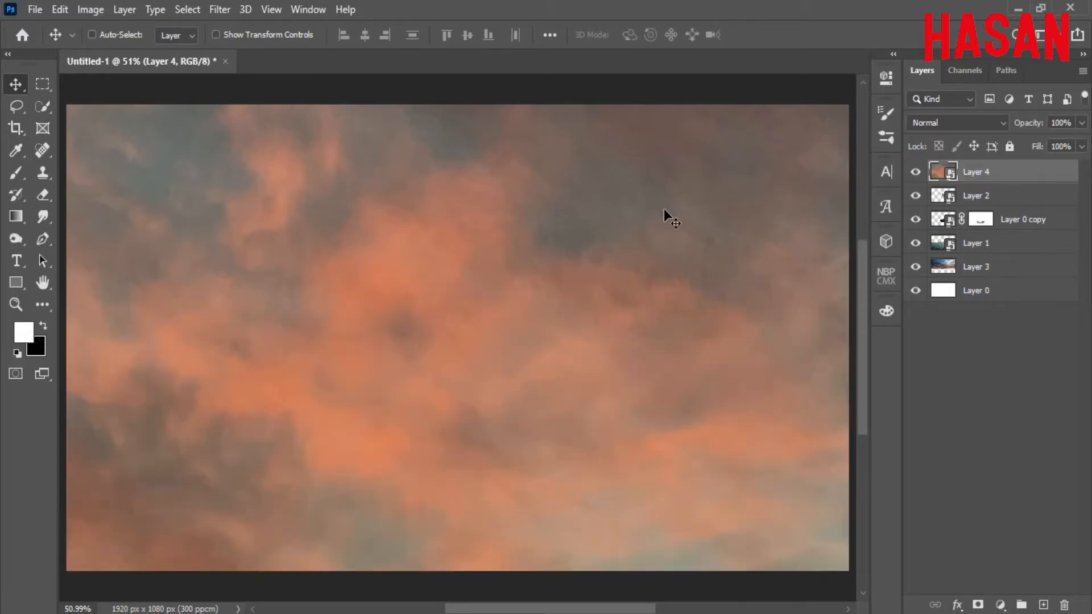
Scale the sunset photo down to about 29.21% and shift it over the left part of the composition.
key("ctrl+minus")
key("ctrl+minus")
key("ctrl+minus")
key("ctrl+t")
key("ctrl+minus")
key("ctrl+minus")
key("ctrl+minus")
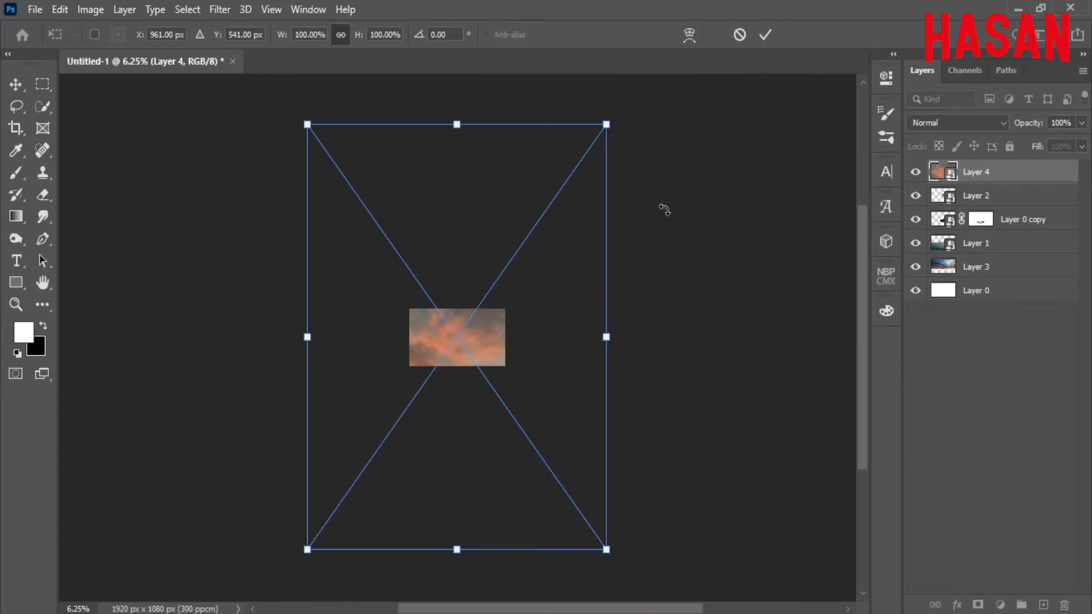
left_click_drag(592, 337, 365, 288)
key("ctrl+0")
left_click_drag(436, 279, 658, 278)
left_click_drag(453, 345, 417, 114)
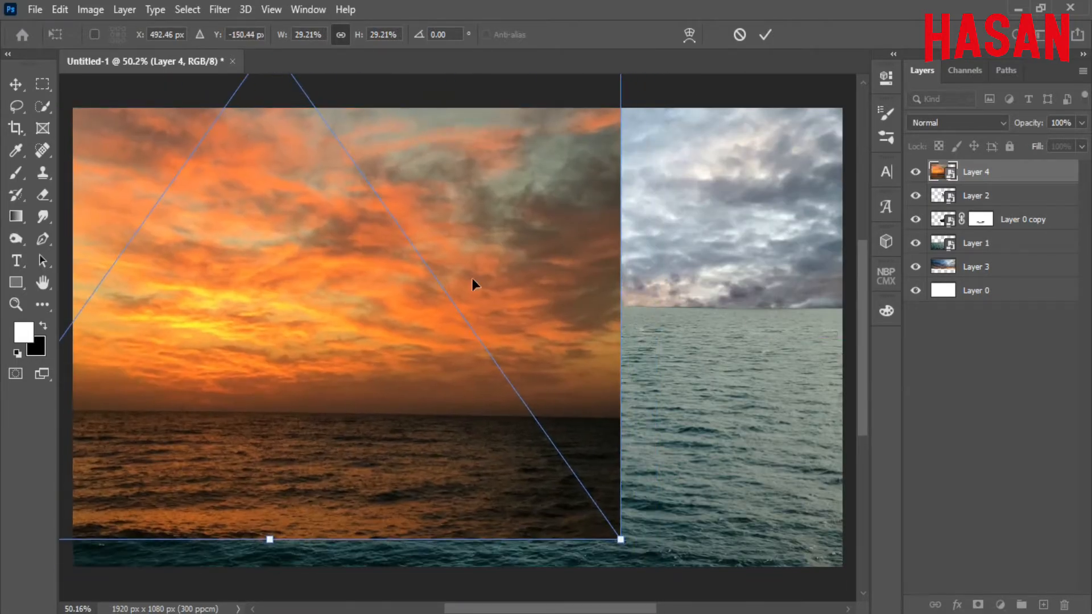
Flatten the sunset photo to about 26.07% wide and 13.51% high over the left part of the sky, and apply the transformation.
left_click_drag(479, 282, 501, 261)
left_click_drag(607, 453, 632, 409)
left_click_drag(621, 350, 605, 430)
left_click_drag(439, 567, 489, 358)
left_click_drag(489, 179, 519, 353)
left_click_drag(494, 530, 480, 421)
left_click_drag(492, 310, 480, 426)
left_click_drag(671, 406, 627, 405)
left_click_drag(566, 469, 600, 404)
scroll(599, 404, "down", 3)
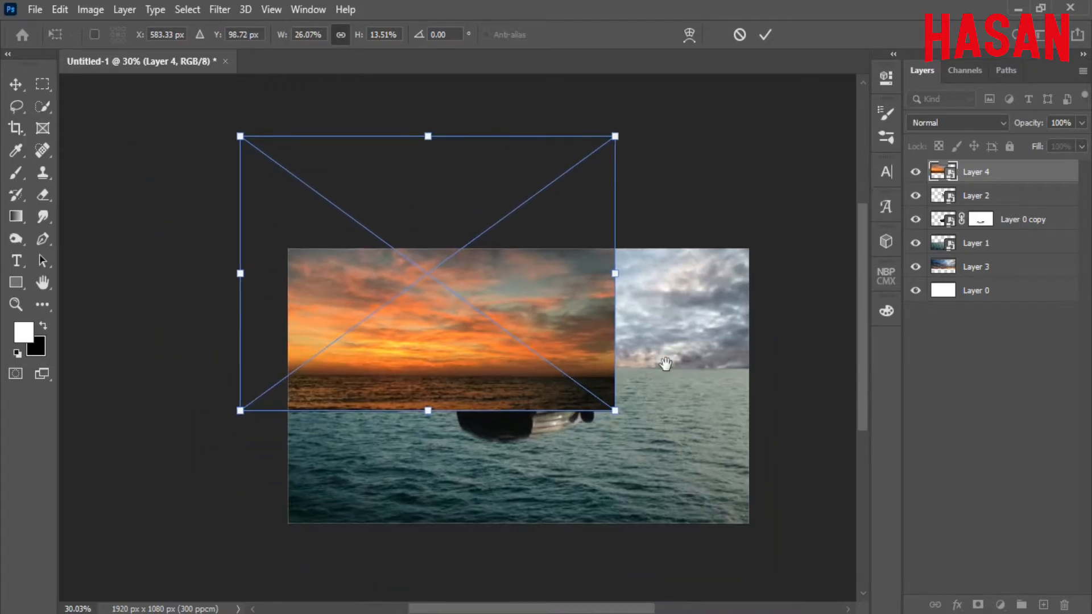
left_click(766, 34)
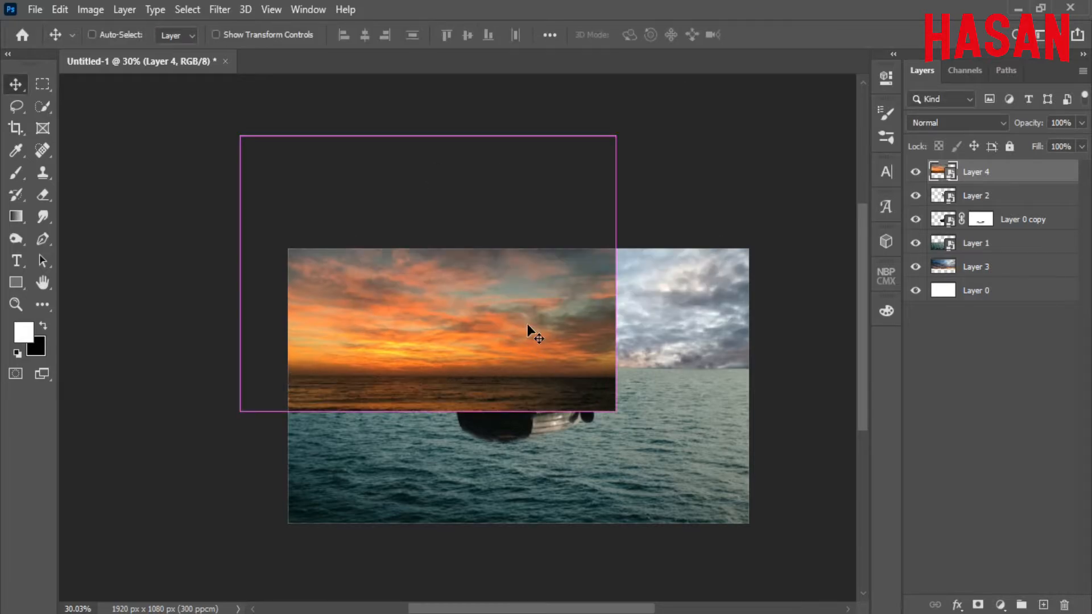
Move the sunset layer beneath the boat and creature layers and shift the photo slightly down and to the right.
left_click_drag(477, 304, 503, 279)
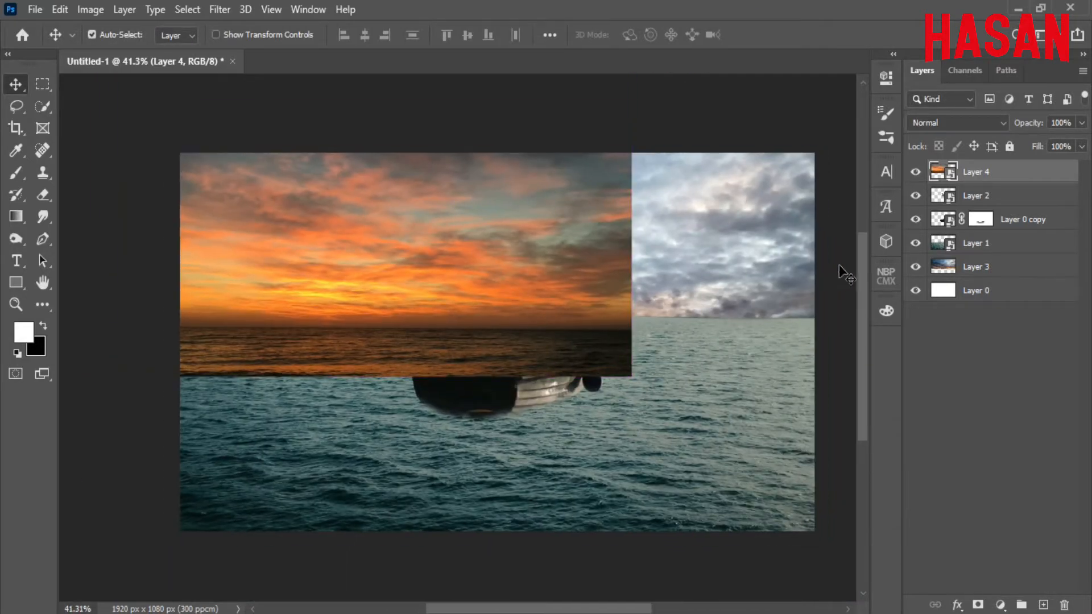
left_click_drag(1029, 175, 1027, 229)
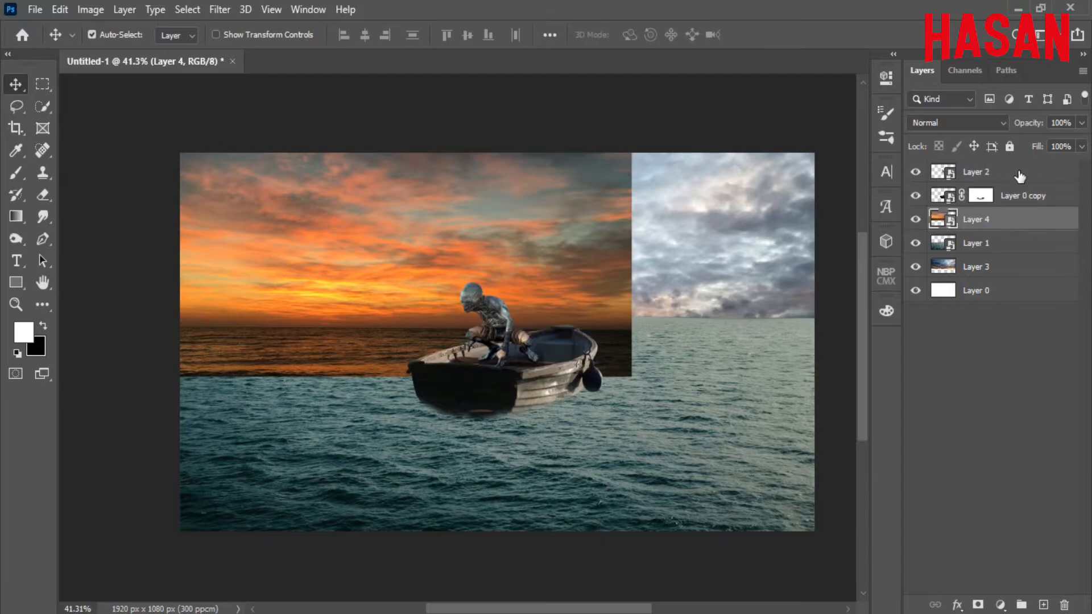
mouse_move(571, 241)
left_mouse_down()
mouse_move(576, 265)
mouse_move(588, 253)
left_mouse_up()
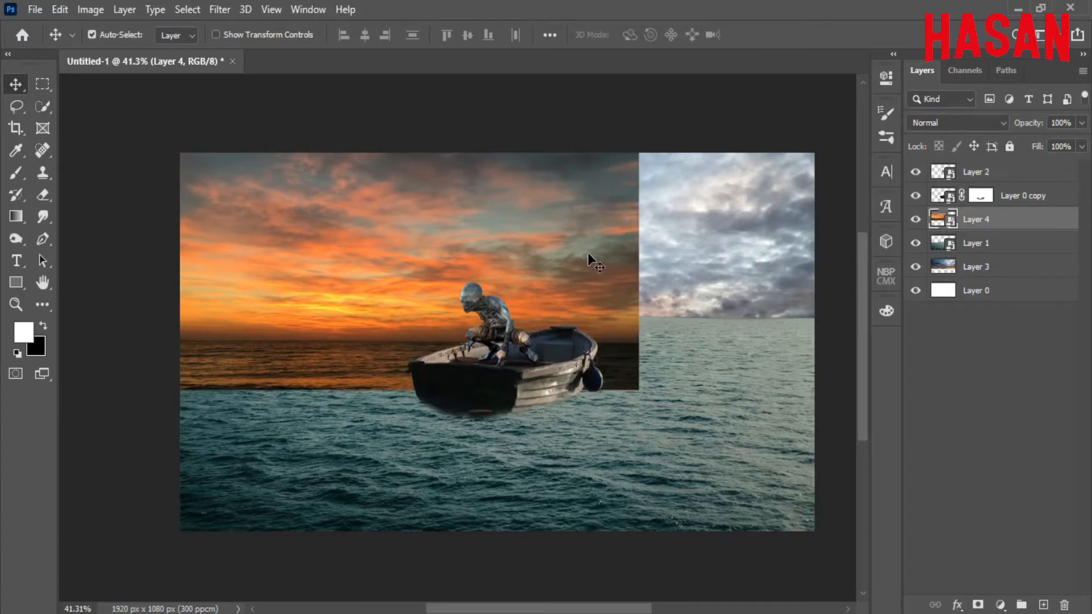
Add a layer mask to the sunset layer and set up a soft black 181 px brush in Normal mode.
left_click(978, 605)
key("b")
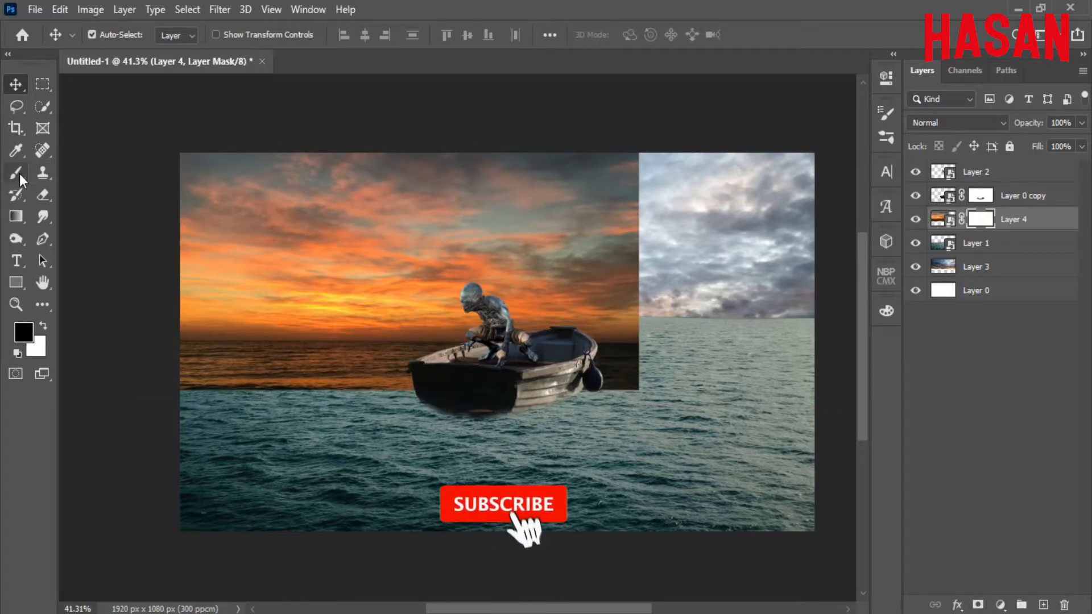
key("x")
left_click_drag(548, 379, 444, 369)
left_click_drag(445, 369, 444, 409)
left_click_drag(444, 409, 465, 419)
left_click_drag(466, 419, 485, 341)
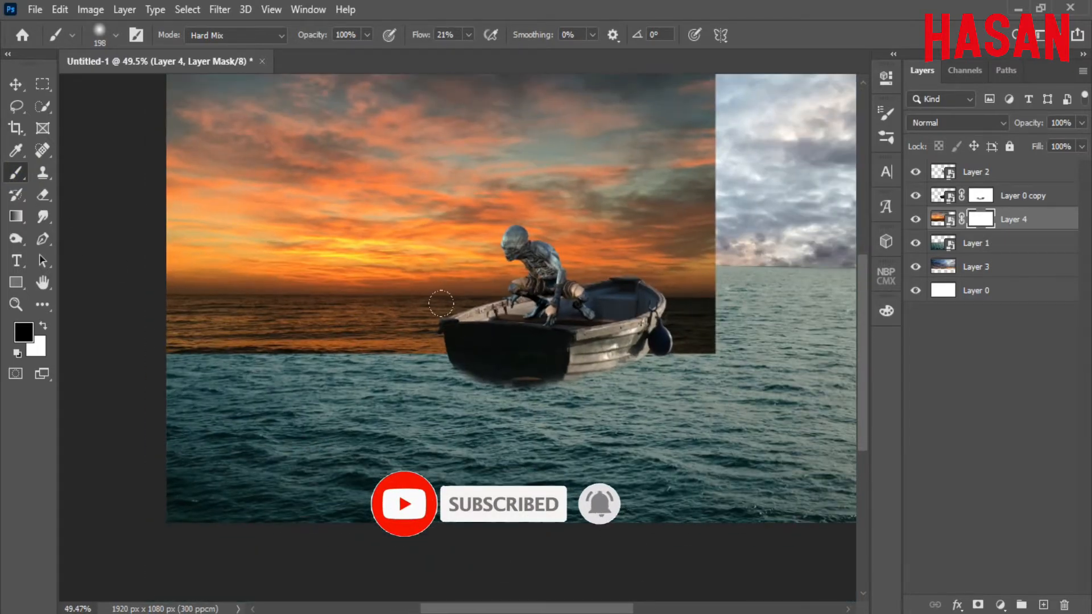
left_click(915, 219)
left_click(916, 219)
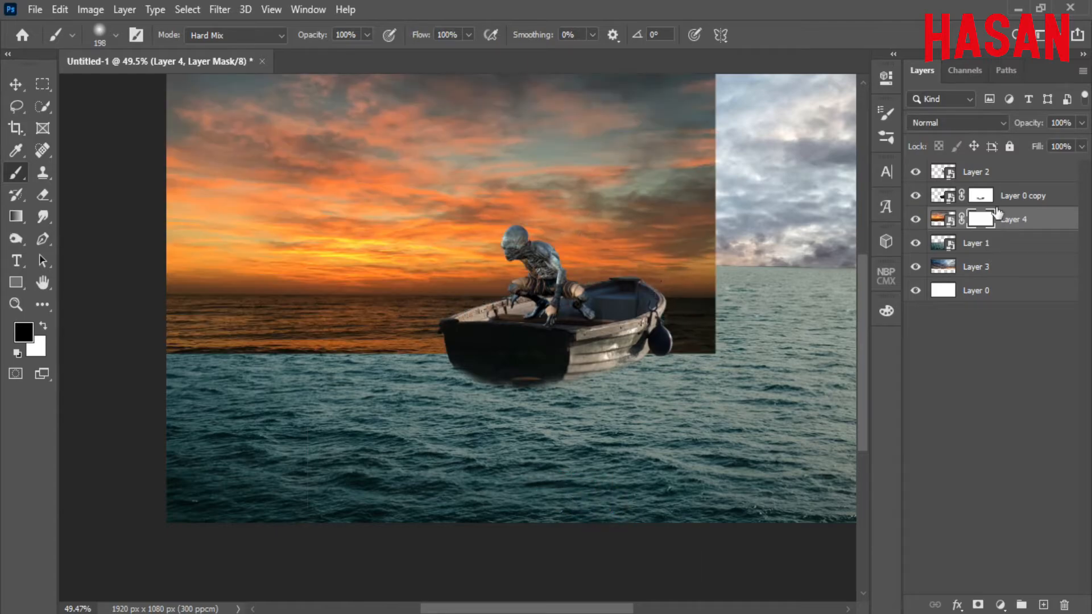
left_click_drag(626, 319, 616, 319)
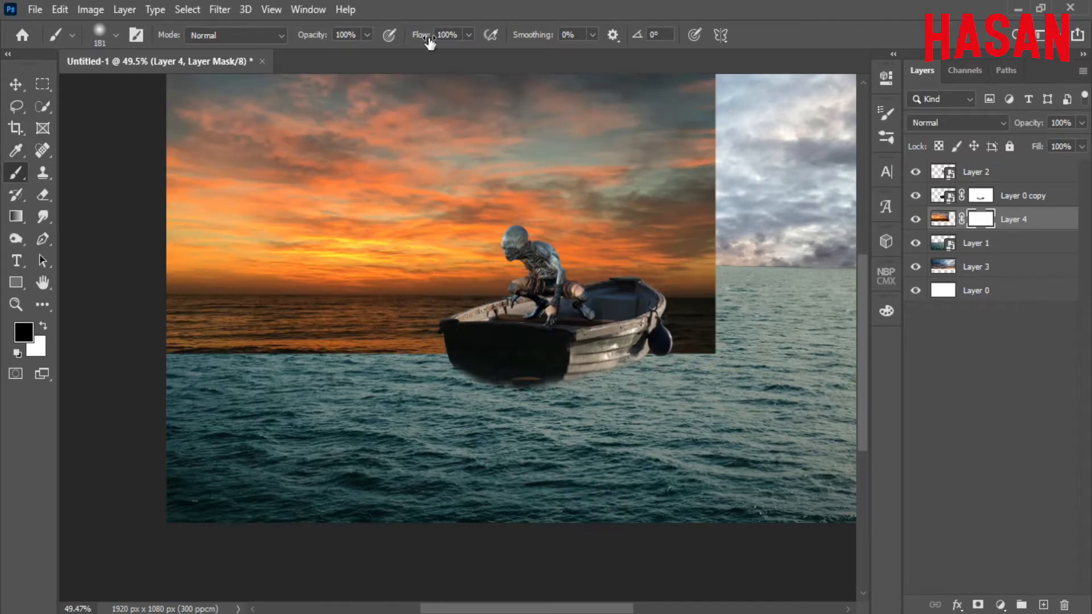
Paint the sunset layer's mask in black at 20% flow to hide the photo's dark sea and soften its right edge.
mouse_move(705, 357)
left_mouse_down()
mouse_move(219, 344)
mouse_move(687, 318)
mouse_move(710, 273)
mouse_move(579, 272)
left_mouse_up()
left_click(721, 36)
left_click(706, 286)
left_click_drag(607, 241, 611, 112)
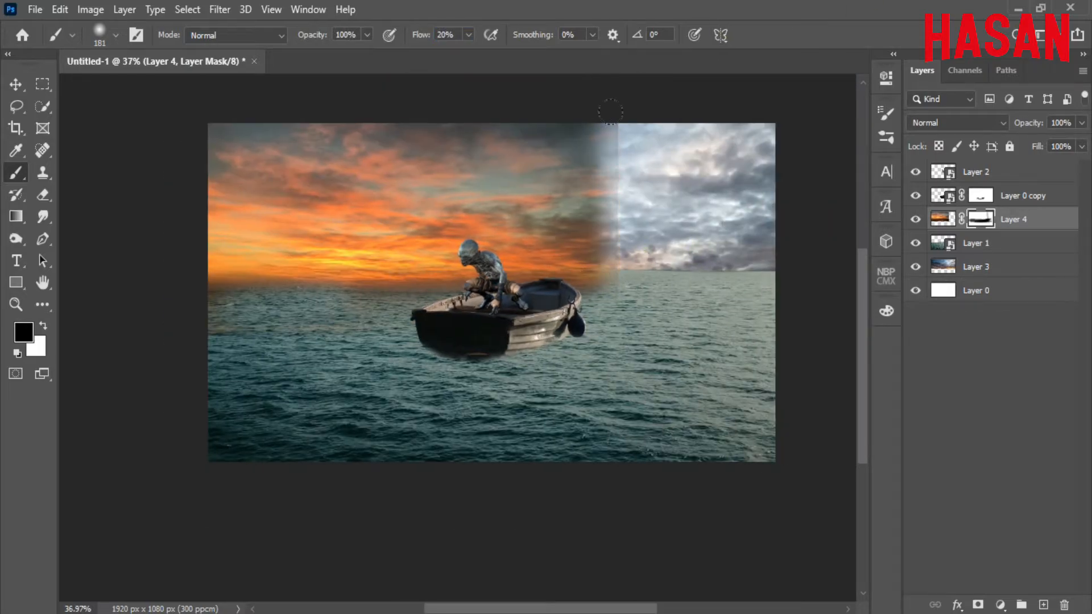
Try blending the sunset's right edge with a gradient on its mask, and undo the gradient.
left_click(16, 218)
left_click_drag(710, 227, 610, 227)
key("ctrl+z")
key("v")
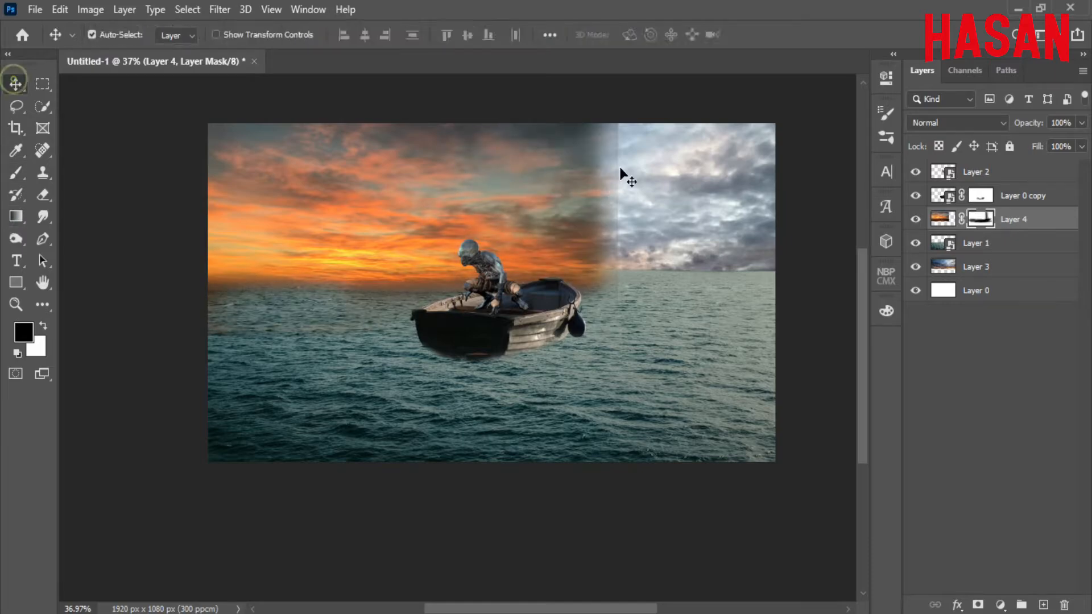
Fade the sunset's right edge into the cloudy sky by painting its mask in black at 6% brush flow.
left_click(16, 172)
scroll(545, 109, "up", 2)
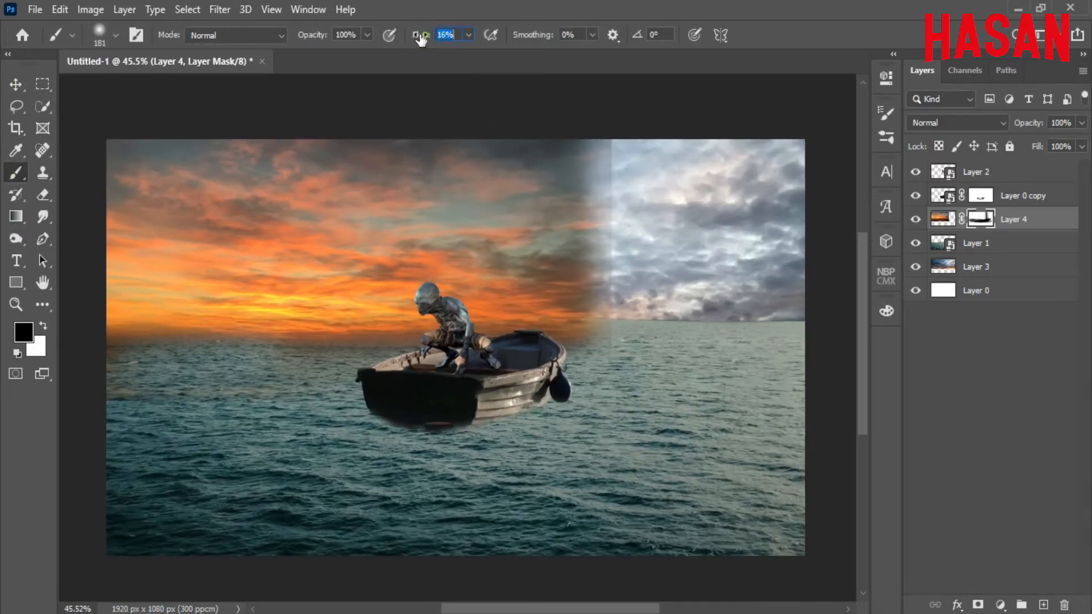
mouse_move(623, 142)
left_mouse_down()
mouse_move(578, 341)
mouse_move(571, 285)
left_mouse_up()
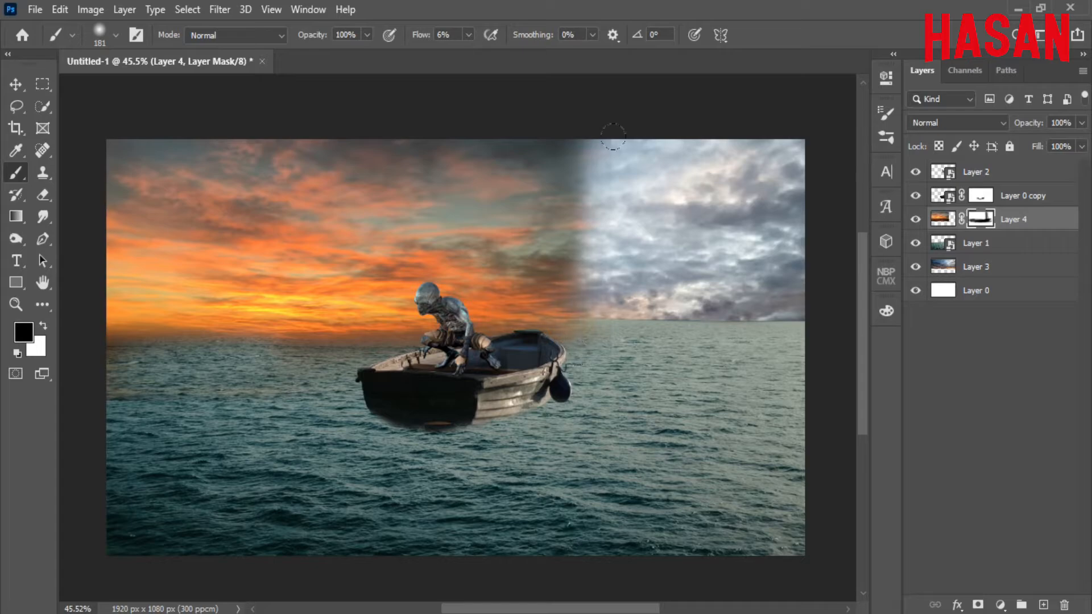
left_click_drag(550, 126, 543, 248)
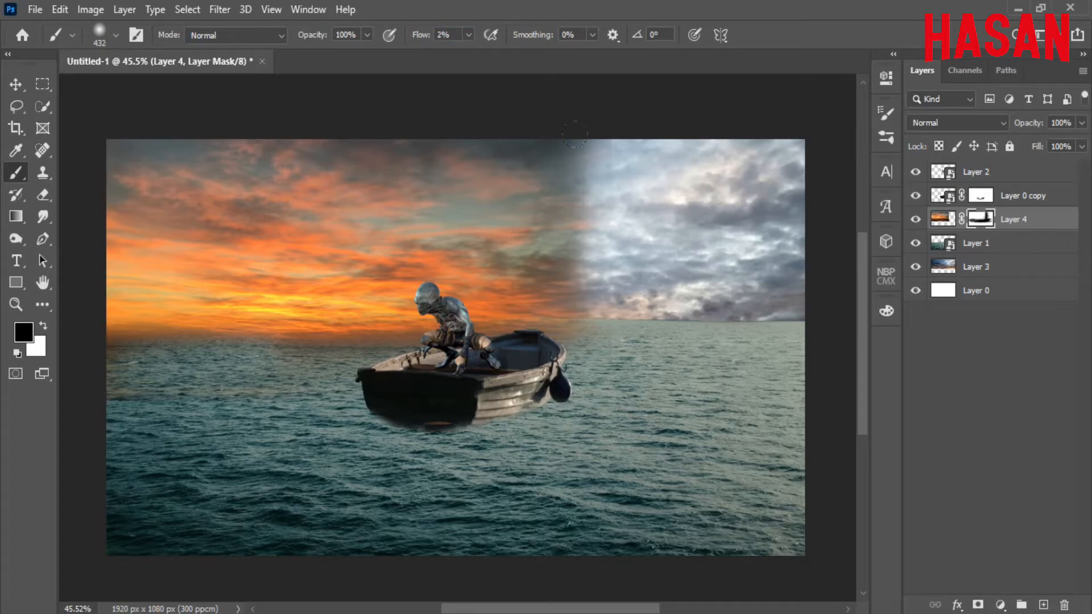
Smooth the transition between the orange and cloudy skies by painting the mask with a 432 px brush at 2% flow.
left_click_drag(575, 136, 560, 153)
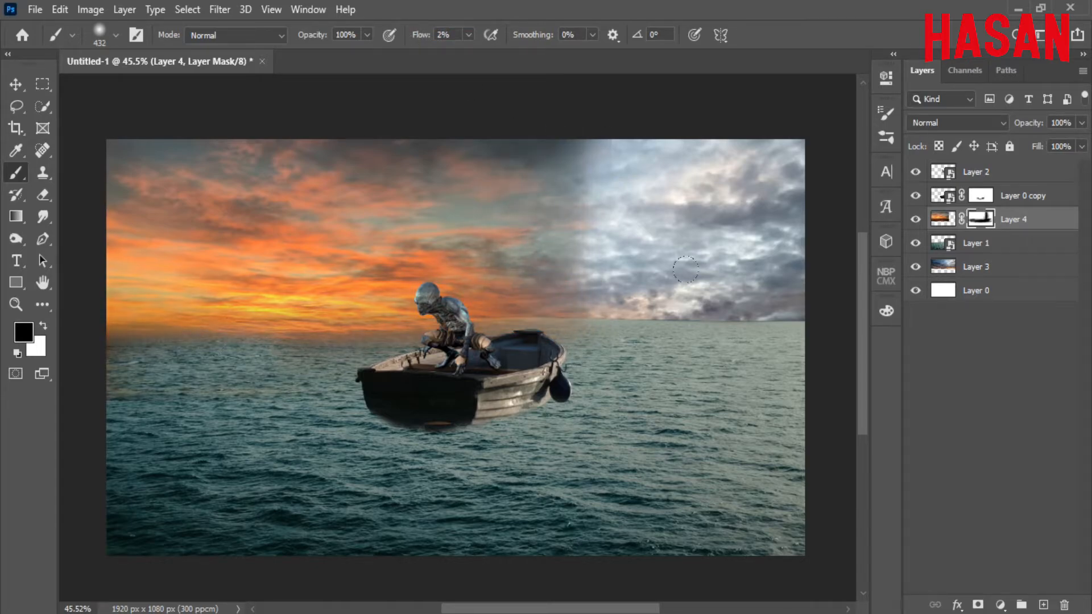
key("ctrl+0")
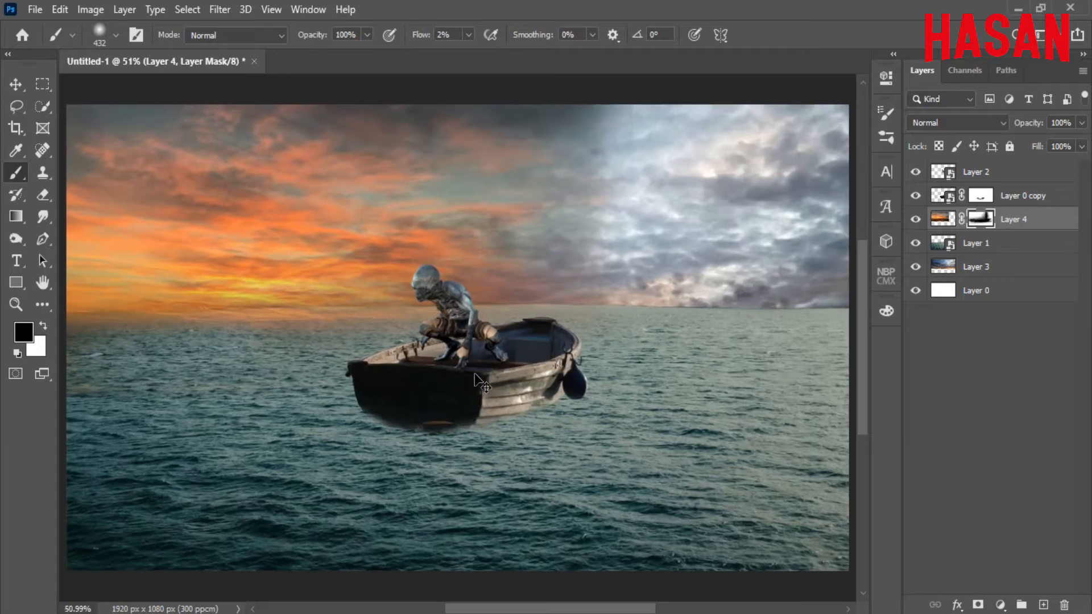
left_click(943, 219)
left_click_drag(636, 224, 619, 281)
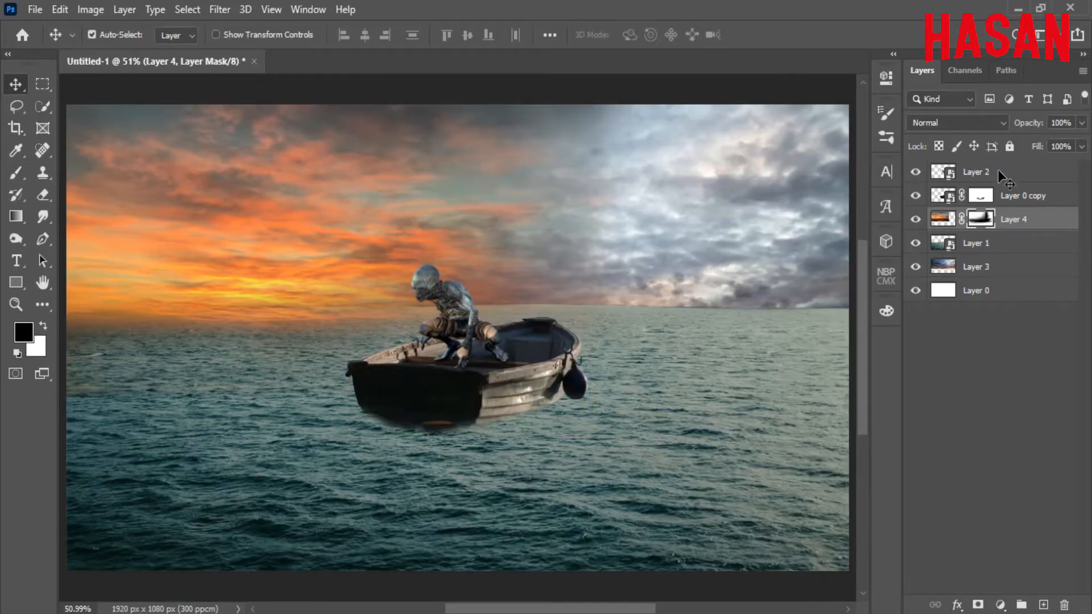
Add a Curves adjustment layer above all layers and darken the midtones by mapping input 125 to output 104.
left_click(998, 170)
left_click(1000, 605)
left_click(974, 385)
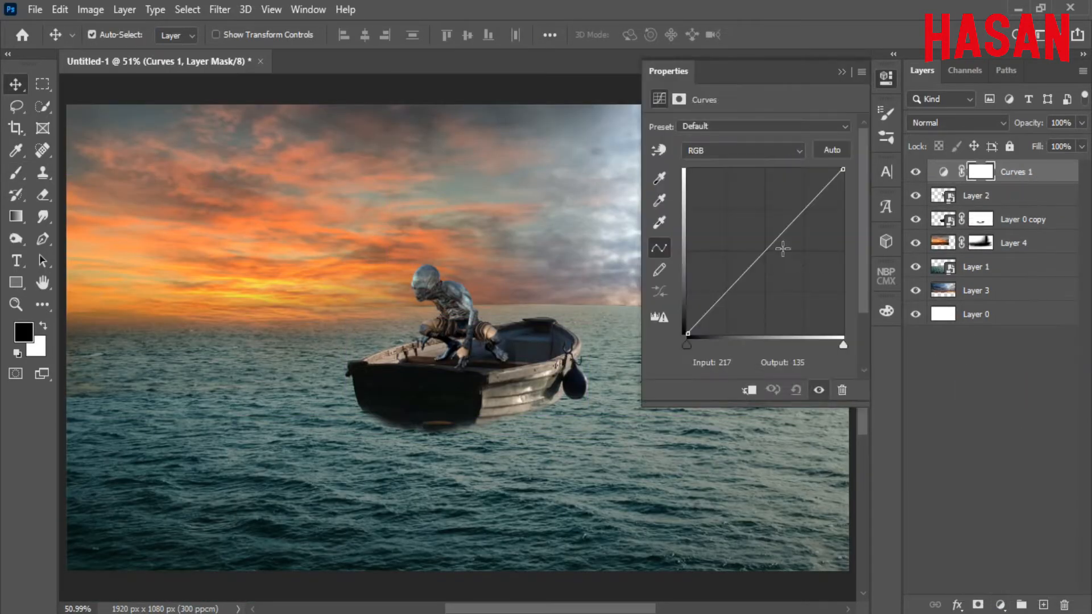
left_click_drag(764, 255, 763, 266)
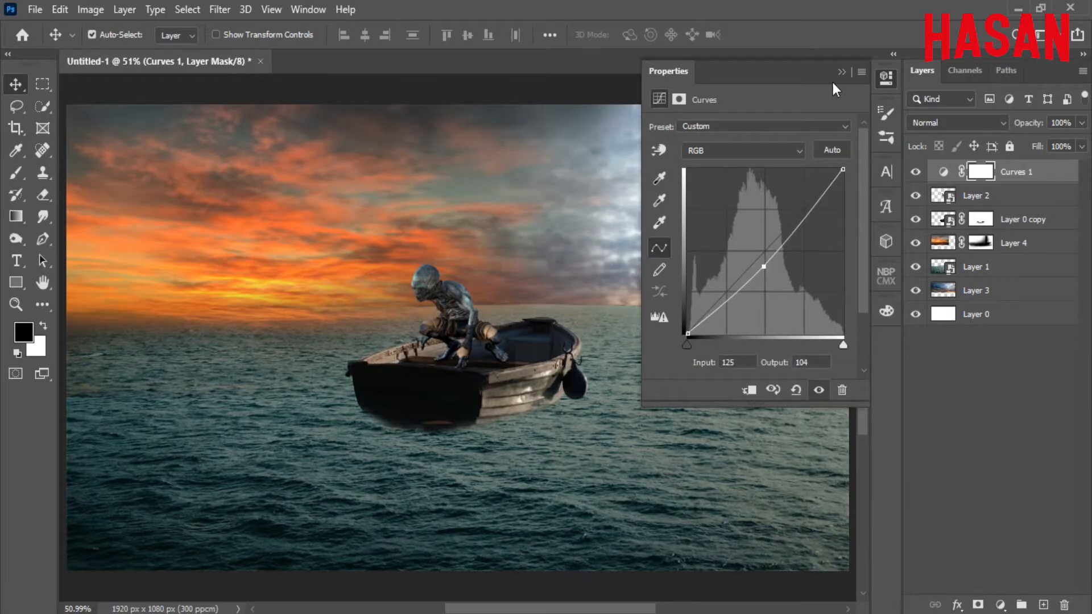
left_click(841, 73)
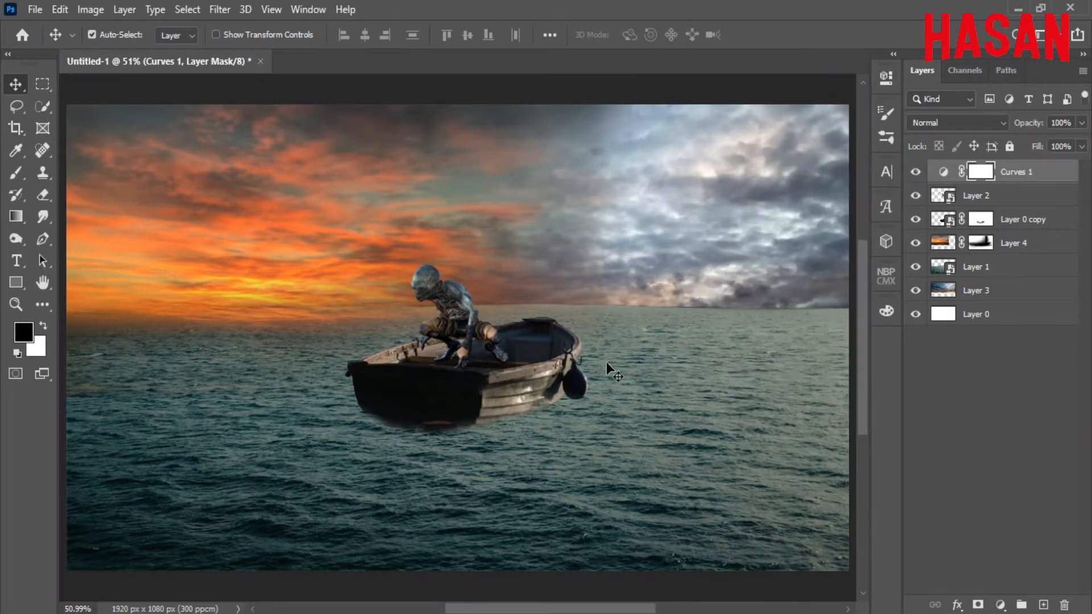
Open the photo of the man waving in the water and select him and the foreground water with a 16 px Quick Selection brush.
mouse_move(472, 613)
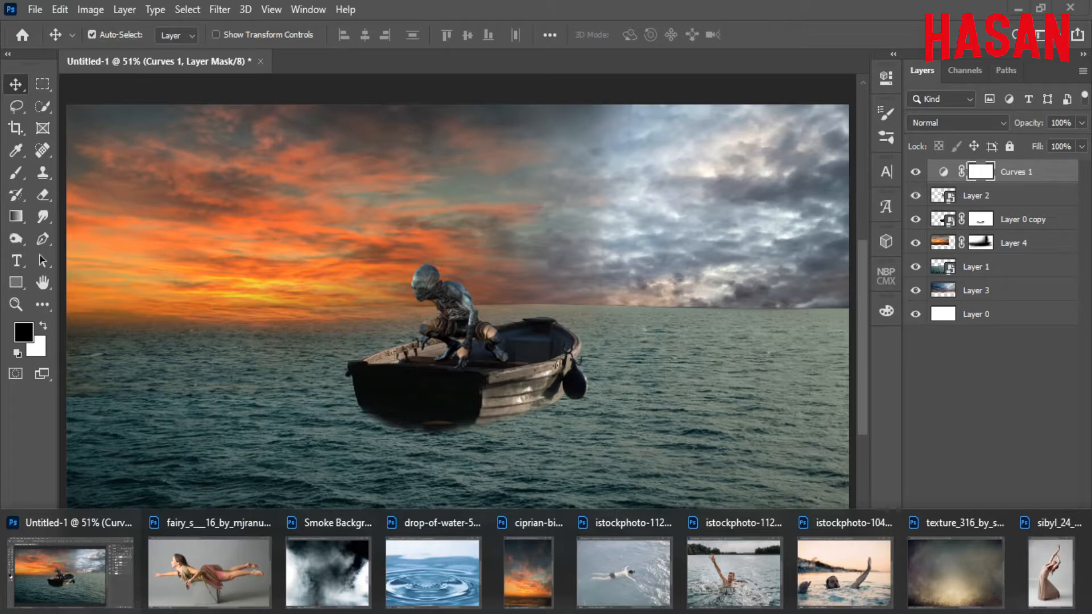
left_click(843, 574)
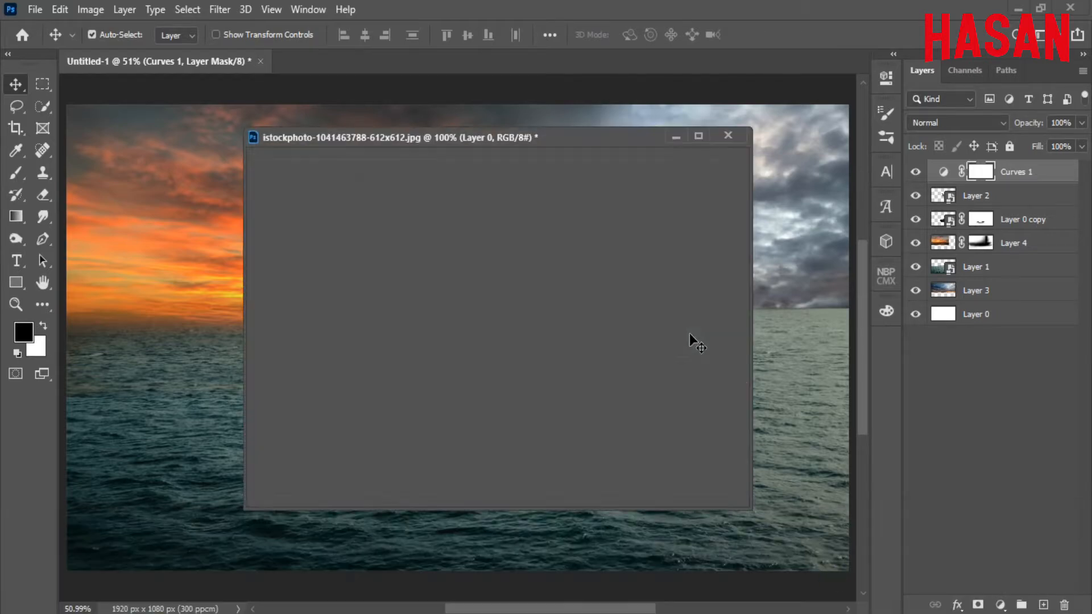
left_click_drag(532, 135, 580, 61)
left_click(41, 107)
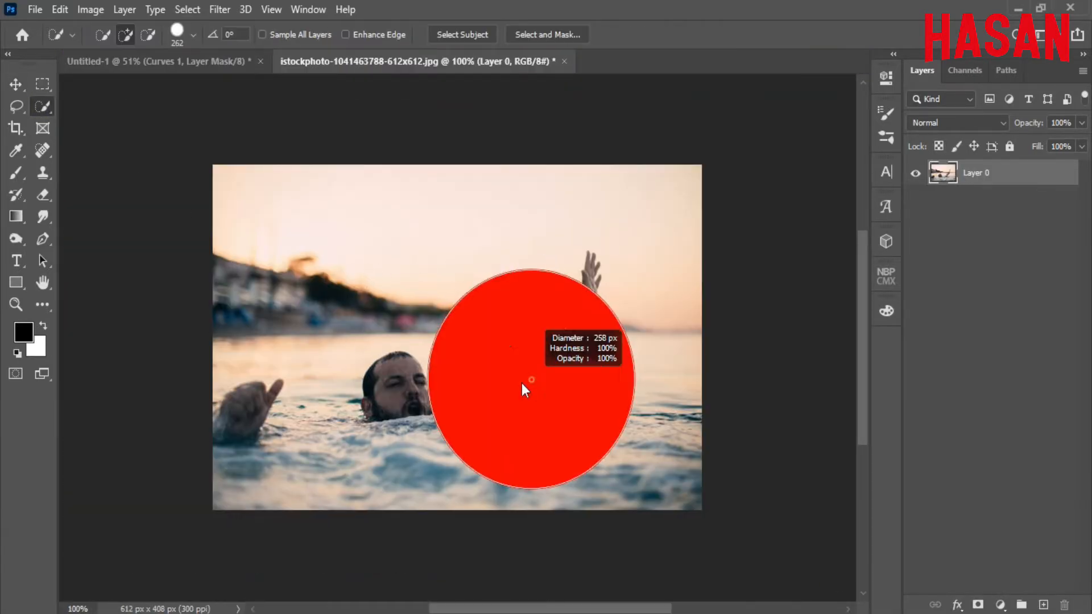
left_click_drag(521, 412, 500, 422)
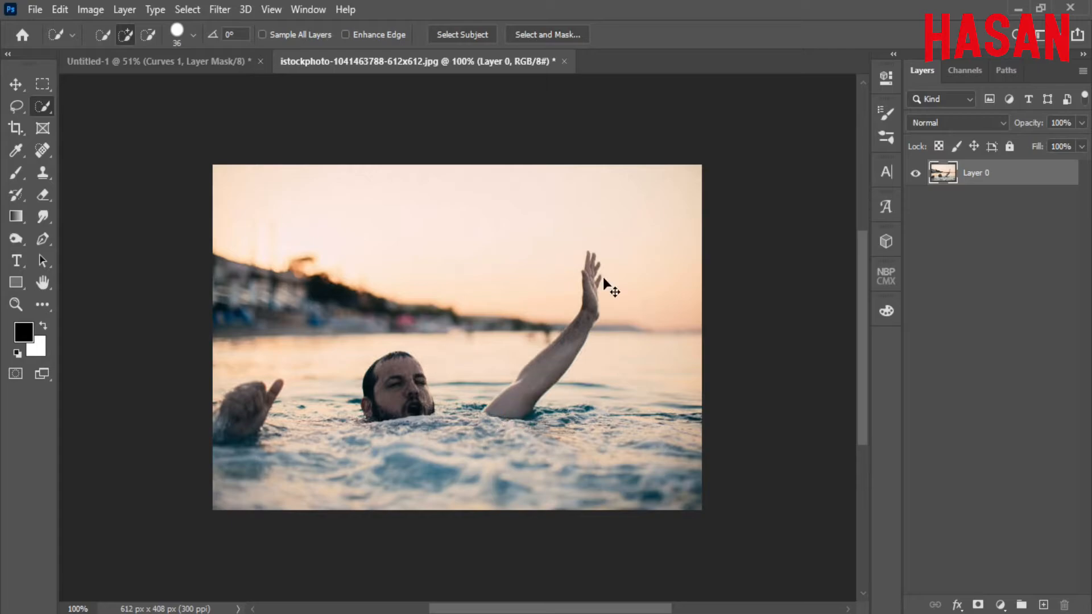
scroll(603, 277, "up", 3)
left_click_drag(634, 330, 615, 345)
mouse_move(626, 185)
left_mouse_down()
mouse_move(620, 250)
mouse_move(478, 421)
mouse_move(410, 441)
mouse_move(273, 438)
mouse_move(214, 419)
mouse_move(233, 431)
mouse_move(358, 398)
mouse_move(314, 463)
mouse_move(433, 455)
left_mouse_up()
mouse_move(598, 535)
left_mouse_down()
mouse_move(597, 497)
mouse_move(560, 483)
mouse_move(575, 485)
left_mouse_up()
mouse_move(712, 236)
left_mouse_down()
mouse_move(637, 300)
mouse_move(687, 358)
mouse_move(587, 358)
left_mouse_up()
mouse_move(480, 280)
left_mouse_down()
mouse_move(495, 395)
mouse_move(507, 236)
mouse_move(540, 264)
left_mouse_up()
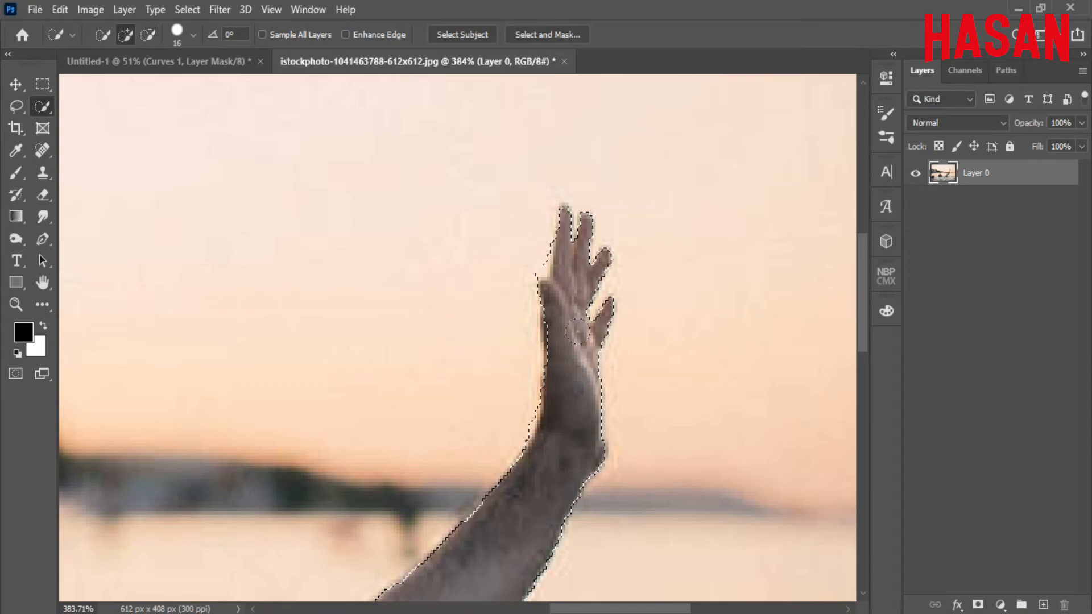
scroll(558, 330, "up", 3)
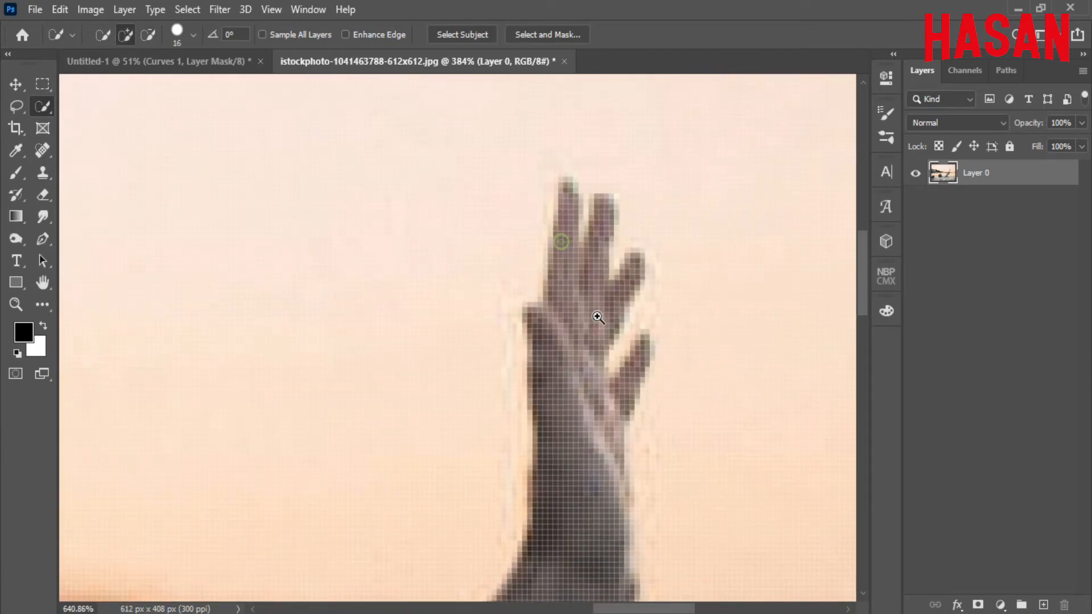
Clean up the selection edge around the raised hand's fingers with the Lasso tool and check the outline along the man.
left_click(16, 106)
mouse_move(544, 232)
left_mouse_down()
mouse_move(538, 303)
mouse_move(559, 371)
mouse_move(540, 227)
mouse_move(501, 316)
left_mouse_up()
scroll(559, 371, "down", 5)
left_click_drag(606, 342, 538, 305)
left_click_drag(367, 391, 734, 239)
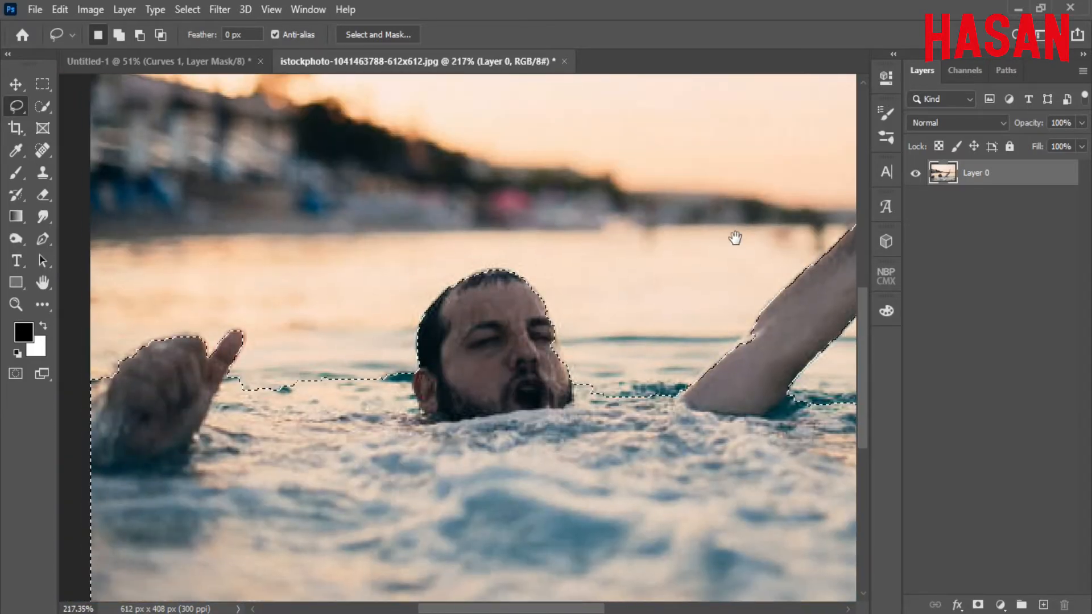
left_click_drag(395, 387, 718, 262)
left_click_drag(446, 267, 432, 238)
left_click_drag(672, 278, 640, 277)
left_click_drag(663, 262, 354, 297)
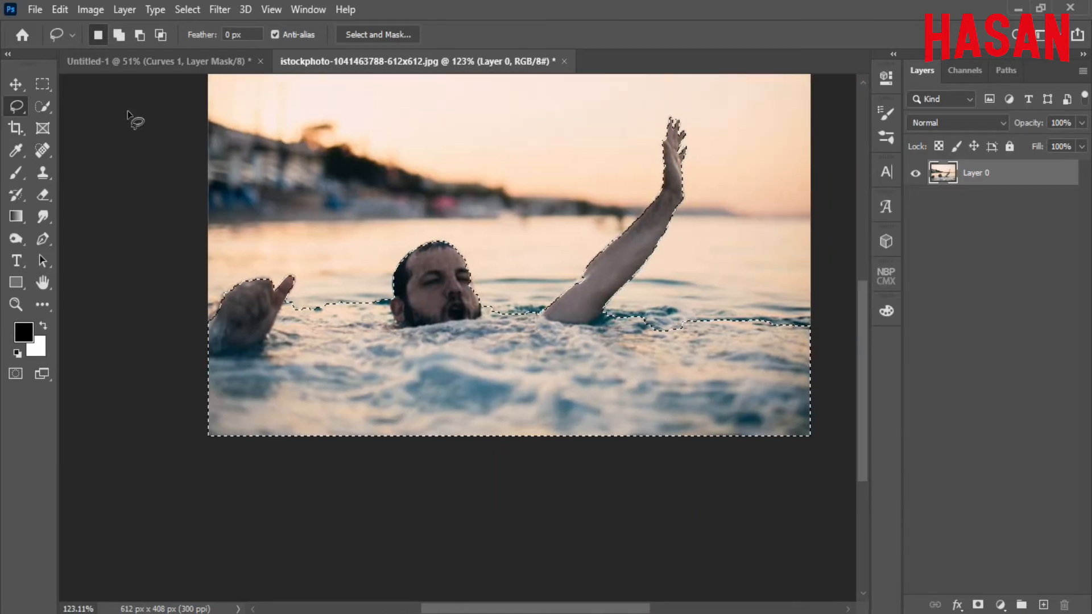
Bring the selected man and water into the boat composite and place the new layer directly below the sunset layer.
left_click(17, 85)
left_click_drag(426, 55, 555, 81)
left_click_drag(651, 275, 207, 369)
left_click(945, 82)
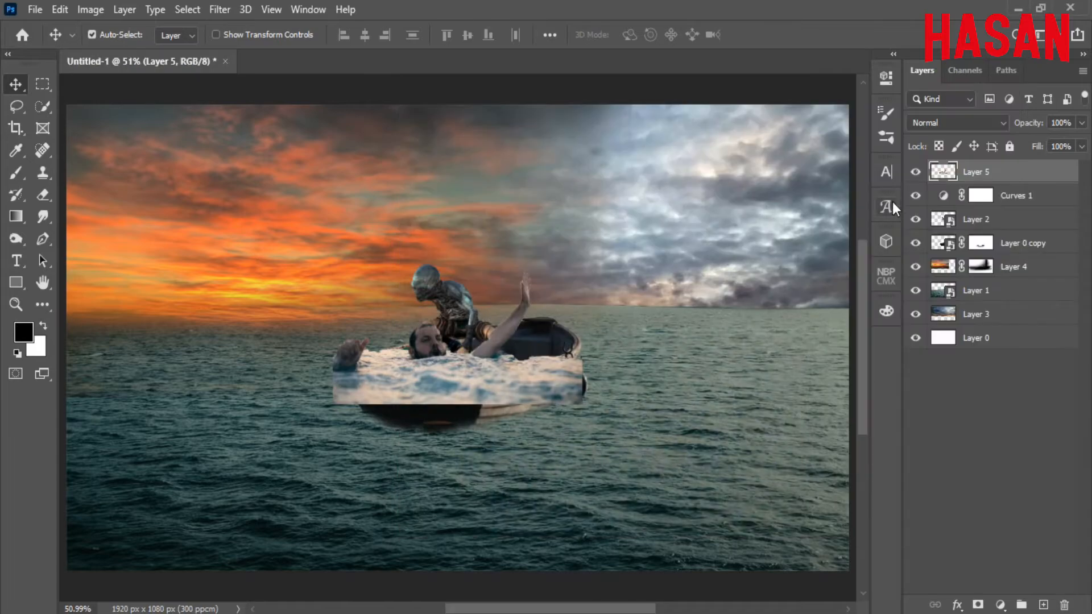
left_click_drag(1045, 173, 1041, 278)
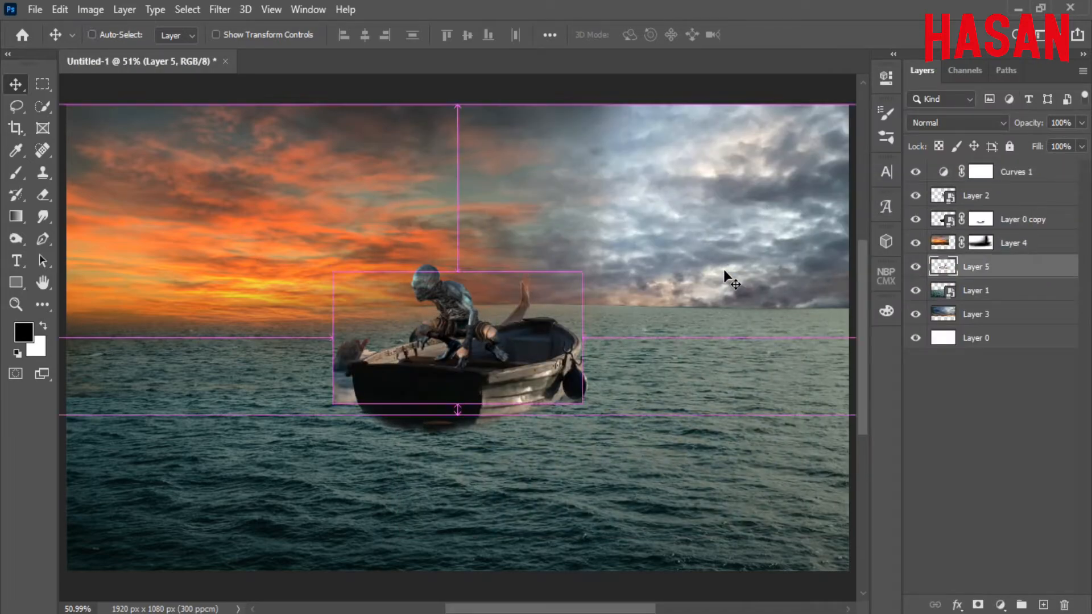
Scale down the drowning man layer with Free Transform and place it in the sea beside the boat's bow, below the sunset.
key("ctrl+t")
left_click_drag(500, 364, 280, 447)
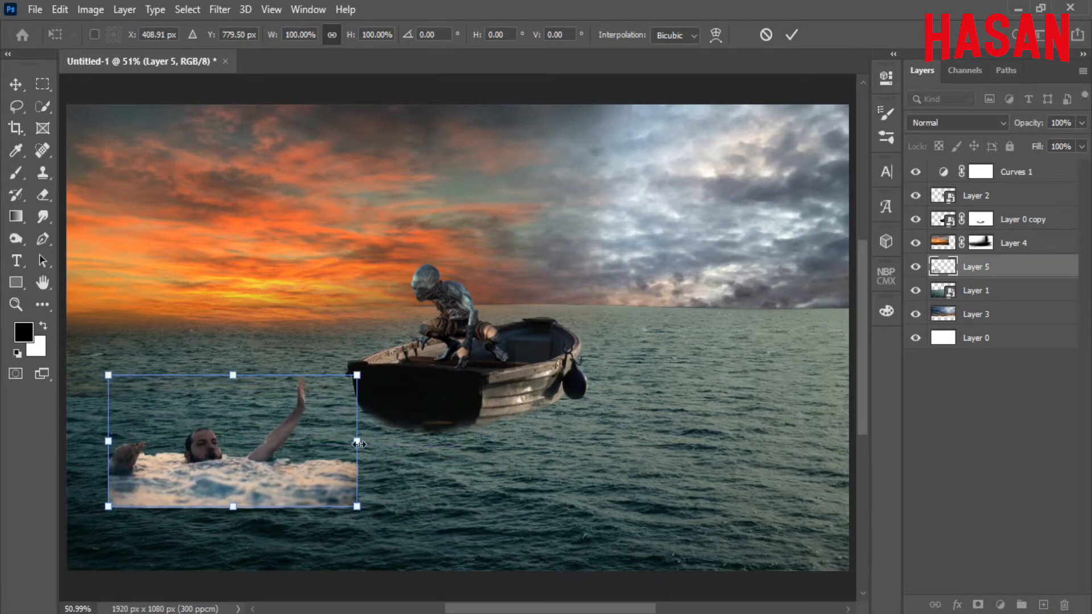
left_click_drag(359, 445, 327, 445)
mouse_move(247, 452)
left_mouse_down()
mouse_move(227, 435)
mouse_move(255, 450)
left_mouse_up()
left_click(792, 35)
Add a mask to the drowning man layer and paint black at 17% flow over the lower corner of its bright water.
scroll(538, 427, "up", 5)
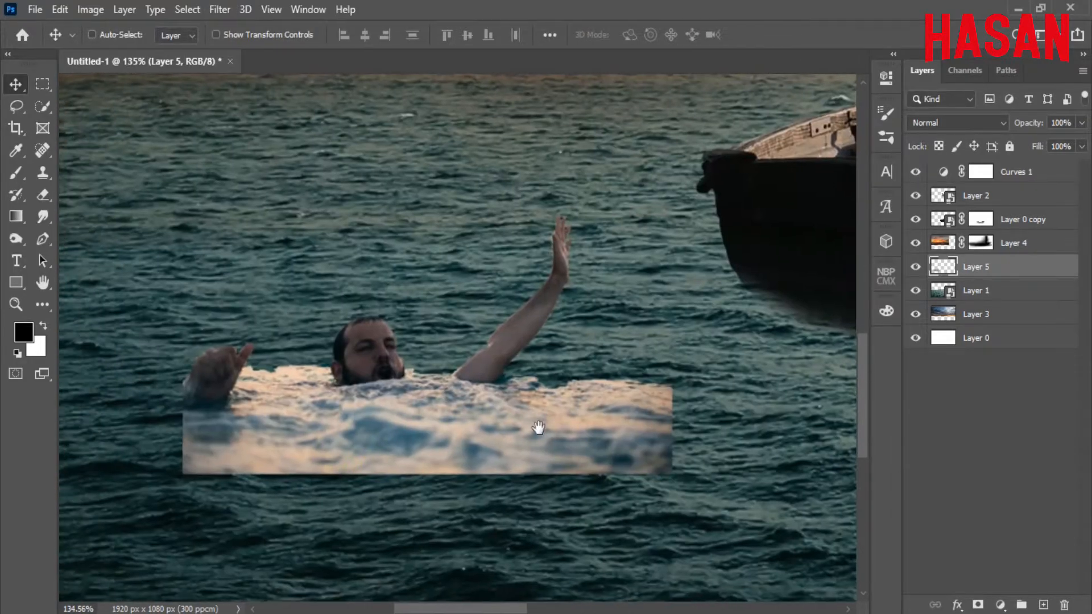
left_click_drag(538, 428, 562, 462)
left_click(977, 604)
key("b")
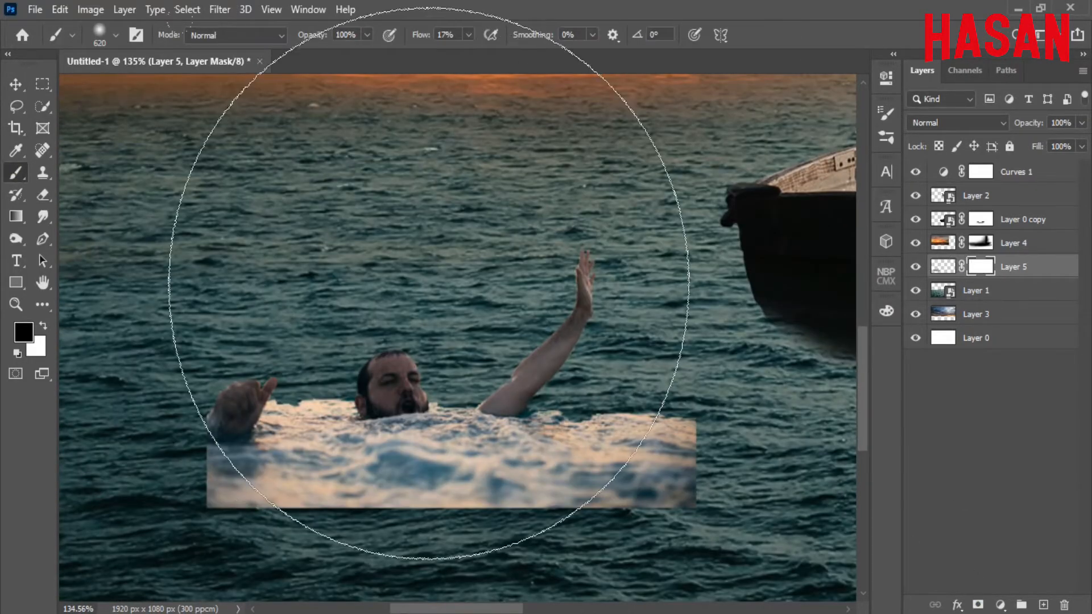
left_click_drag(495, 287, 194, 331)
left_click_drag(639, 455, 575, 413)
mouse_move(626, 455)
left_mouse_down()
mouse_move(615, 420)
mouse_move(495, 458)
left_mouse_up()
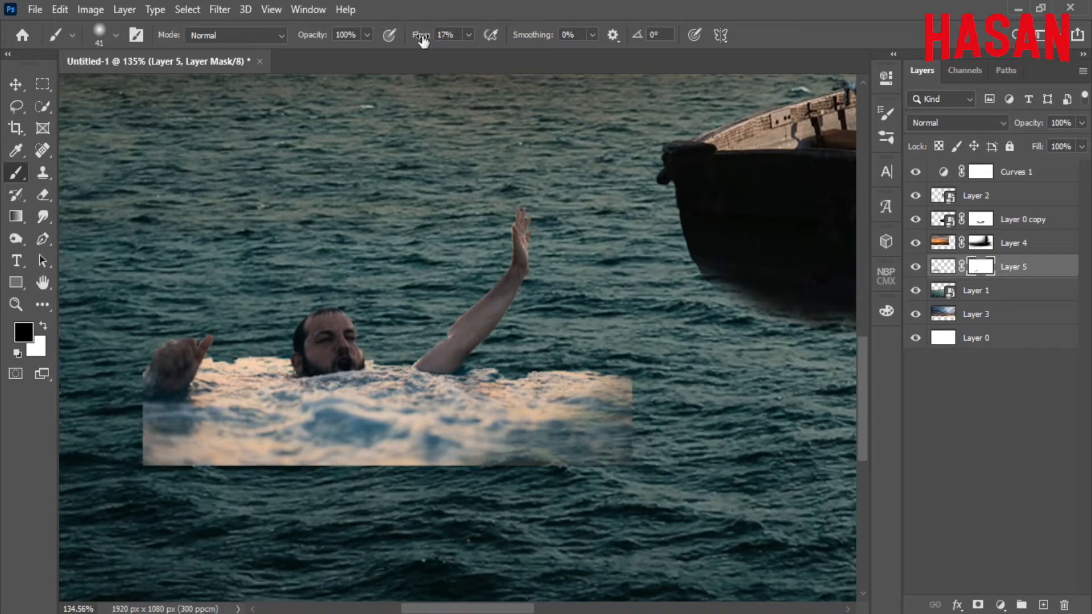
Fade the lower part and sides of the man's bright water on the mask with a 127 px brush at 7% flow.
mouse_move(626, 392)
left_mouse_down()
mouse_move(386, 450)
mouse_move(127, 465)
mouse_move(132, 411)
mouse_move(330, 490)
left_mouse_up()
mouse_move(456, 429)
left_mouse_down()
mouse_move(527, 439)
mouse_move(492, 437)
left_mouse_up()
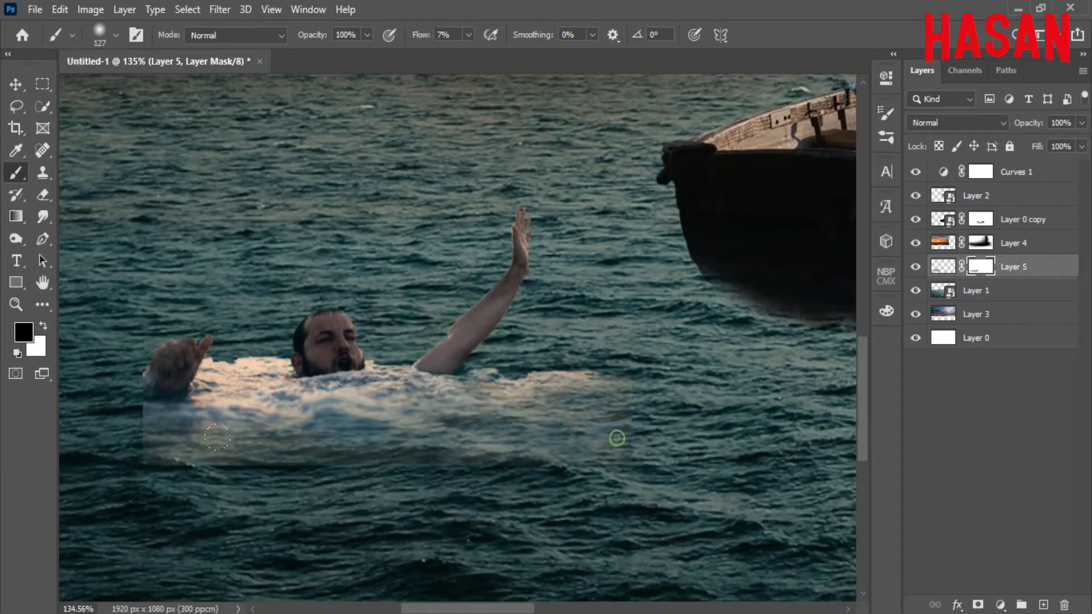
mouse_move(616, 440)
left_mouse_down()
mouse_move(199, 437)
mouse_move(611, 398)
mouse_move(411, 414)
left_mouse_up()
Paint out the remaining bright water around the man's fist, head and arm with a 41 px brush at 7% flow.
scroll(225, 375, "up", 5)
left_click_drag(341, 370, 306, 382)
mouse_move(234, 408)
left_mouse_down()
mouse_move(309, 344)
mouse_move(188, 353)
mouse_move(151, 393)
mouse_move(215, 390)
mouse_move(284, 322)
mouse_move(384, 378)
mouse_move(248, 401)
left_mouse_up()
scroll(398, 388, "down", 4)
mouse_move(414, 410)
left_mouse_down()
mouse_move(373, 353)
mouse_move(380, 364)
left_mouse_up()
mouse_move(478, 357)
left_mouse_down()
mouse_move(306, 351)
mouse_move(284, 335)
mouse_move(319, 289)
mouse_move(237, 373)
left_mouse_up()
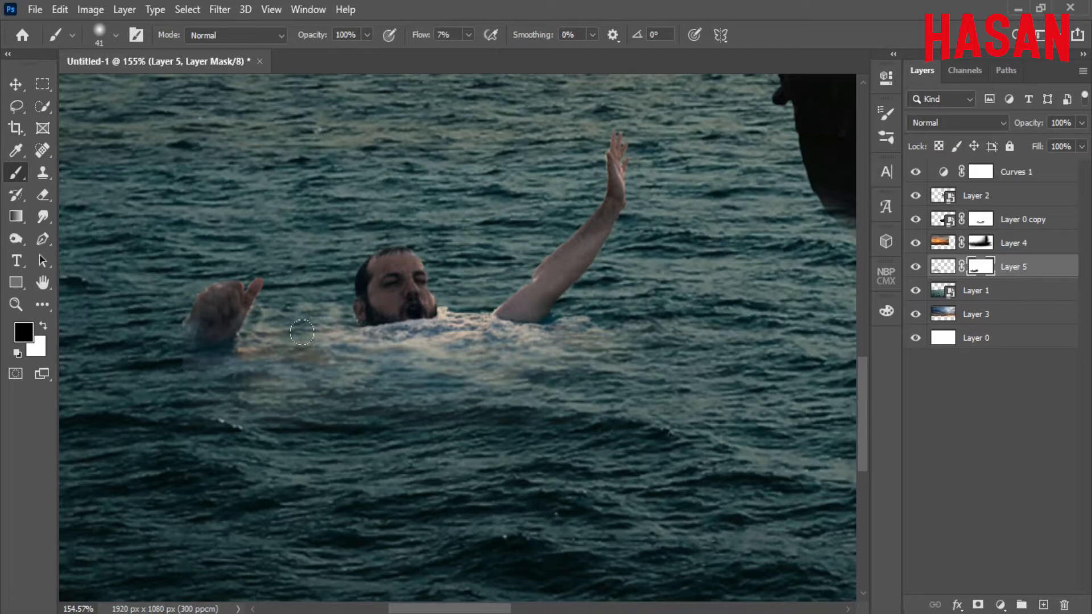
Blend the waterline at the man's chin, arm and fist into the sea by painting the mask in black at 4% flow.
mouse_move(501, 314)
left_mouse_down()
mouse_move(376, 350)
mouse_move(513, 320)
left_mouse_up()
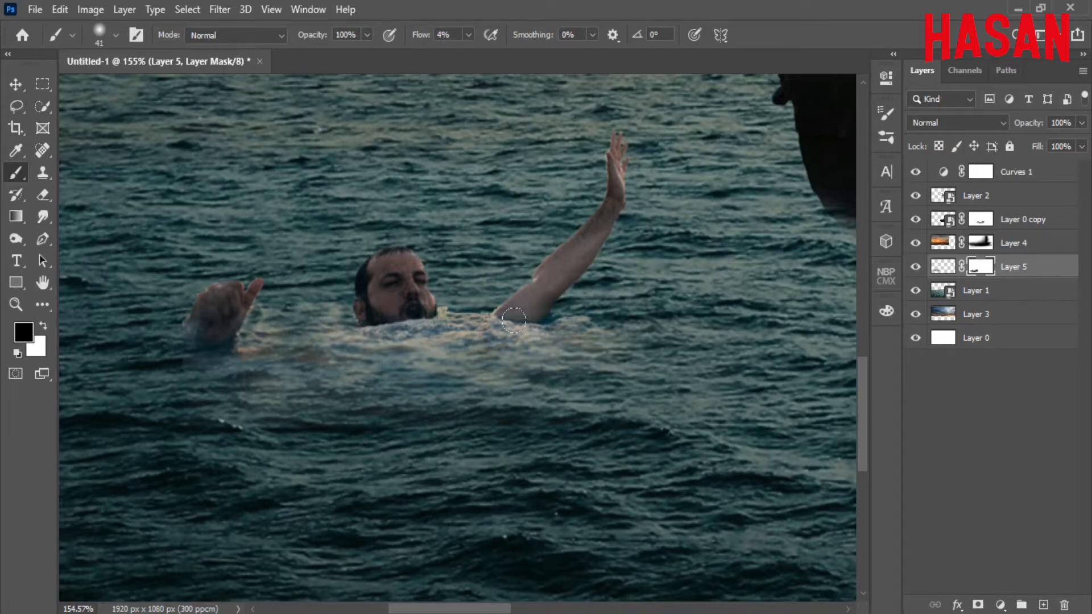
left_click_drag(356, 338, 239, 356)
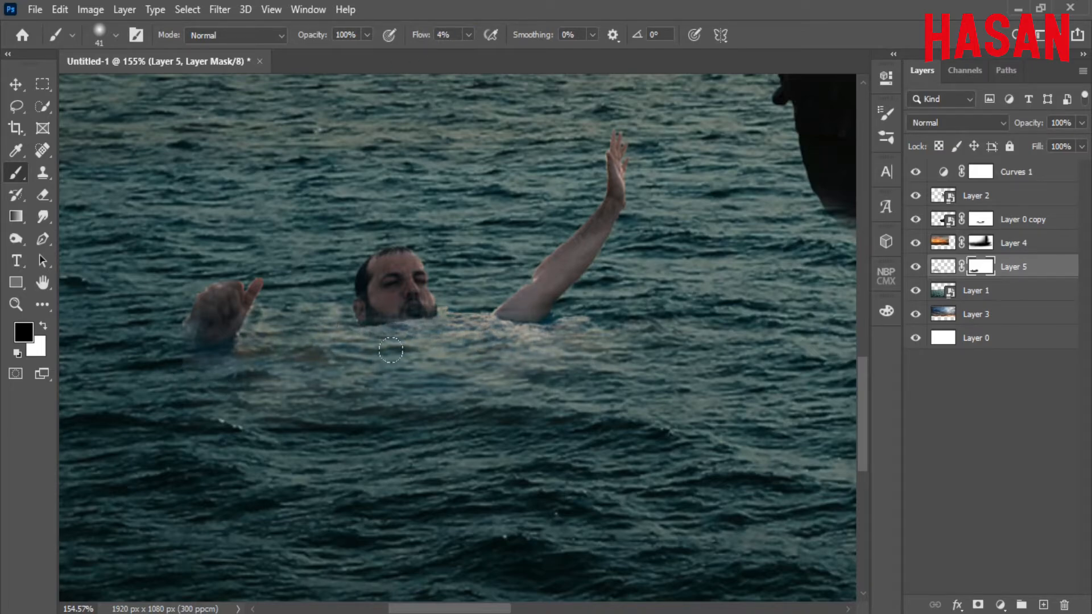
left_click_drag(570, 326, 549, 311)
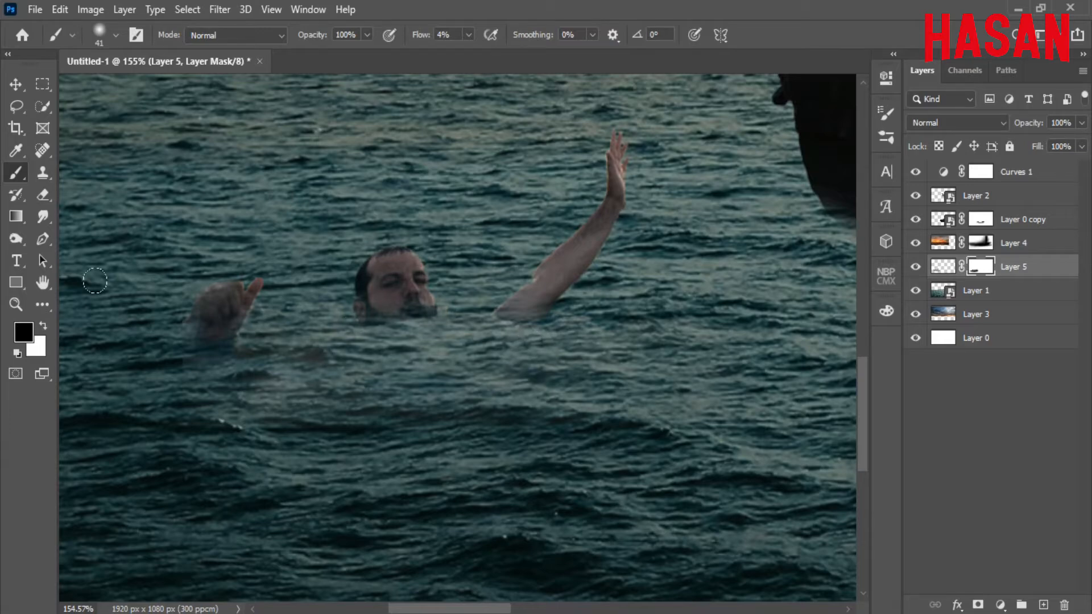
key("x")
key("v")
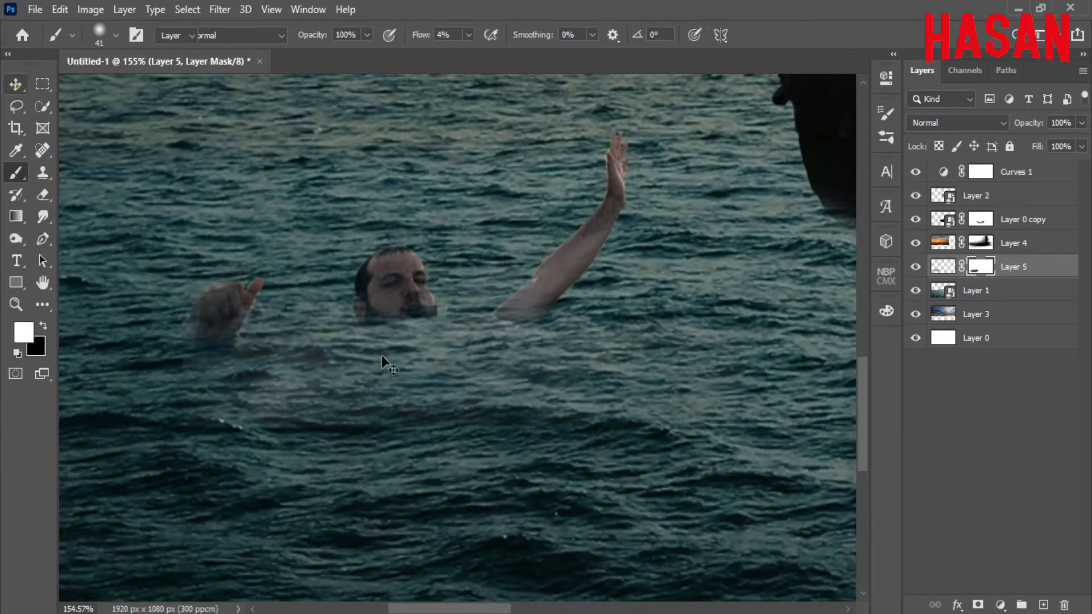
key("ctrl+0")
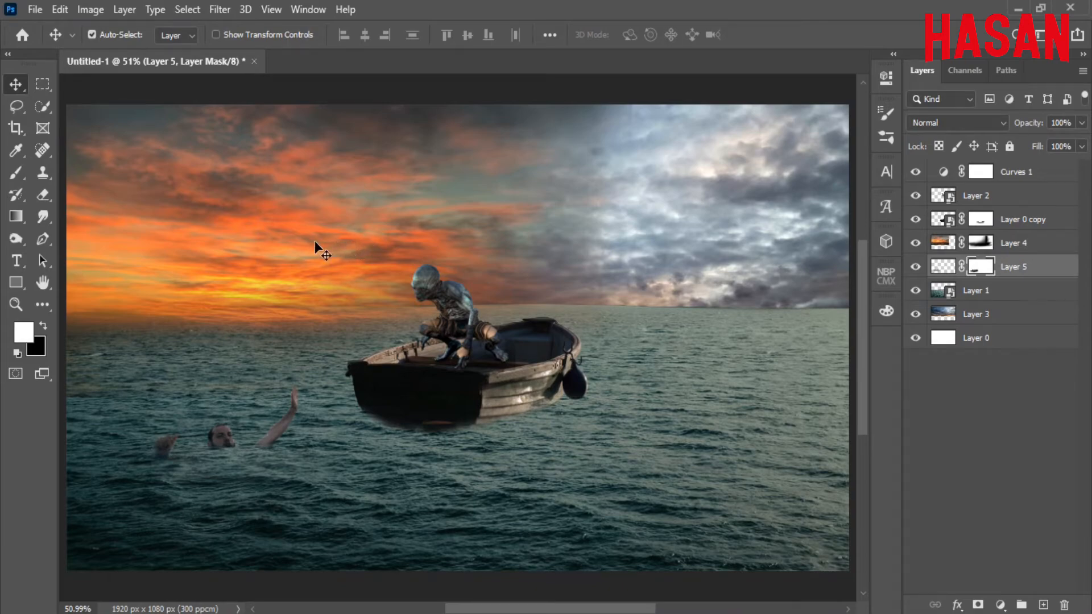
Open the photo of the swimmer floating face down and outline him loosely with the Lasso tool.
mouse_move(546, 613)
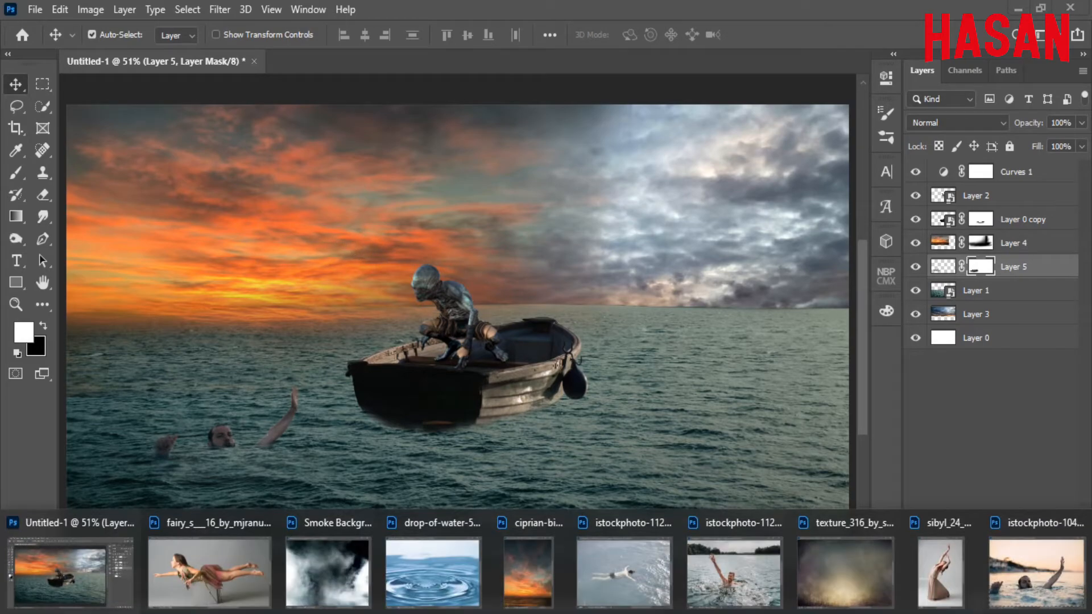
left_click(624, 572)
left_click_drag(668, 161, 398, 61)
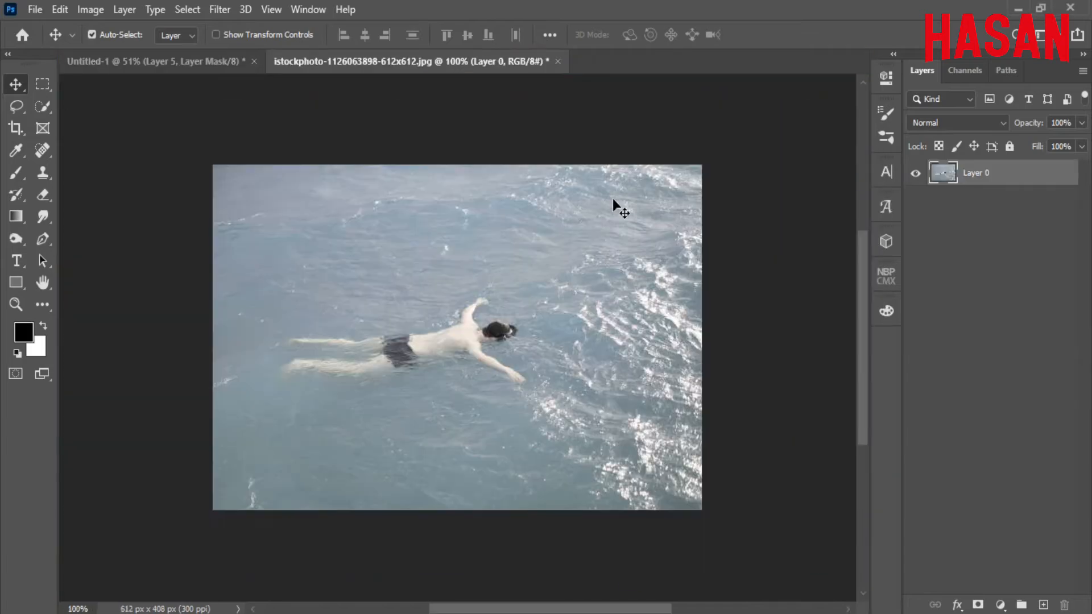
left_click(410, 334)
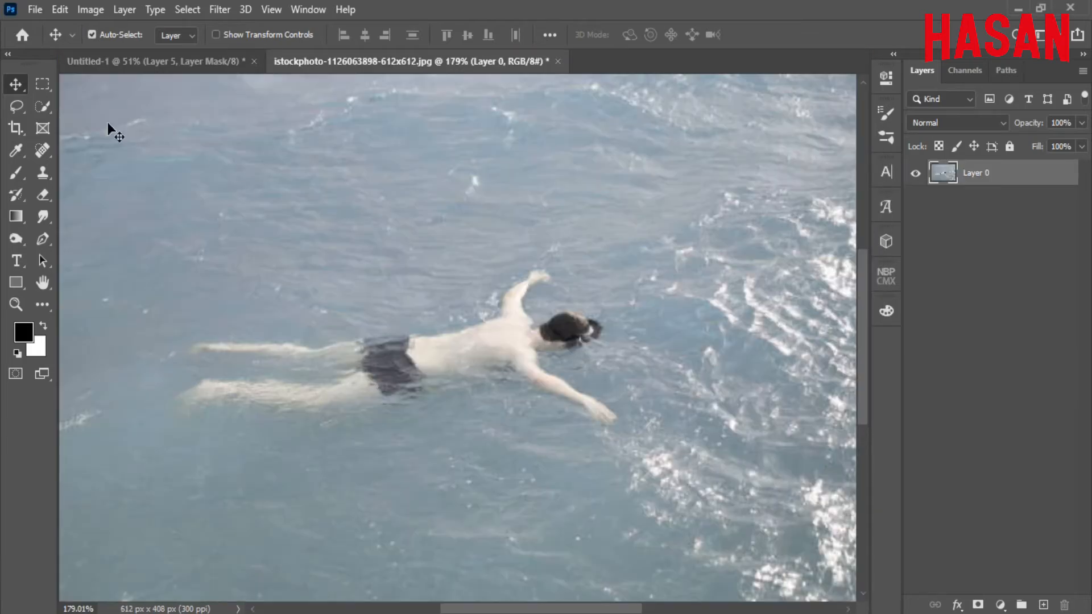
left_click(19, 107)
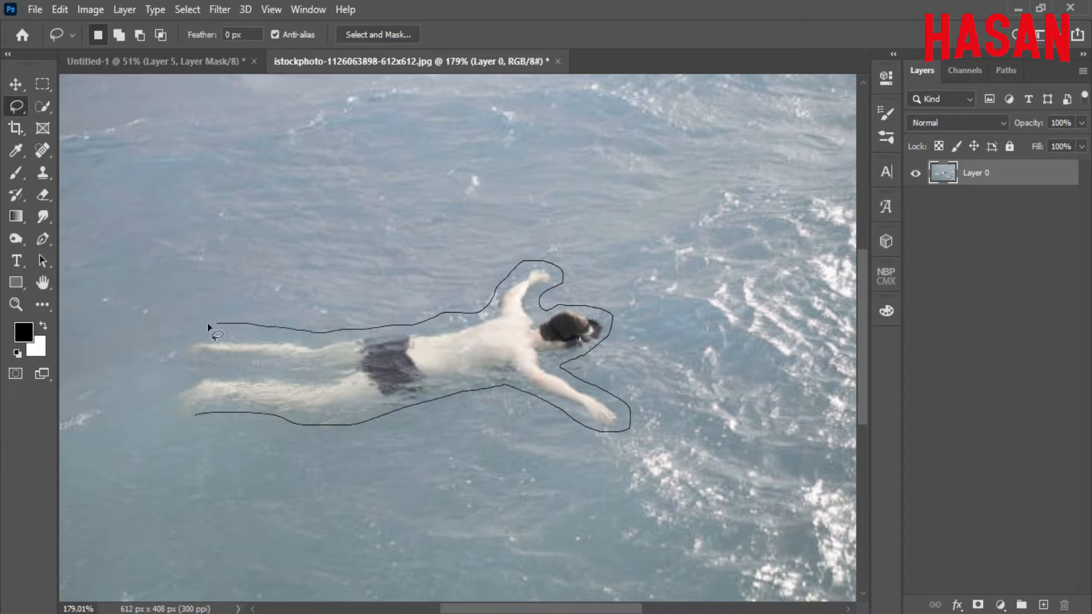
left_click_drag(190, 416, 188, 412)
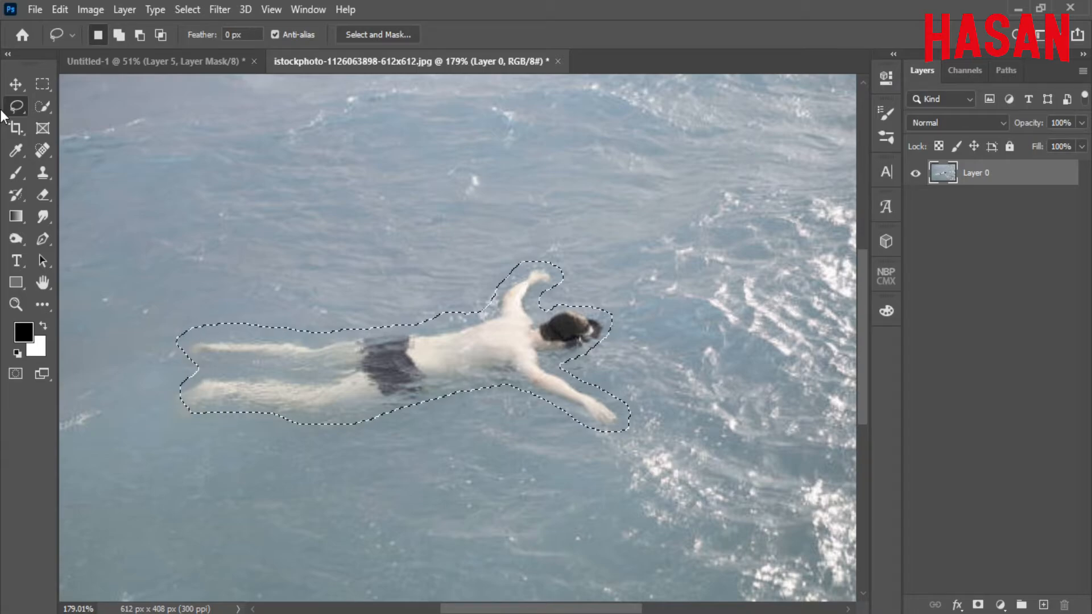
Bring the selected floating swimmer into the boat composite as a new layer above the drowning man.
left_click(16, 84)
mouse_move(409, 60)
left_mouse_down()
mouse_move(660, 134)
mouse_move(303, 93)
mouse_move(680, 56)
left_mouse_up()
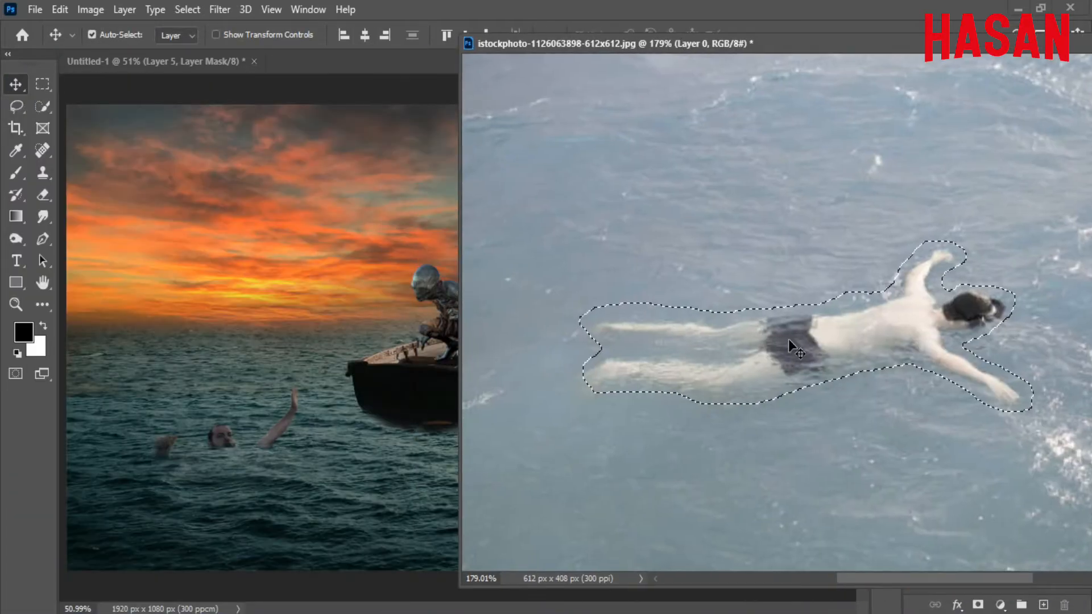
left_click_drag(789, 339, 353, 248)
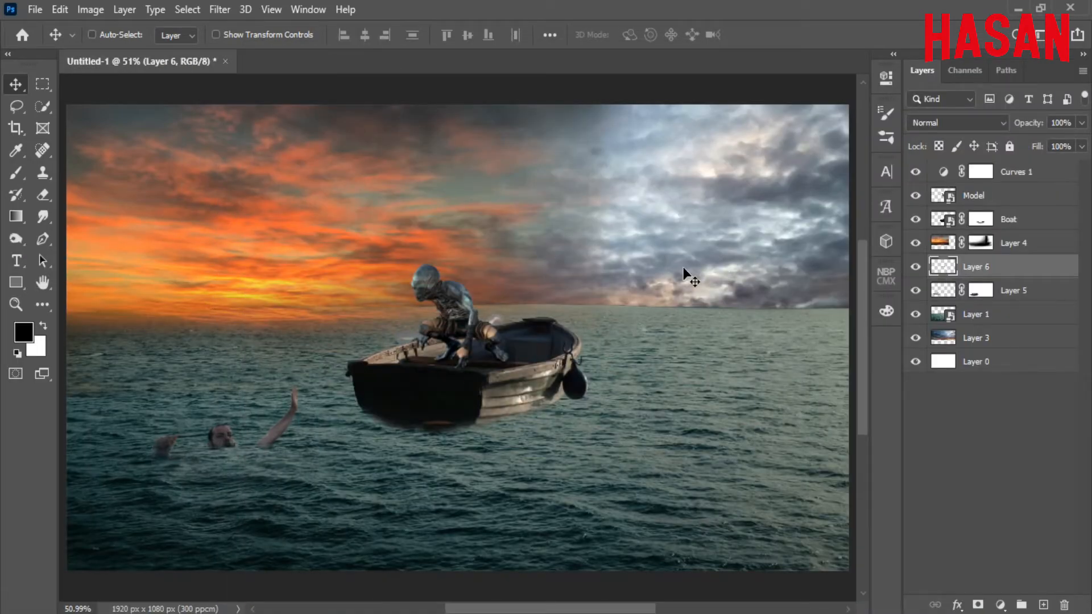
Scale the floating swimmer to 109.81%, rotate it 6.43° and place it in the sea beyond the boat's stern.
key("ctrl+t")
left_click_drag(455, 327, 591, 447)
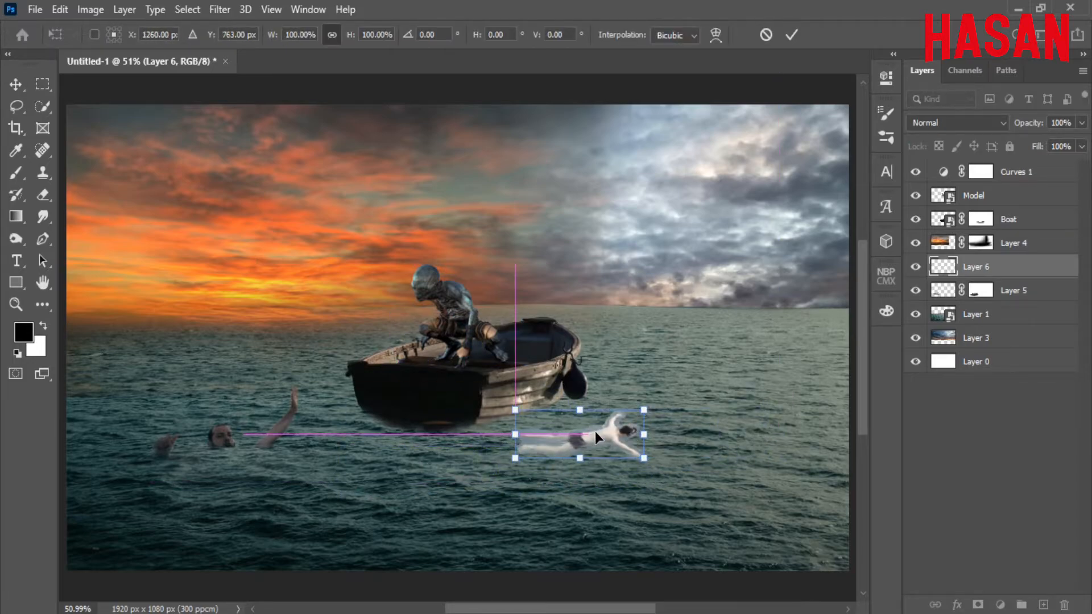
mouse_move(699, 403)
left_mouse_down()
mouse_move(672, 352)
mouse_move(697, 423)
left_mouse_up()
left_click_drag(597, 449, 652, 463)
left_click(792, 35)
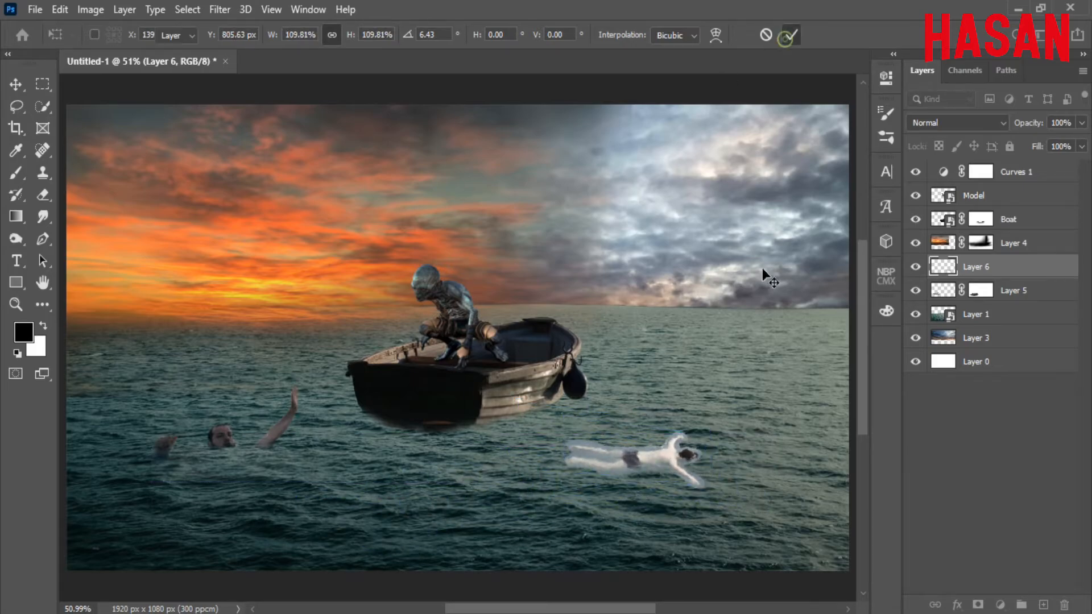
Add a layer mask to the floating swimmer and paint black at 4% flow to fade the fringe around his legs, back and far arm.
left_click_drag(647, 417, 734, 464)
left_click(978, 605)
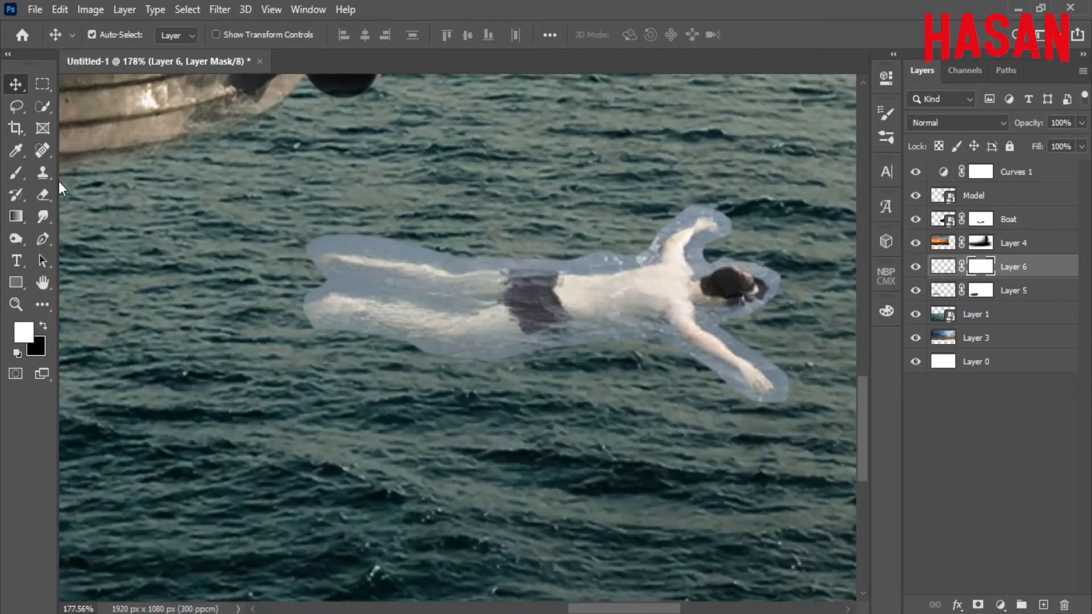
key("b")
left_click_drag(660, 373, 651, 373, "alt")
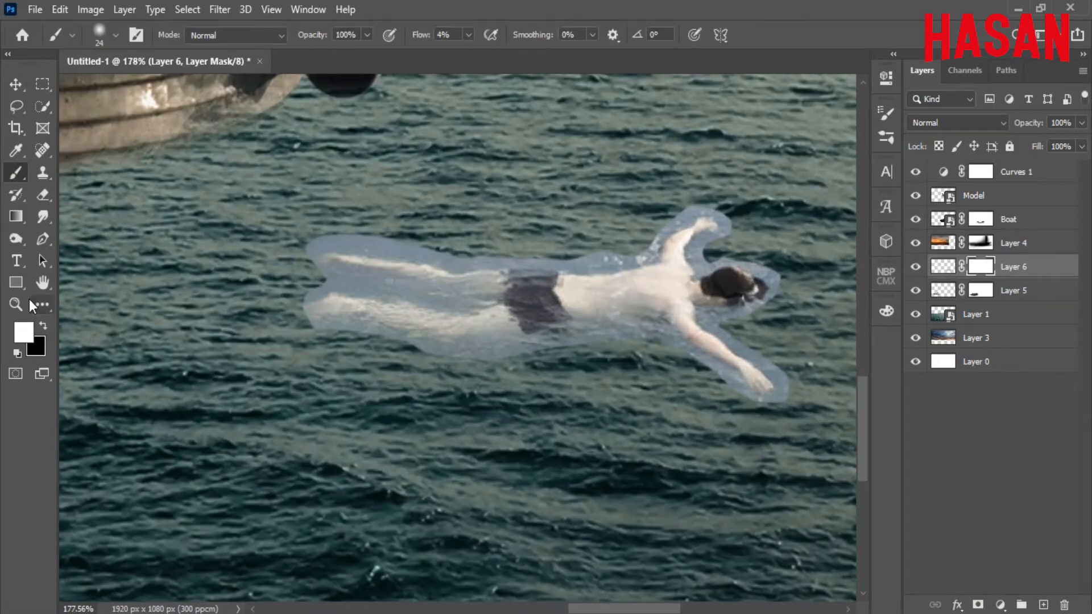
mouse_move(296, 375)
left_mouse_down()
mouse_move(459, 349)
mouse_move(352, 336)
mouse_move(391, 276)
mouse_move(334, 270)
mouse_move(440, 294)
mouse_move(287, 275)
mouse_move(328, 246)
mouse_move(424, 236)
mouse_move(397, 231)
mouse_move(572, 270)
mouse_move(664, 228)
mouse_move(676, 201)
mouse_move(642, 250)
mouse_move(556, 266)
left_mouse_up()
mouse_move(700, 201)
left_mouse_down()
mouse_move(703, 245)
mouse_move(791, 313)
left_mouse_up()
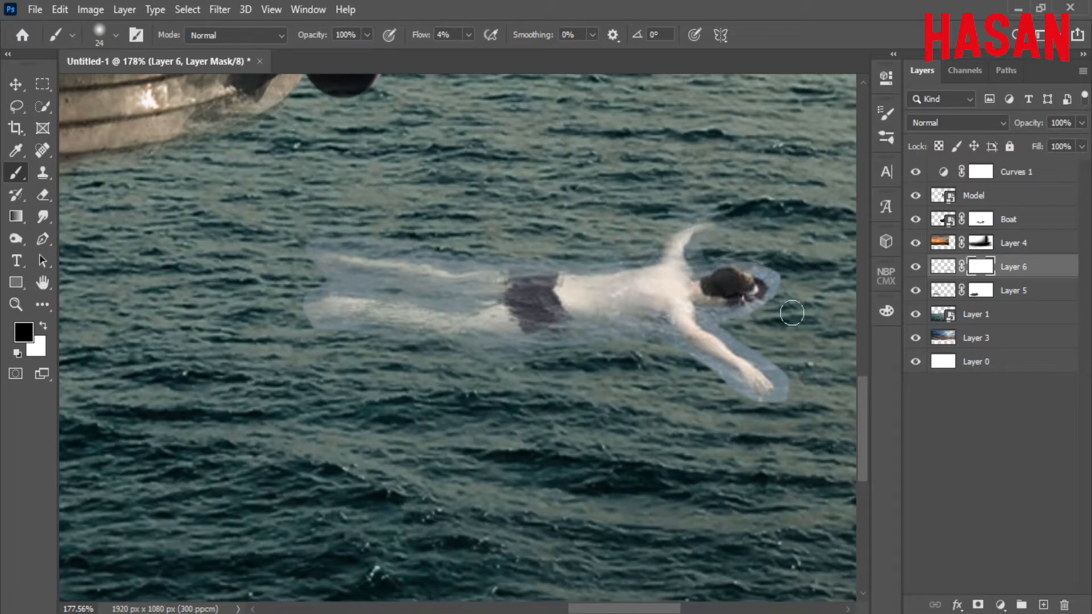
Mask away the leftover water around the swimmer's head, outstretched near arm and side, blending the hand into the sea.
scroll(725, 301, "down", 5)
scroll(817, 322, "up", 10)
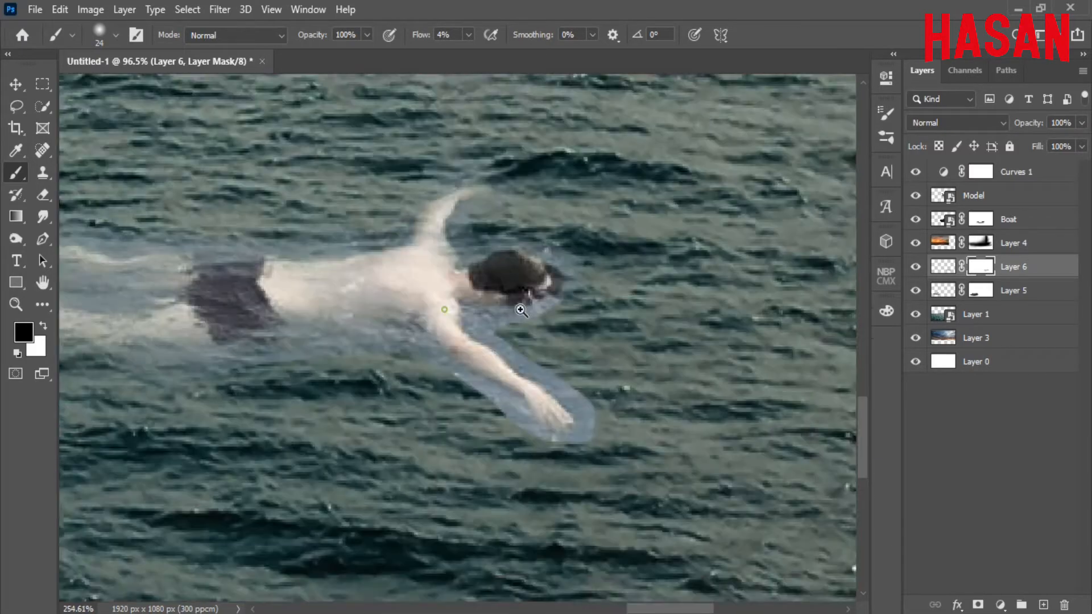
left_click_drag(521, 310, 528, 310)
mouse_move(465, 307)
left_mouse_down()
mouse_move(570, 308)
mouse_move(682, 418)
mouse_move(629, 319)
left_mouse_up()
mouse_move(671, 447)
left_mouse_down()
mouse_move(569, 370)
mouse_move(674, 429)
left_mouse_up()
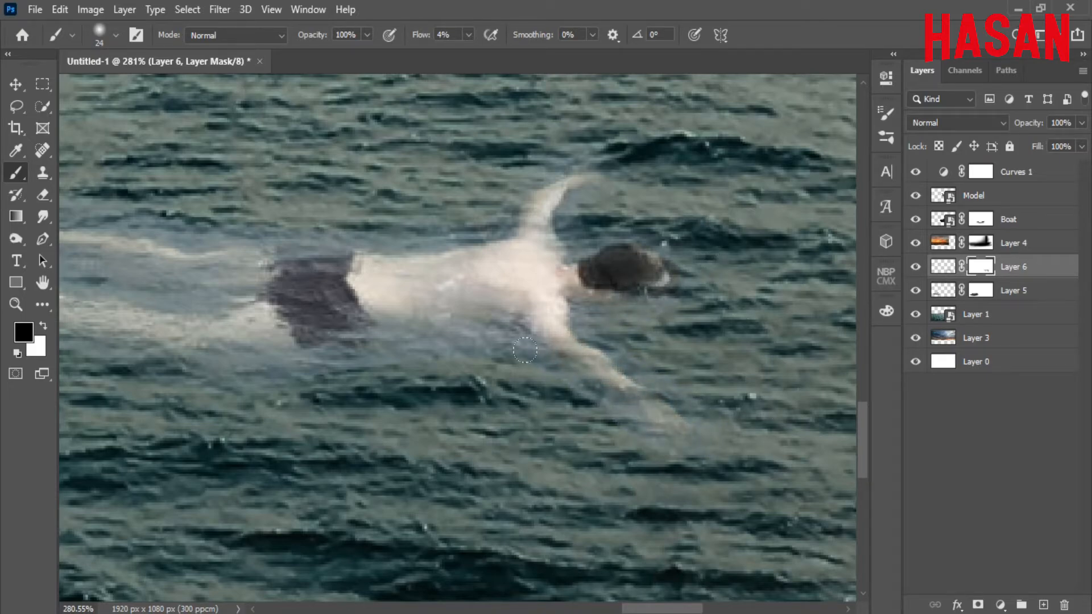
left_click_drag(525, 350, 639, 300)
Fade the swimmer's legs into the waves and clean up the remaining fringe on the mask, using a 15 px brush for the finer areas.
left_click_drag(297, 336, 440, 337)
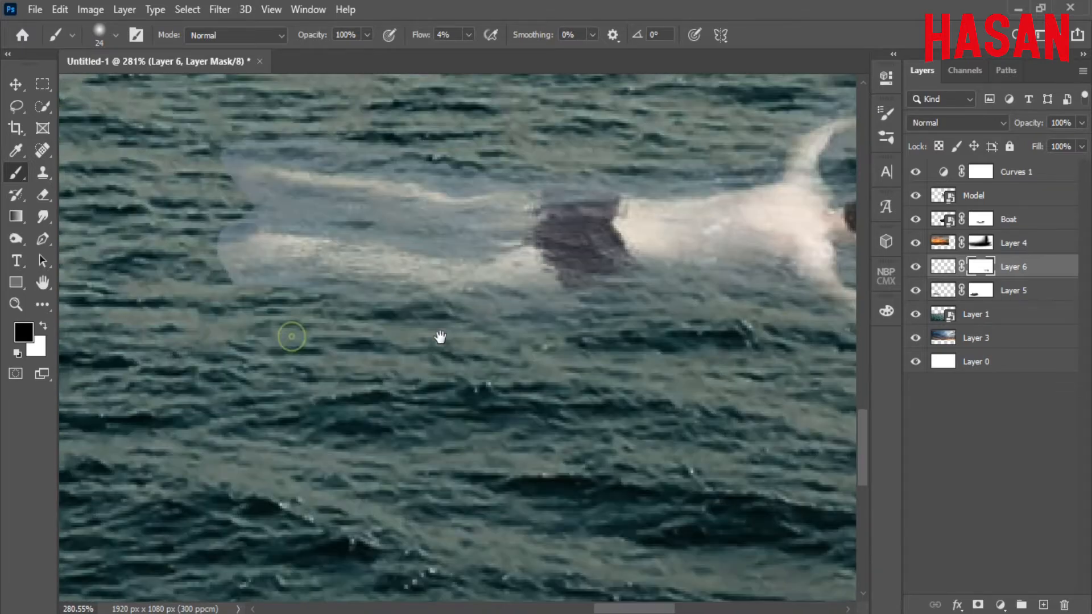
left_click_drag(242, 236, 447, 273)
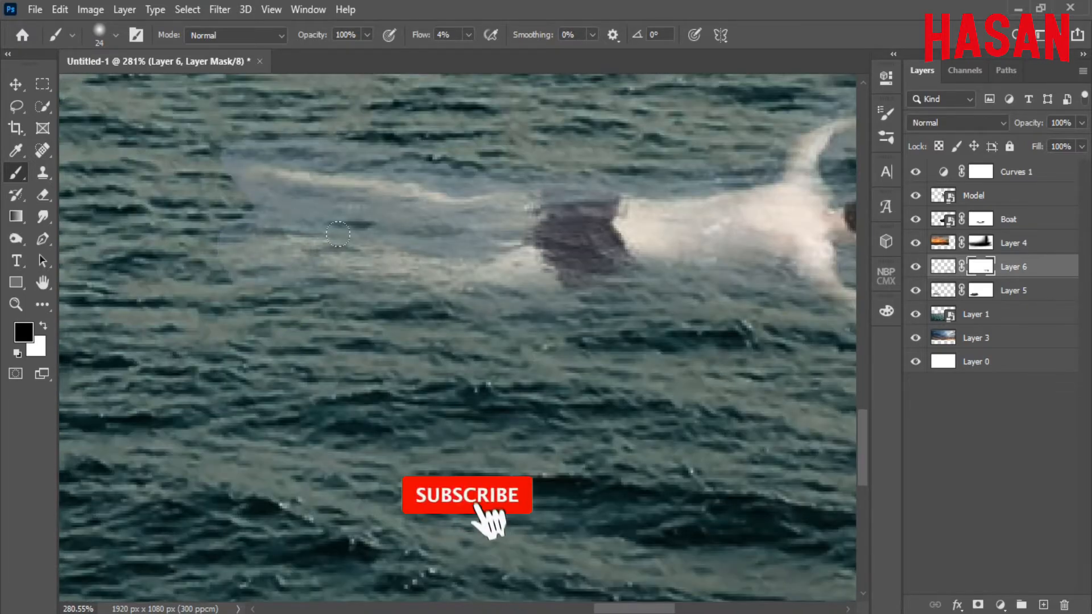
right_click(354, 237, "alt")
mouse_move(479, 237)
left_mouse_down()
mouse_move(458, 229)
mouse_move(512, 250)
mouse_move(477, 246)
left_mouse_up()
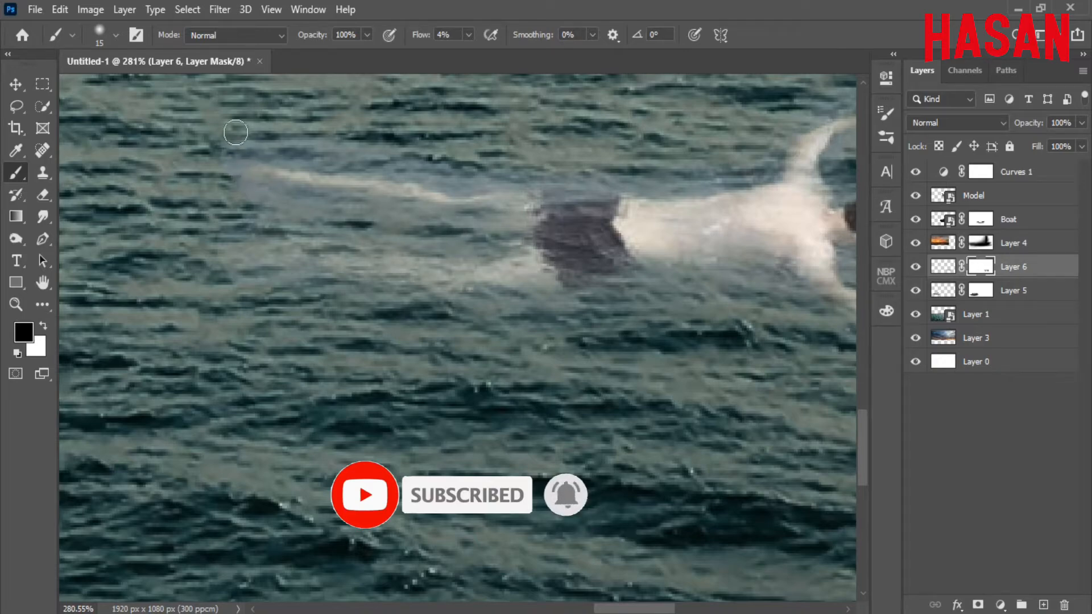
left_click_drag(691, 198, 785, 182)
left_click_drag(446, 199, 327, 237)
left_click_drag(301, 215, 331, 226)
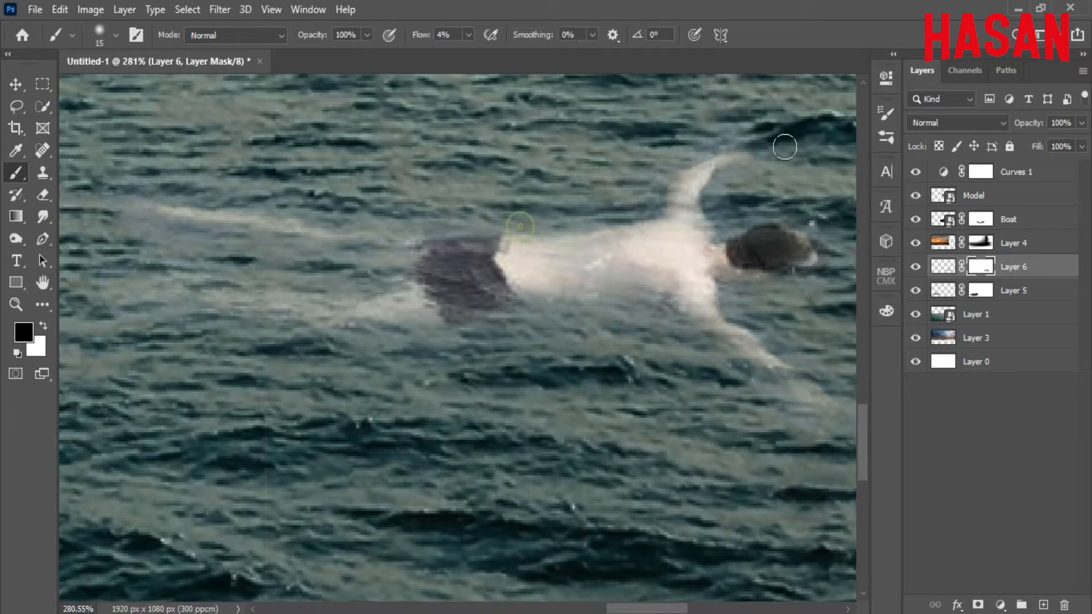
left_click_drag(788, 214, 612, 180)
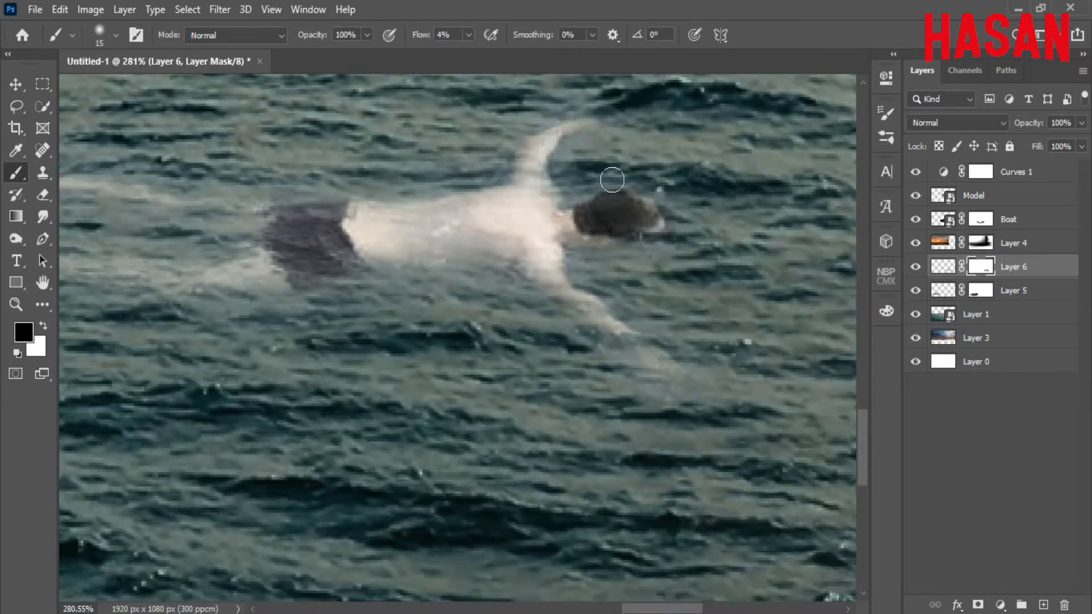
Add a Levels adjustment clipped to the floating swimmer and set the black input to 65 and the midtones to 0.72.
scroll(674, 338, "down", 4)
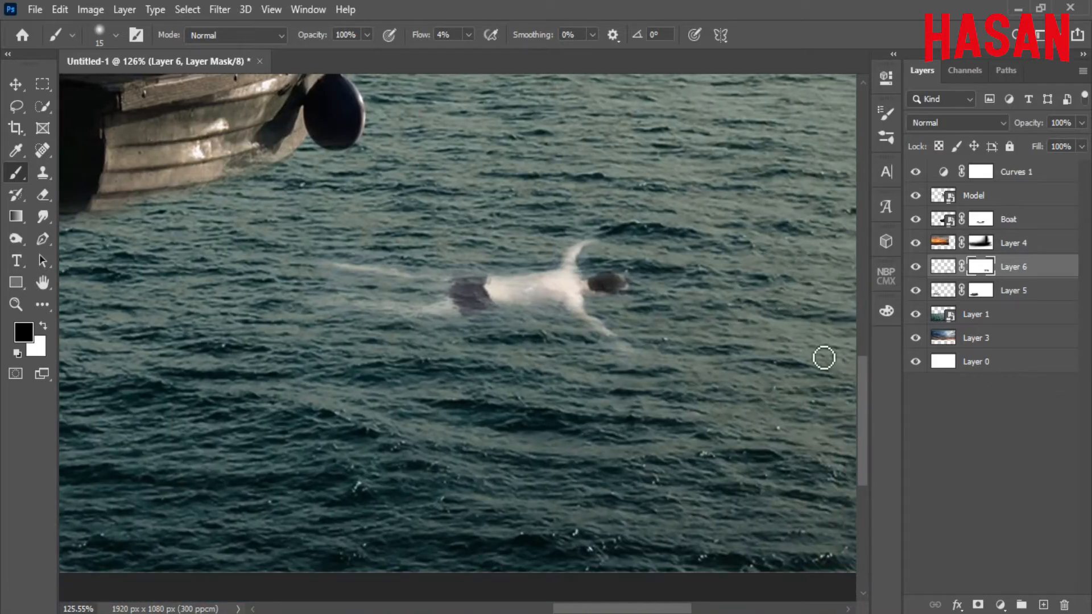
left_click(999, 604)
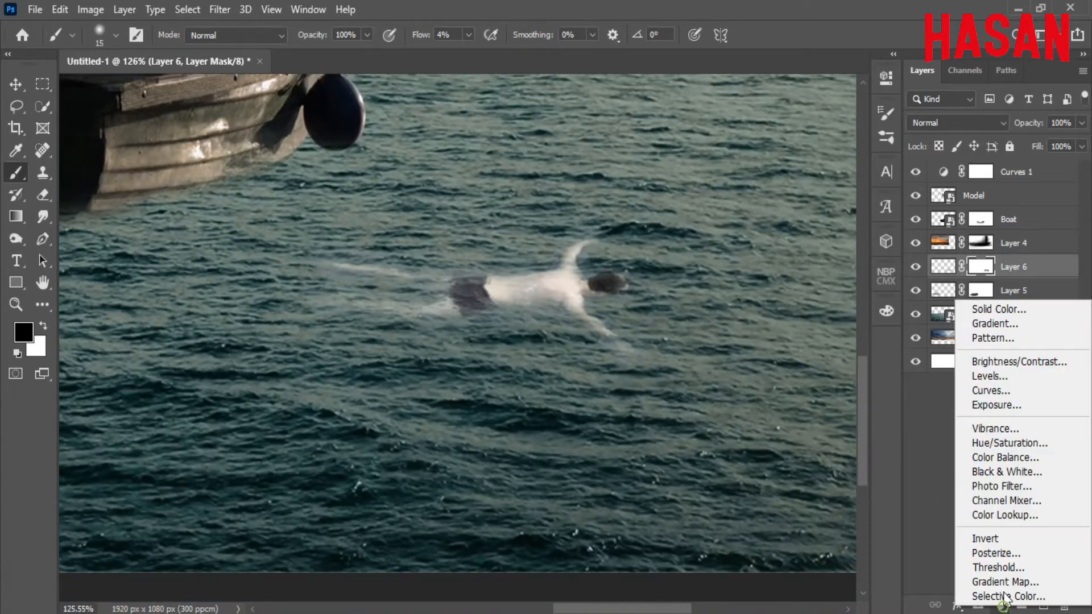
left_click(1018, 375)
left_click_drag(556, 273, 491, 268)
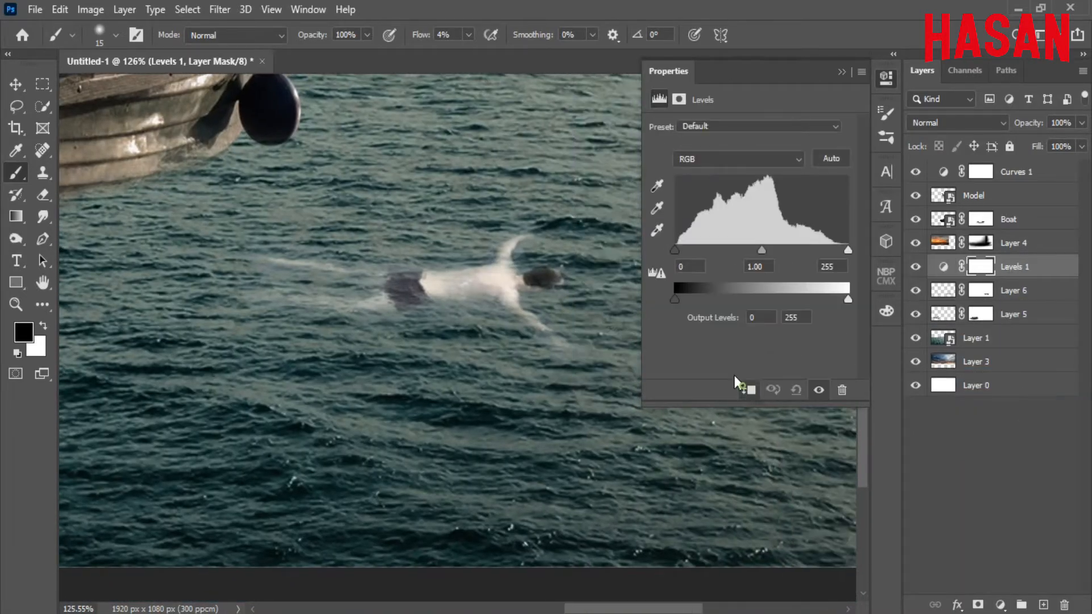
left_click(747, 390)
mouse_move(676, 251)
left_mouse_down()
mouse_move(712, 252)
mouse_move(693, 257)
left_mouse_up()
left_click_drag(775, 255, 848, 250)
left_click_drag(691, 251, 724, 259)
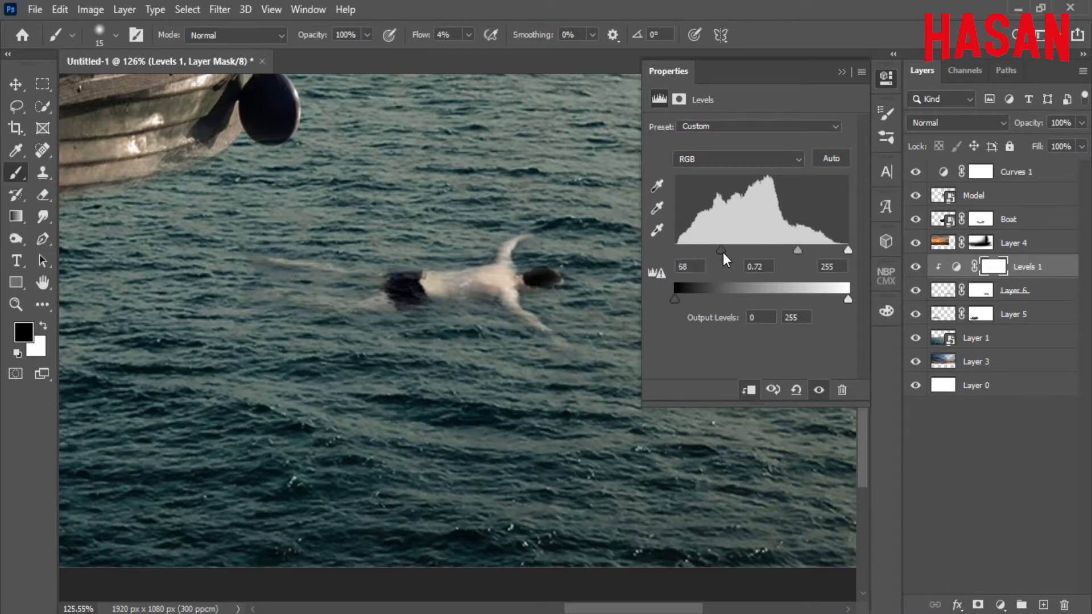
key("ctrl+0")
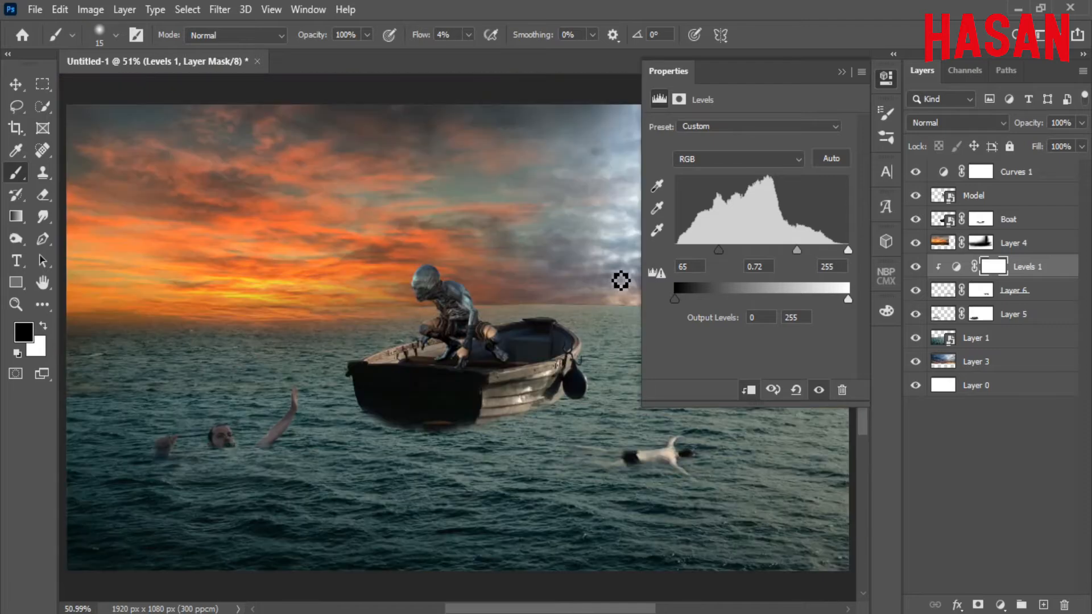
left_click(842, 73)
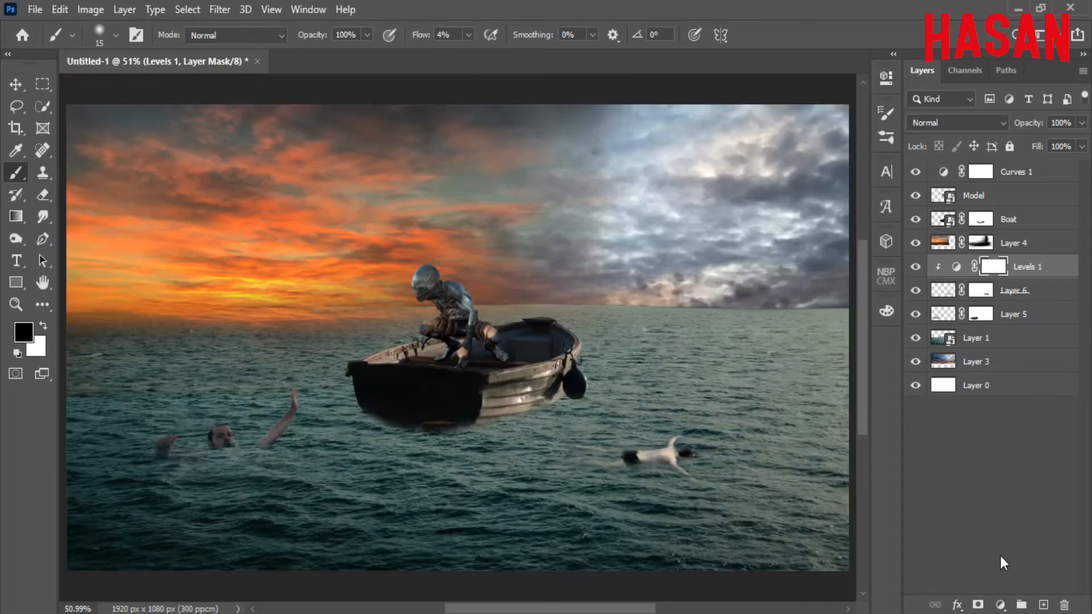
Add a Color Balance adjustment clipped to the floating swimmer and shift its midtones towards cyan to match the sea.
left_click(1001, 605)
left_click(967, 448)
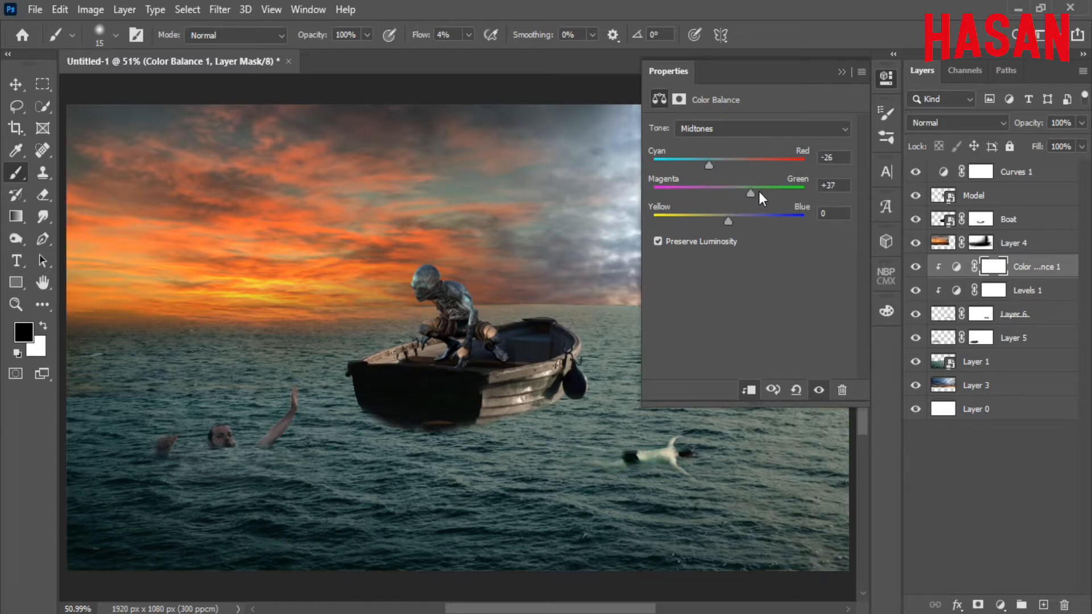
left_click_drag(715, 193, 716, 218)
left_click(840, 70)
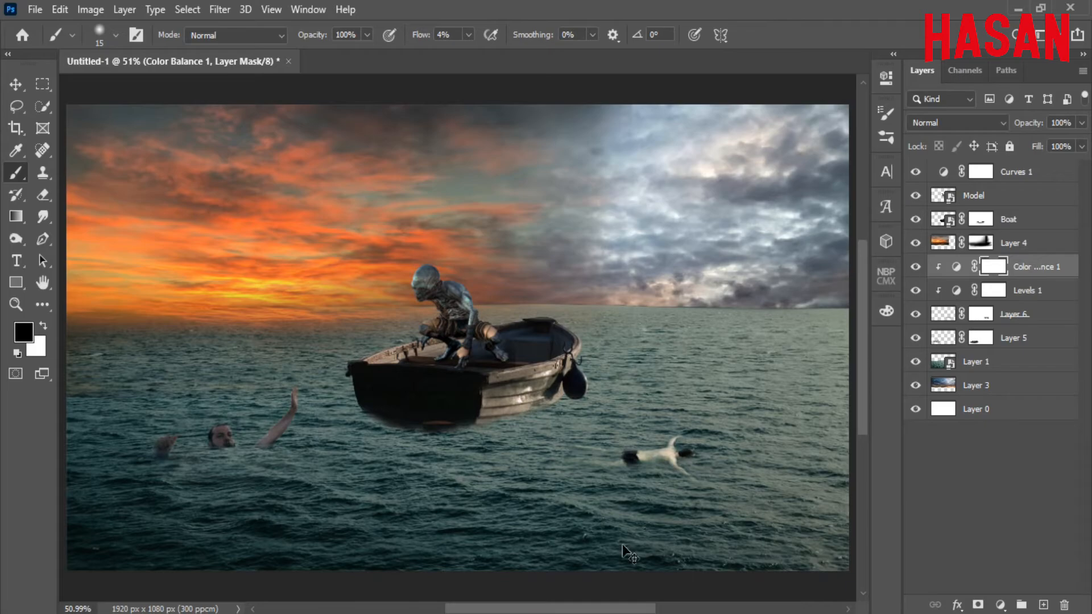
left_click_drag(687, 439, 582, 328)
key("ctrl+2")
key("ctrl+0")
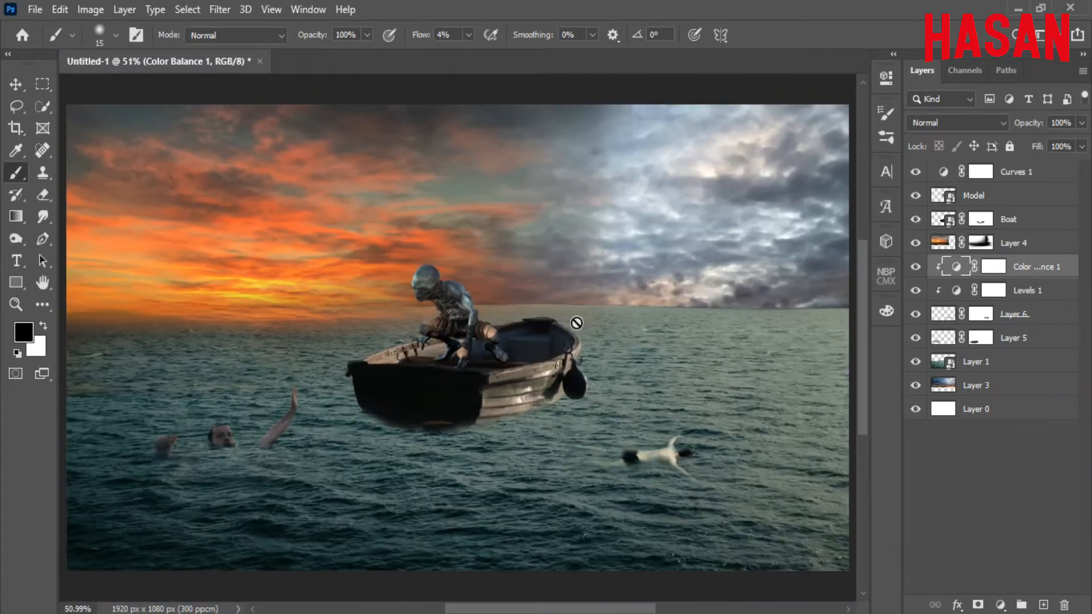
Create a new layer above the Color Balance adjustment, set it to Multiply and clip it to the floating swimmer.
left_click(1044, 605)
left_click(958, 122)
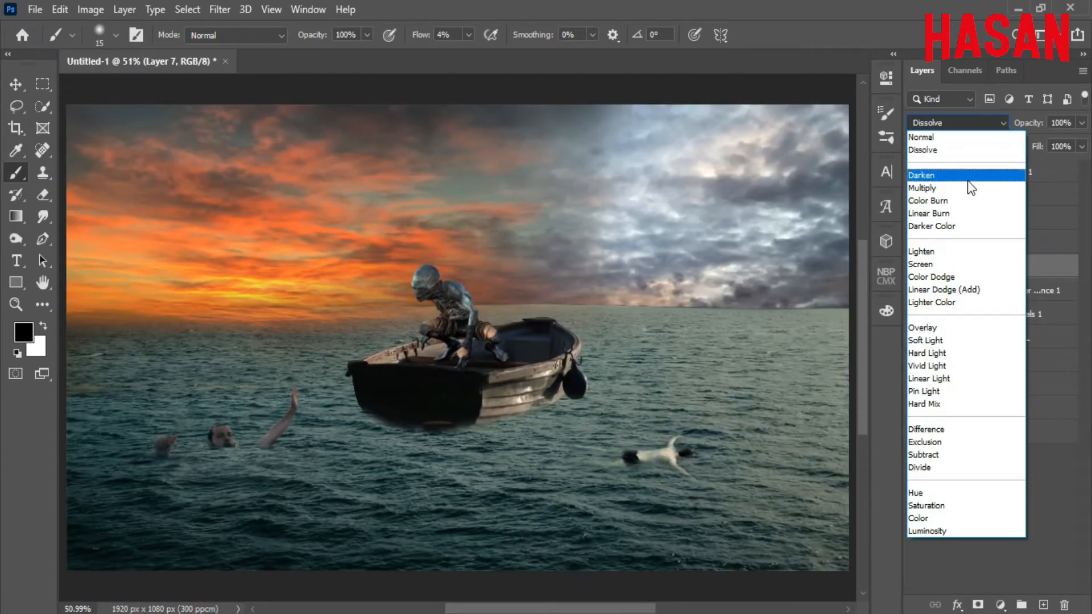
left_click(967, 178)
right_click(1023, 268)
left_click(905, 325)
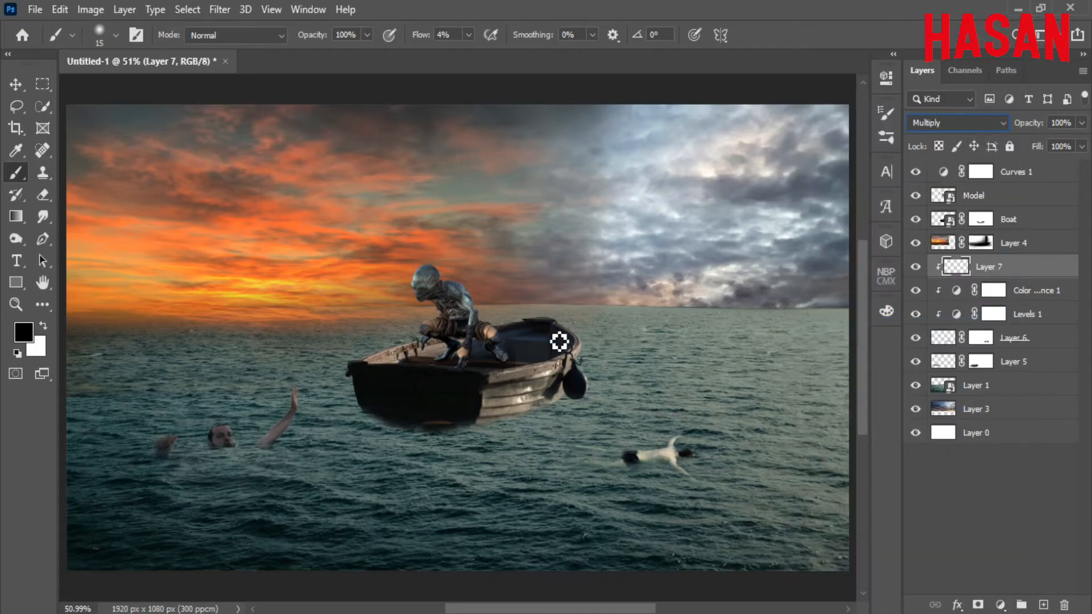
Darken the floating swimmer's body by painting black on the Multiply layer with a soft 41 px brush at 1% flow.
left_click_drag(652, 450, 461, 307)
left_click_drag(614, 419, 563, 342)
mouse_move(500, 326)
left_mouse_down()
mouse_move(405, 214)
mouse_move(546, 335)
left_mouse_up()
left_click_drag(496, 296, 353, 272)
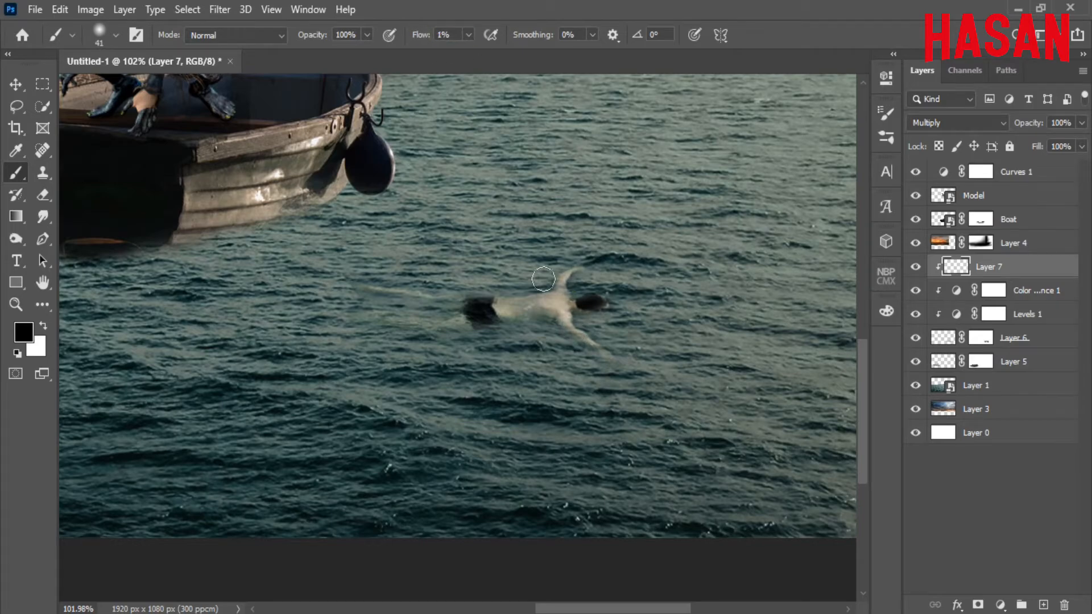
key("ctrl+minus")
key("ctrl+minus")
key("ctrl+minus")
key("ctrl+0")
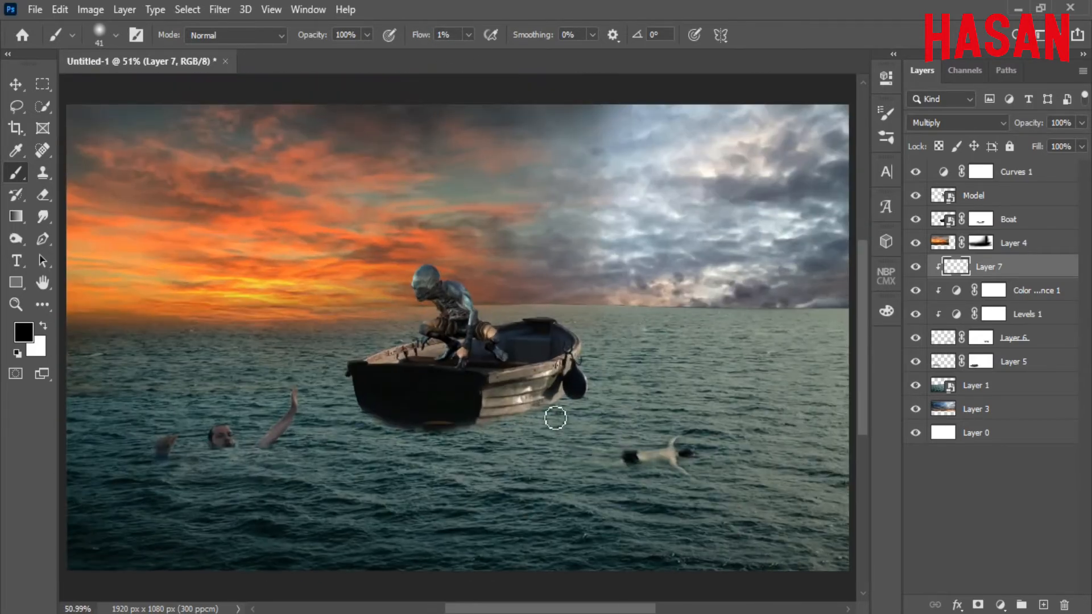
Set the floating swimmer layer's Blend If sliders to 14 / 110 for the underlying blacks and 247 for this layer's whites.
left_click_drag(654, 456, 482, 295)
left_click(916, 338)
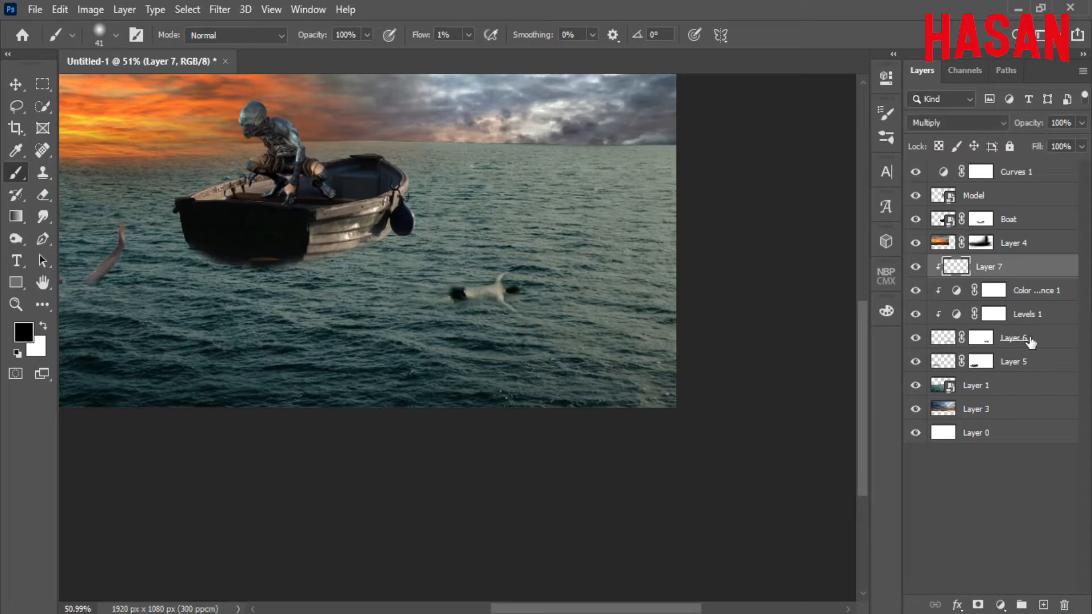
left_click(1056, 338)
double_click(934, 338)
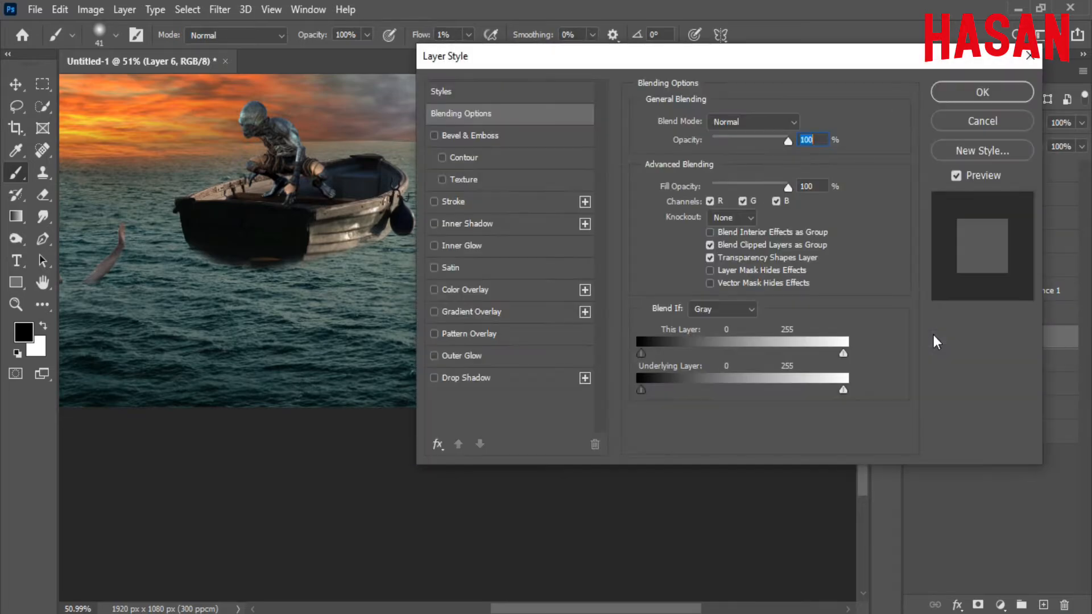
left_click_drag(287, 290, 327, 321)
left_click_drag(357, 361, 205, 475)
left_click_drag(198, 437, 293, 489)
left_click_drag(331, 394, 168, 460)
left_click_drag(259, 465, 290, 430)
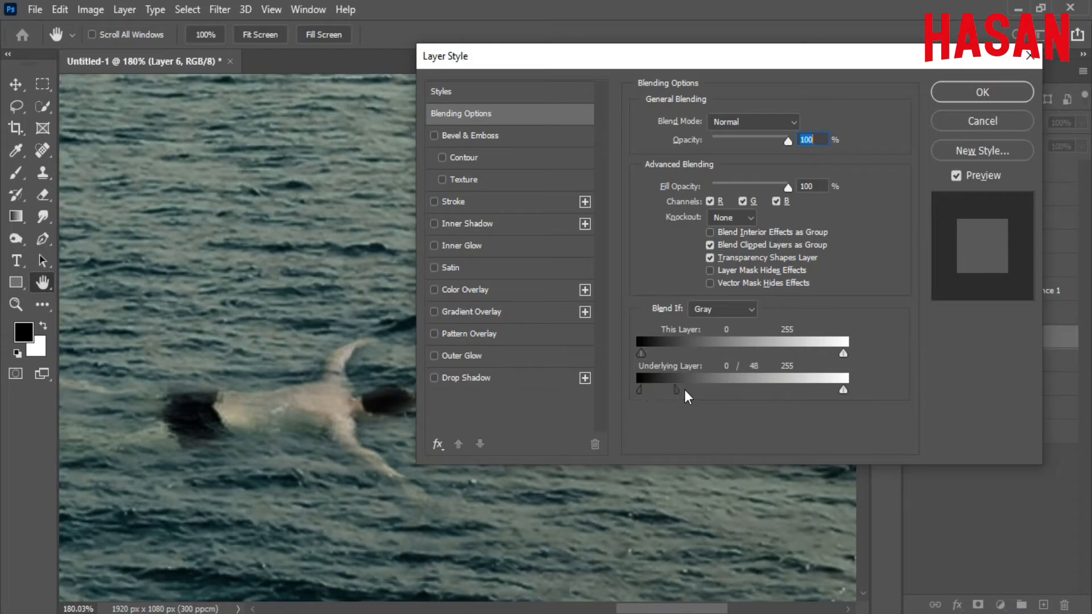
left_click_drag(685, 390, 757, 376)
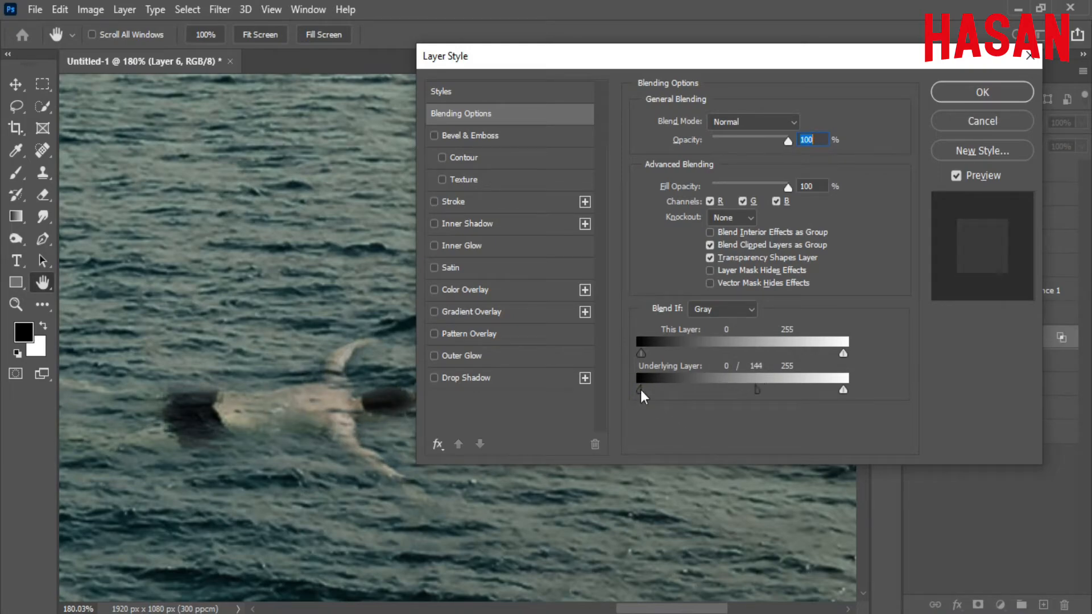
left_click_drag(640, 389, 659, 390)
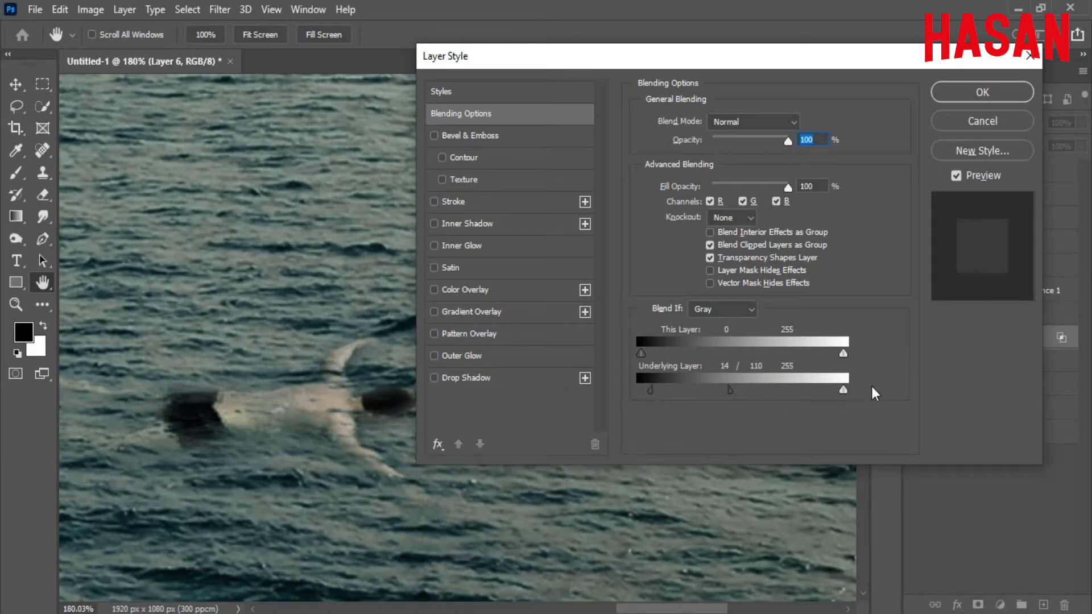
mouse_move(641, 354)
left_mouse_down()
mouse_move(699, 352)
mouse_move(635, 345)
left_mouse_up()
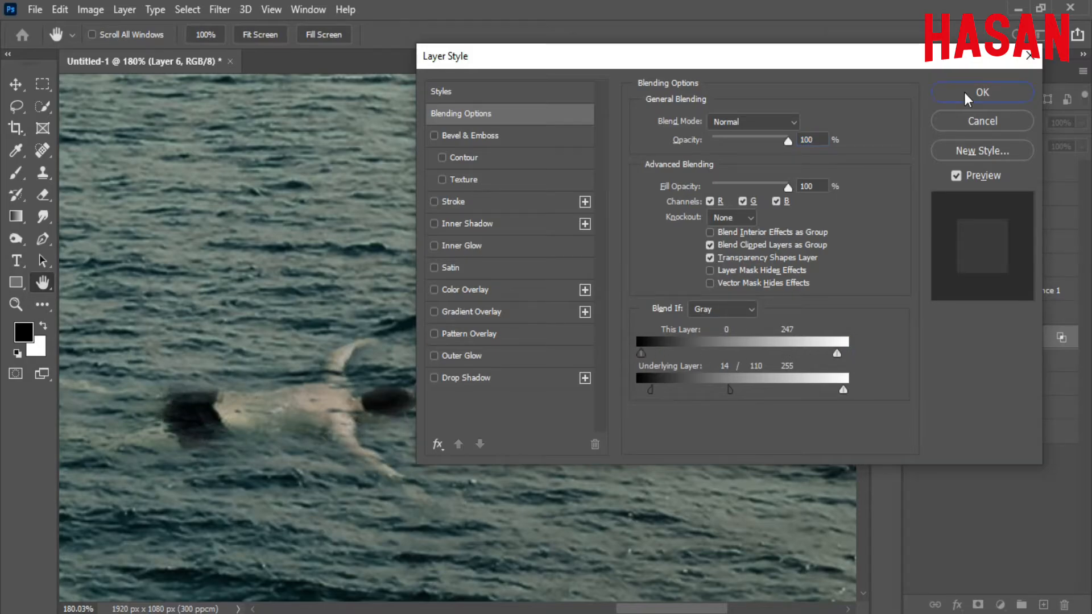
left_click(974, 92)
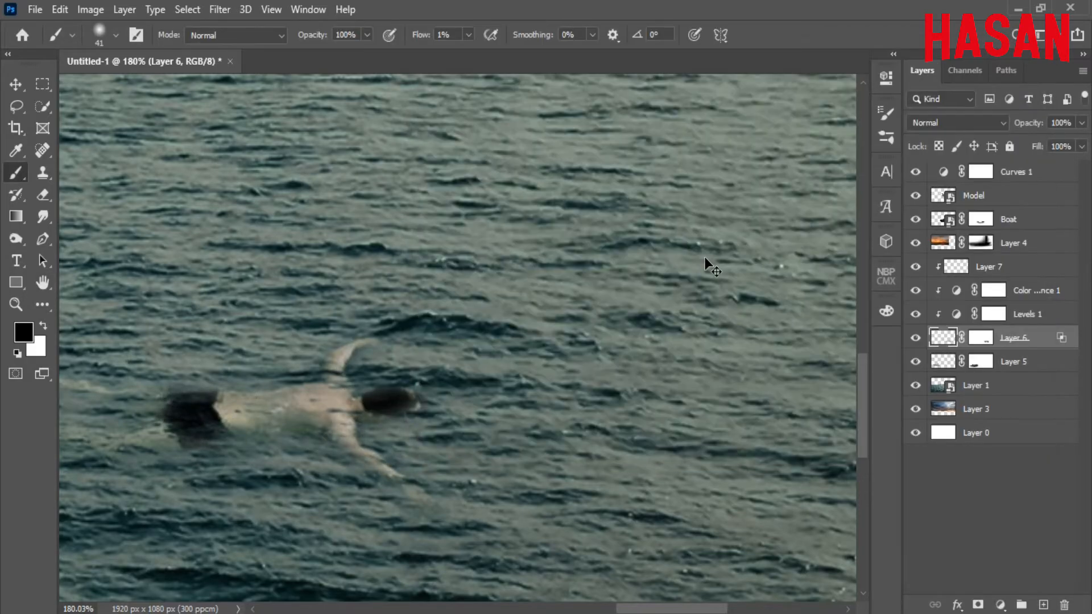
key("ctrl+0")
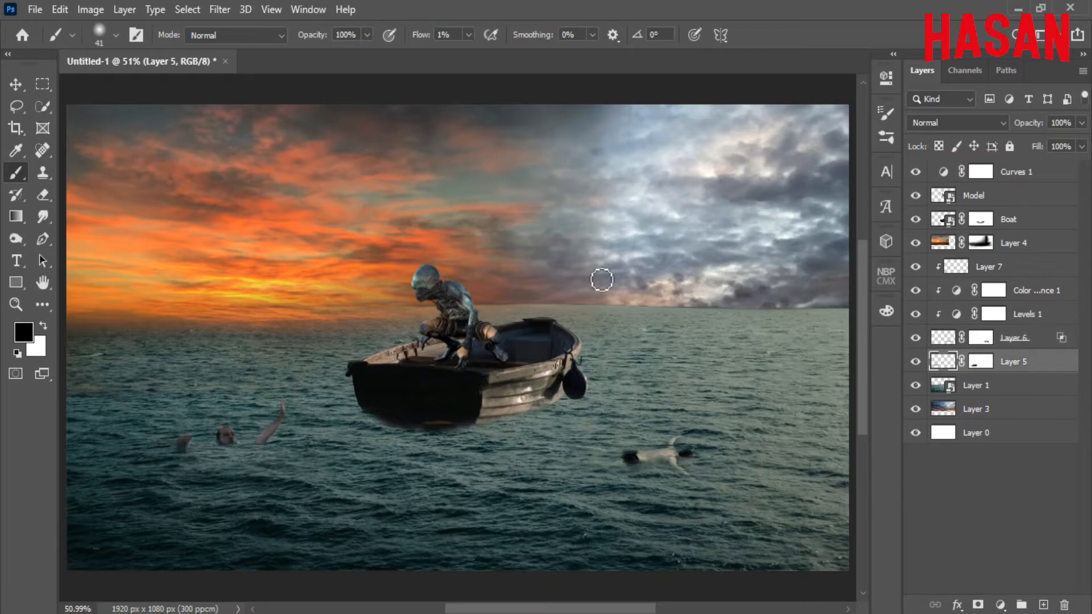
Open the photo of the woman in the beige dress as a docked document and focus on her raised arms.
left_click(930, 545)
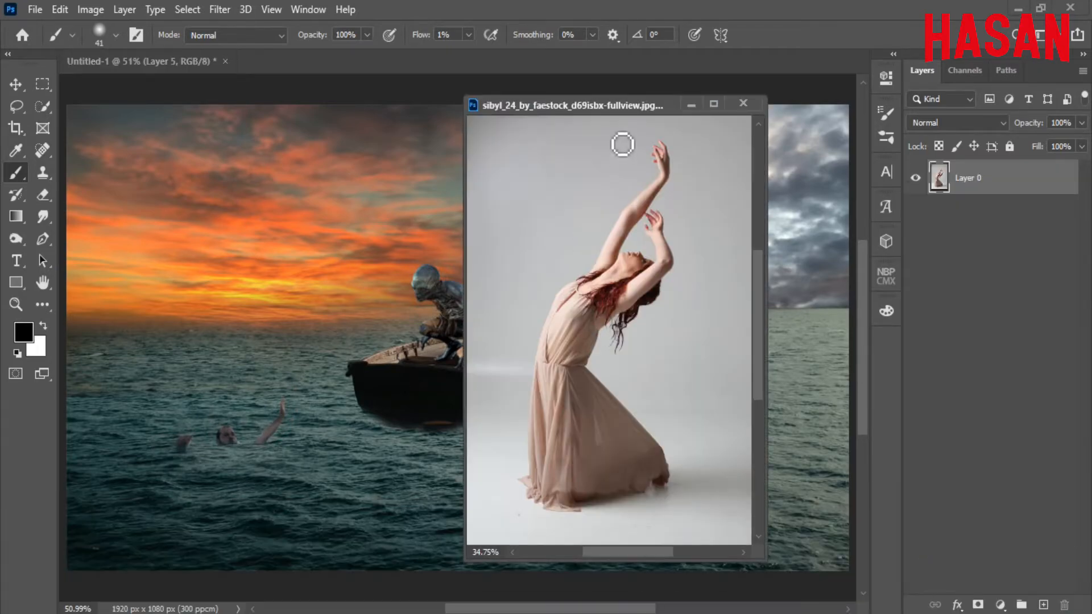
left_click_drag(608, 105, 423, 68)
key("v")
scroll(472, 230, "up", 8)
left_click_drag(591, 244, 525, 386)
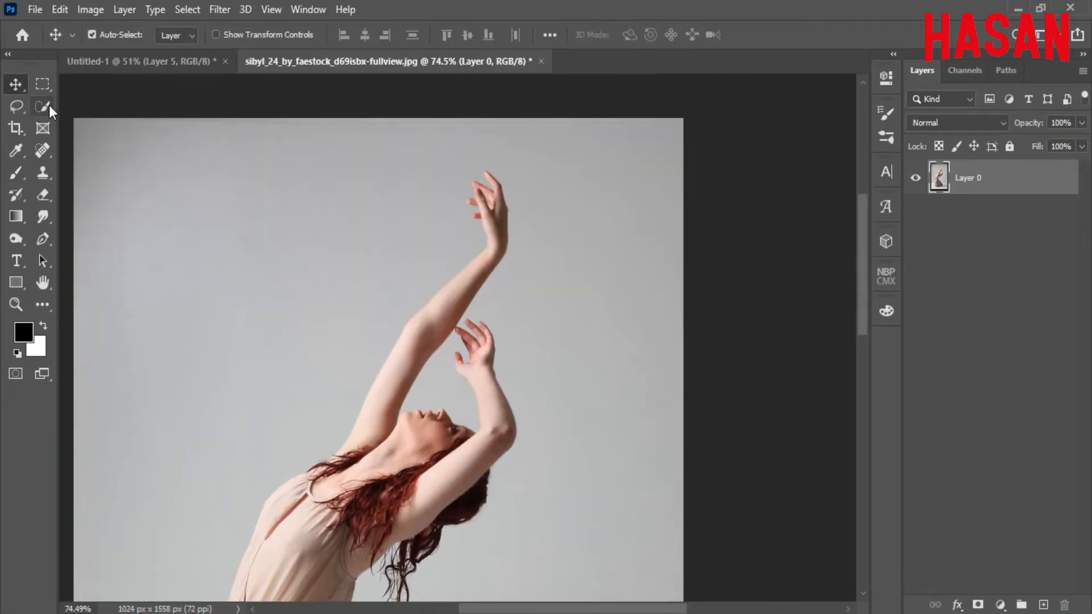
Select the woman's raised hands and arms with the Quick Selection tool.
left_click(44, 107)
mouse_move(490, 195)
left_mouse_down()
mouse_move(501, 265)
mouse_move(450, 316)
mouse_move(420, 327)
mouse_move(402, 378)
mouse_move(498, 260)
mouse_move(479, 222)
mouse_move(489, 192)
mouse_move(447, 303)
mouse_move(444, 246)
mouse_move(474, 225)
mouse_move(473, 204)
mouse_move(490, 185)
mouse_move(466, 271)
mouse_move(442, 280)
mouse_move(458, 321)
left_mouse_up()
scroll(476, 233, "up", 5)
Subtract the background gaps between the fingers of the upper raised hand from the selection with the Lasso tool.
left_click(16, 107)
scroll(472, 225, "up", 4)
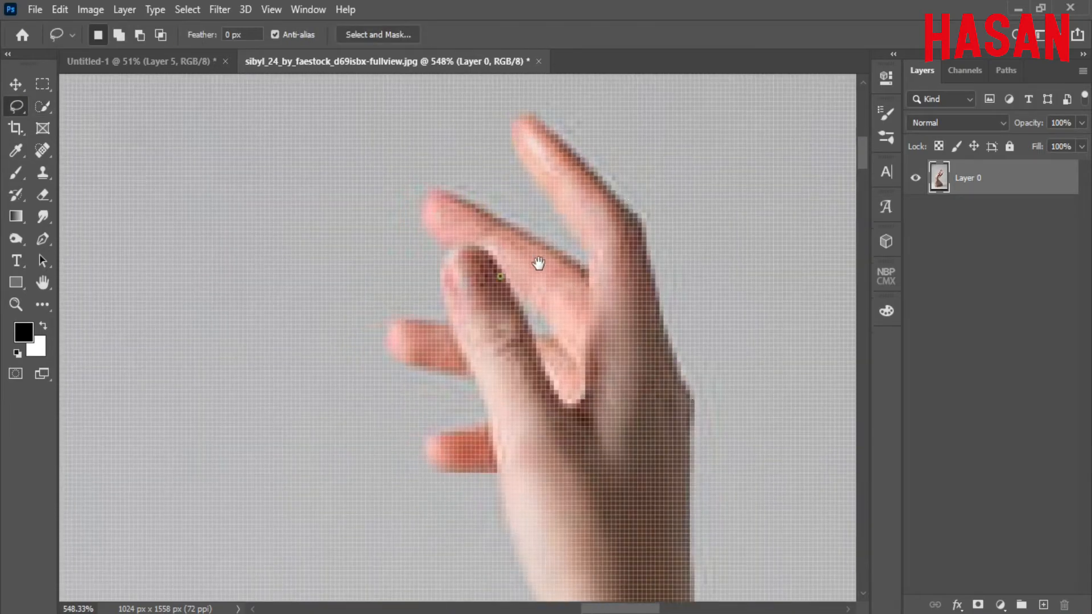
left_click_drag(539, 263, 564, 256)
mouse_move(493, 194)
left_mouse_down()
mouse_move(448, 201)
mouse_move(533, 211)
left_mouse_up()
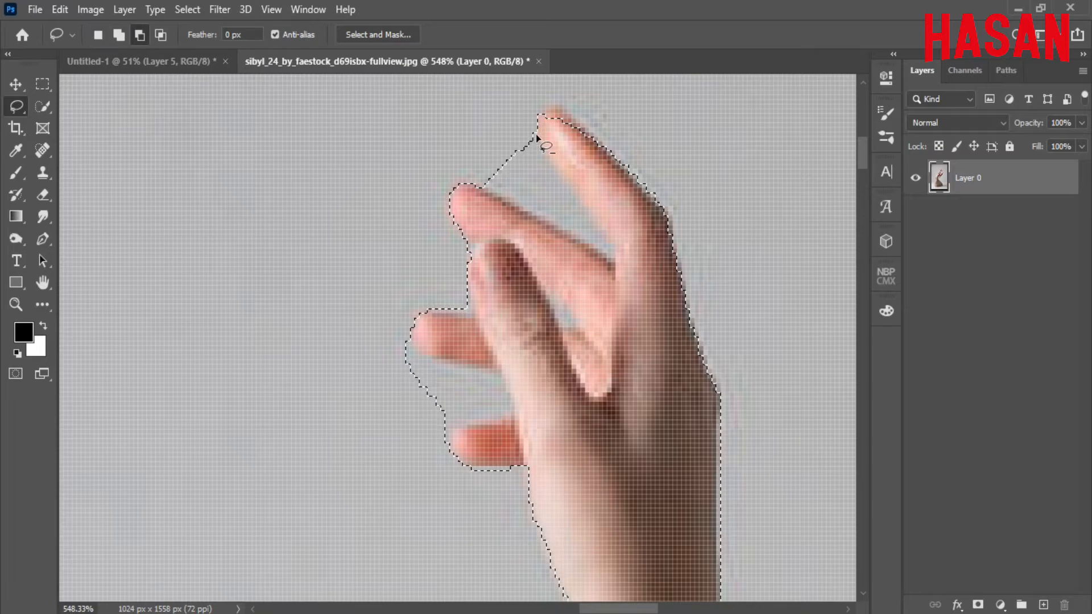
left_click_drag(476, 145, 484, 140)
mouse_move(574, 330)
left_mouse_down()
mouse_move(620, 206)
mouse_move(593, 172)
mouse_move(625, 204)
left_mouse_up()
mouse_move(573, 256)
left_mouse_down()
mouse_move(667, 219)
mouse_move(672, 231)
left_mouse_up()
left_click_drag(614, 136, 611, 159)
mouse_move(647, 223)
left_mouse_down()
mouse_move(565, 203)
mouse_move(661, 264)
left_mouse_up()
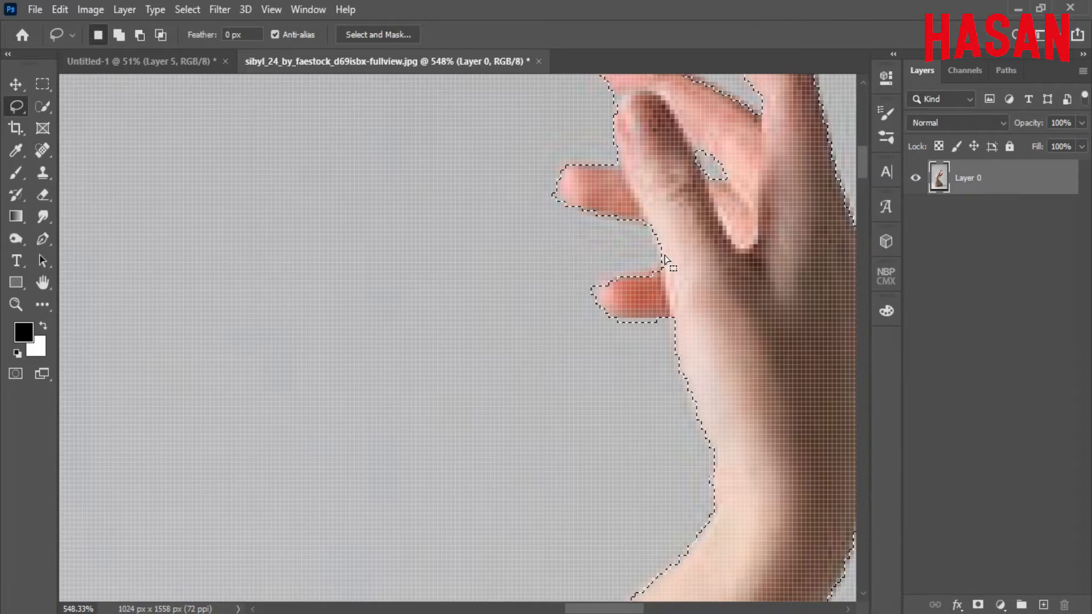
Refine the selection edge around the upper hand's two lowest fingers with the Lasso tool.
mouse_move(662, 319)
left_mouse_down()
mouse_move(592, 357)
mouse_move(654, 322)
left_mouse_up()
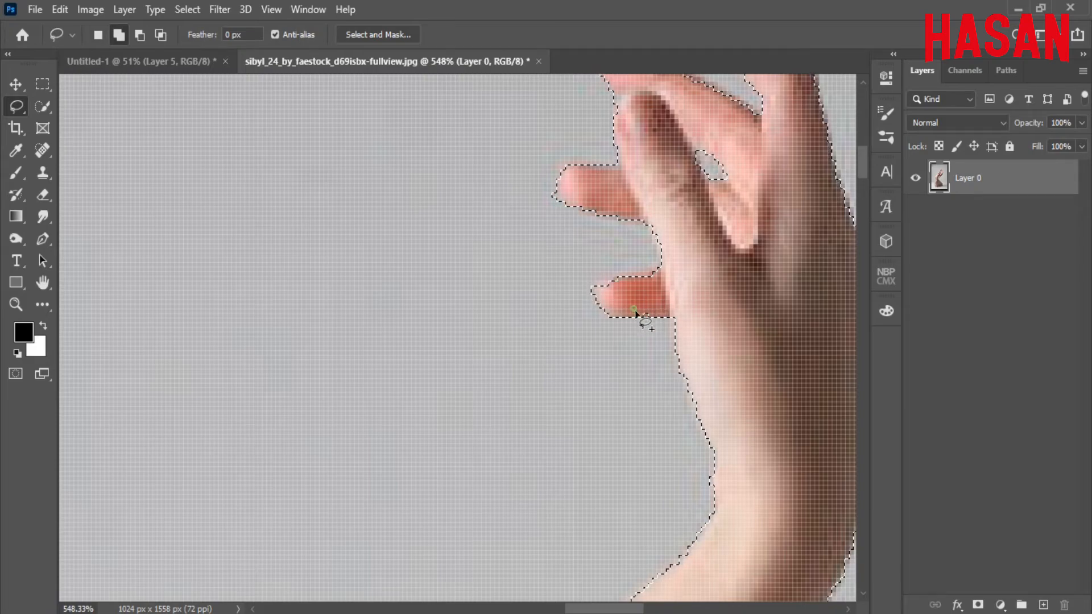
key("alt")
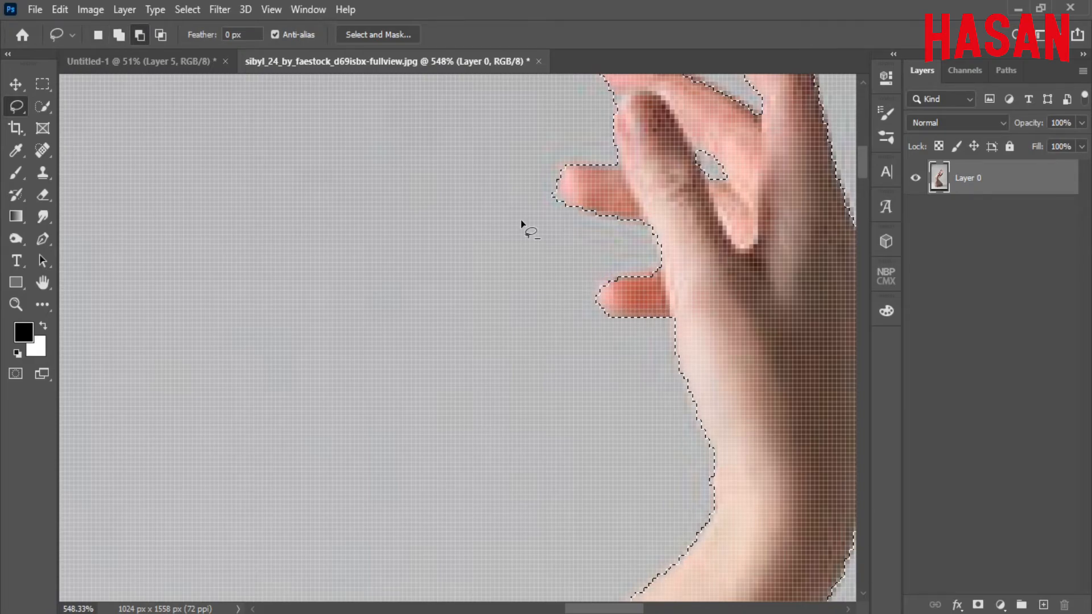
scroll(585, 237, "up", 5)
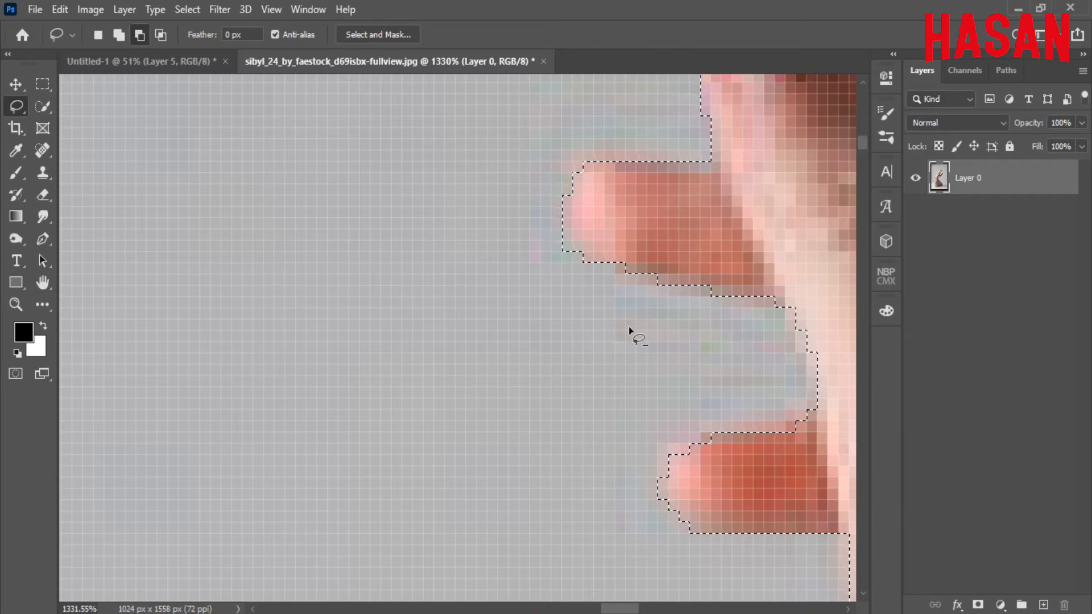
key("ctrl+j")
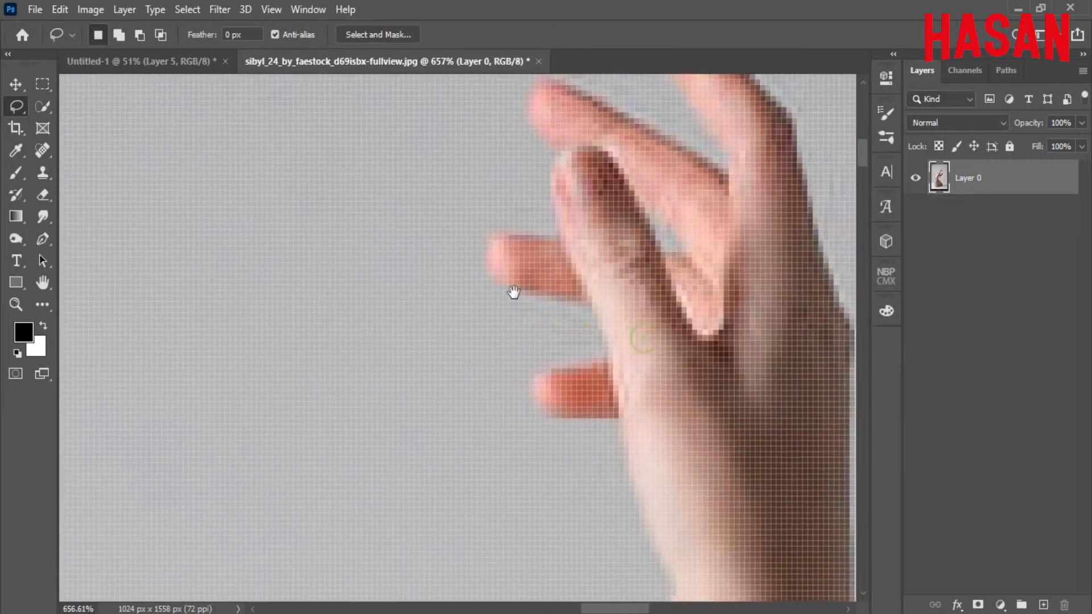
scroll(514, 293, "up", 2)
mouse_move(581, 408)
left_mouse_down()
mouse_move(579, 296)
mouse_move(699, 270)
left_mouse_up()
scroll(519, 299, "down", 3)
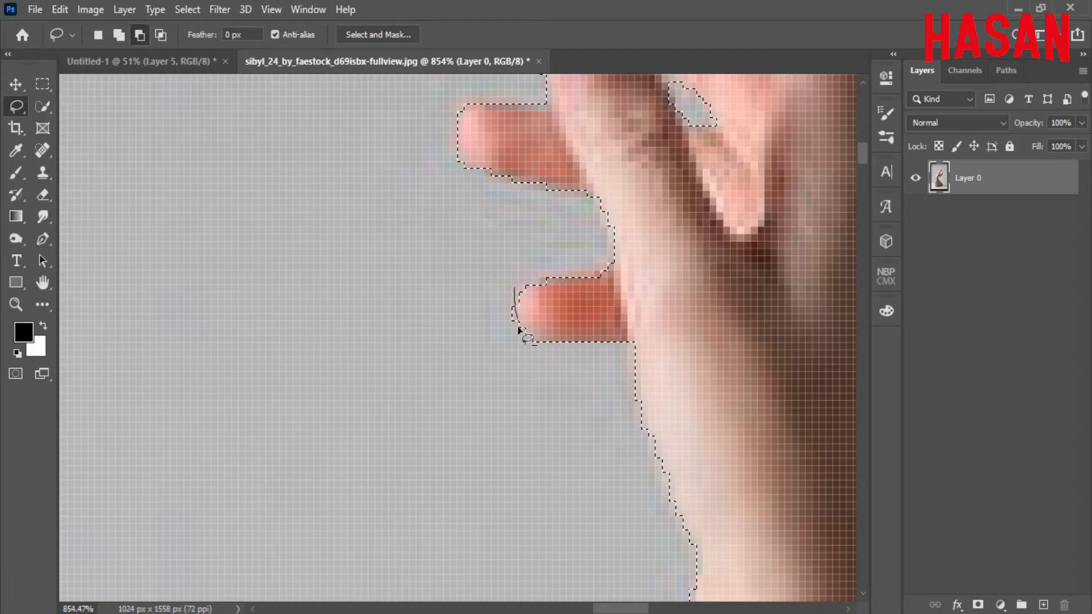
Move the selected arm into the Untitled-1 composite and convert its layer to a smart object.
scroll(663, 377, "down", 4)
left_click(14, 90)
left_click_drag(447, 58, 810, 7)
left_click_drag(884, 413, 392, 370)
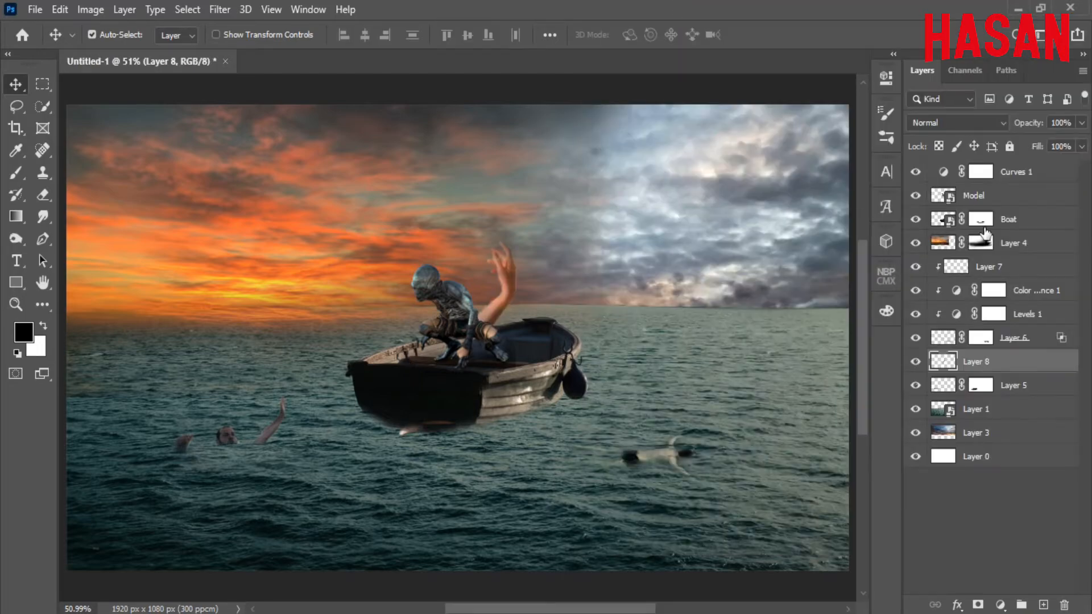
right_click(1035, 360)
left_click(854, 233)
Scale the arm to about 25% and place it in the water between the bearded swimmer and the boat.
key("ctrl+t")
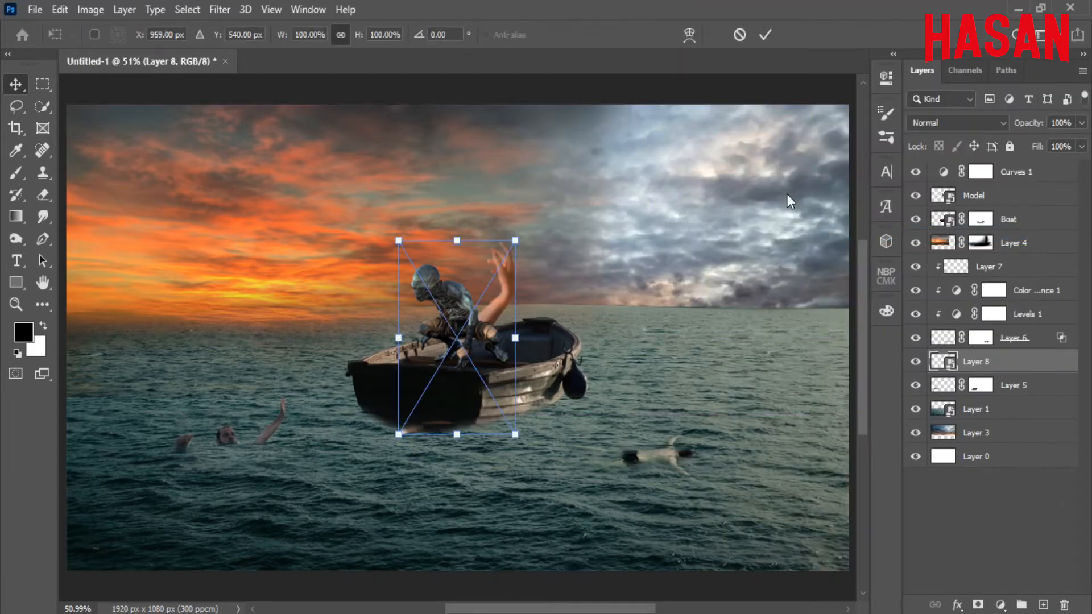
left_click_drag(481, 336, 386, 442)
left_click_drag(419, 347, 390, 398)
left_click_drag(364, 443, 333, 483)
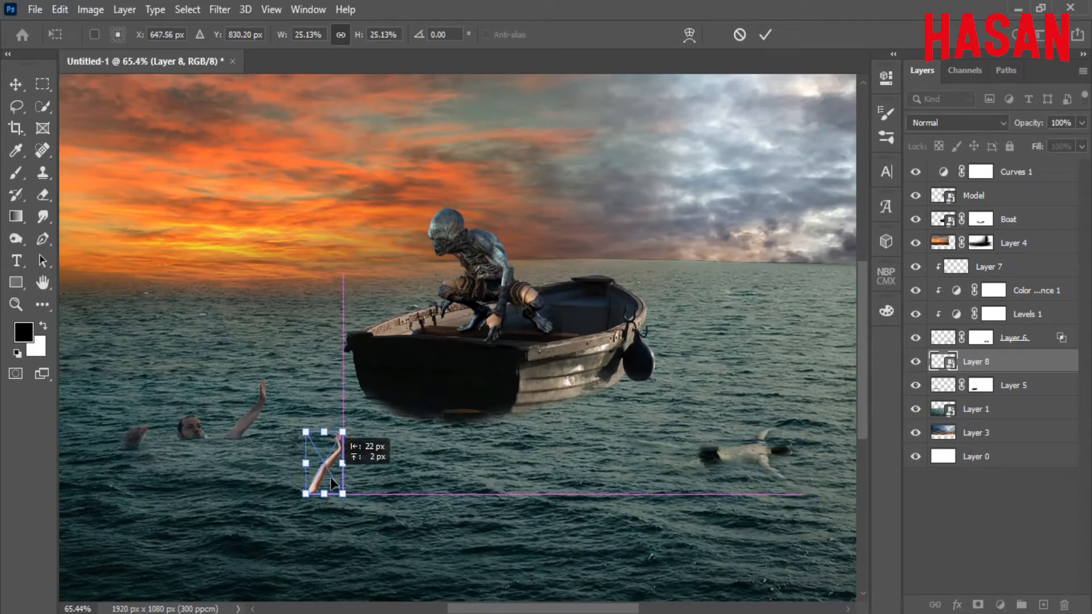
left_click(765, 35)
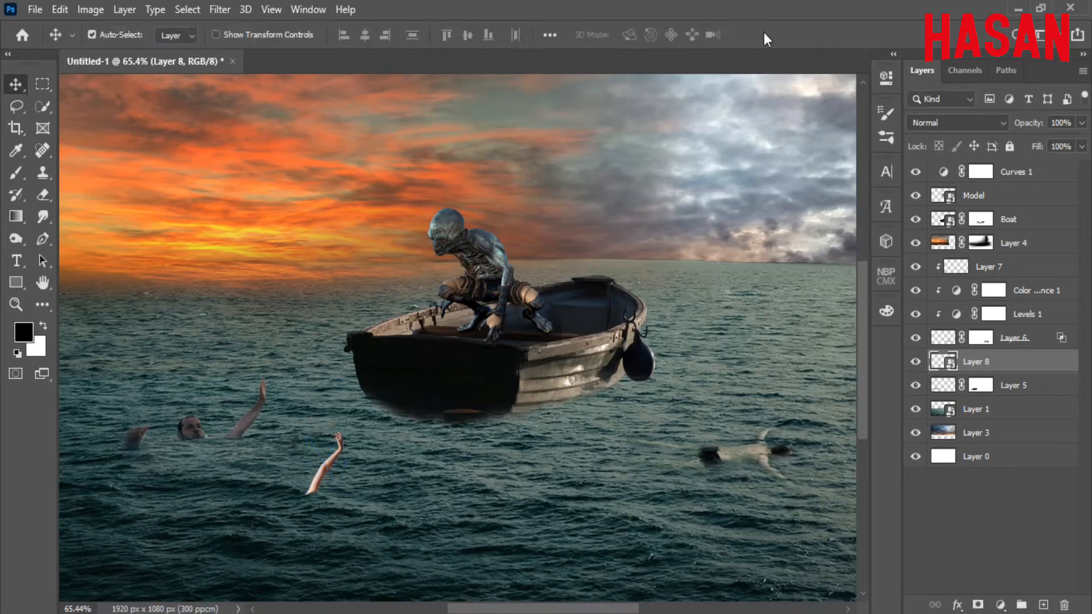
Add a layer mask to the arm and fade its lower end into the water with a soft 41 px black brush at 14% flow.
mouse_move(373, 464)
left_mouse_down()
mouse_move(555, 424)
mouse_move(392, 453)
mouse_move(361, 472)
left_mouse_up()
left_click_drag(302, 495, 517, 452)
left_click(976, 605)
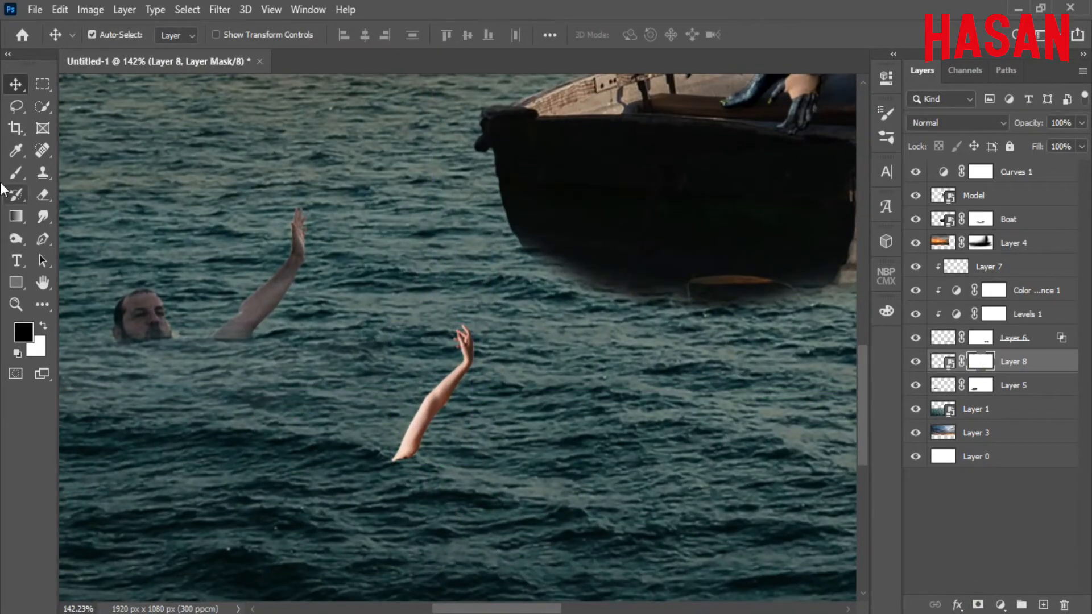
key("b")
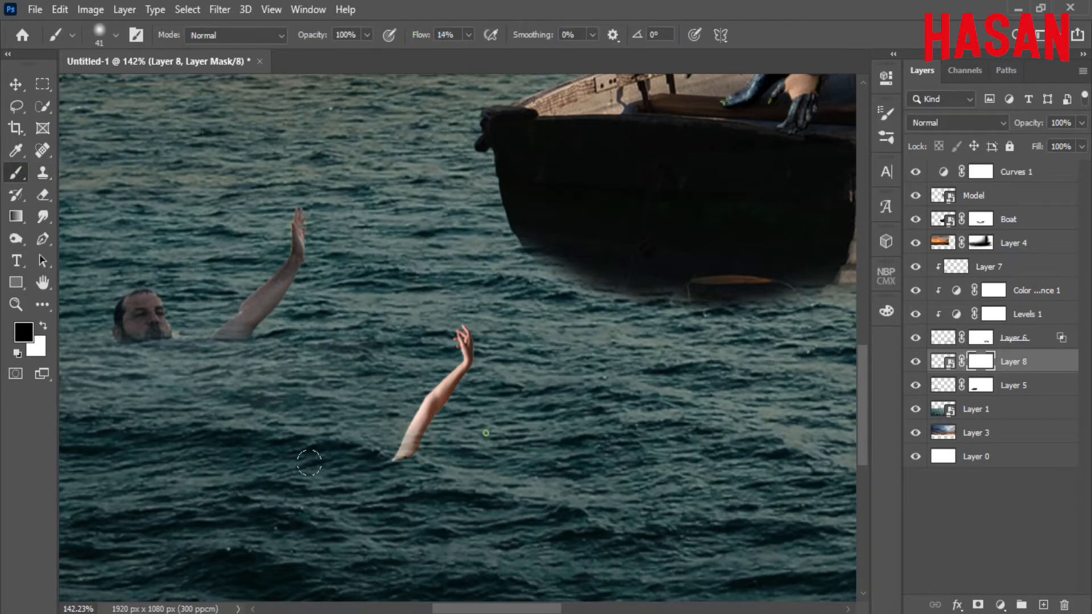
left_click_drag(607, 204, 485, 337)
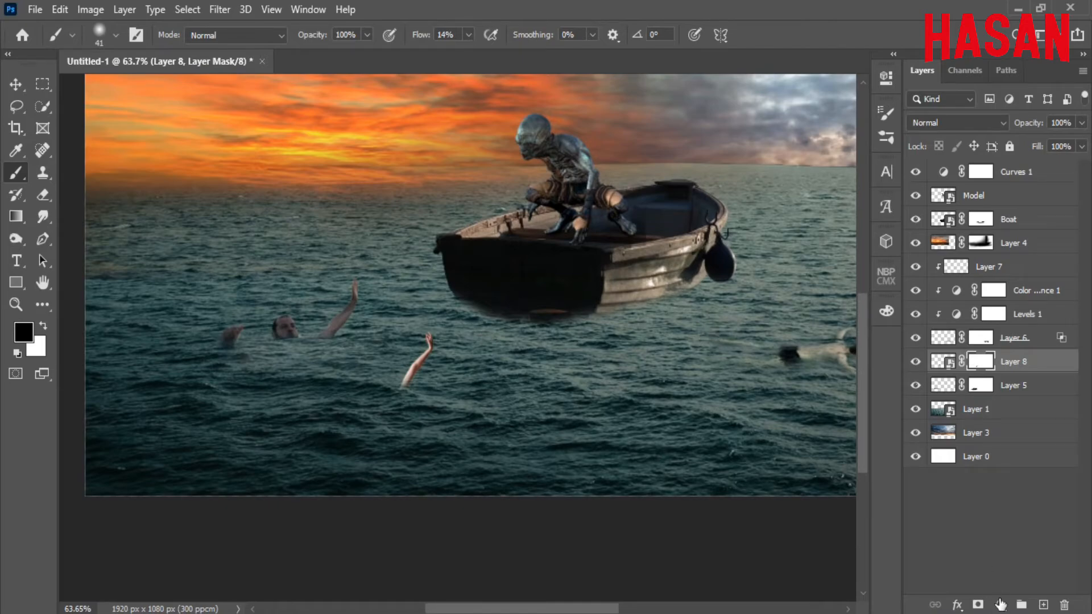
Add a Levels adjustment clipped to the arm layer with the midtones at 0.58.
left_click(1000, 605)
left_click(1007, 375)
left_click(751, 390)
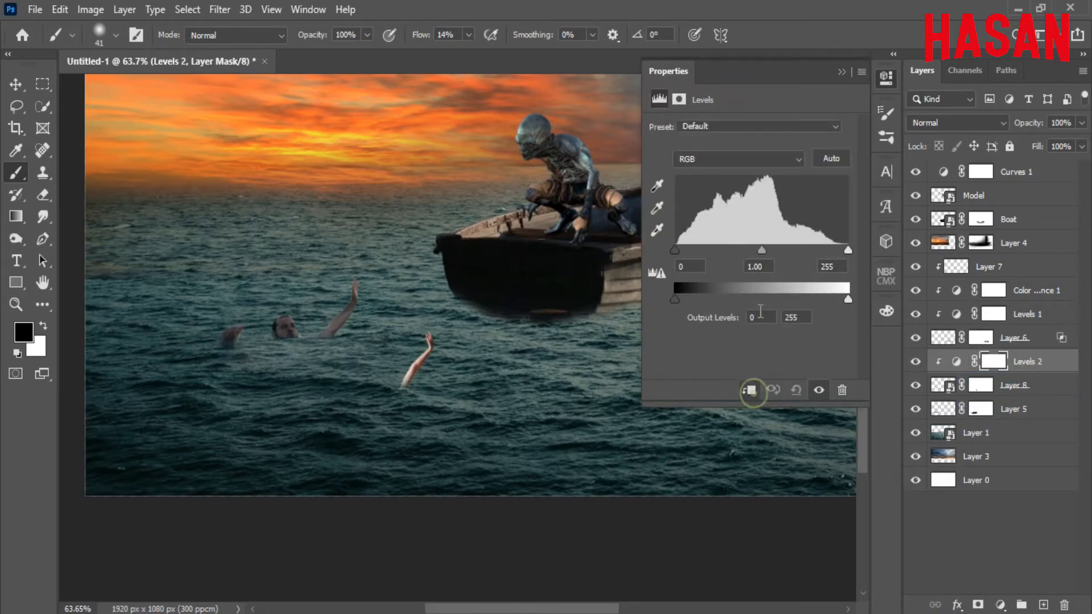
left_click_drag(763, 251, 791, 252)
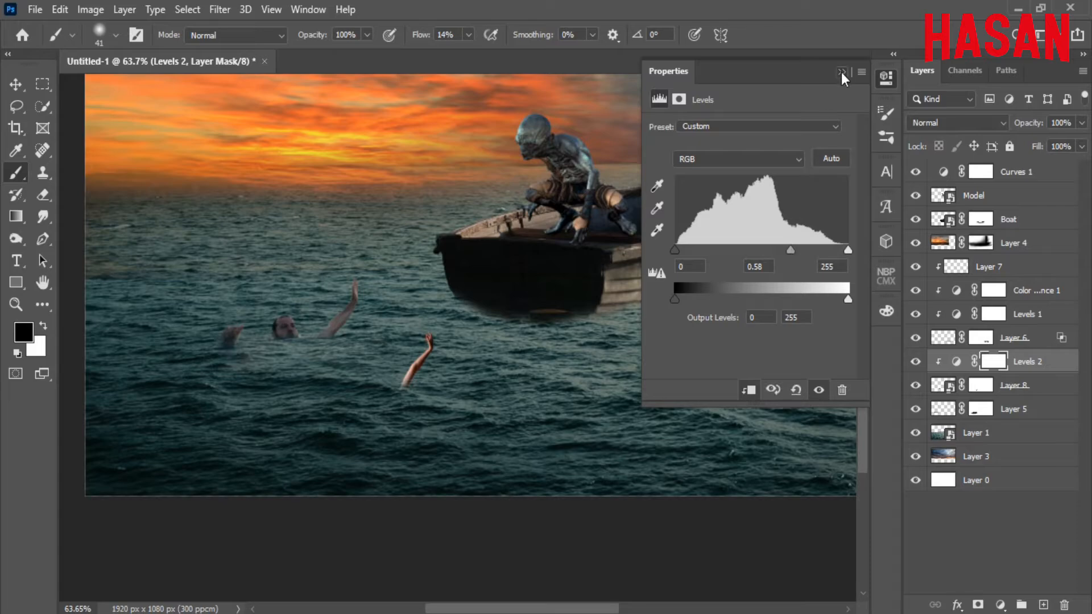
left_click(842, 73)
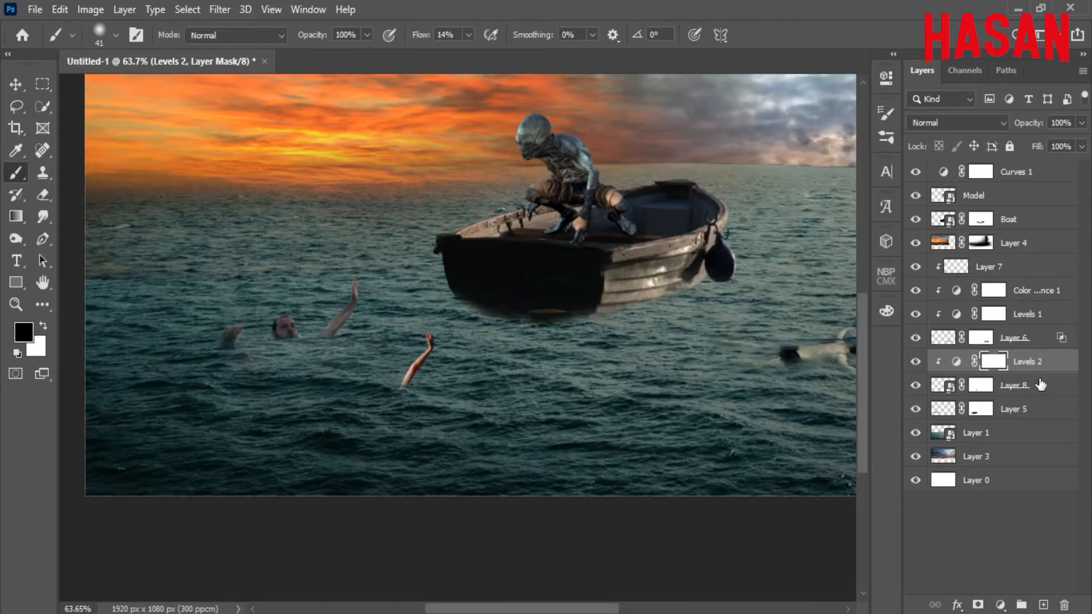
Group the arm layer with its Levels adjustment and duplicate the group.
left_click(1041, 385, "shift")
left_click_drag(1041, 385, 1021, 605)
right_click(996, 362)
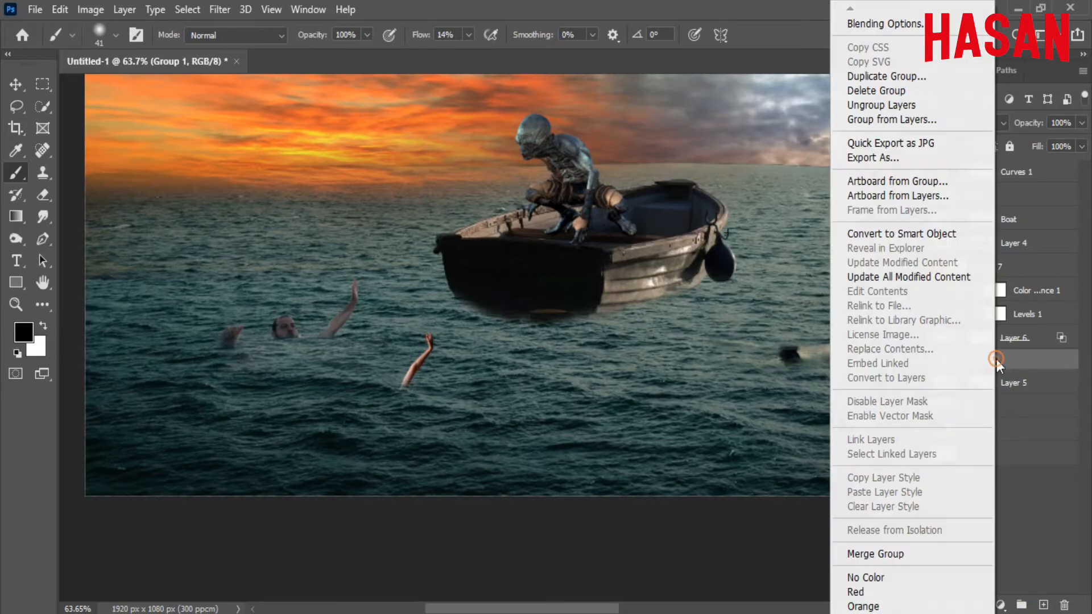
left_click(917, 75)
left_click(690, 158)
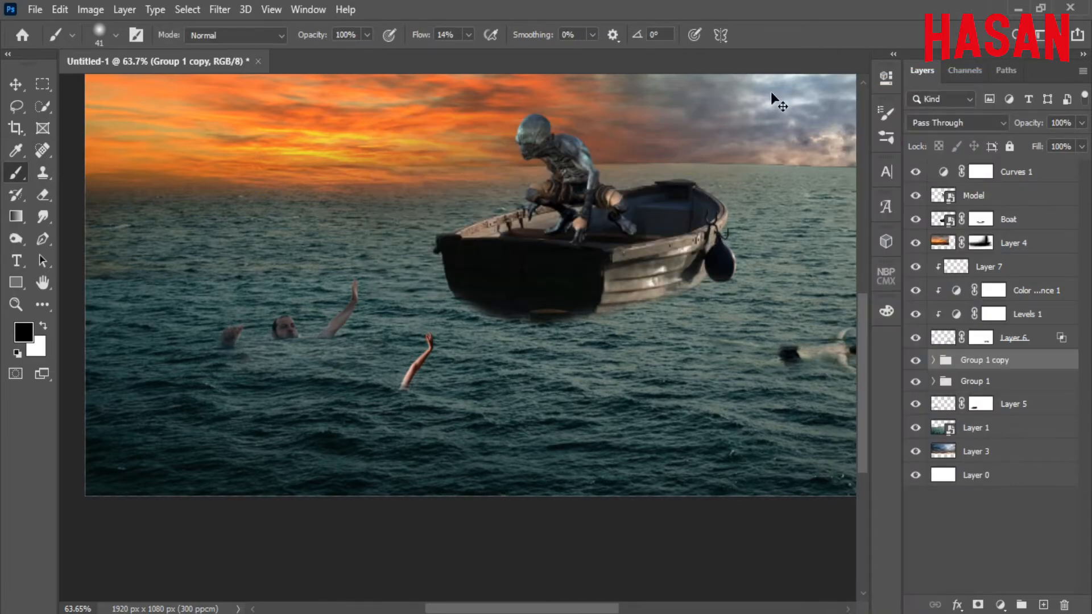
Flip the copied arm group horizontally and place it in the water to the left of the bearded swimmer.
key("ctrl+t")
mouse_move(418, 358)
left_mouse_down()
mouse_move(699, 409)
mouse_move(563, 420)
mouse_move(94, 405)
left_mouse_up()
right_click(482, 411)
left_click(511, 387)
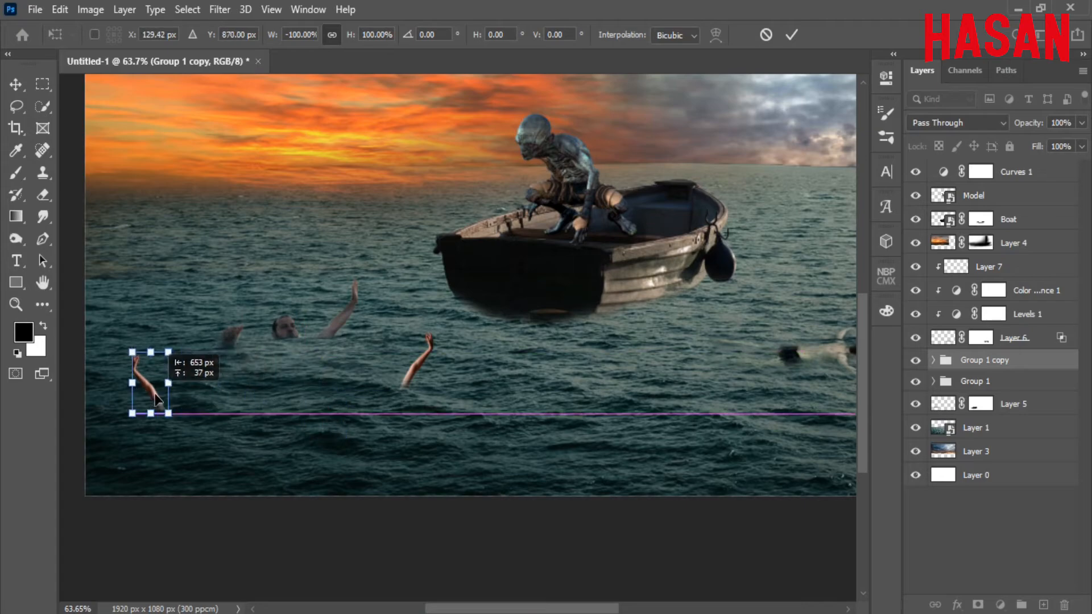
left_click(791, 35)
key("b")
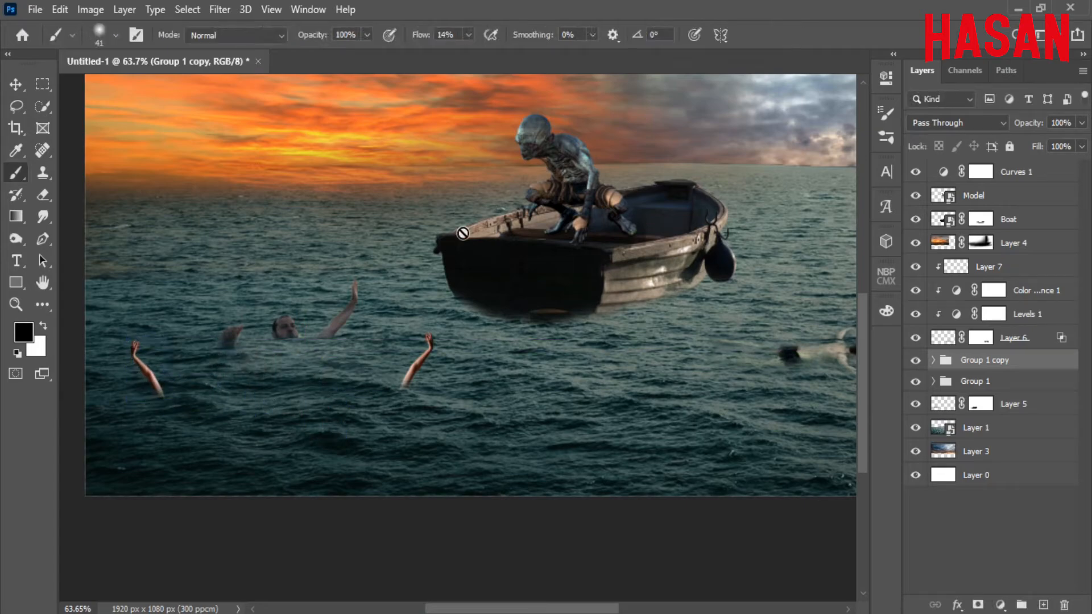
Duplicate the flipped arm group, scale the copy to about 67%, and place it in the water just below the boat's right side.
right_click(1048, 359)
left_click(967, 76)
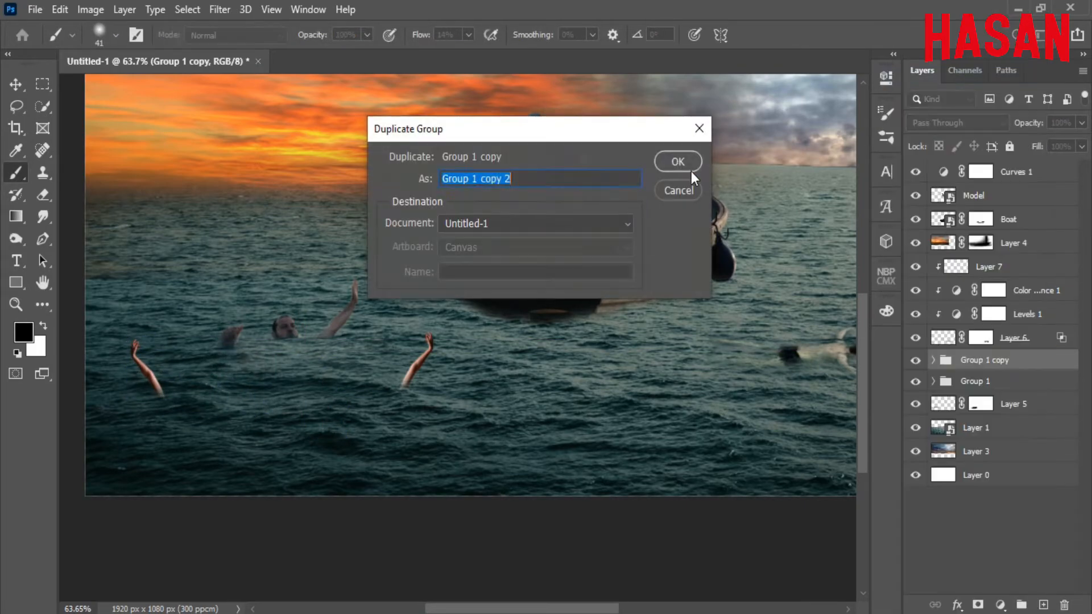
left_click(691, 172)
key("ctrl+t")
left_click_drag(159, 369, 669, 323)
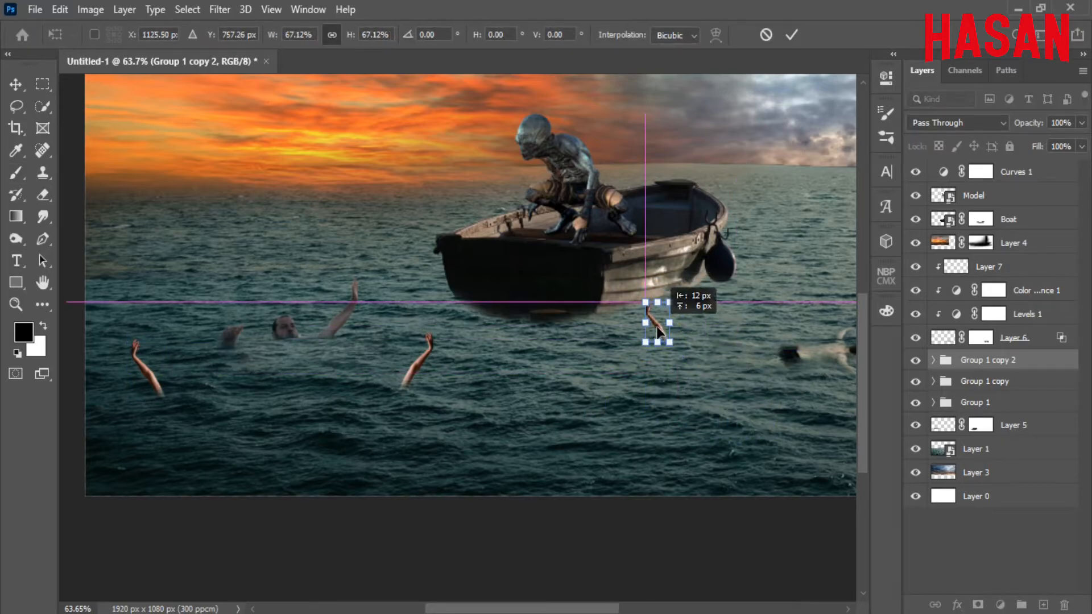
left_click(793, 36)
key("b")
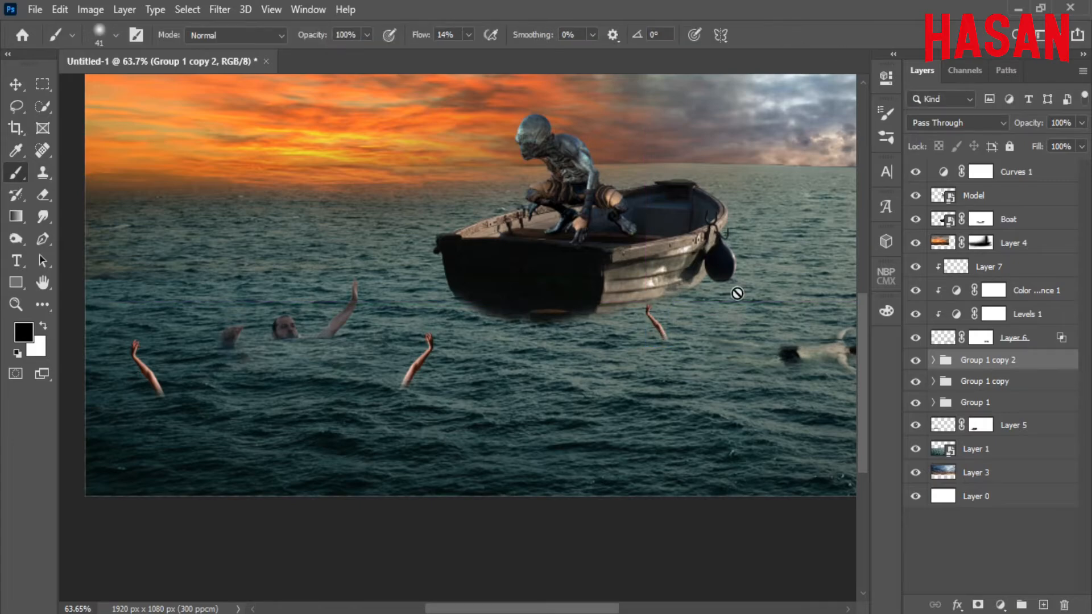
scroll(737, 291, "down", 2)
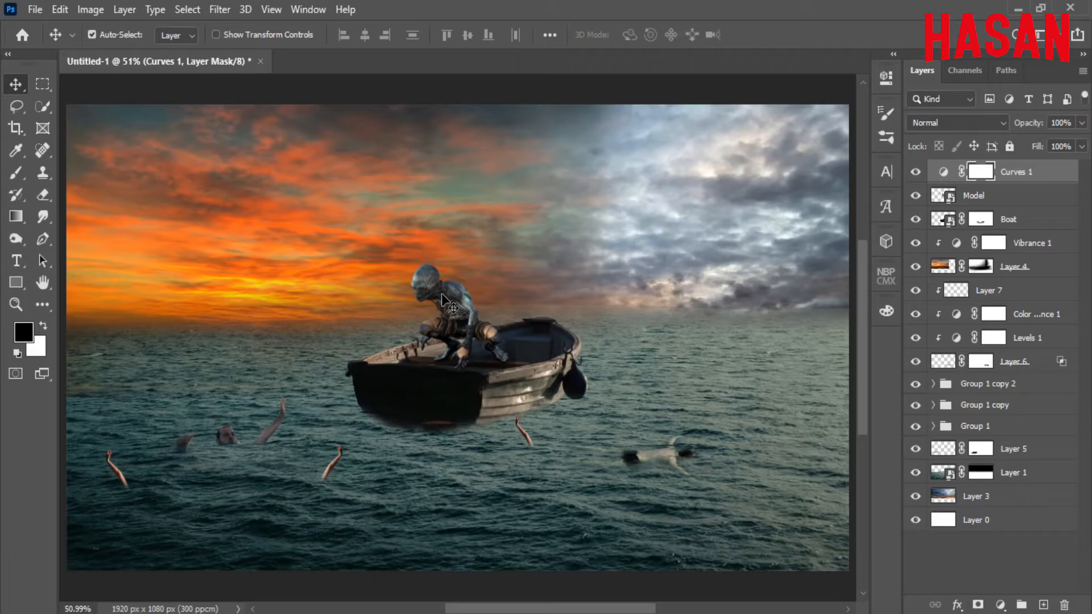
Add a Solid Color fill layer in orange f18d21 directly above the creature's Model layer.
left_click(445, 302)
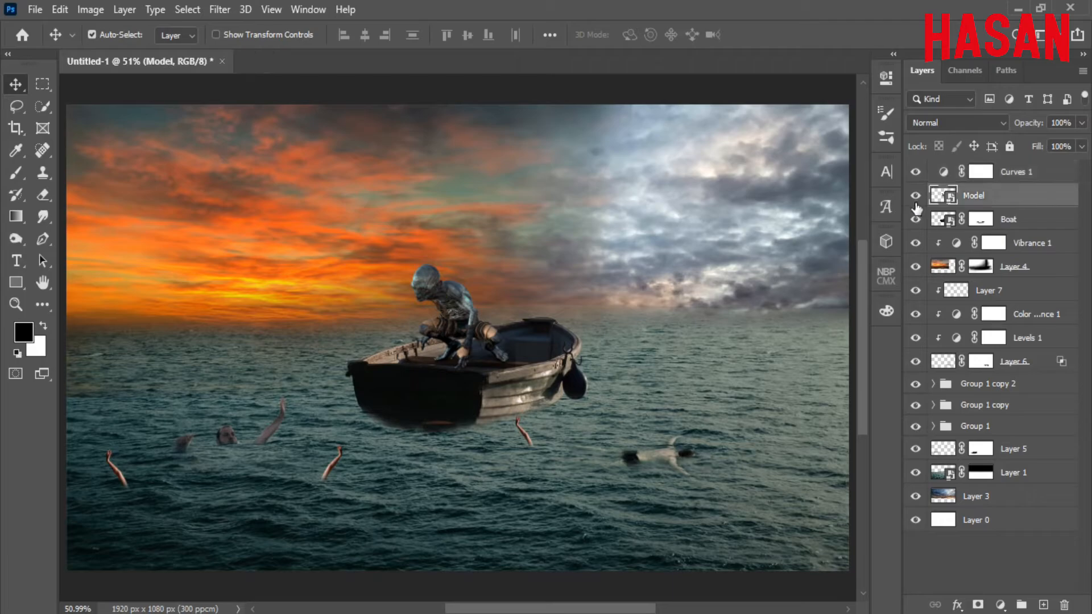
scroll(489, 353, "up", 4)
scroll(489, 352, "down", 3)
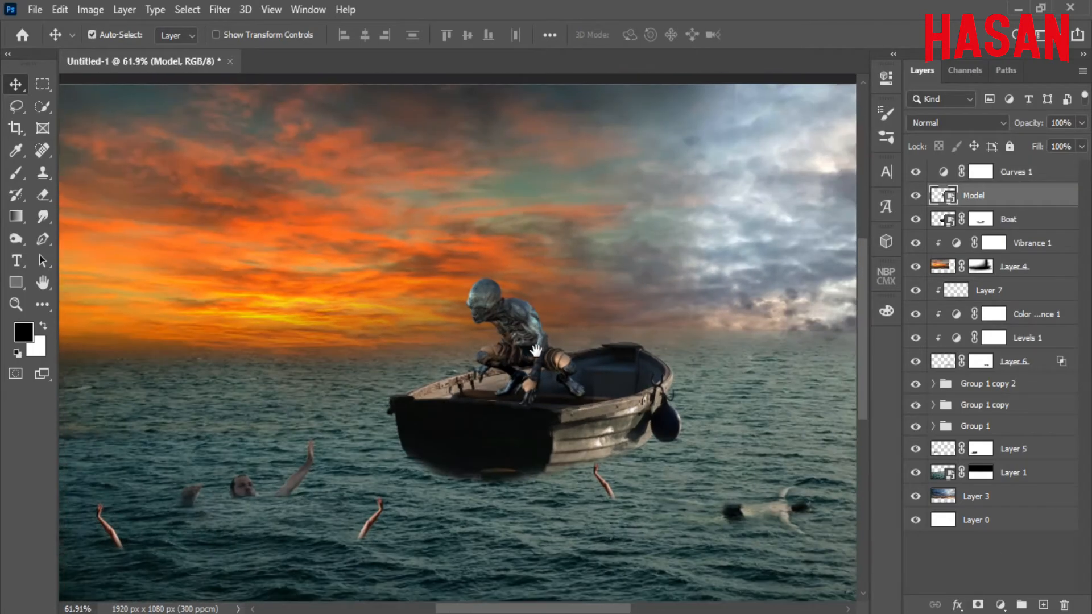
left_click(1001, 605)
left_click(999, 306)
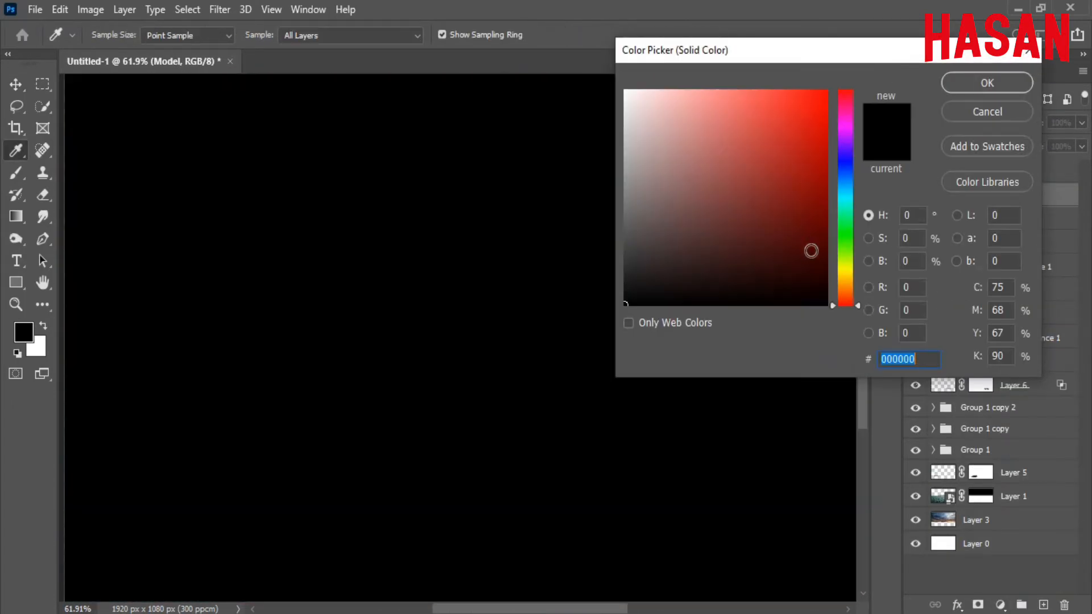
left_click_drag(845, 274, 848, 282)
left_click(797, 98)
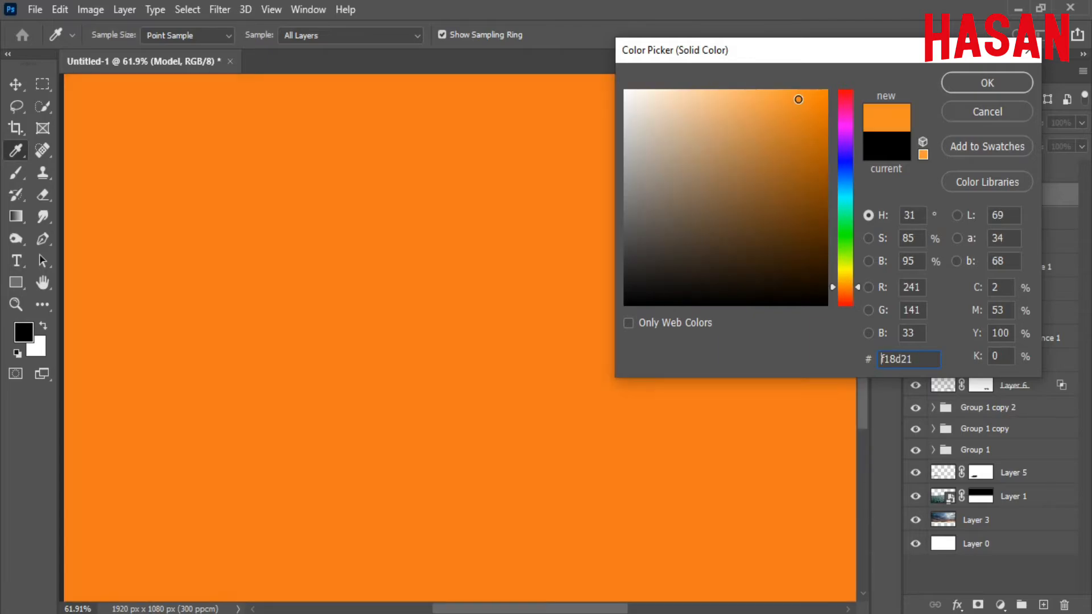
left_click(987, 82)
Clip the orange fill to the creature layer and change its color to a brighter orange.
right_click(1022, 199)
left_click(875, 324)
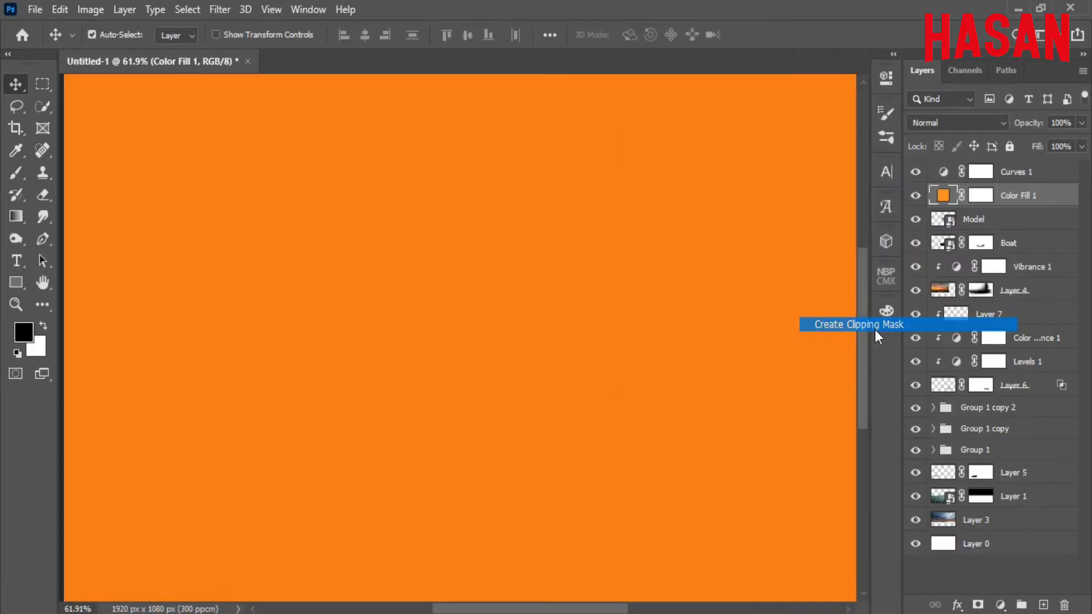
double_click(960, 198)
left_click_drag(786, 100, 782, 71)
left_click(1004, 83)
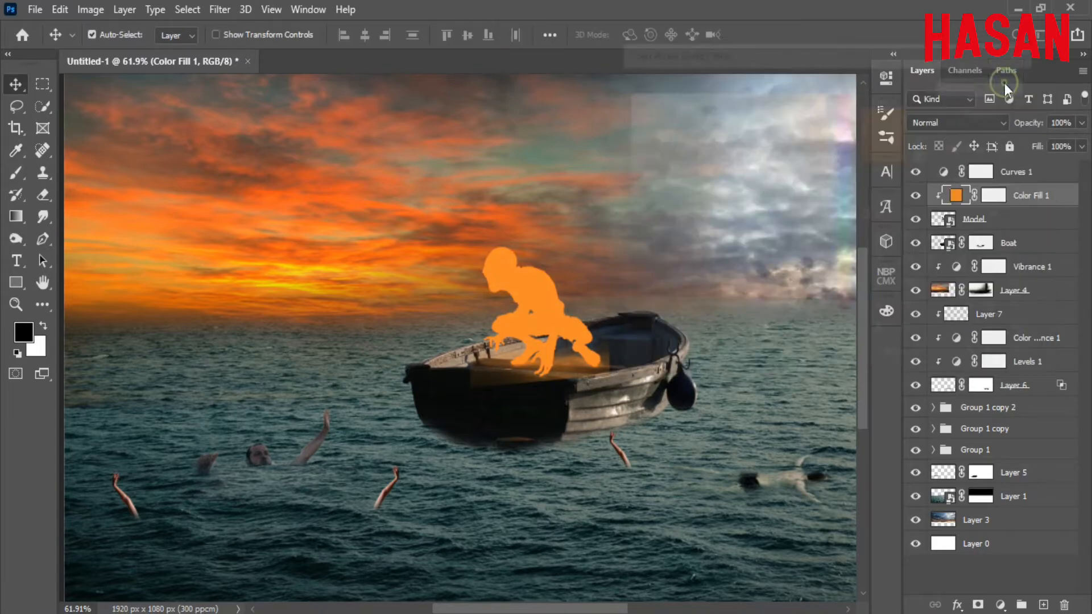
Set the orange fill to Linear Dodge (Add), exclude the underlying shadows with Blend If, and select the fill's layer mask.
left_click(1004, 124)
left_click(984, 287)
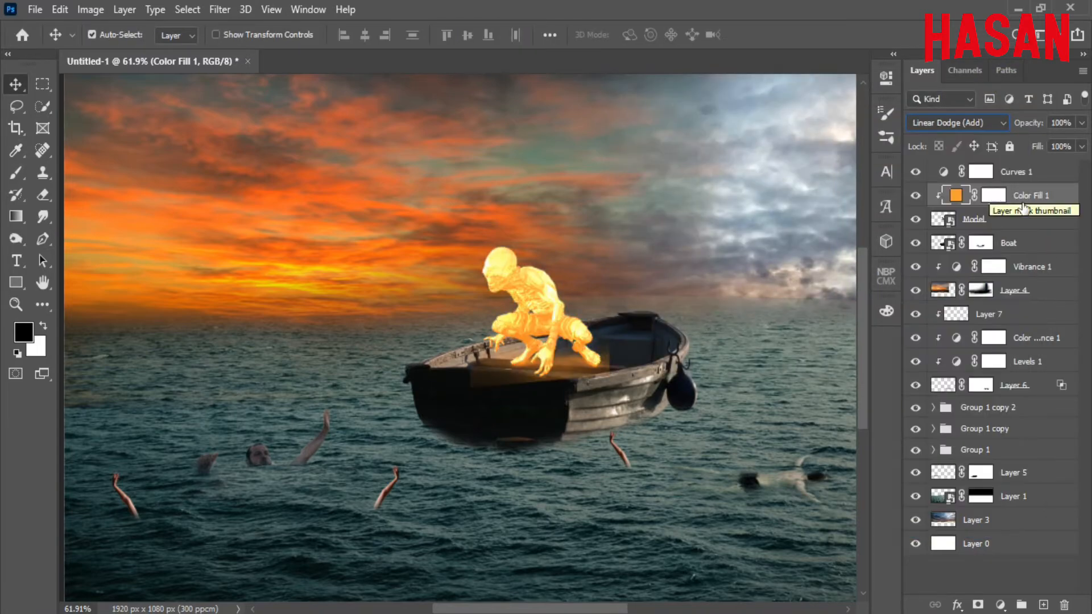
double_click(1062, 192)
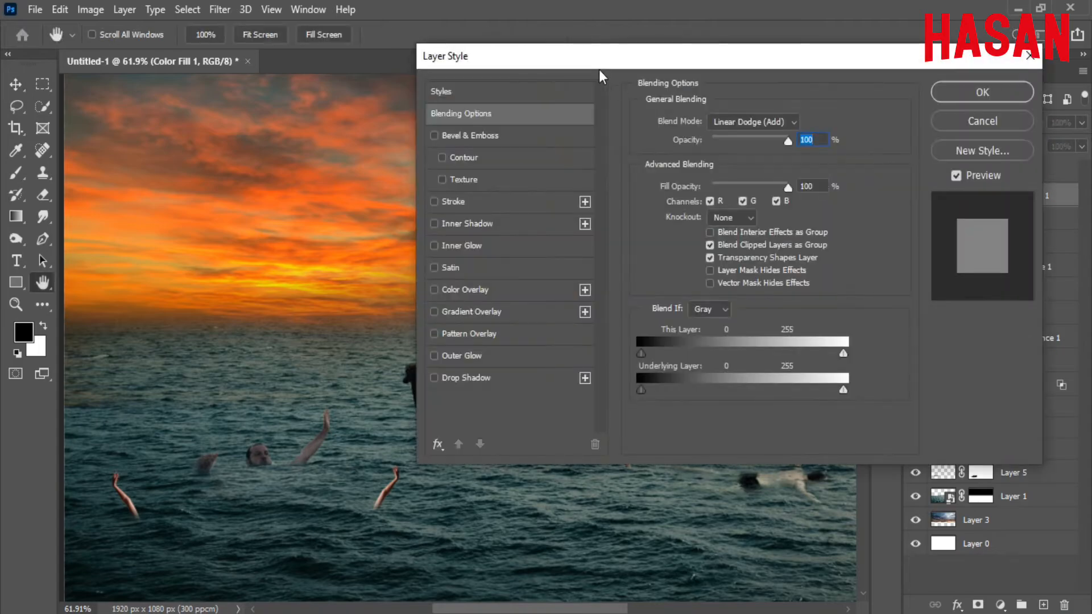
mouse_move(869, 368)
left_mouse_down()
mouse_move(913, 369)
mouse_move(886, 369)
left_mouse_up()
left_click_drag(953, 39, 773, 46)
left_click(1021, 77)
left_click(996, 195)
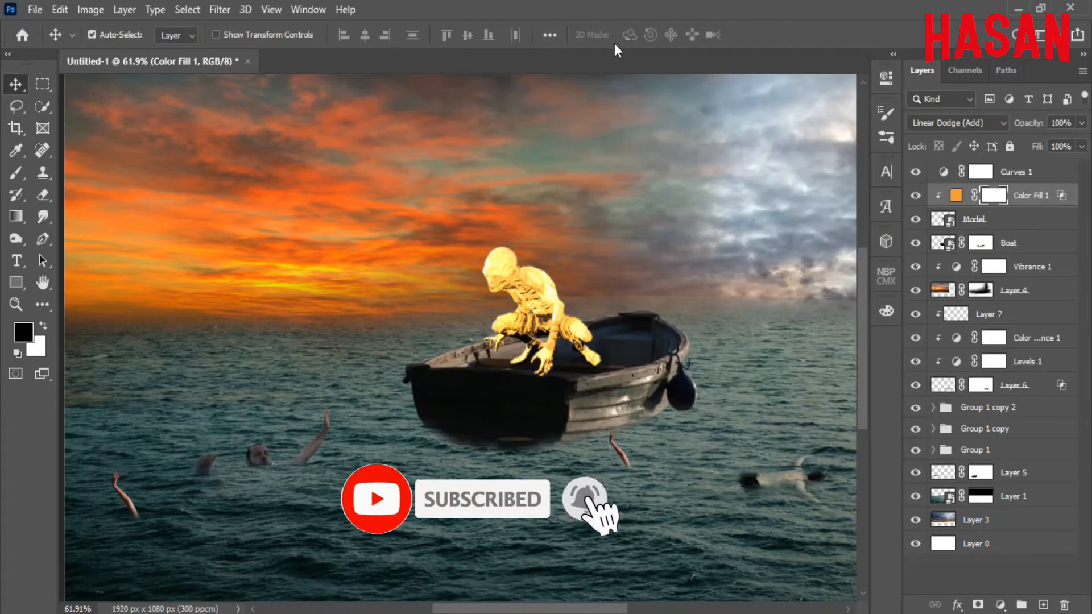
Invert the orange fill's mask to black and brush white at 14% flow along the creature's face with a soft brush.
left_click(842, 72)
scroll(569, 257, "up", 4)
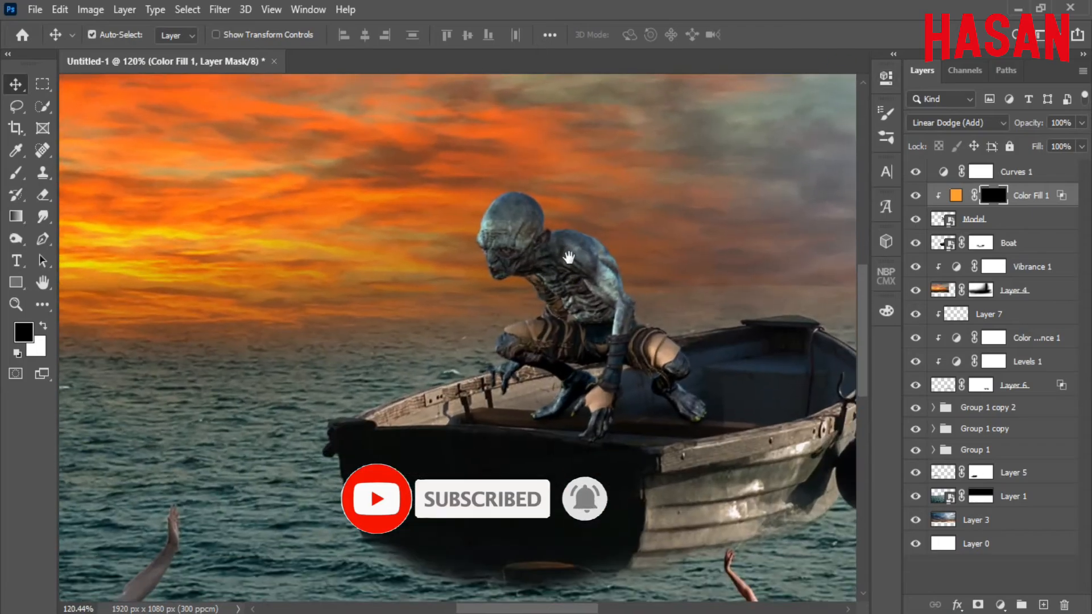
left_click(16, 172)
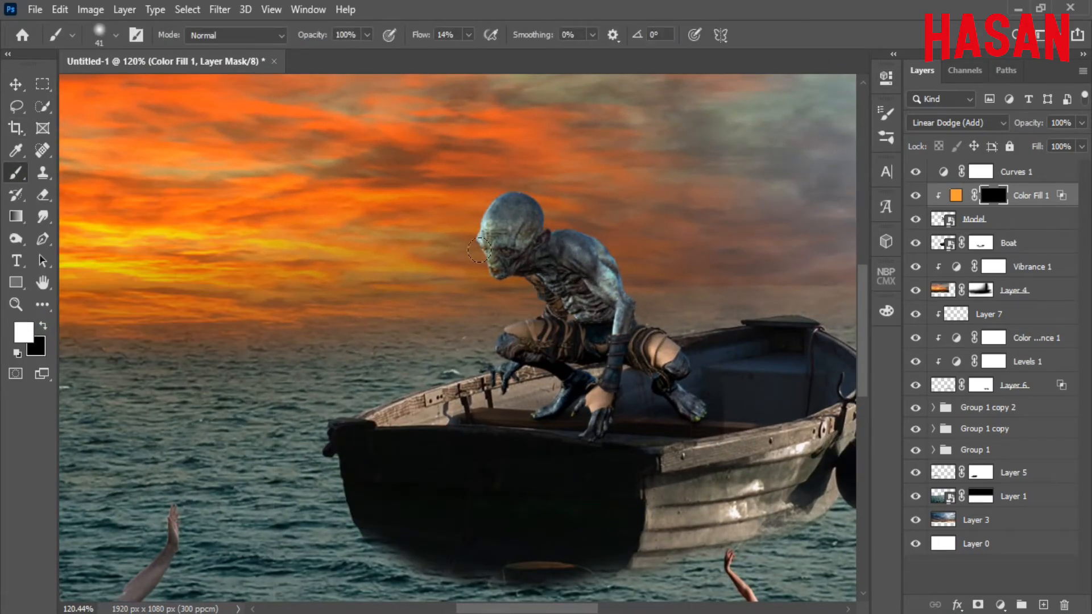
scroll(547, 325, "up", 2)
left_click_drag(561, 293, 536, 295)
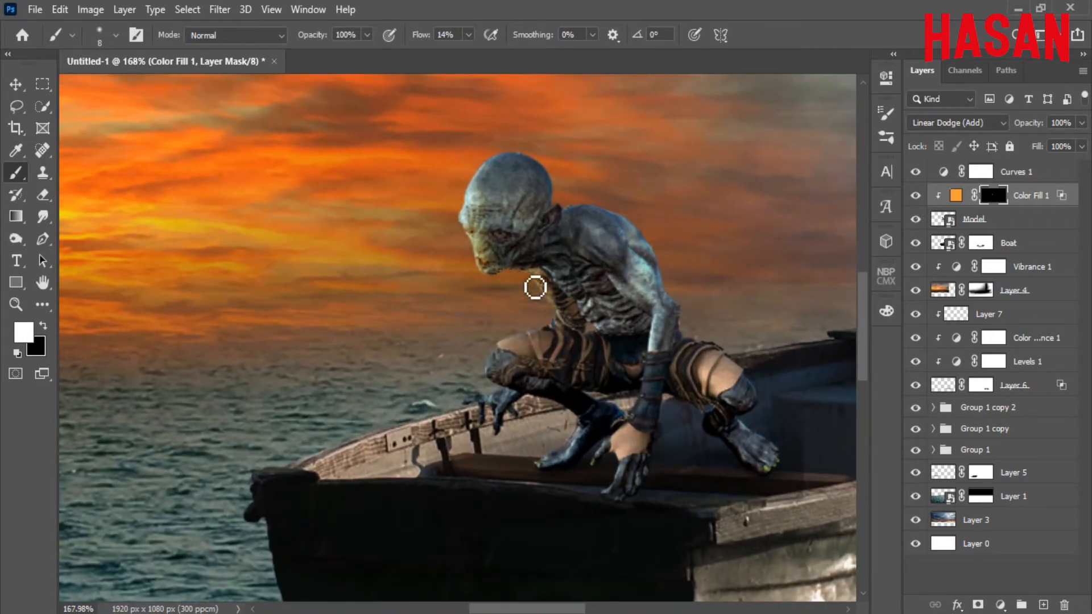
Paint white on the mask with a 20 px soft brush over the creature's sunset-facing chest, thigh, hand, foot and head.
right_click(414, 335)
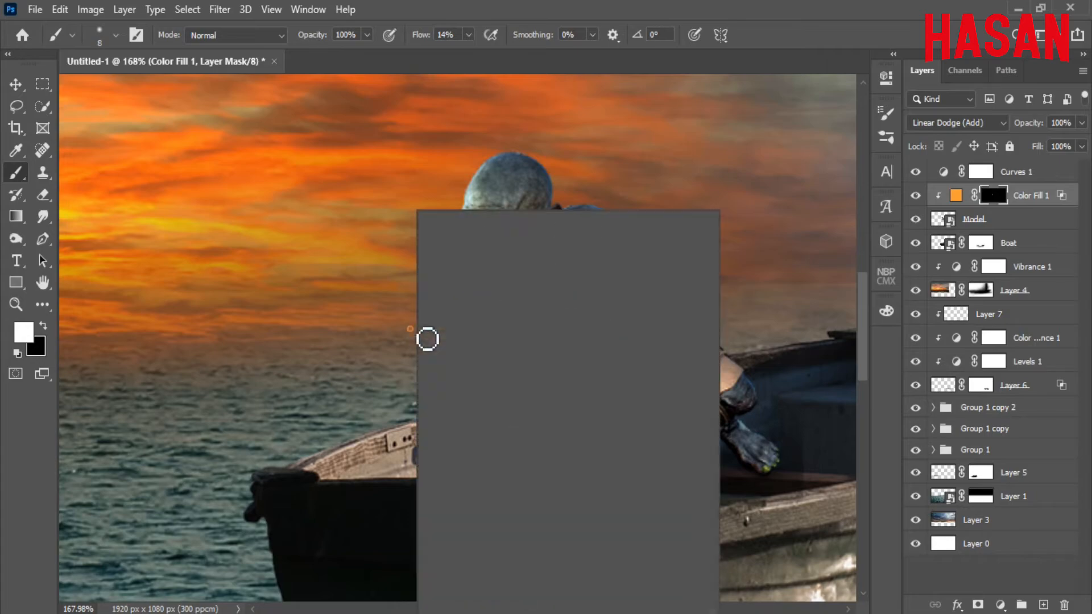
key("Escape")
left_click_drag(444, 304, 454, 305)
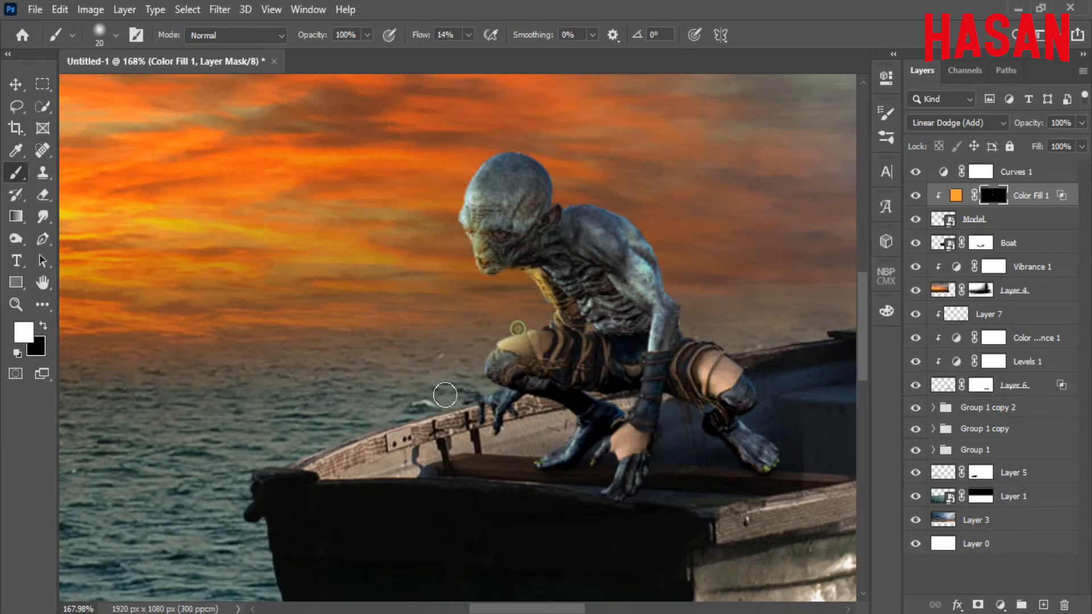
mouse_move(500, 352)
left_mouse_down()
mouse_move(546, 318)
mouse_move(458, 275)
left_mouse_up()
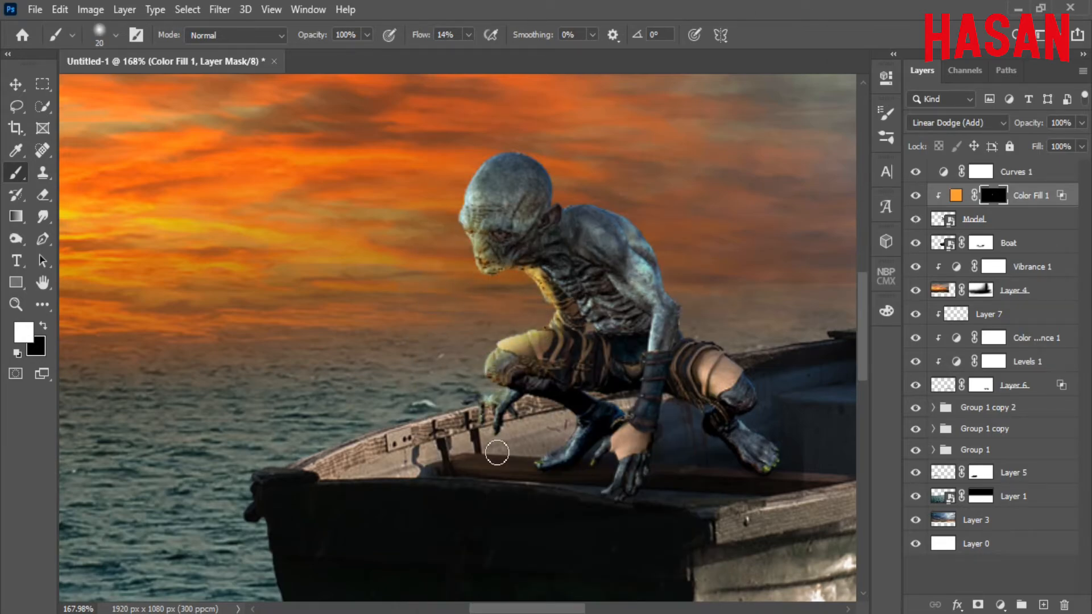
mouse_move(483, 394)
left_mouse_down()
mouse_move(515, 375)
mouse_move(523, 481)
left_mouse_up()
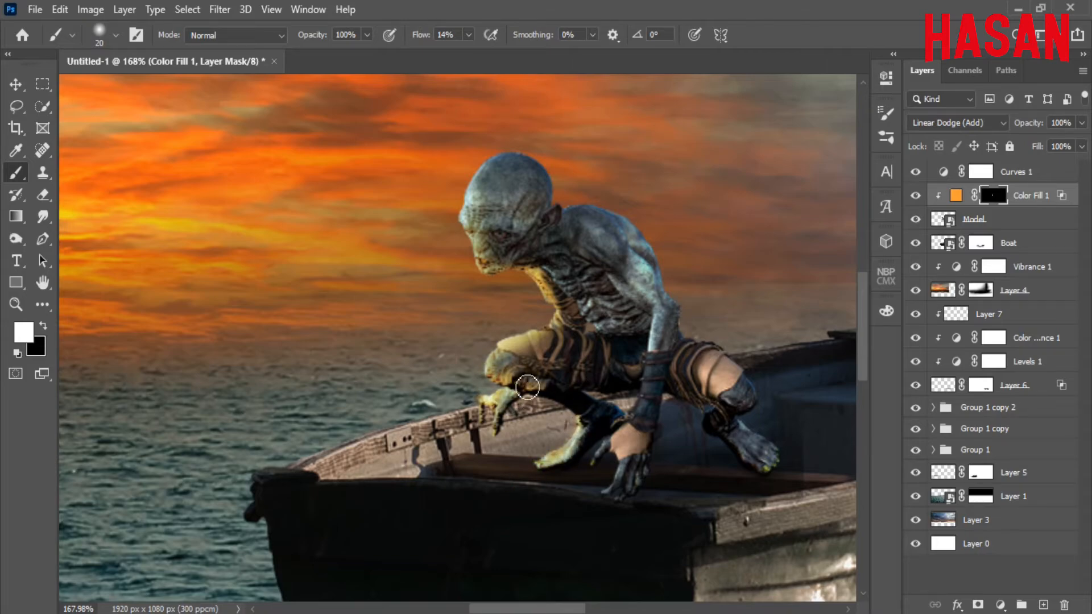
left_click_drag(528, 387, 493, 330)
left_click_drag(459, 226, 523, 156)
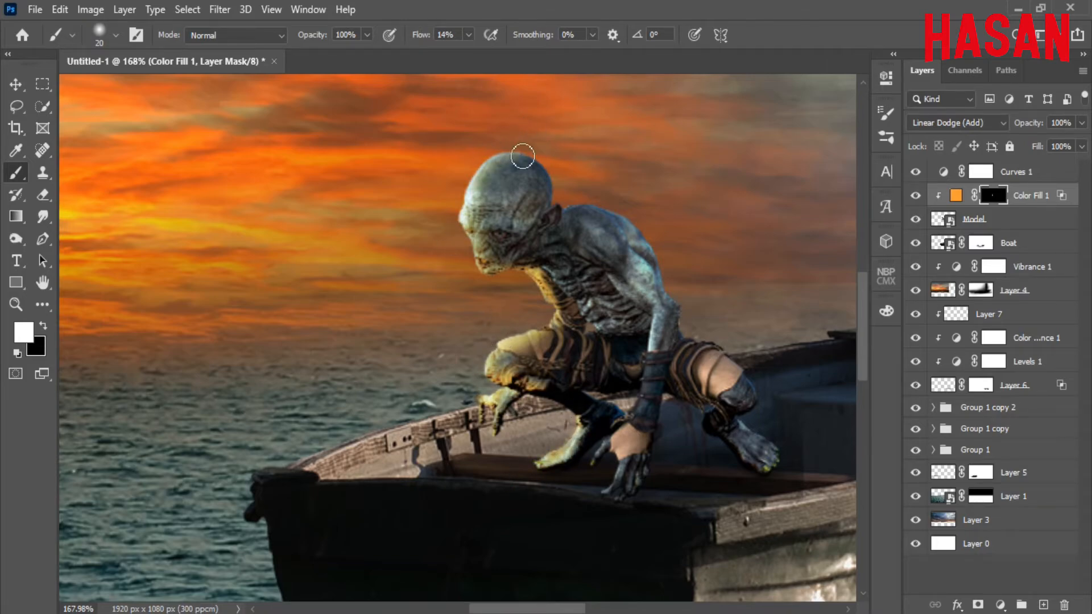
Lower the brush flow to 1% and brush a faint orange glow over the creature's body with a 52 px brush.
scroll(451, 256, "down", 5)
scroll(591, 311, "up", 6)
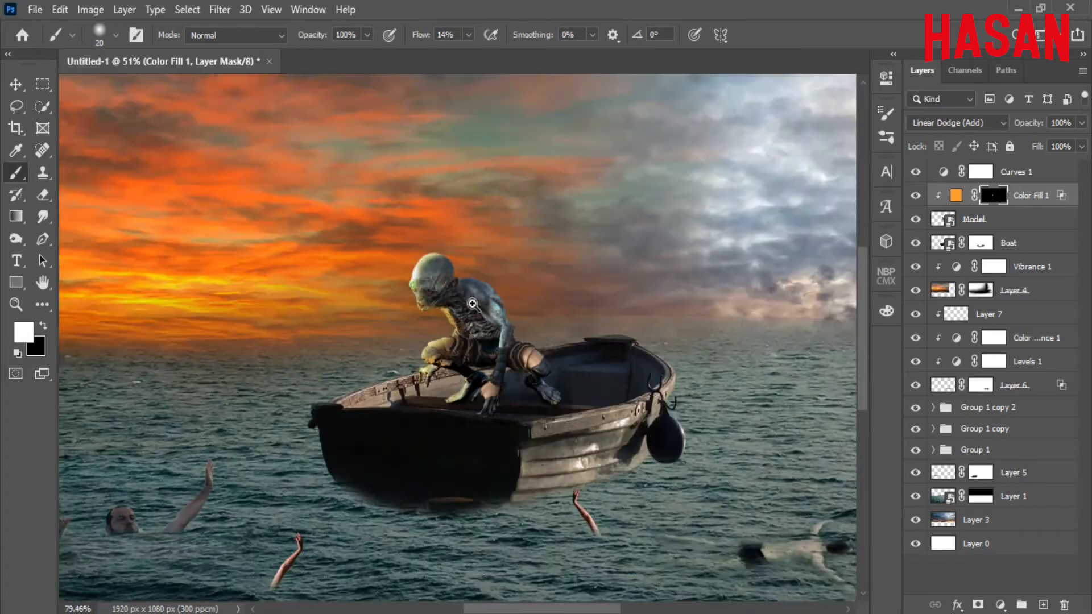
left_click_drag(591, 311, 589, 322)
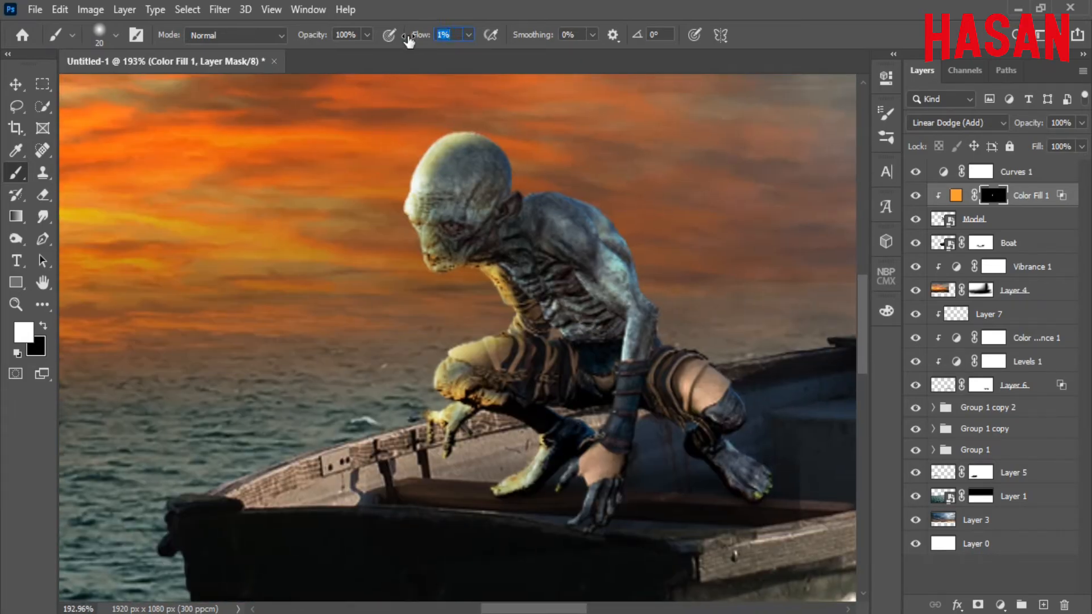
mouse_move(390, 205)
left_mouse_down()
mouse_move(645, 319)
mouse_move(503, 245)
mouse_move(725, 415)
mouse_move(563, 449)
left_mouse_up()
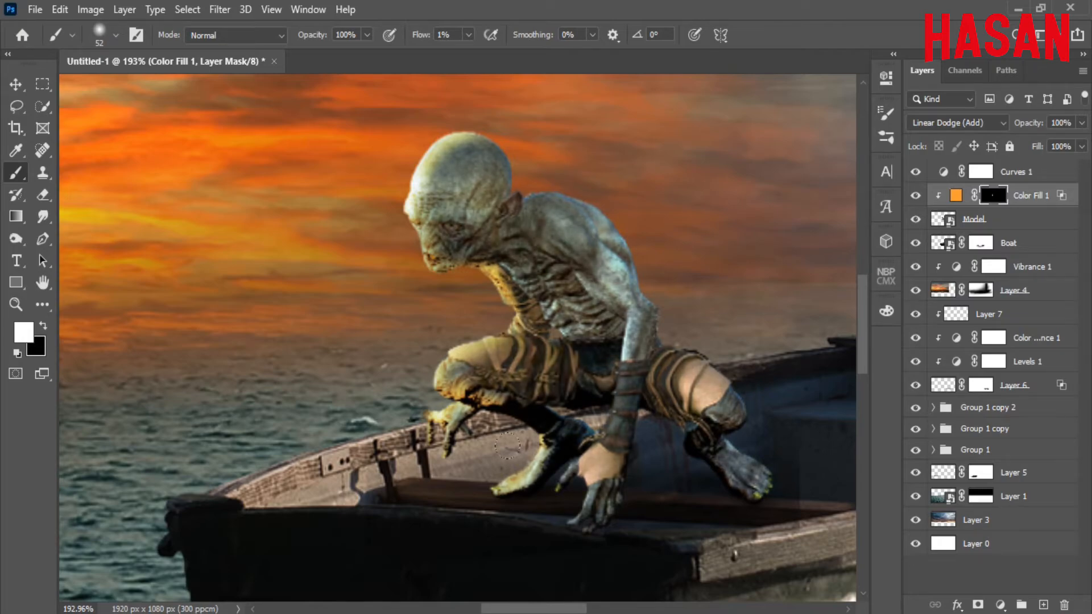
scroll(508, 446, "down", 5)
scroll(458, 309, "up", 6)
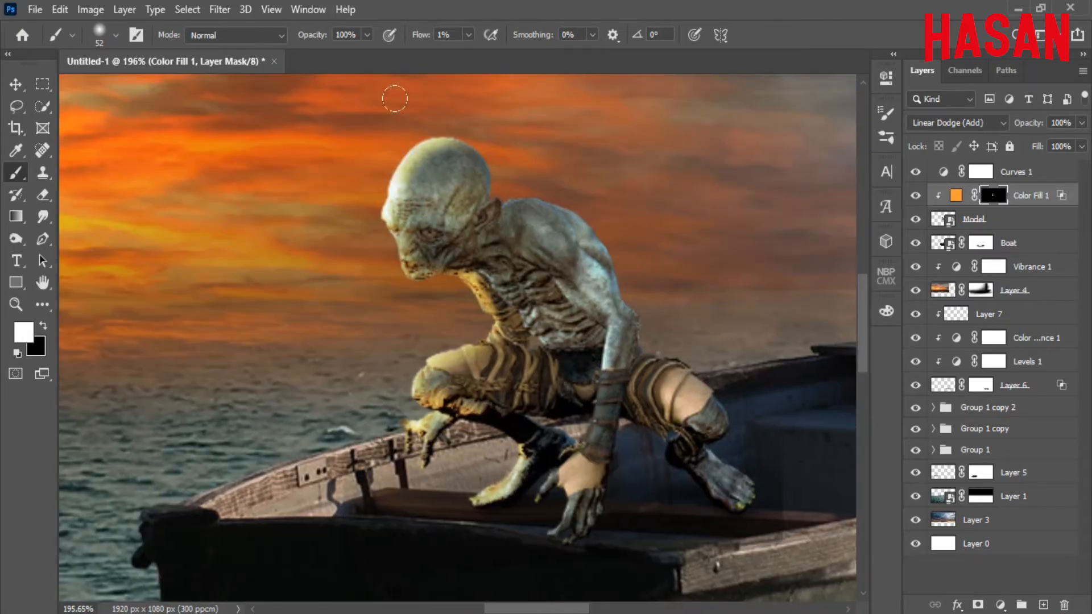
Strengthen the orange rim light on the creature's front arm and hand with a 10 px brush at 19% flow.
left_click_drag(519, 299, 495, 298)
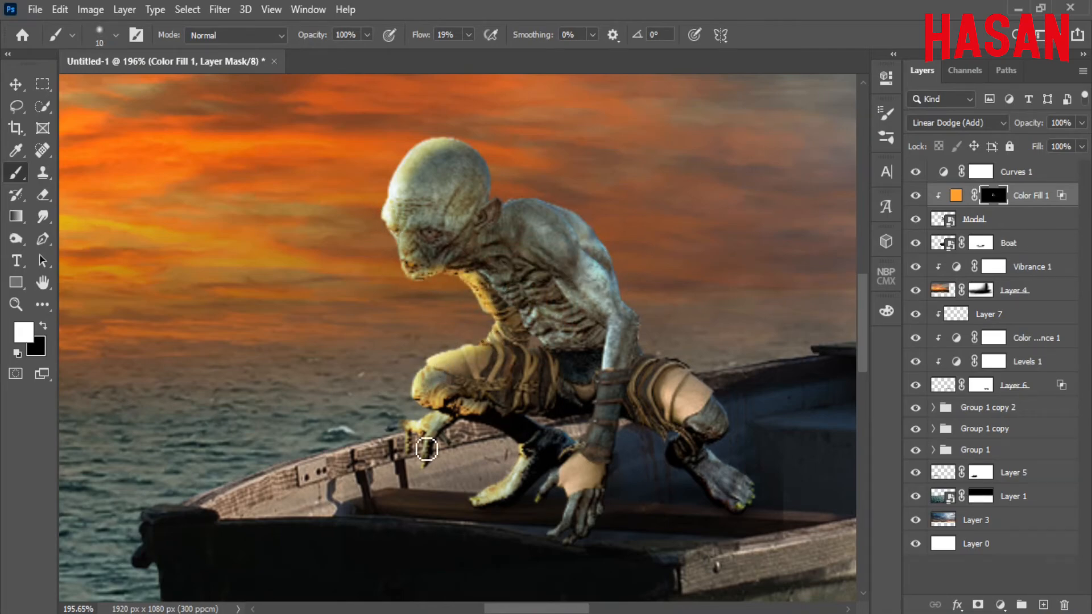
scroll(512, 398, "up", 4)
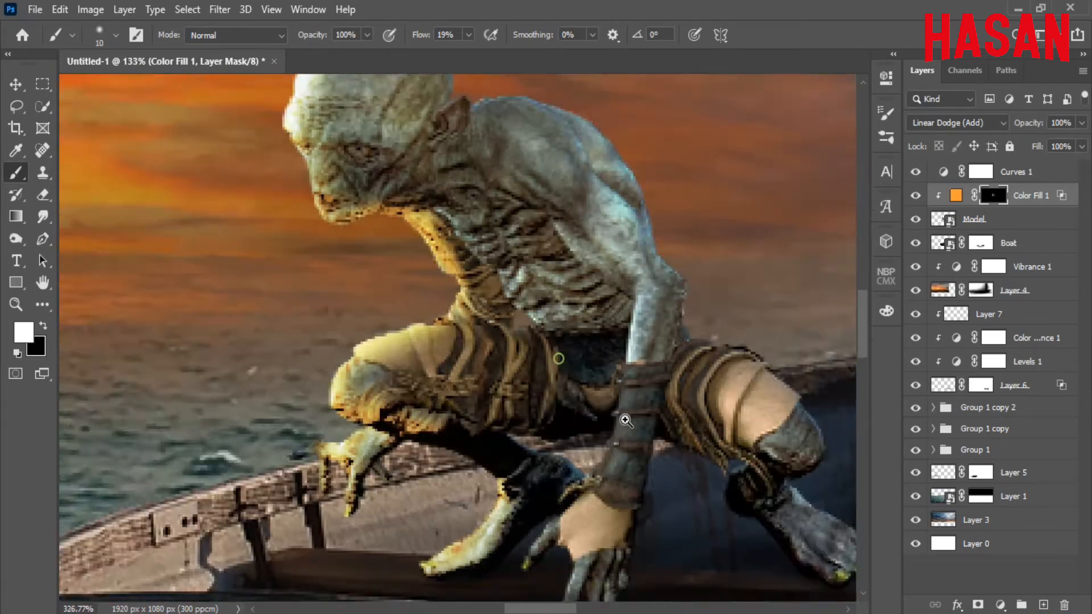
scroll(527, 355, "down", 3)
scroll(575, 356, "up", 3)
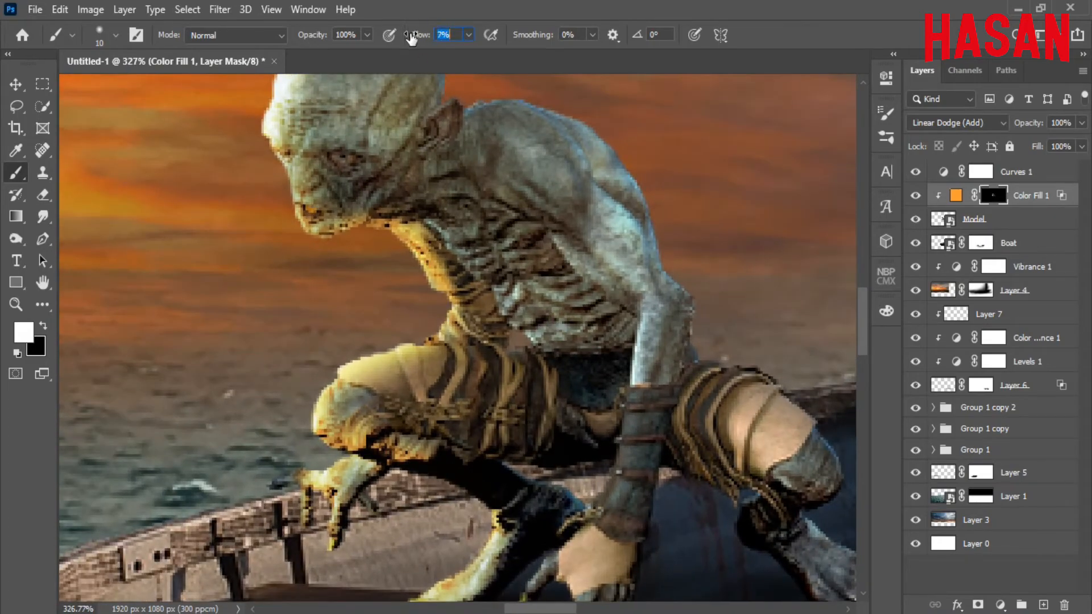
Paint fine orange highlights along the creature's supporting arm, hand and rear leg with a 6 px brush at 15% flow.
left_click_drag(613, 281, 599, 291)
key("bracketleft")
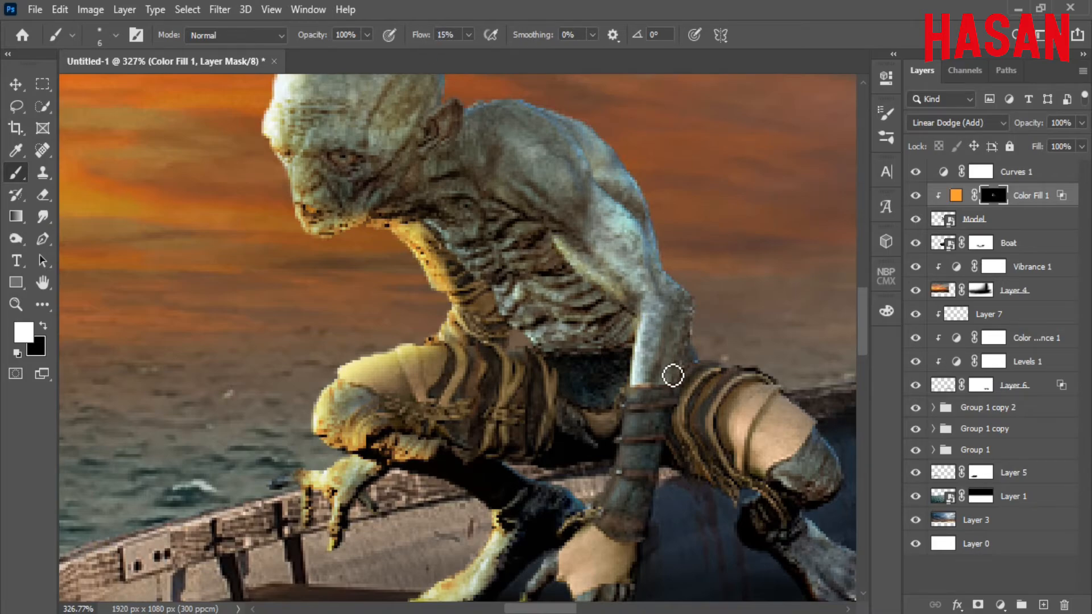
scroll(673, 375, "down", 3)
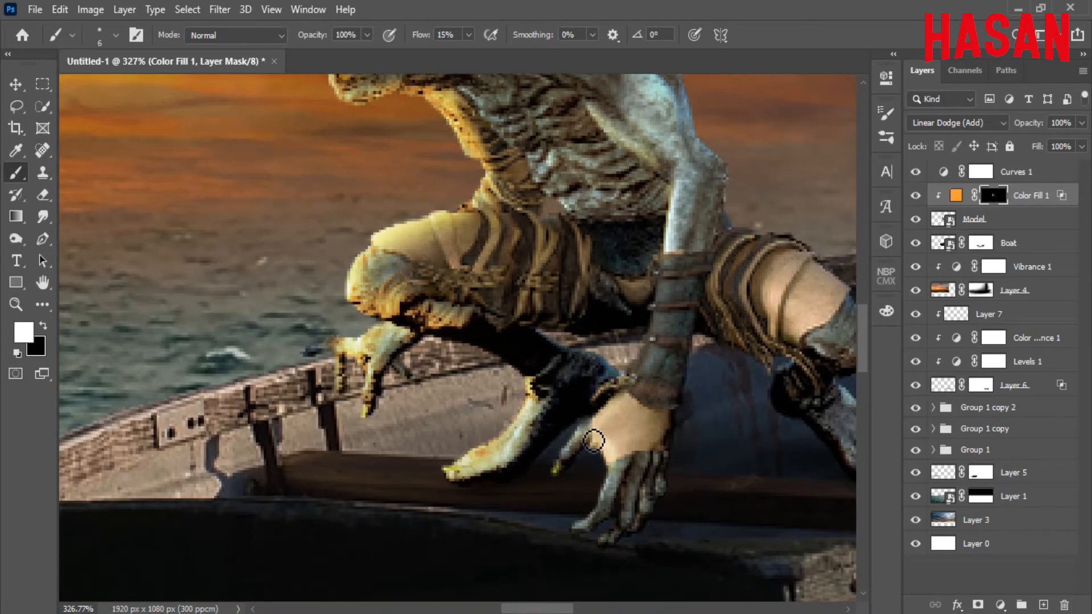
scroll(593, 441, "up", 3)
left_click_drag(538, 251, 627, 340)
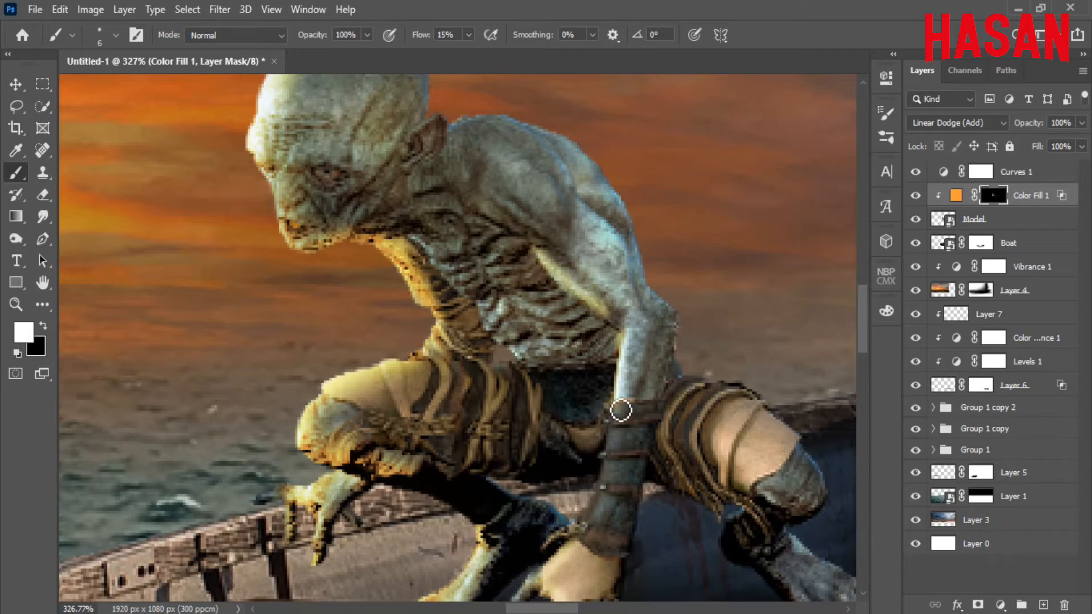
left_click_drag(616, 260, 610, 223)
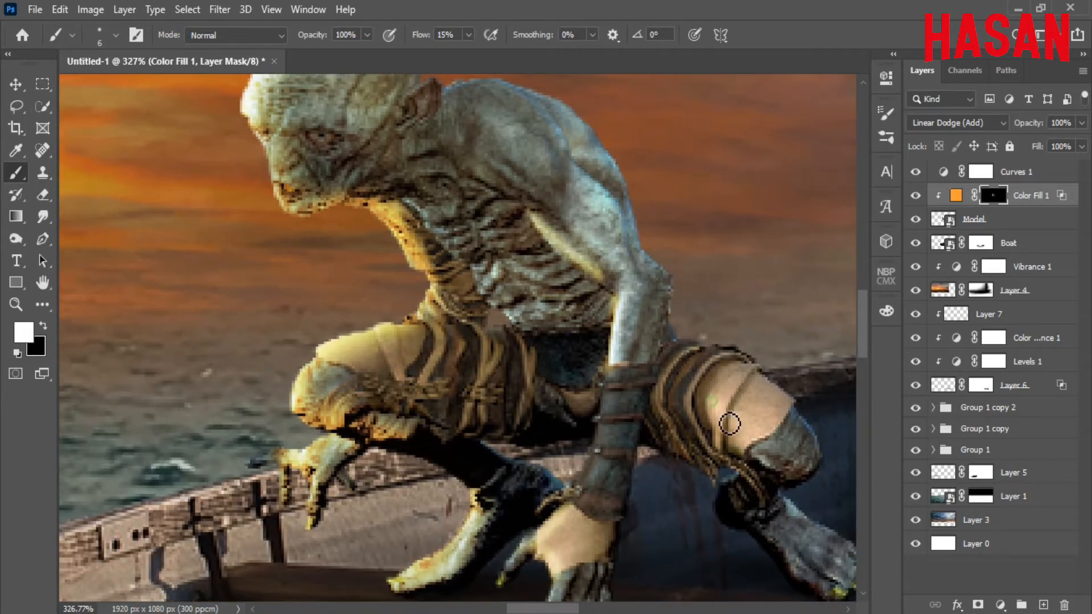
Duplicate the orange fill layer clipped to the creature and swap the foreground and background colors.
scroll(608, 333, "down", 5)
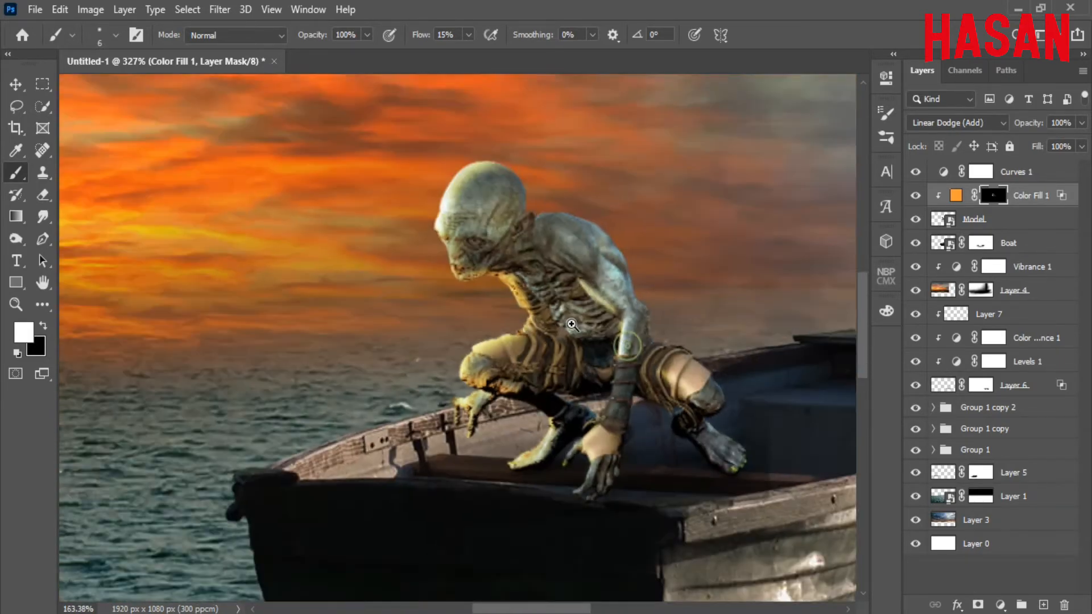
scroll(407, 256, "up", 6)
scroll(414, 317, "down", 8)
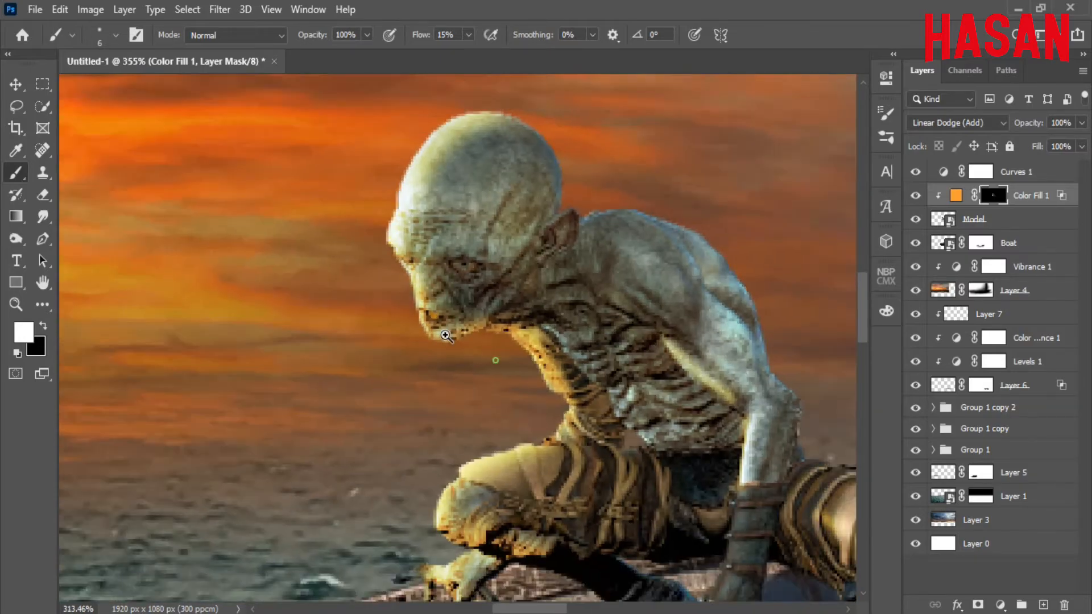
key("ctrl+j")
key("x")
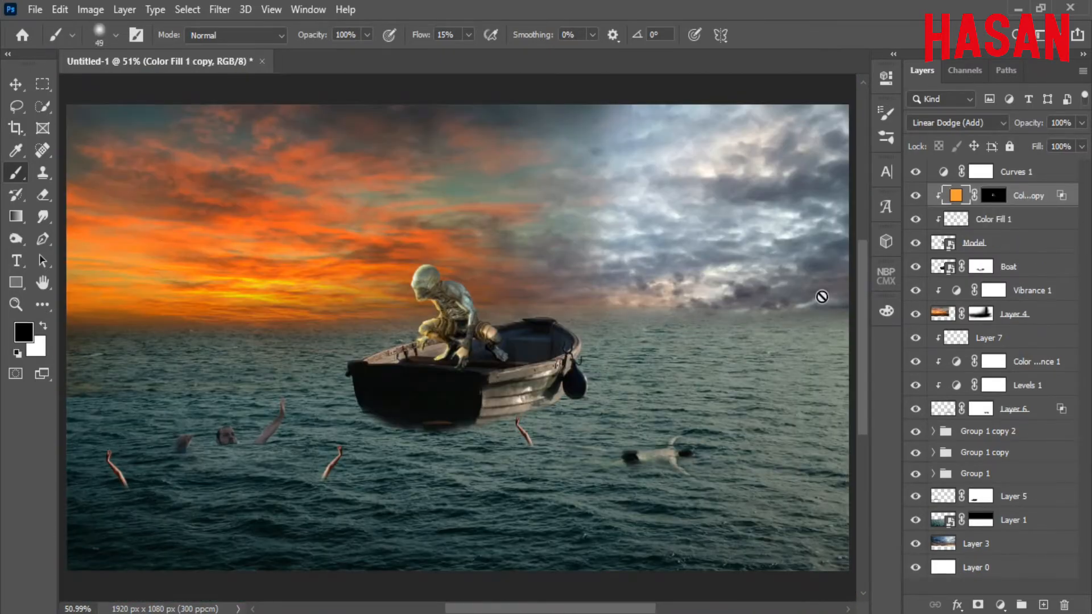
Add a Solid Color fill layer in orange f0aa15 directly above the Boat layer and clip it to the boat.
left_click(1051, 274)
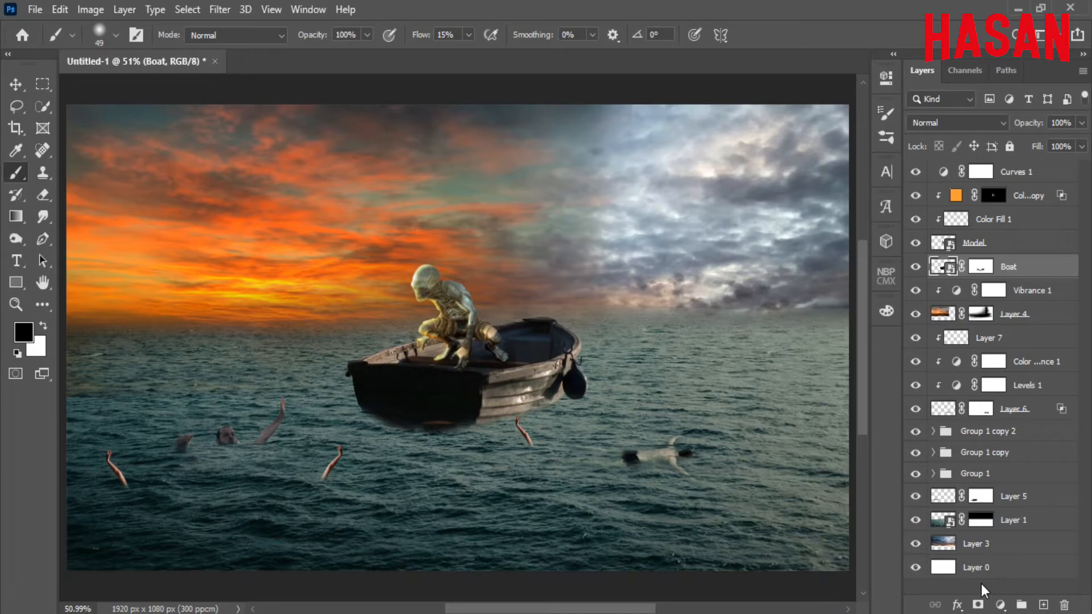
left_click(1001, 605)
left_click(932, 271)
left_click_drag(846, 302, 845, 282)
left_click_drag(812, 246, 812, 103)
left_click(987, 83)
right_click(961, 282)
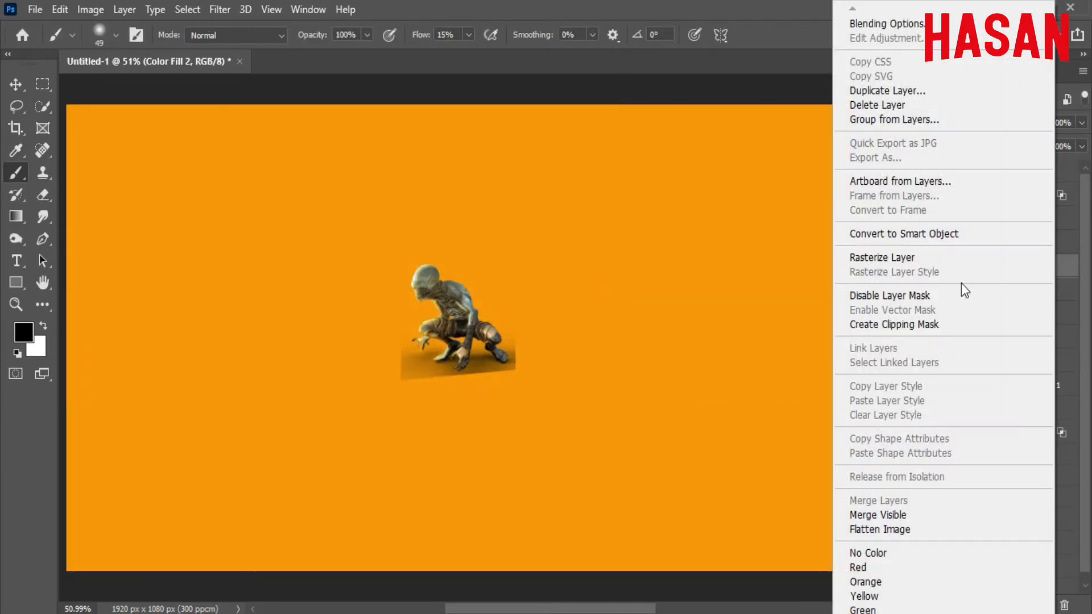
left_click(921, 325)
Copy the creature fill's color ff9d34 and apply it to the boat's fill layer.
double_click(953, 196)
right_click(903, 360)
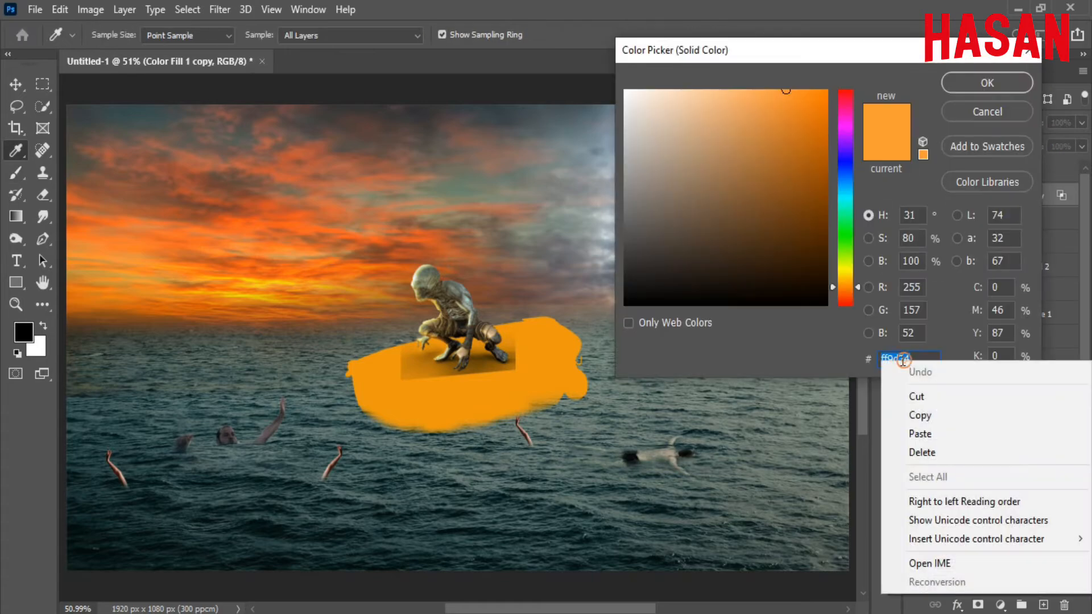
left_click(984, 81)
left_click(984, 81)
double_click(957, 268)
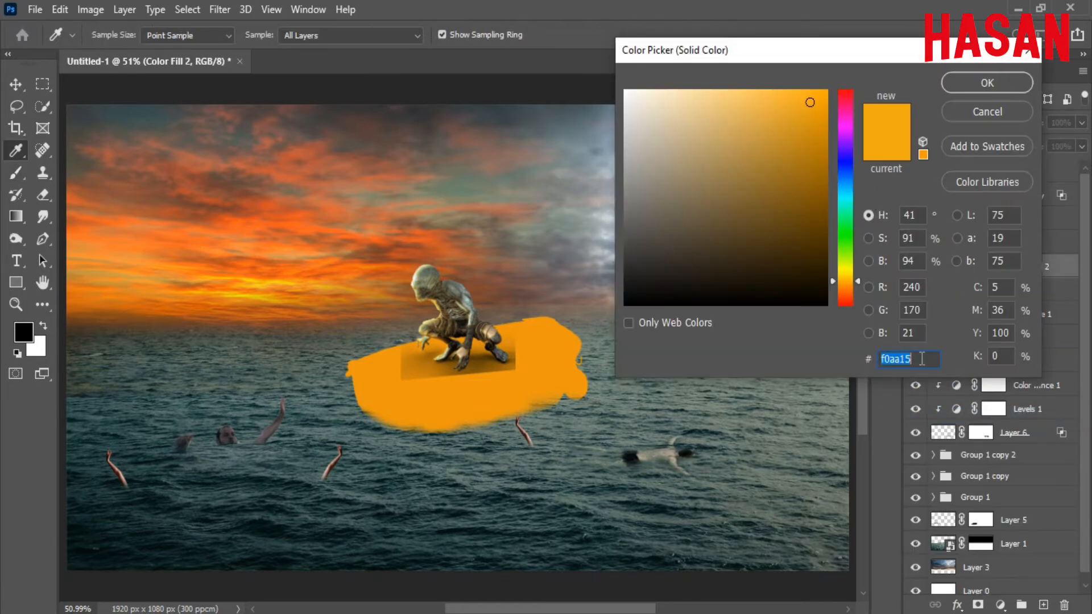
right_click(888, 359)
left_click(924, 428)
left_click(989, 85)
Set the boat's orange fill to Linear Dodge (Add) and split the Blend If underlying-layer shadow limit to 0 / 20.
left_click(967, 122)
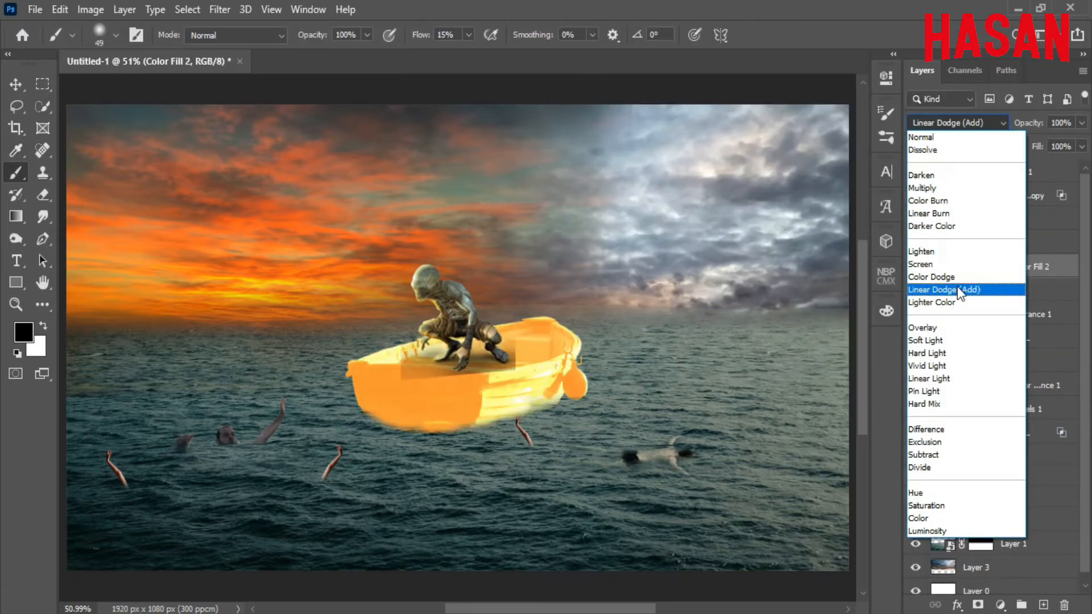
left_click(957, 286)
left_click(958, 605)
left_click(945, 218)
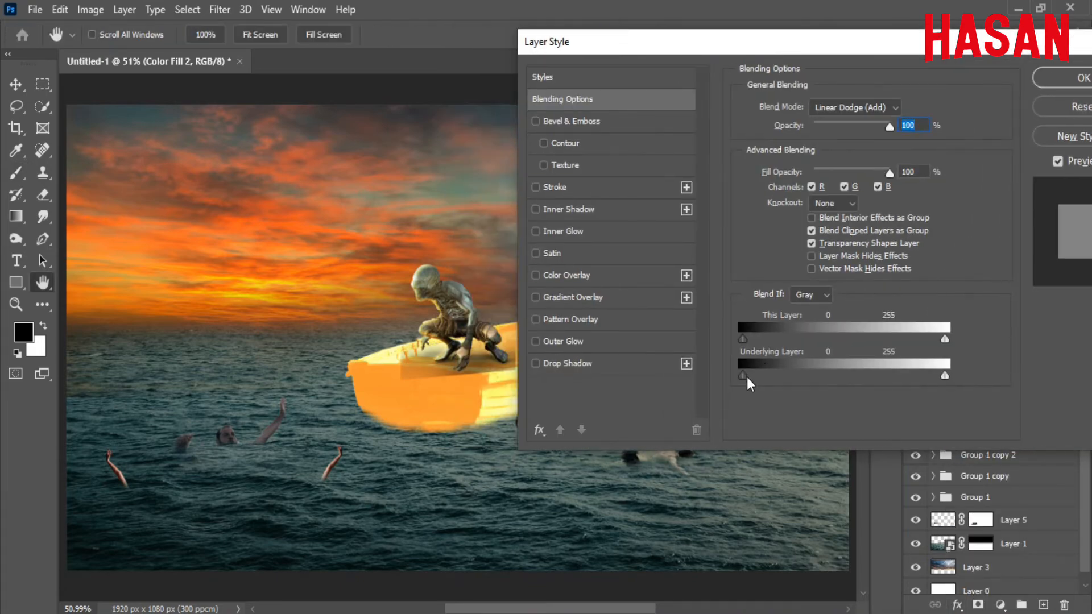
mouse_move(744, 376)
left_mouse_down()
mouse_move(793, 376)
mouse_move(759, 376)
left_mouse_up()
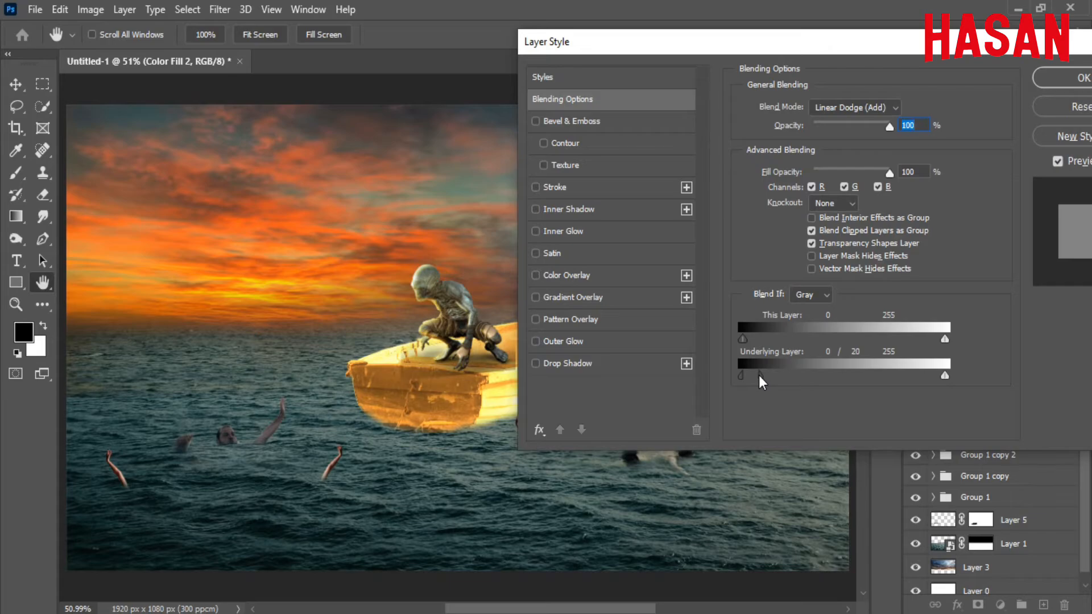
left_click(1049, 84)
Select the boat fill's layer mask and invert it to hide the orange.
left_click(993, 267)
left_click(886, 79)
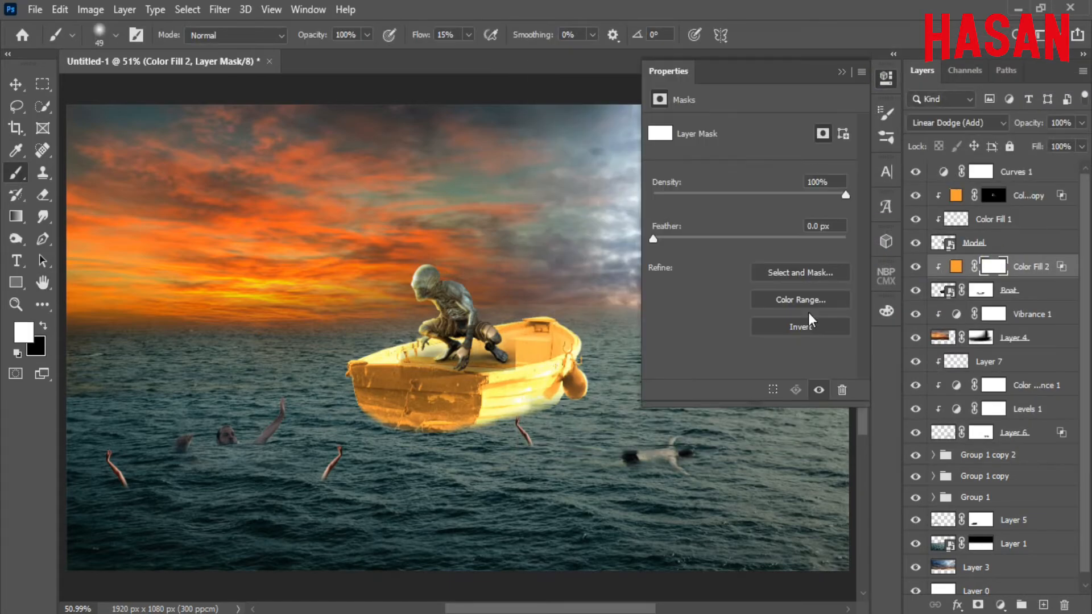
left_click(805, 324)
left_click(861, 62)
left_click_drag(353, 311, 425, 325)
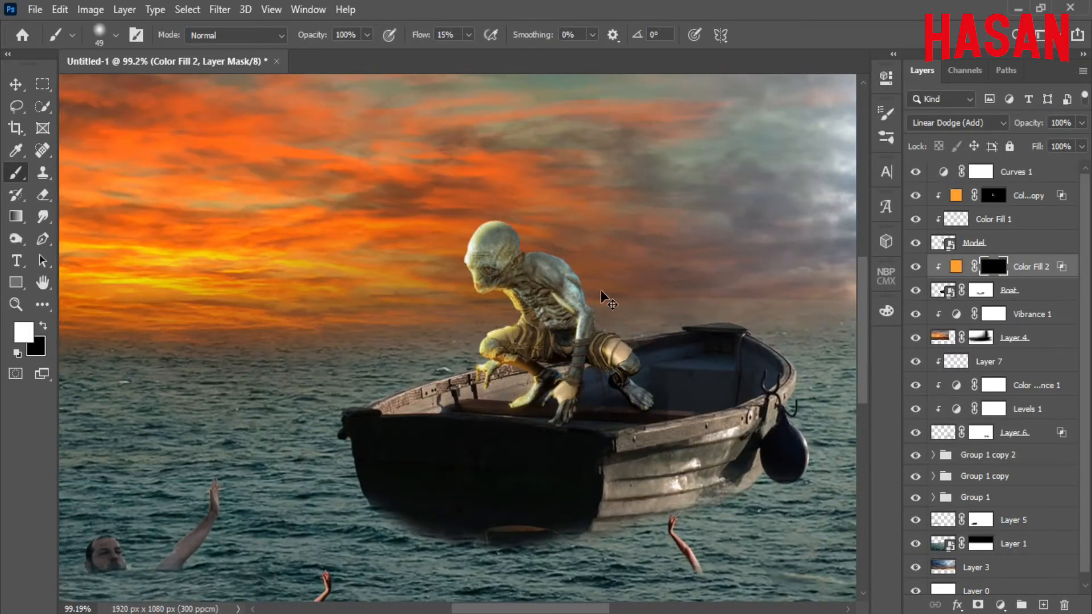
scroll(603, 295, "down", 3)
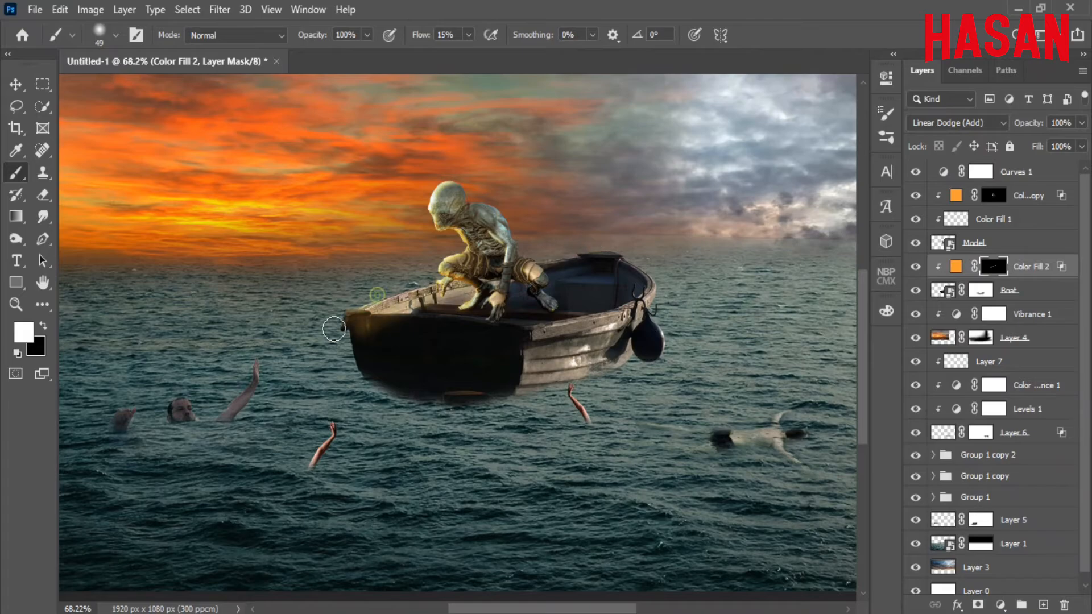
mouse_move(354, 299)
left_mouse_down()
mouse_move(404, 337)
mouse_move(482, 318)
mouse_move(430, 288)
left_mouse_up()
key("ctrl+z")
key("ctrl+z")
Paint white on the boat fill's mask along the boat's sunset-facing rim, front corner and stern edge at 15% flow.
mouse_move(403, 327)
left_mouse_down()
mouse_move(486, 289)
mouse_move(456, 309)
mouse_move(574, 273)
left_mouse_up()
mouse_move(538, 297)
left_mouse_down()
mouse_move(416, 341)
mouse_move(503, 306)
left_mouse_up()
left_click_drag(643, 229, 520, 300)
mouse_move(656, 307)
left_mouse_down()
mouse_move(782, 281)
mouse_move(652, 311)
left_mouse_up()
left_click_drag(513, 344, 487, 346)
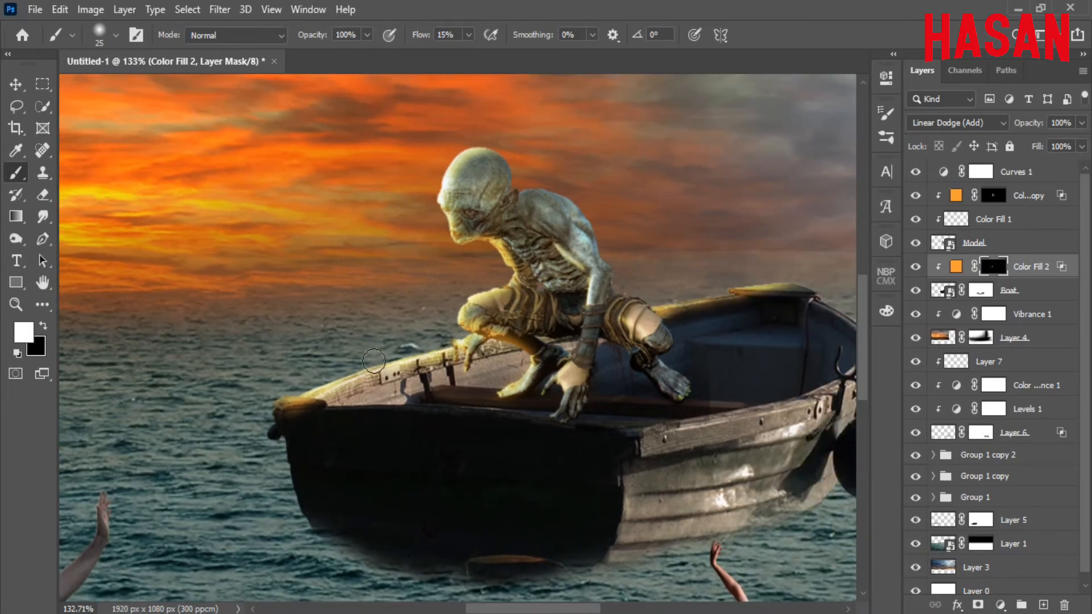
Paint white on the boat fill's mask at 6% flow to spread soft orange light across the boat's interior.
mouse_move(596, 324)
left_mouse_down()
mouse_move(581, 324)
mouse_move(594, 304)
left_mouse_up()
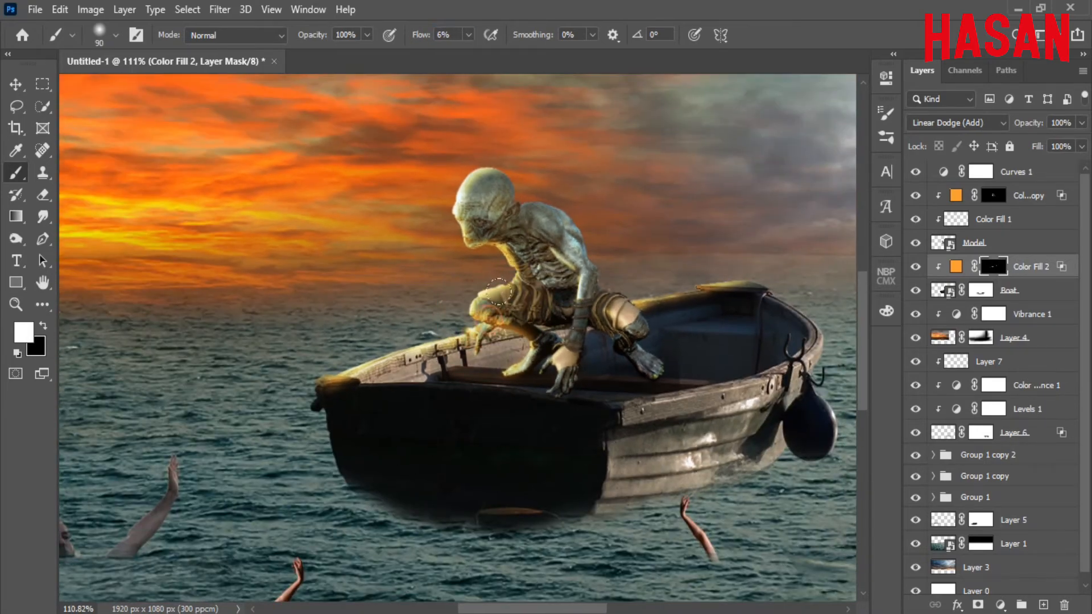
mouse_move(398, 364)
left_mouse_down()
mouse_move(639, 262)
mouse_move(653, 236)
left_mouse_up()
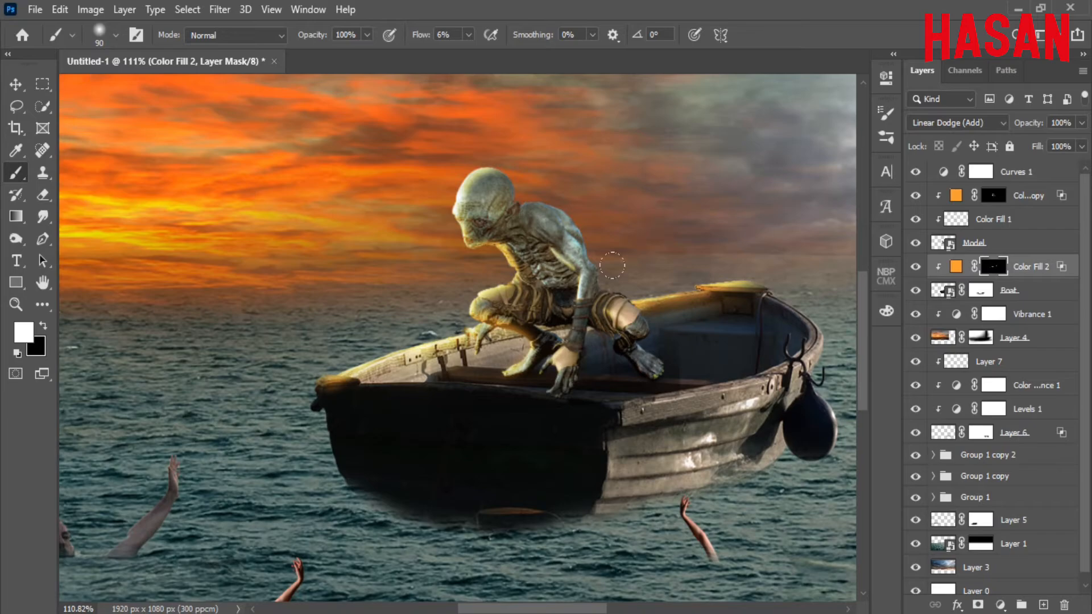
left_click_drag(733, 311, 599, 343)
left_click_drag(435, 369, 515, 336)
left_click_drag(394, 374, 627, 268)
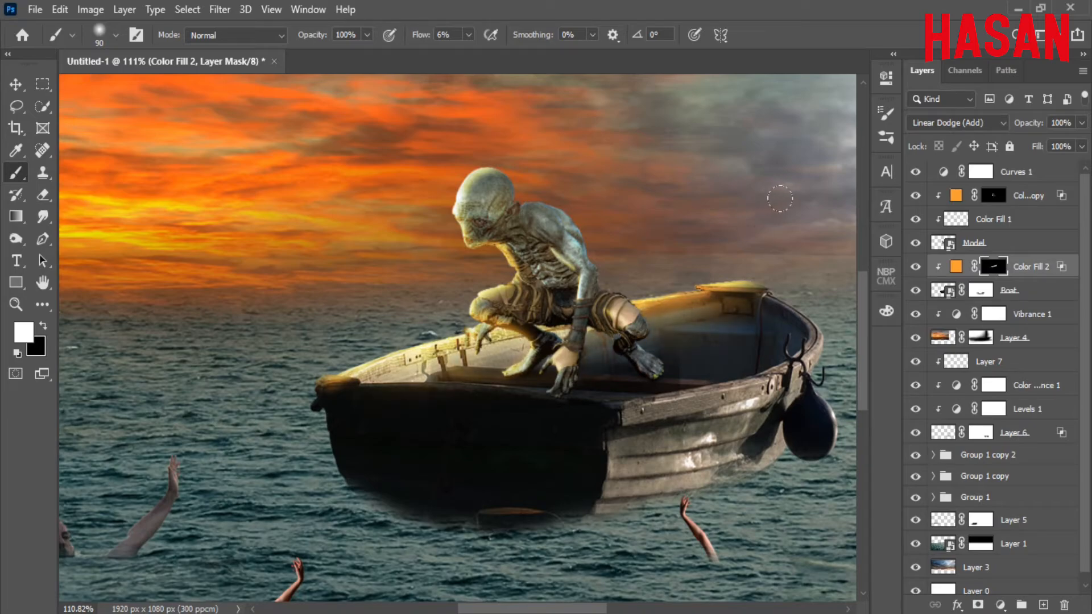
key("ctrl+0")
scroll(949, 372, "down", 1)
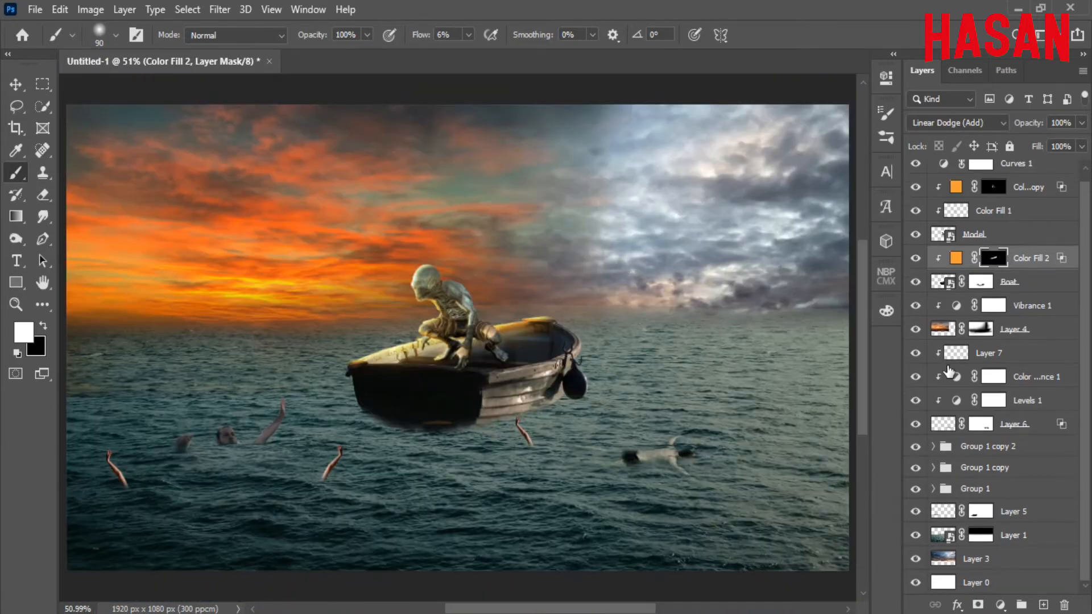
Add a Solid Color fill above the sea layer (Layer 1) with the copied orange and set it to Linear Dodge (Add).
left_click(915, 535)
left_click(916, 536)
left_click(1038, 538)
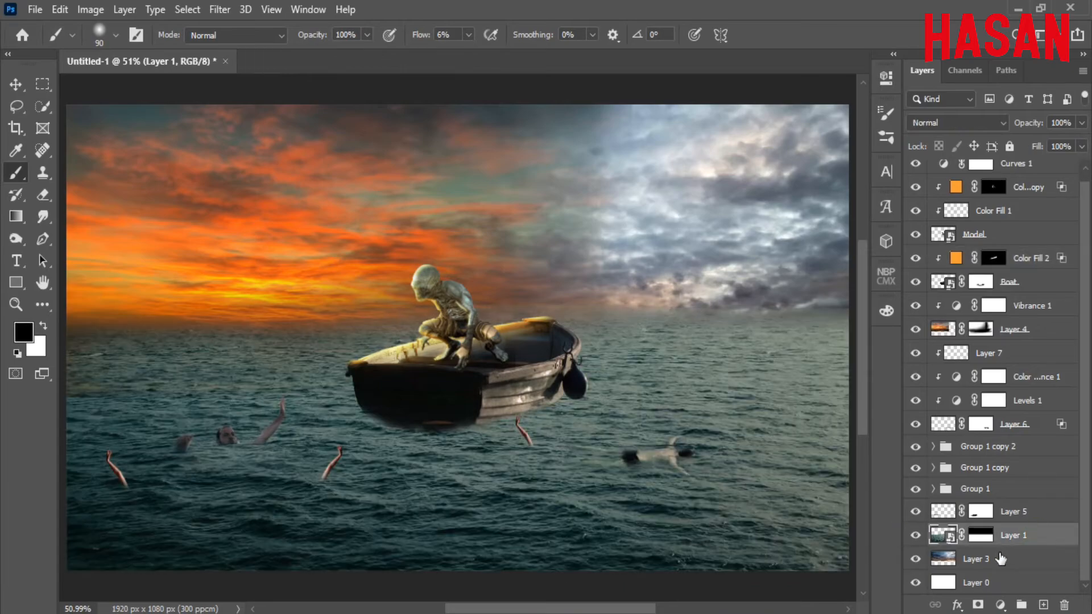
left_click(1000, 605)
left_click(999, 306)
right_click(893, 358)
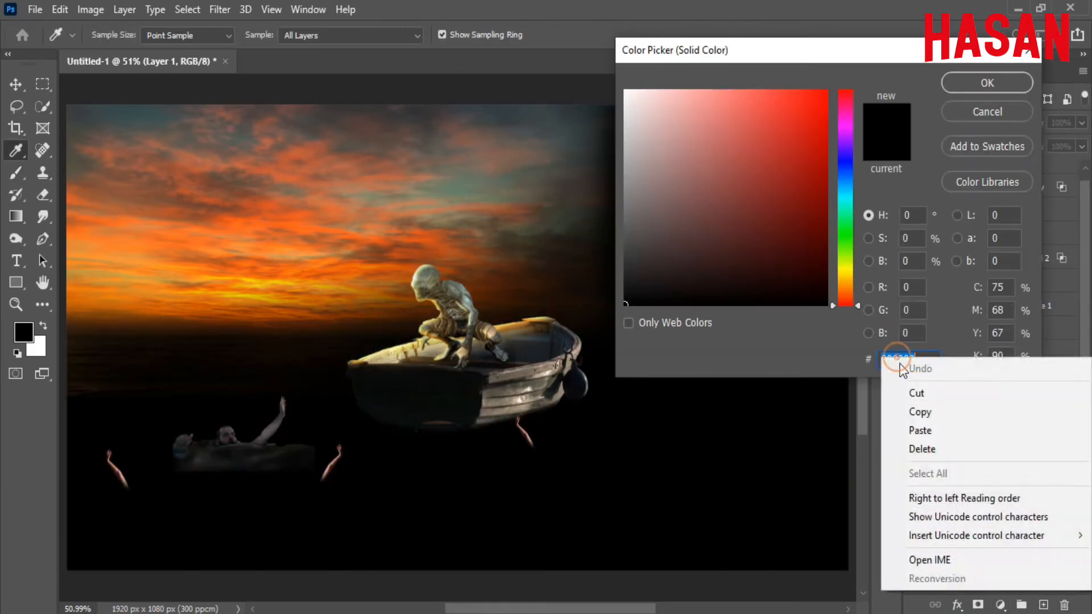
left_click(926, 429)
left_click(987, 83)
key("b")
left_click(956, 123)
left_click(964, 297)
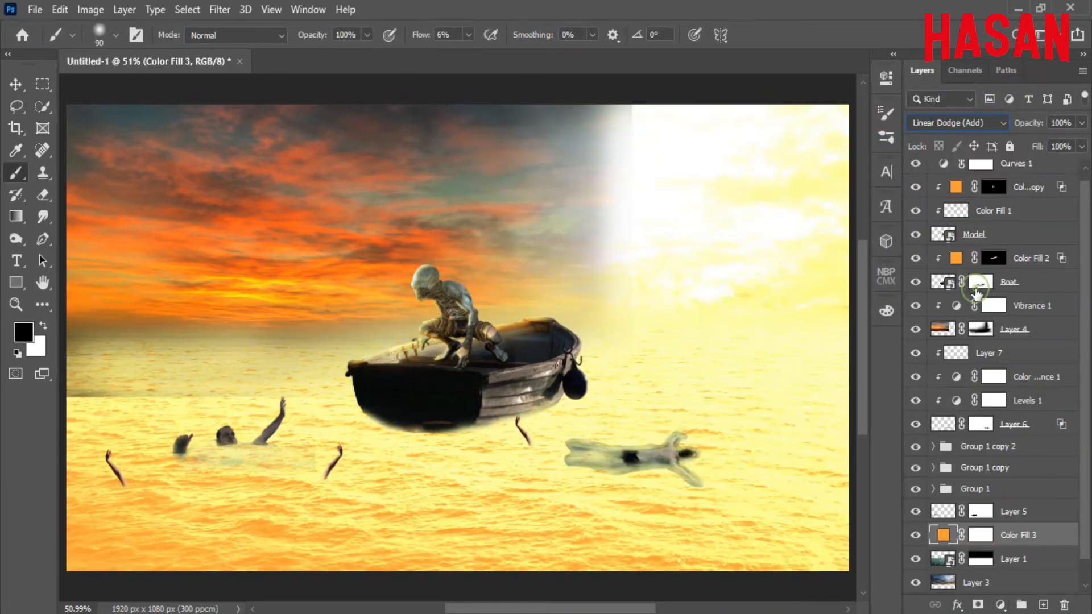
Invert the layer mask of Color Fill 3 to hide the orange over the sea.
double_click(977, 540)
key("x")
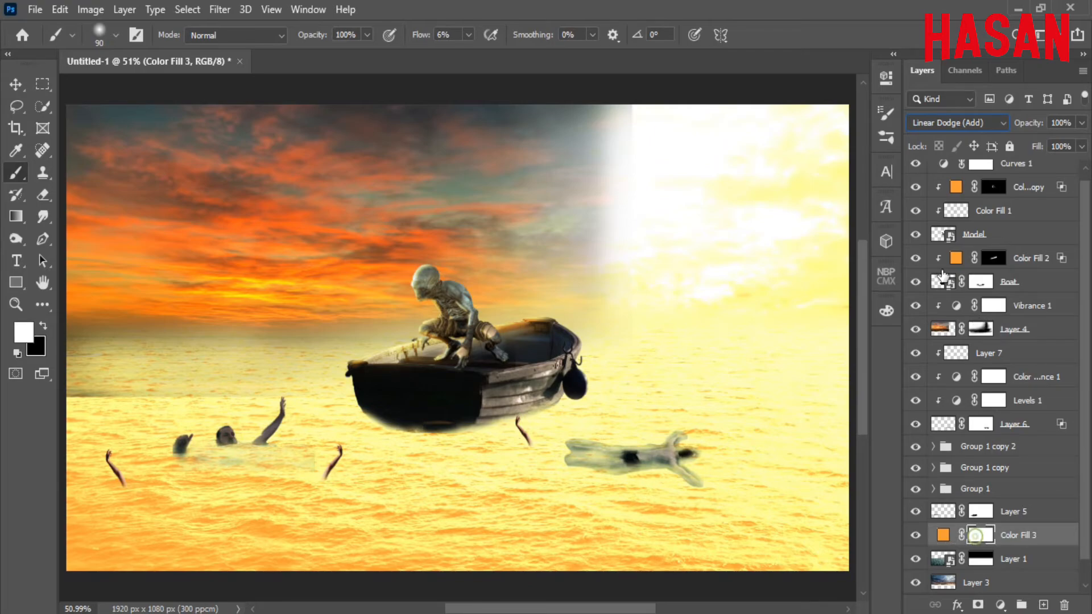
left_click(800, 331)
left_click(849, 73)
Paint white on the sea fill's mask with a 326 px brush at 1% flow to glow the water below the sunset.
scroll(678, 345, "down", 2)
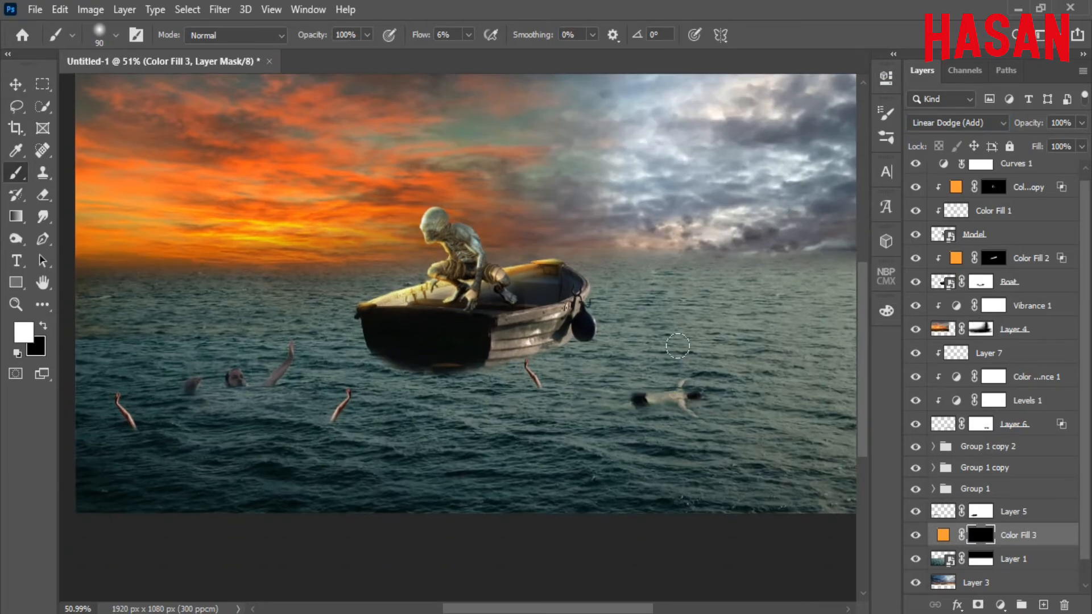
scroll(322, 283, "down", 1)
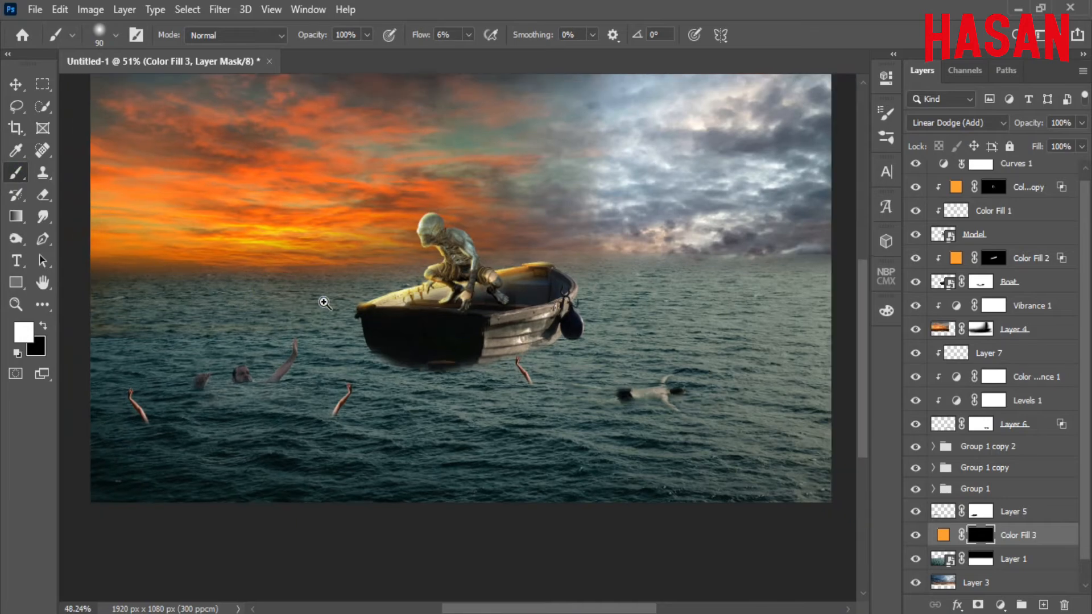
left_click_drag(324, 302, 377, 327)
mouse_move(296, 312)
left_mouse_down()
mouse_move(340, 313)
mouse_move(102, 366)
mouse_move(433, 358)
left_mouse_up()
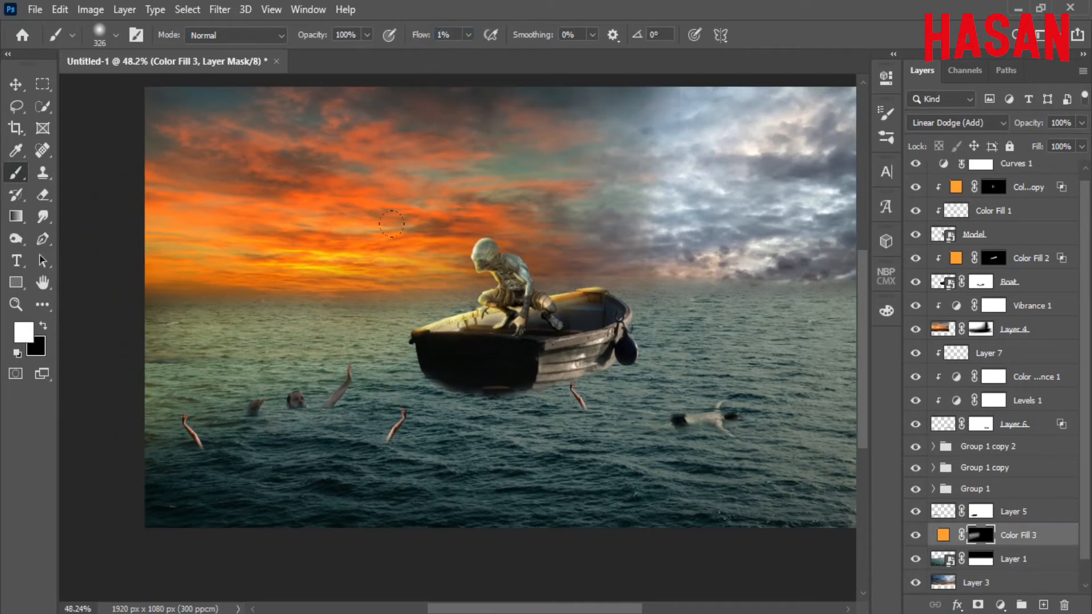
left_click_drag(648, 289, 256, 372)
scroll(580, 313, "down", 3)
scroll(437, 269, "right", 2)
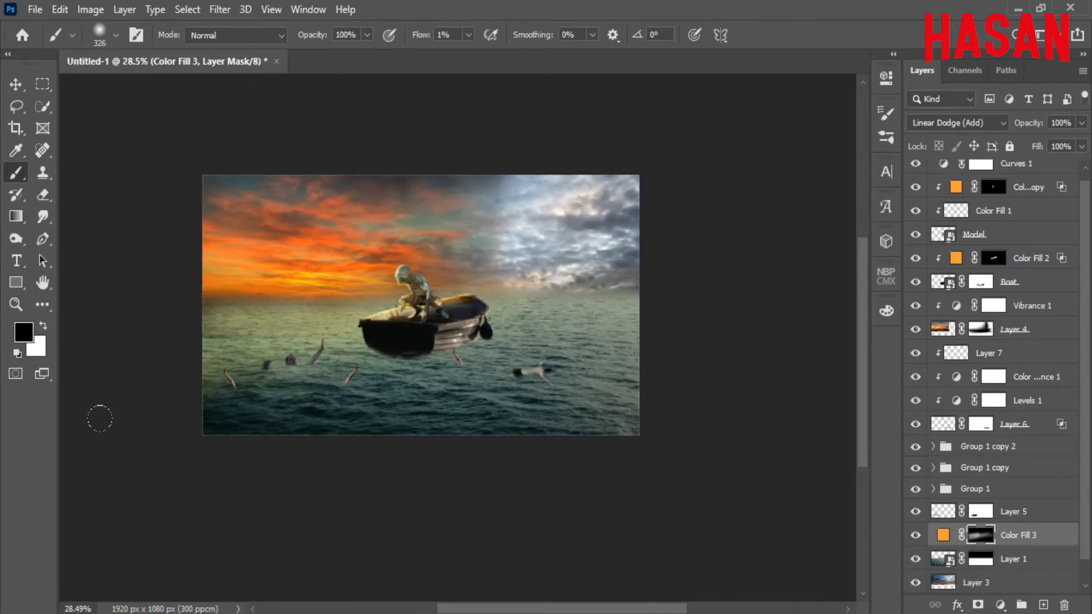
key("ctrl+2")
key("ctrl+0")
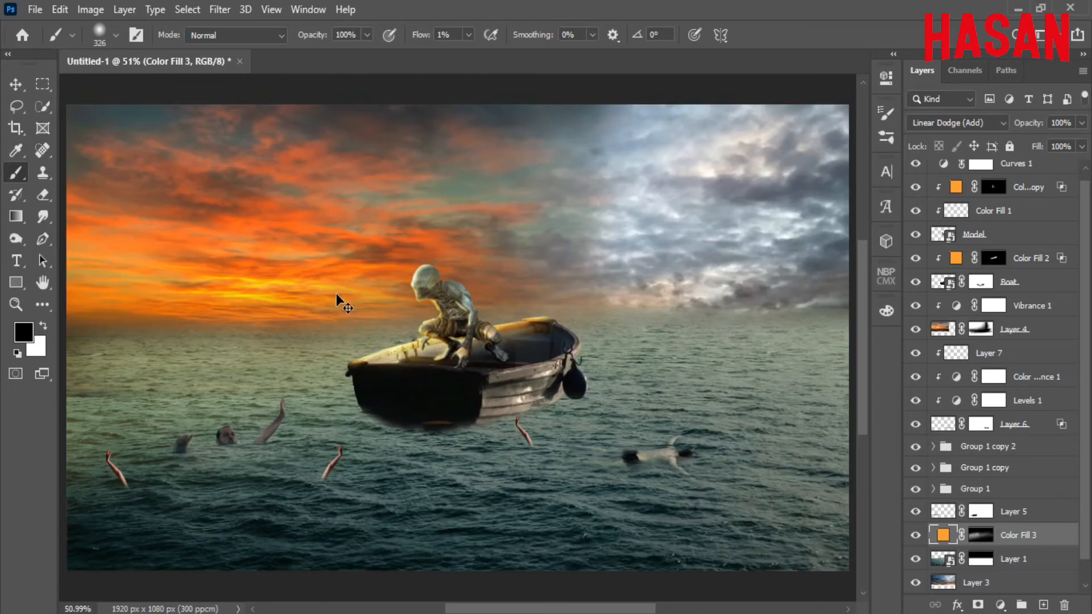
Add a new layer above Layer 7 and set its blend mode to Multiply for shadow painting.
left_click(16, 86)
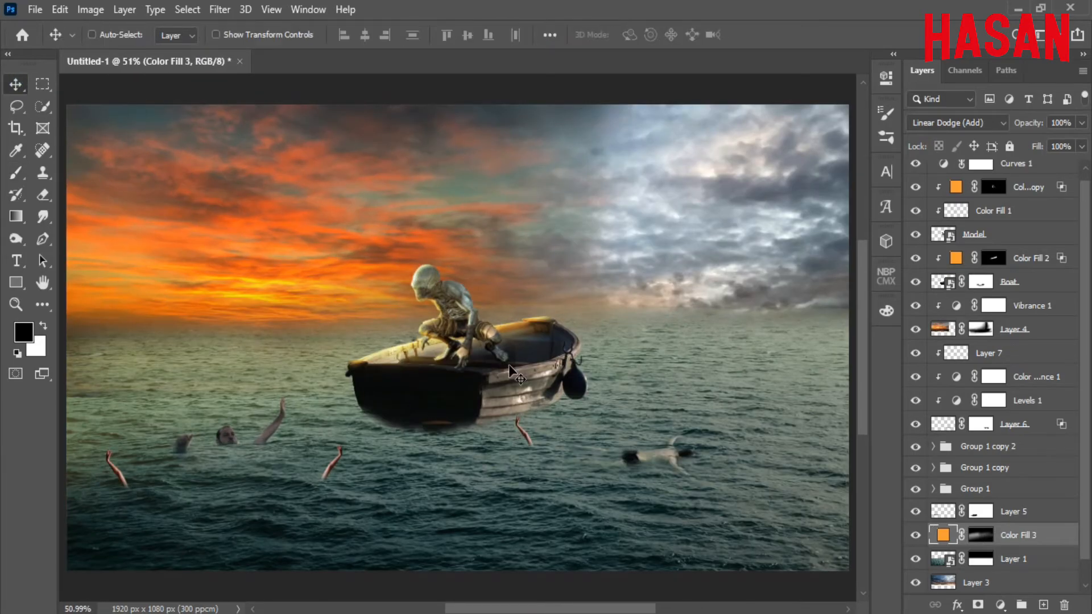
scroll(478, 381, "down", 3)
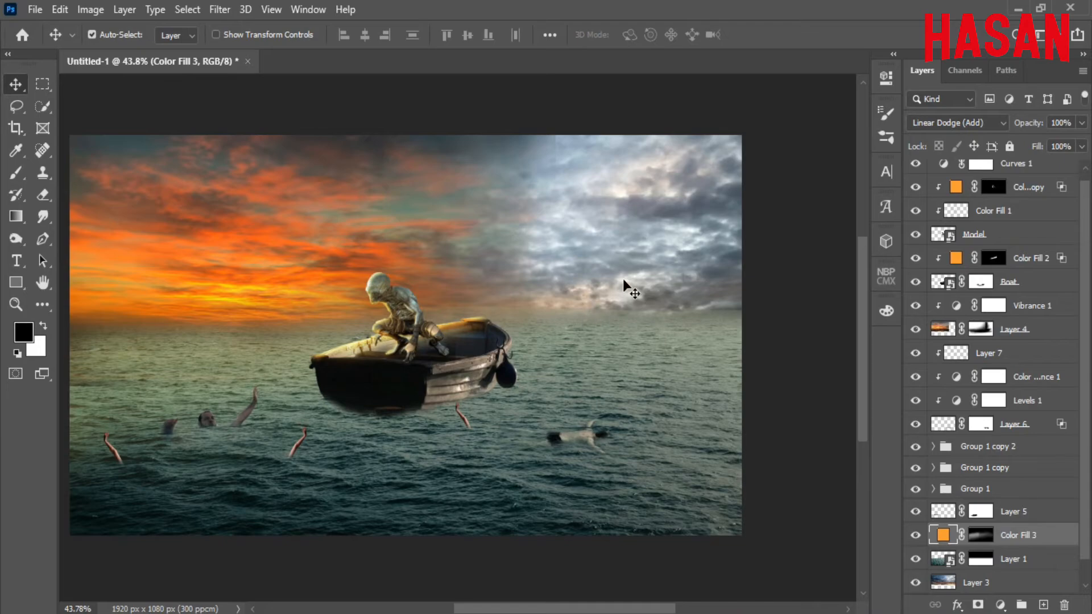
left_click(916, 512)
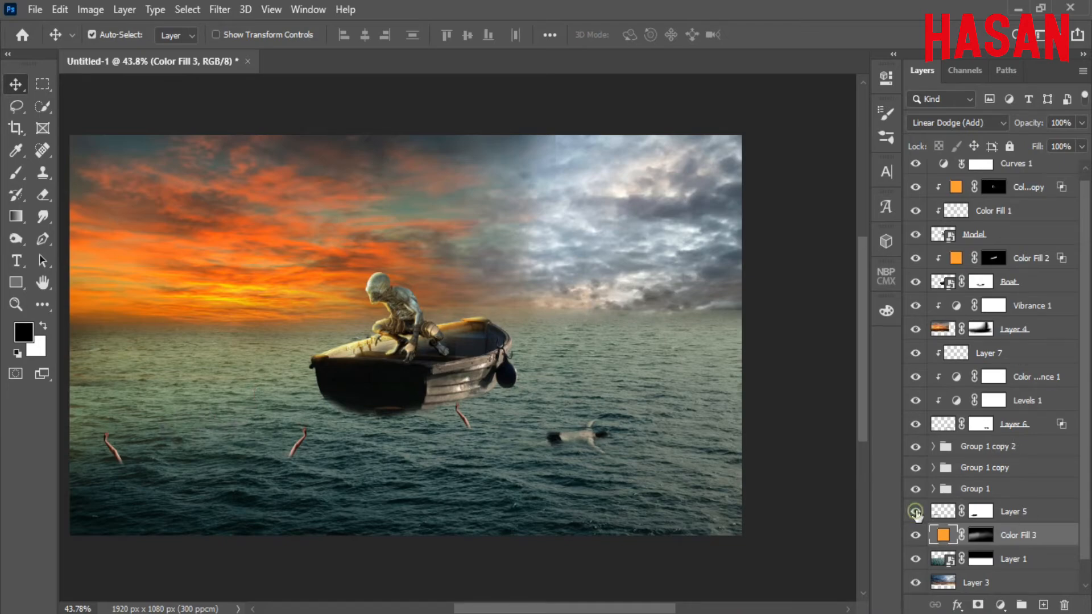
left_click(916, 512)
left_click(1024, 507)
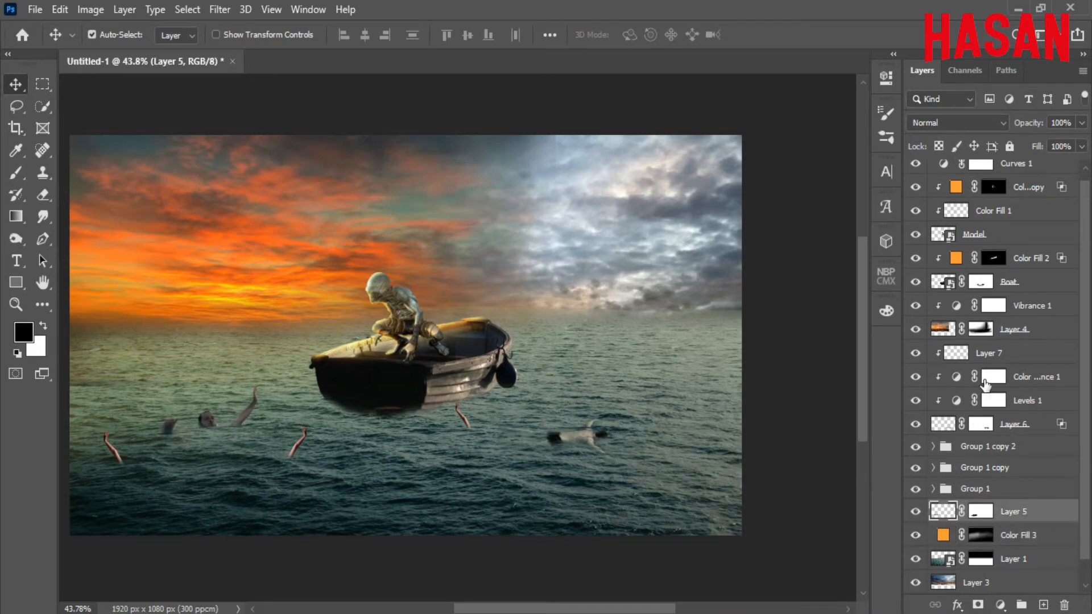
left_click(1025, 355)
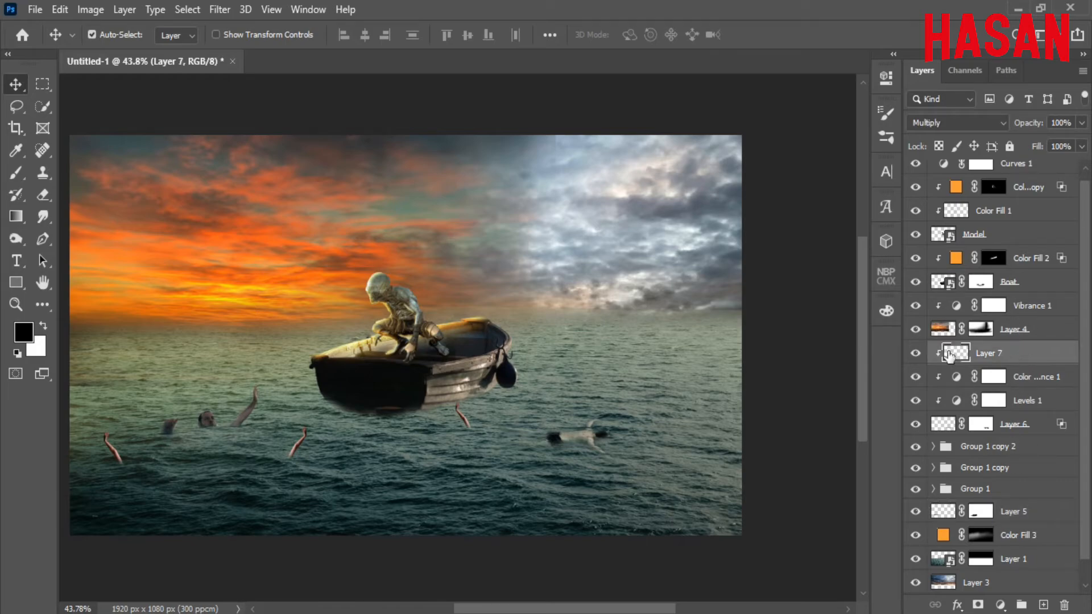
left_click(1042, 604)
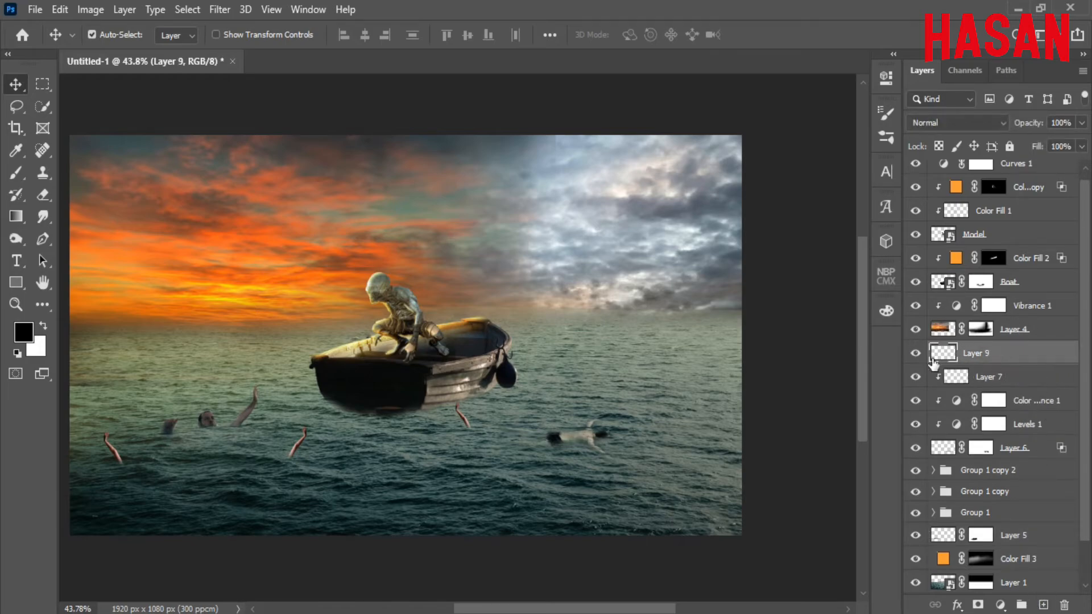
left_click(16, 172)
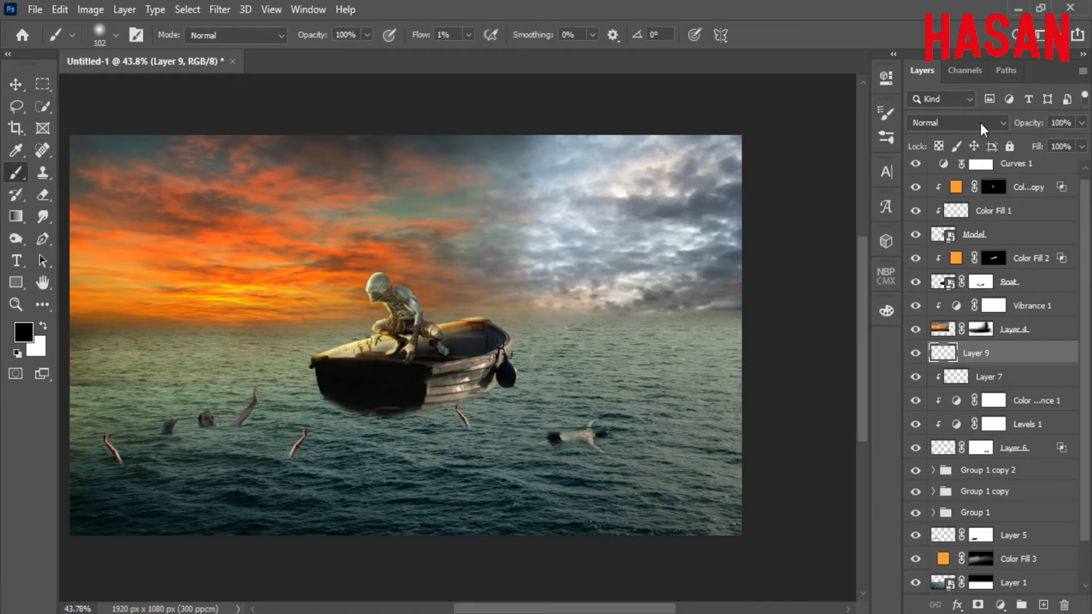
left_click(980, 122)
left_click(958, 188)
Paint faint black shadows on the water around the drowning figures with a 50 px brush, adjusting the flow to 8%.
scroll(537, 377, "up", 1)
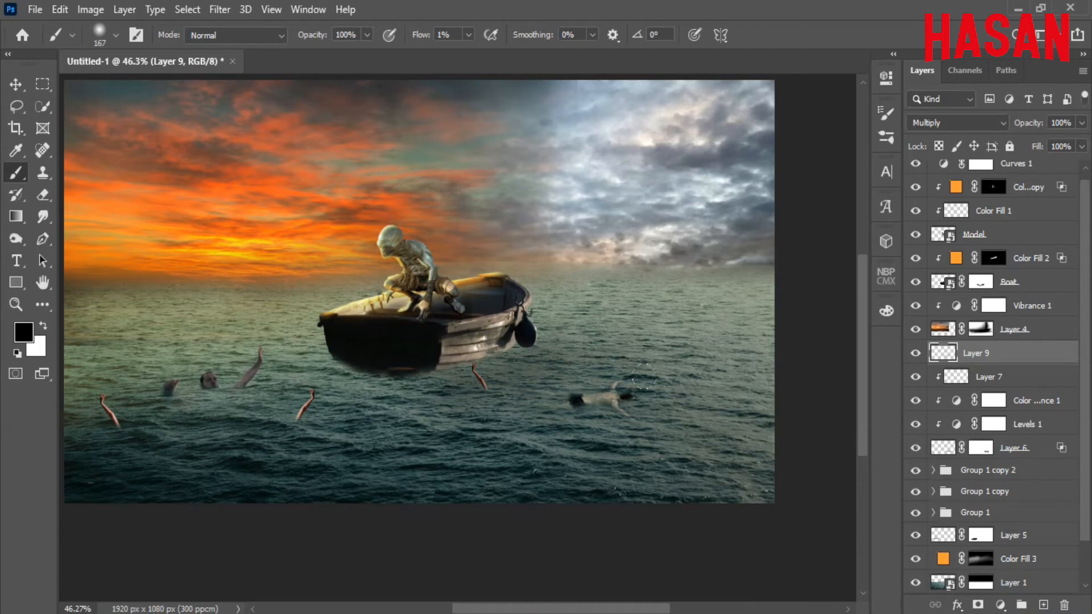
left_click_drag(597, 415, 784, 367)
left_click_drag(450, 351, 434, 366)
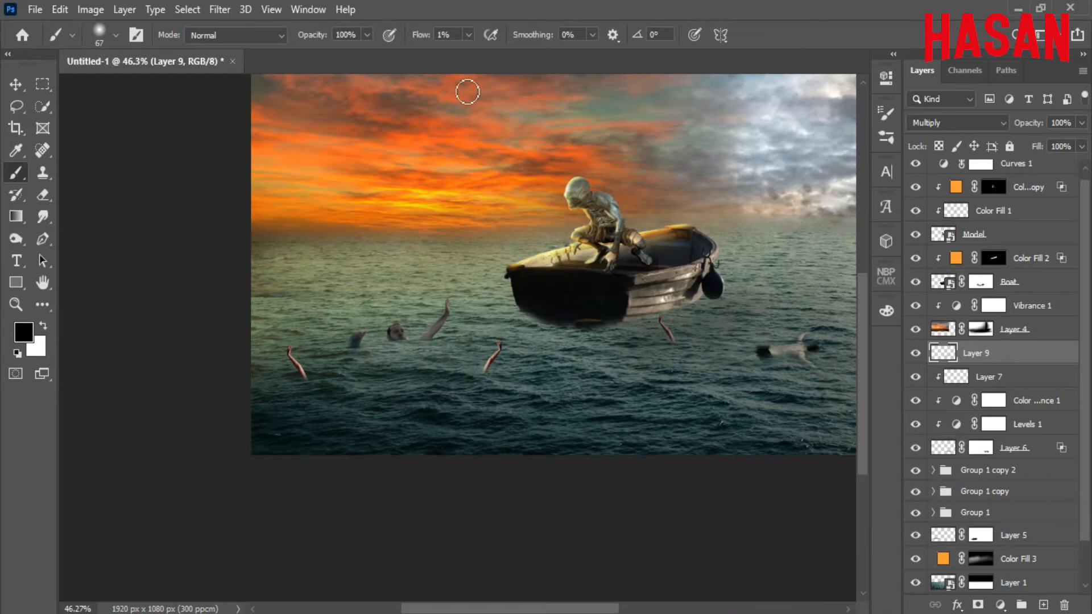
key("bracketleft")
key("bracketleft")
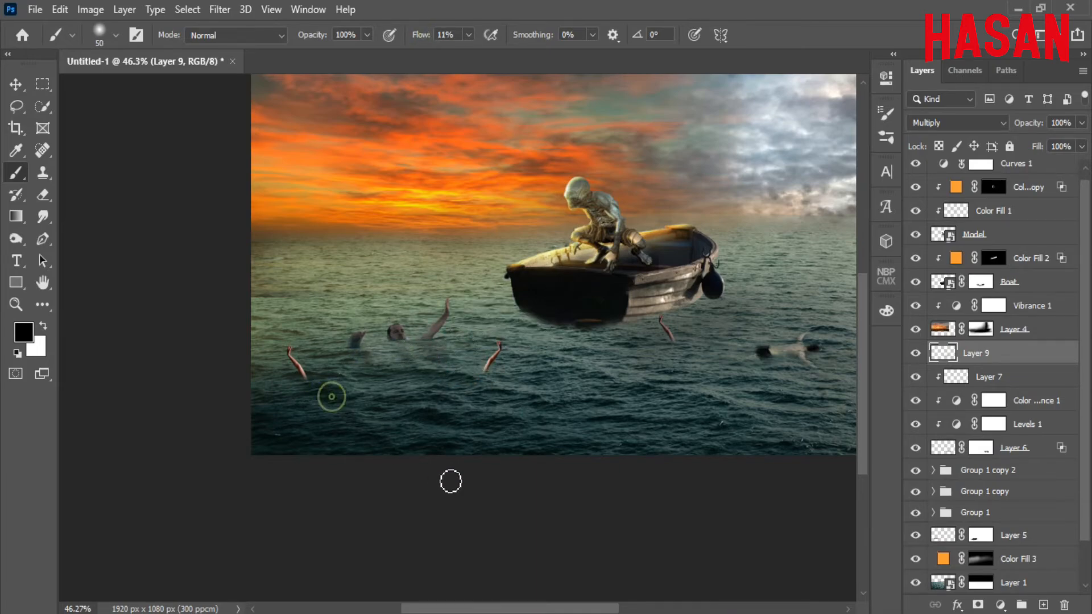
left_click_drag(418, 37, 417, 37)
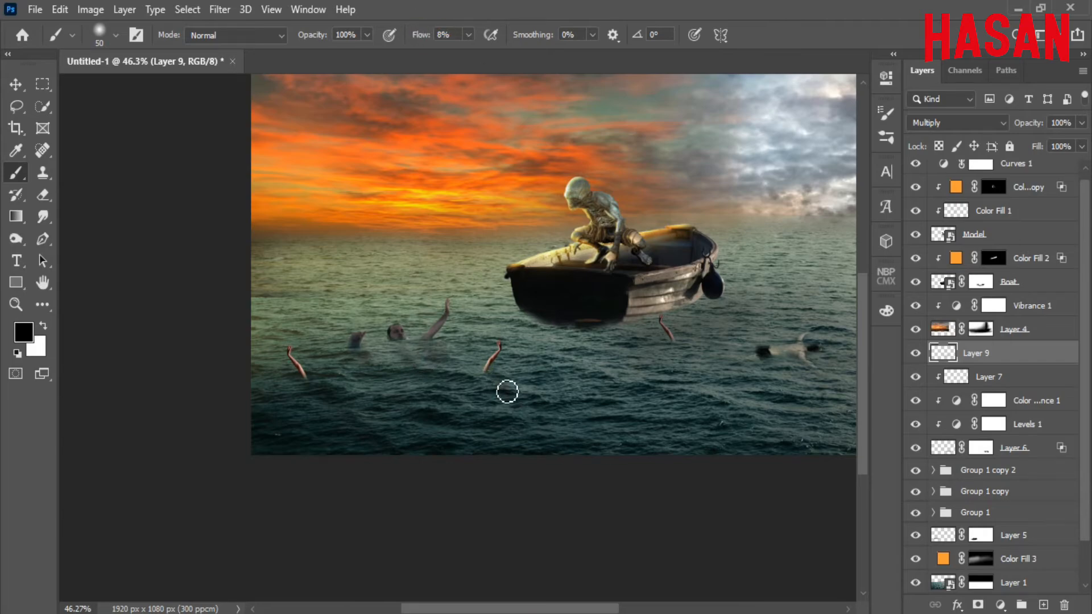
Paint a soft black shadow on the water beneath the boat's hull and stern, using a flattened 240 px brush for the broad strokes.
left_click_drag(644, 335, 440, 321)
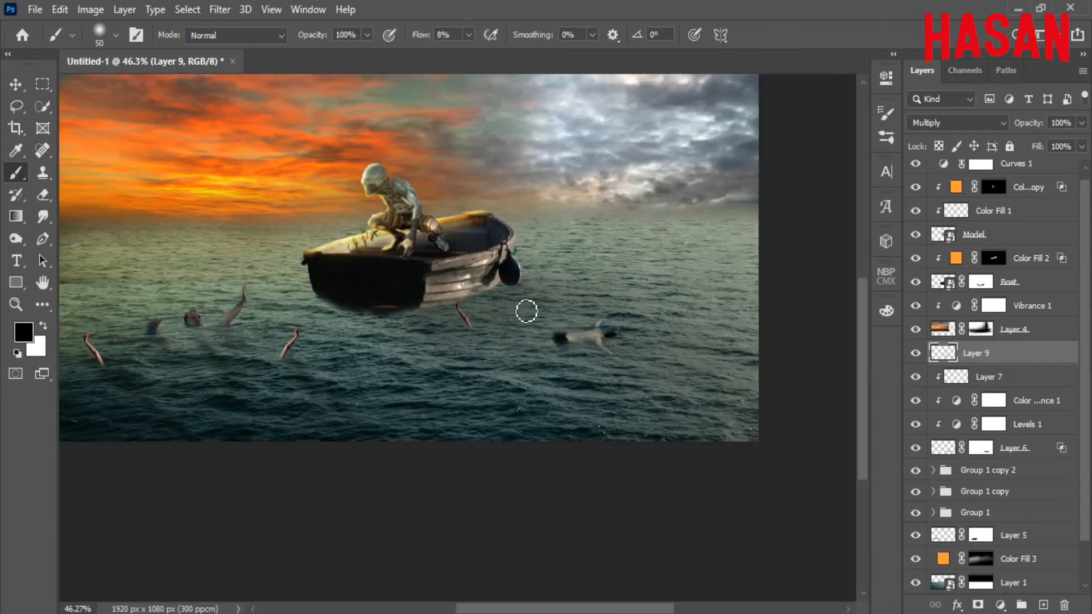
mouse_move(517, 325)
left_mouse_down()
mouse_move(481, 320)
mouse_move(487, 302)
mouse_move(444, 315)
left_mouse_up()
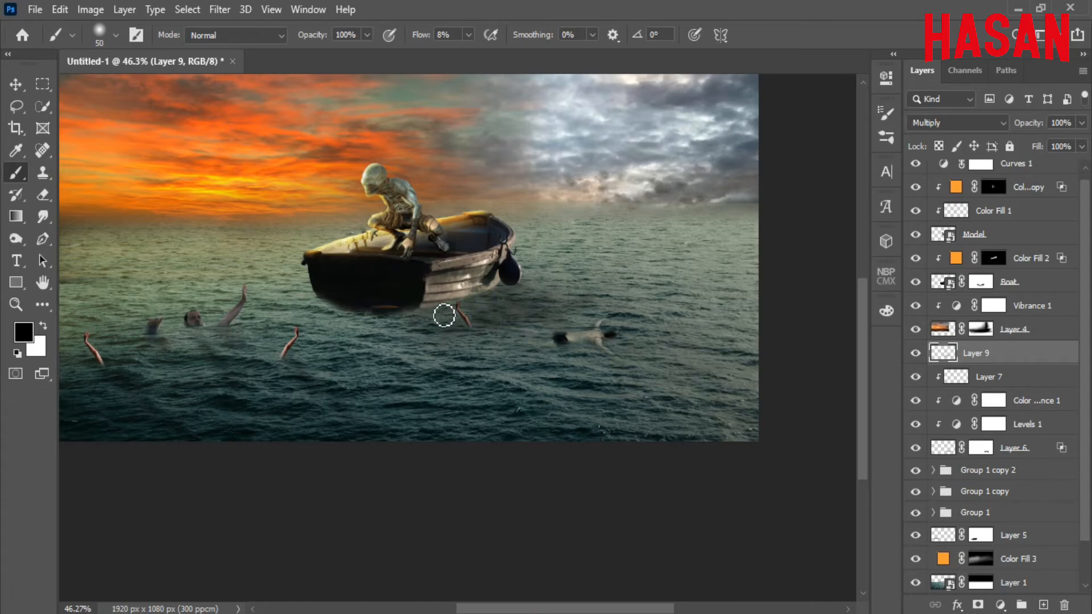
left_click_drag(582, 291, 548, 276)
mouse_move(453, 315)
left_mouse_down()
mouse_move(515, 300)
mouse_move(489, 304)
left_mouse_up()
left_click_drag(402, 312, 477, 271)
left_click(446, 278)
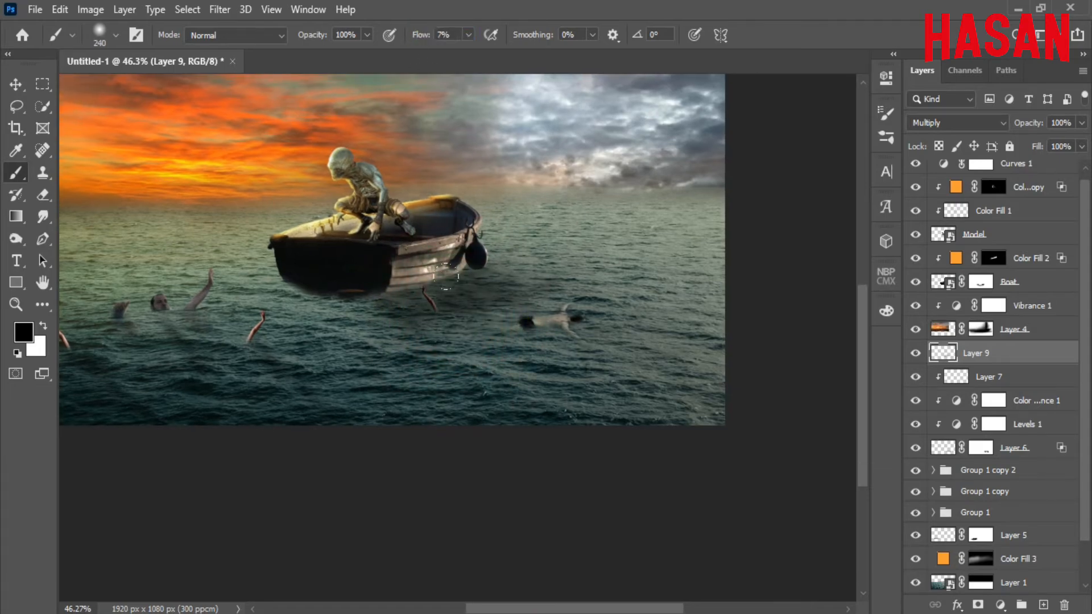
left_click_drag(431, 283, 407, 283)
left_click_drag(422, 35, 417, 35)
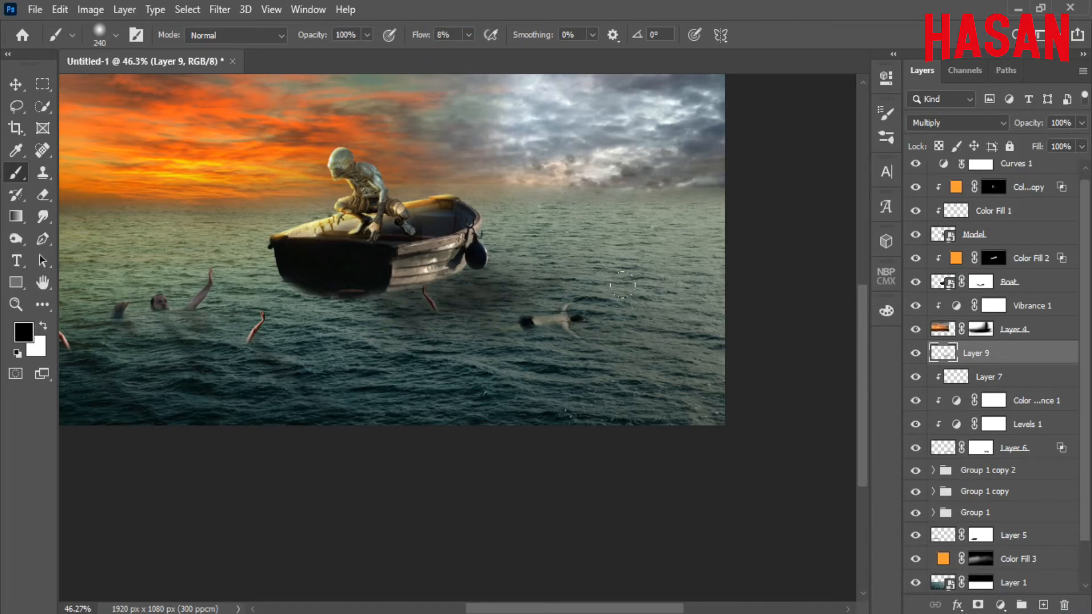
mouse_move(642, 314)
left_mouse_down()
mouse_move(605, 338)
mouse_move(549, 336)
mouse_move(580, 347)
left_mouse_up()
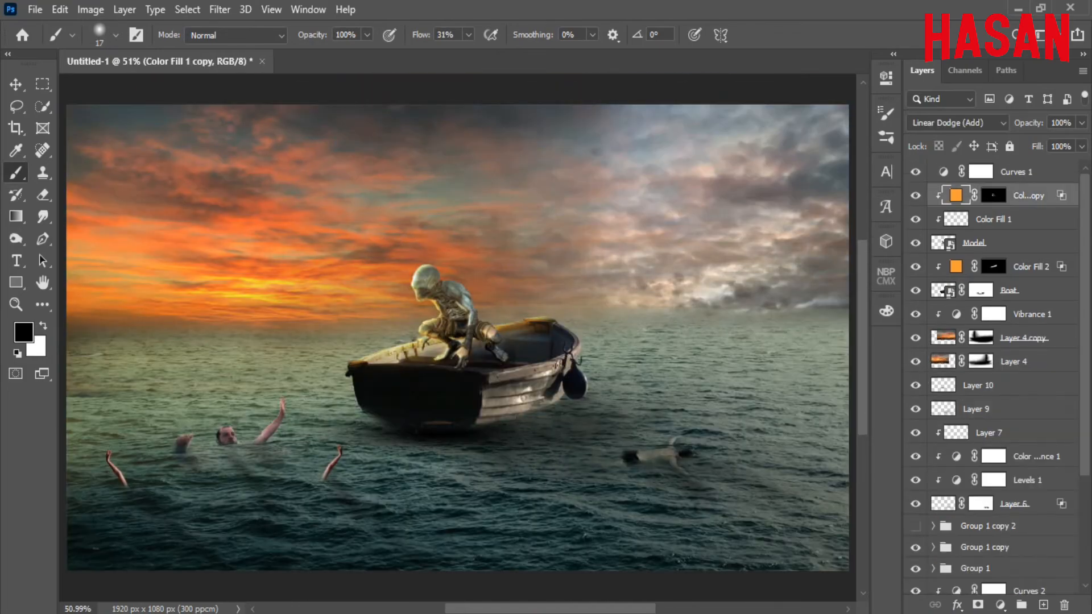
Bring the orange lens flare image into the composite as a new layer and set its blend mode to Screen.
left_click(1062, 563)
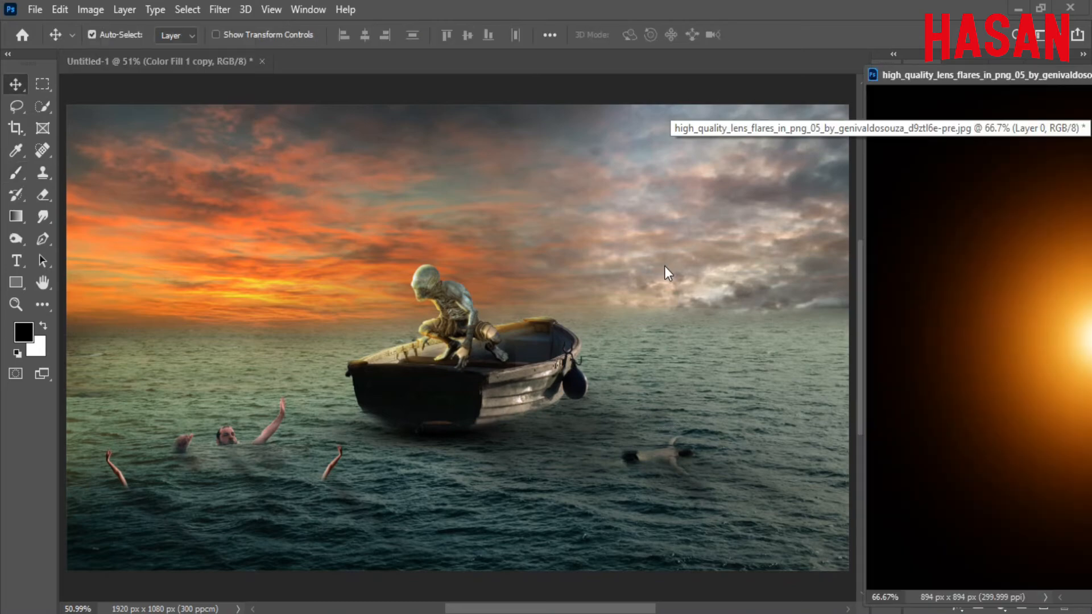
left_click_drag(1060, 379, 592, 310)
left_click_drag(1059, 73, 709, 16)
left_click(933, 17)
left_click(1004, 123)
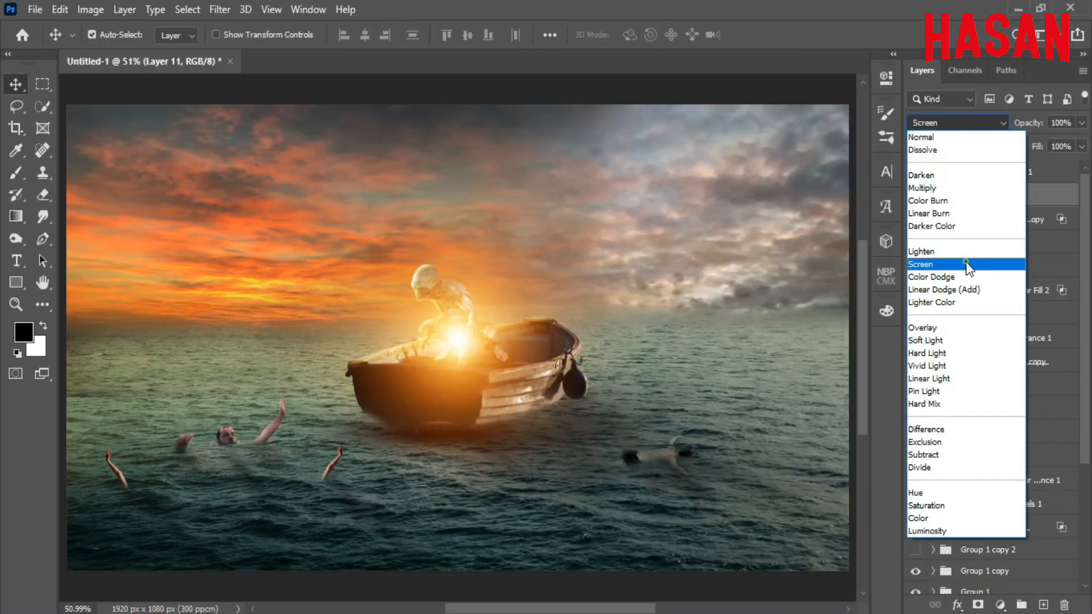
left_click(970, 263)
Free-transform the flare to about 39% size, distort its left corners, and move it over the sunset at the image's left edge.
key("ctrl+t")
mouse_move(354, 291)
left_mouse_down()
mouse_move(211, 276)
mouse_move(359, 285)
left_mouse_up()
left_click_drag(97, 491, 101, 420, "ctrl")
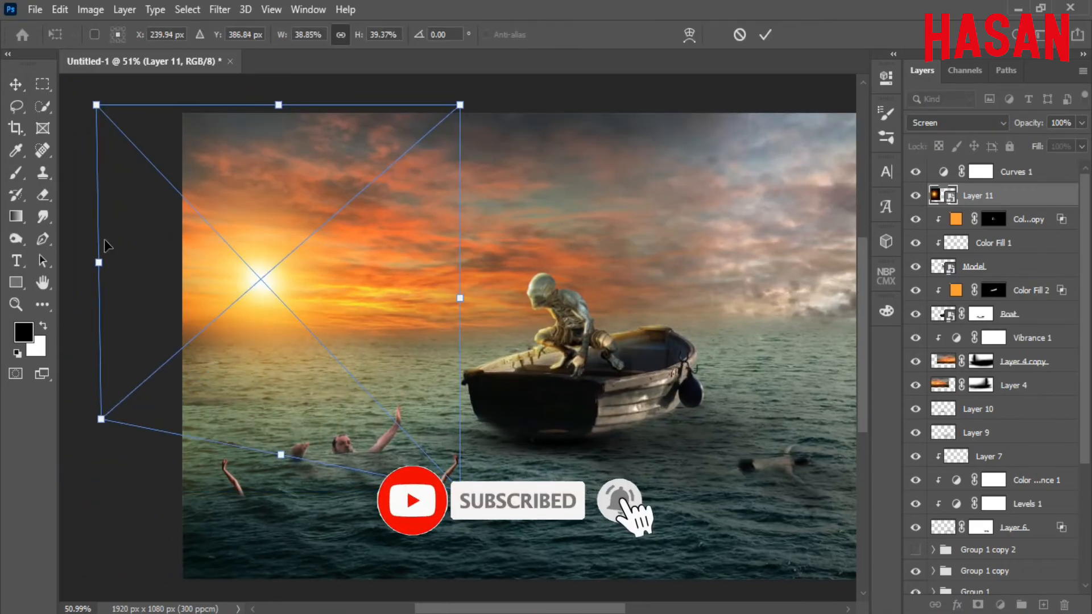
left_click_drag(96, 108, 90, 184, "ctrl")
left_click_drag(253, 270, 190, 288)
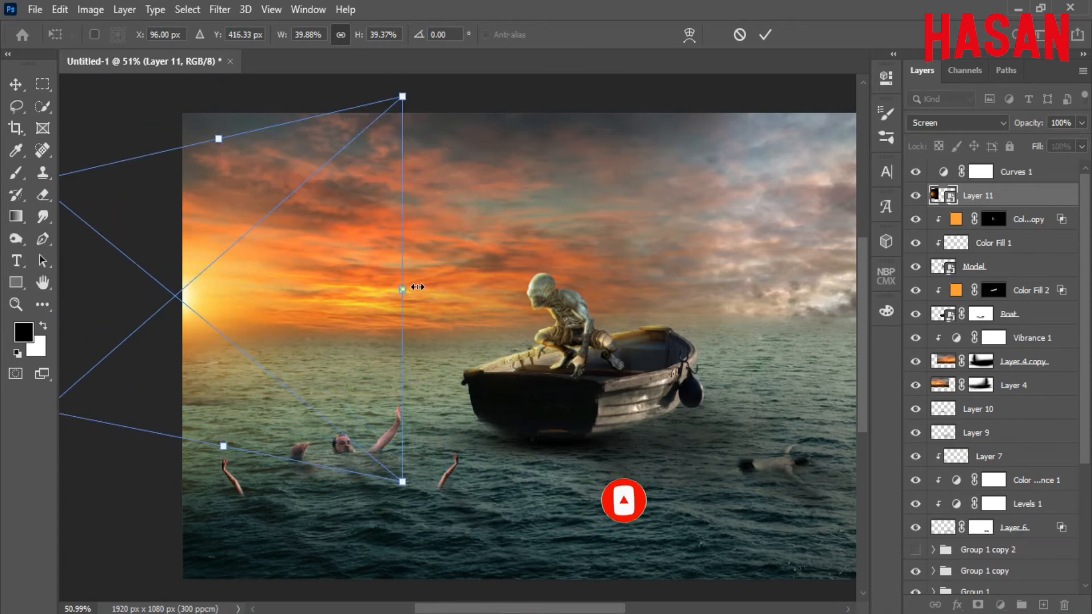
Scale the flare to about 47% width and 53% height, rotate it to about 6.6°, and place it over the horizon between the image's edge and the boat.
mouse_move(417, 288)
left_mouse_down()
mouse_move(457, 277)
mouse_move(430, 279)
left_mouse_up()
left_click_drag(306, 348, 289, 303)
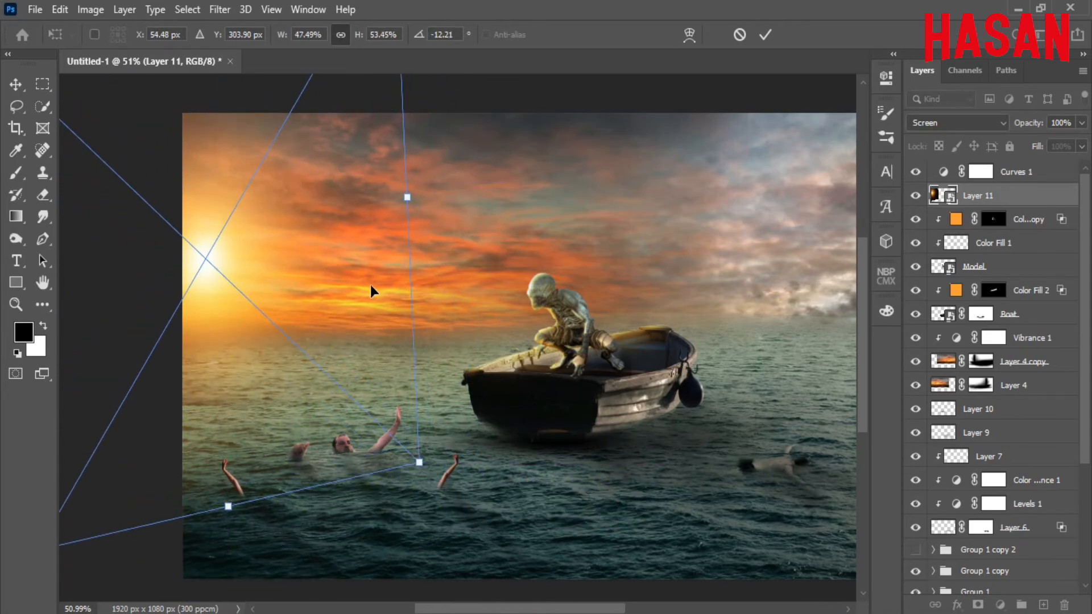
left_click_drag(442, 313, 398, 301, "ctrl")
left_click_drag(341, 284, 366, 296)
left_click_drag(455, 88, 510, 140)
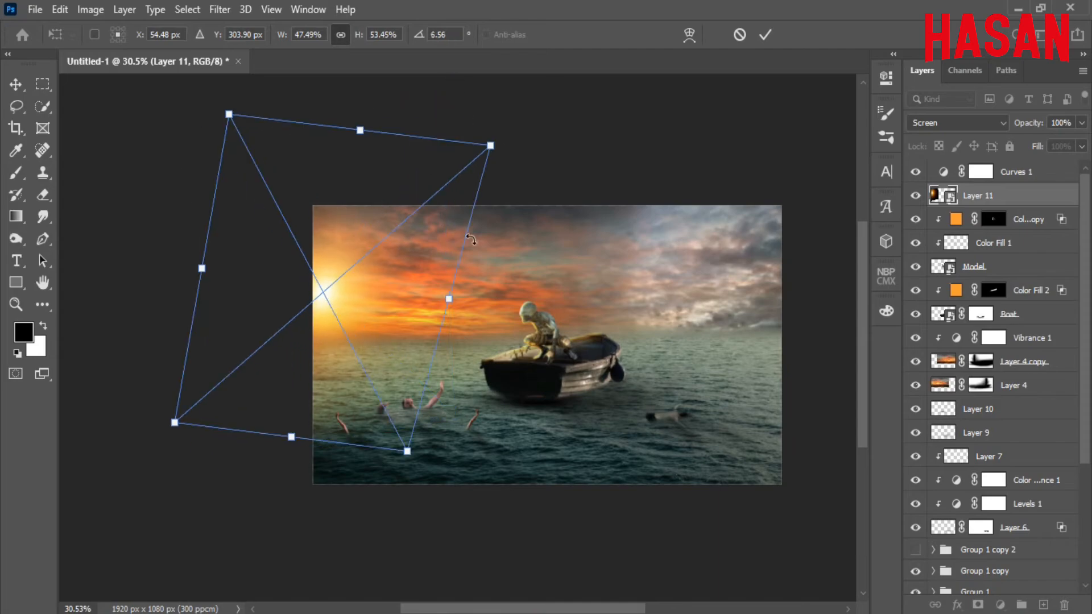
left_click_drag(367, 298, 422, 319)
key("Return")
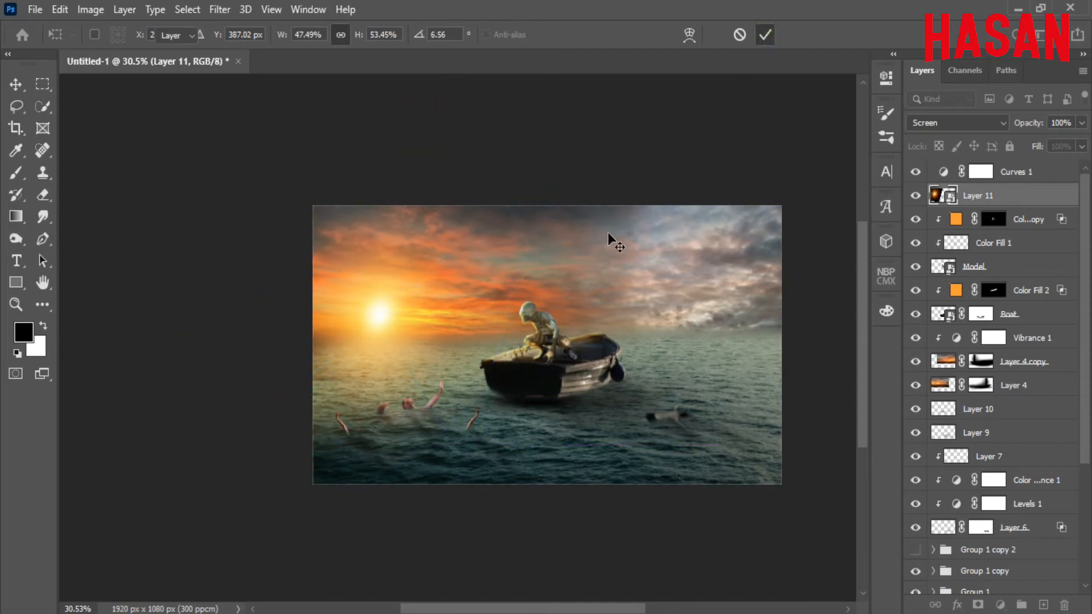
Lower the flare layer's opacity to 67% and move the flare back to the sunset at the image's left edge.
key("ctrl+0")
left_click_drag(1027, 128, 1002, 128)
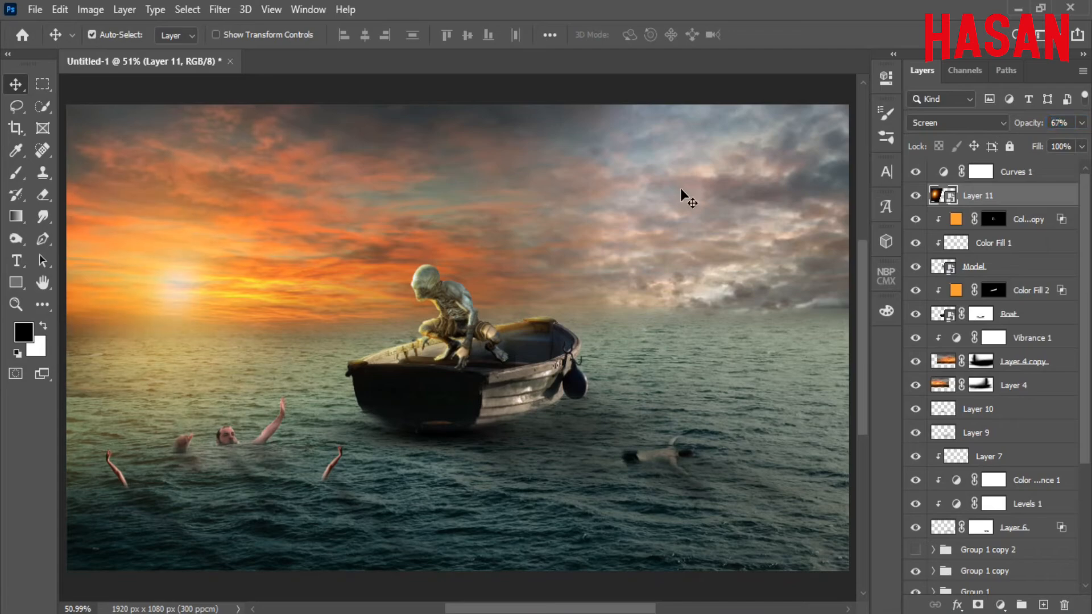
key("ctrl+t")
scroll(239, 276, "down", 3)
left_click_drag(214, 275, 145, 278)
left_click_drag(252, 283, 272, 285)
left_click(765, 35)
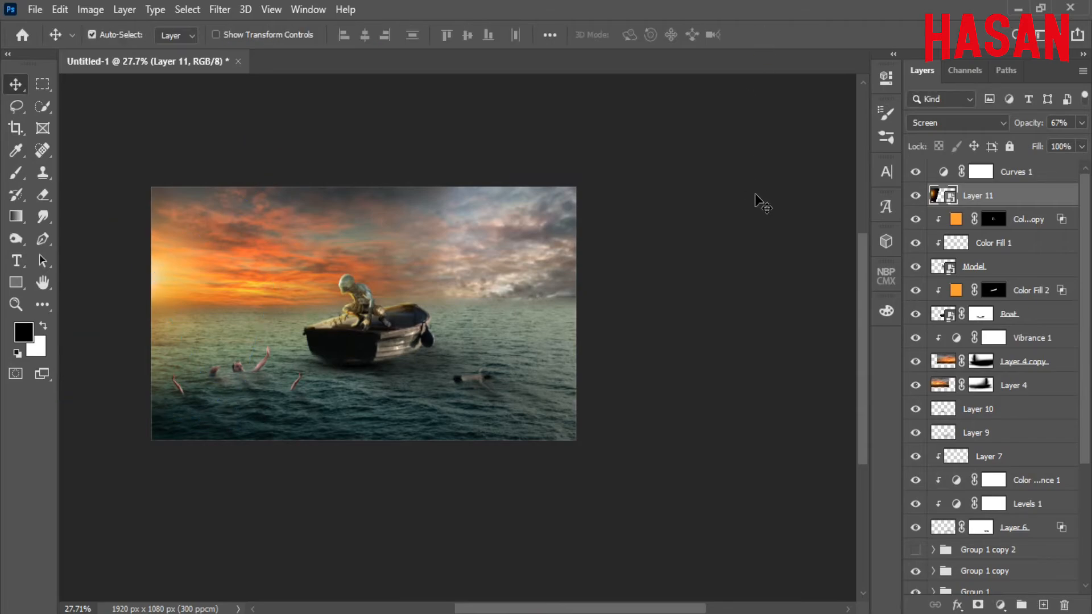
left_click(15, 304)
left_click(480, 35)
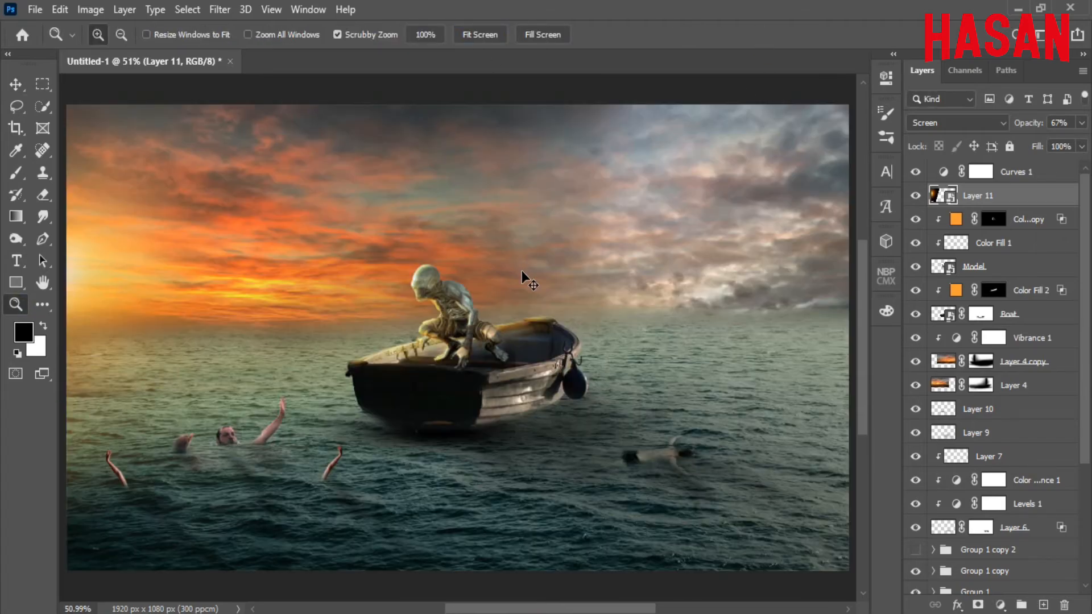
Create a new layer above the Curves adjustment and set up a soft black brush of about 428 px, Hard Mix mode, 1% flow.
key("v")
key("alt+bracketright")
scroll(592, 352, "down", 3)
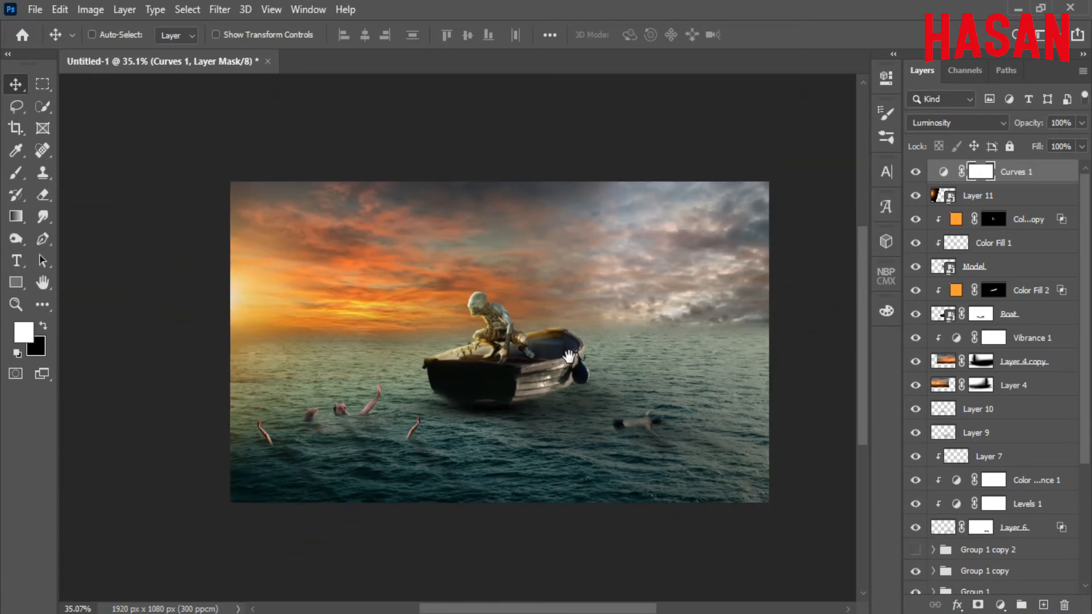
scroll(591, 351, "right", 2)
left_click(1043, 605)
key("b")
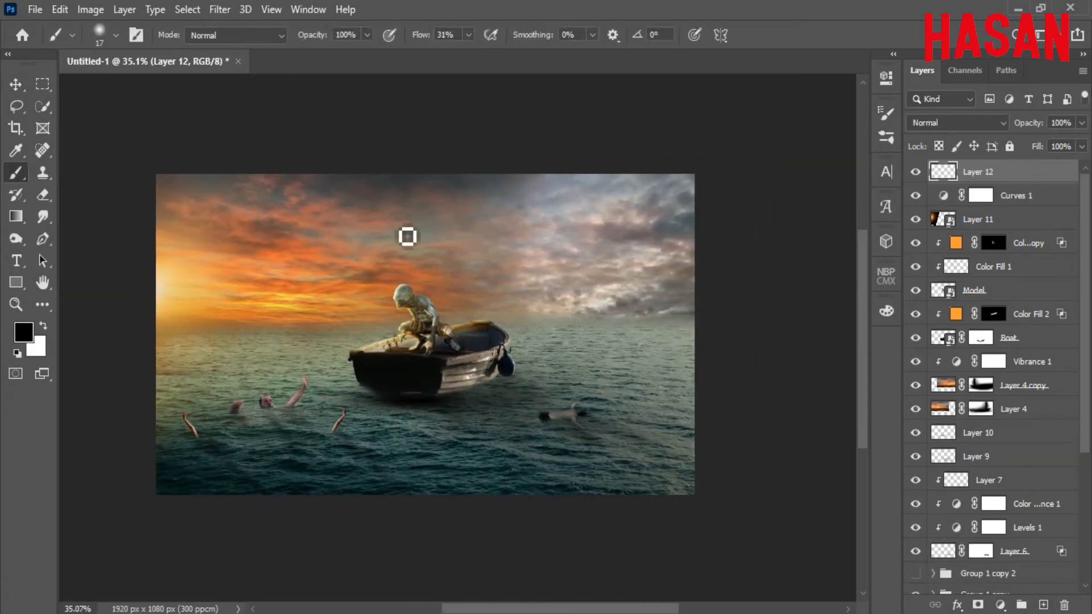
right_click(341, 265, "alt")
left_click_drag(419, 39, 392, 41)
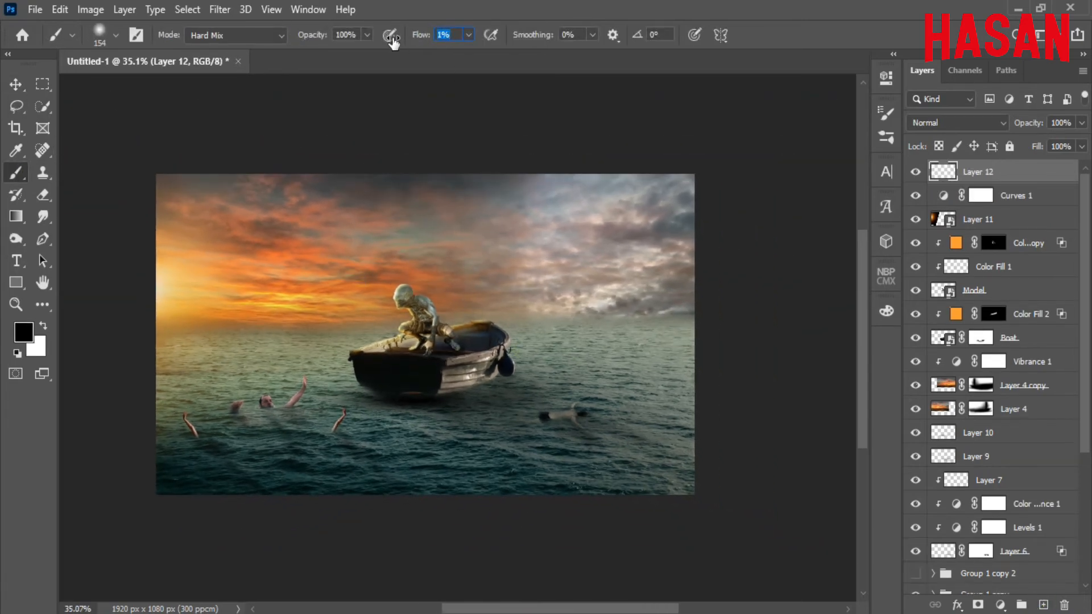
left_click_drag(654, 217, 654, 341)
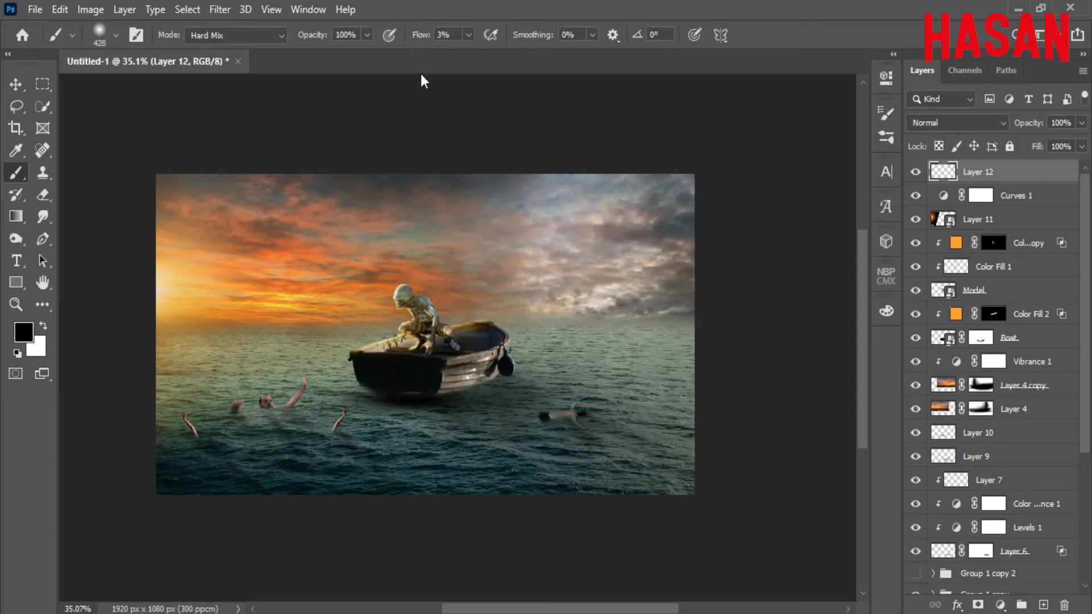
left_click_drag(424, 37, 422, 38)
Paint faint black over the grey clouds and water on the side opposite the sunset to darken them.
left_click_drag(612, 227, 529, 459)
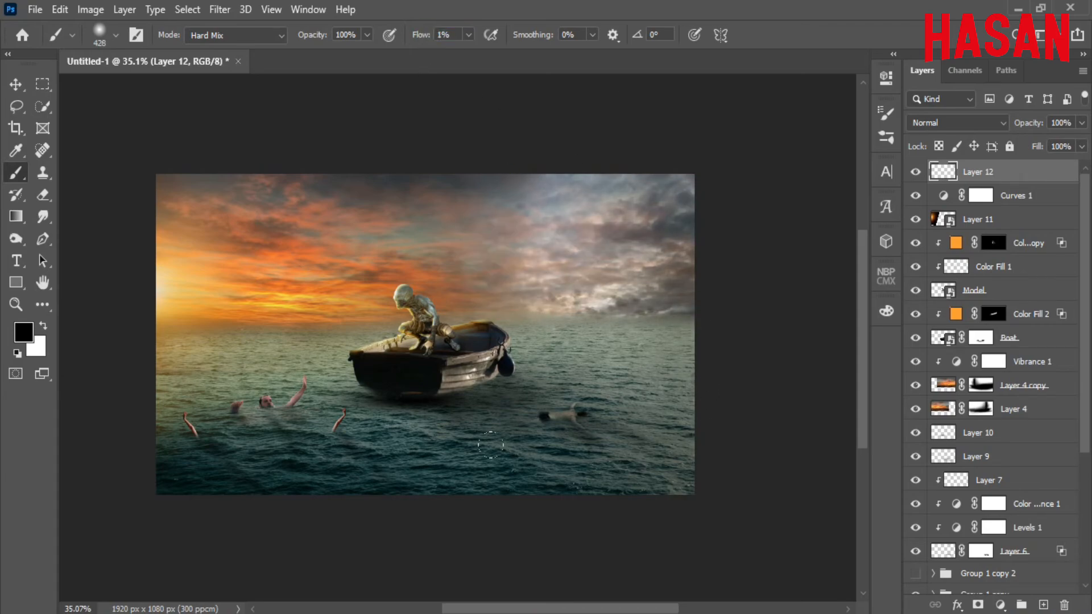
mouse_move(526, 232)
left_mouse_down()
mouse_move(591, 239)
mouse_move(712, 353)
left_mouse_up()
mouse_move(616, 317)
left_mouse_down()
mouse_move(626, 205)
mouse_move(677, 193)
mouse_move(572, 279)
left_mouse_up()
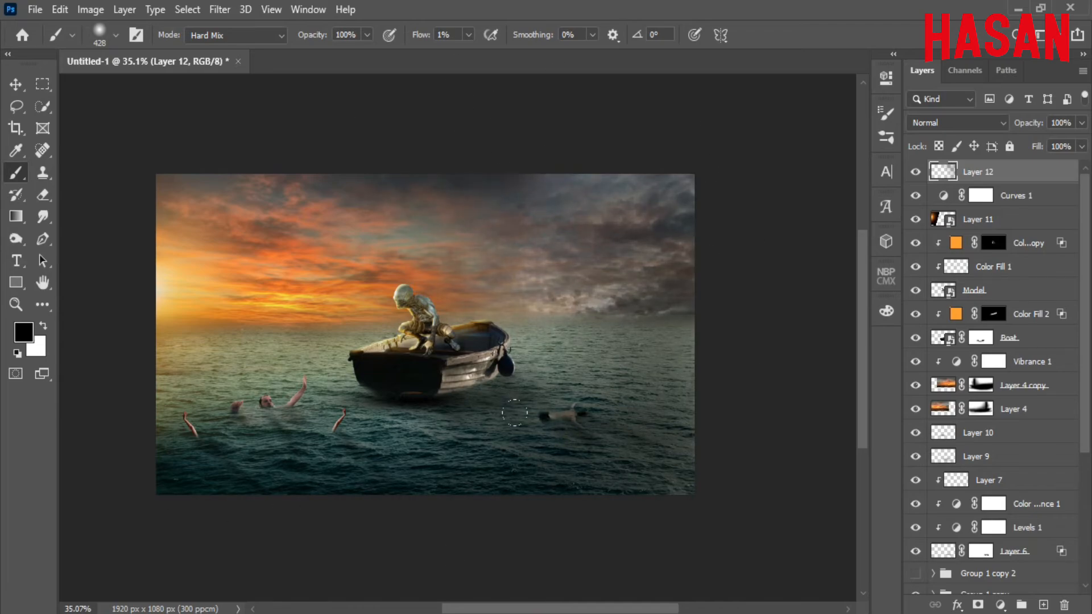
mouse_move(581, 308)
left_mouse_down()
mouse_move(403, 150)
mouse_move(513, 208)
mouse_move(436, 171)
mouse_move(316, 214)
mouse_move(387, 144)
mouse_move(630, 186)
left_mouse_up()
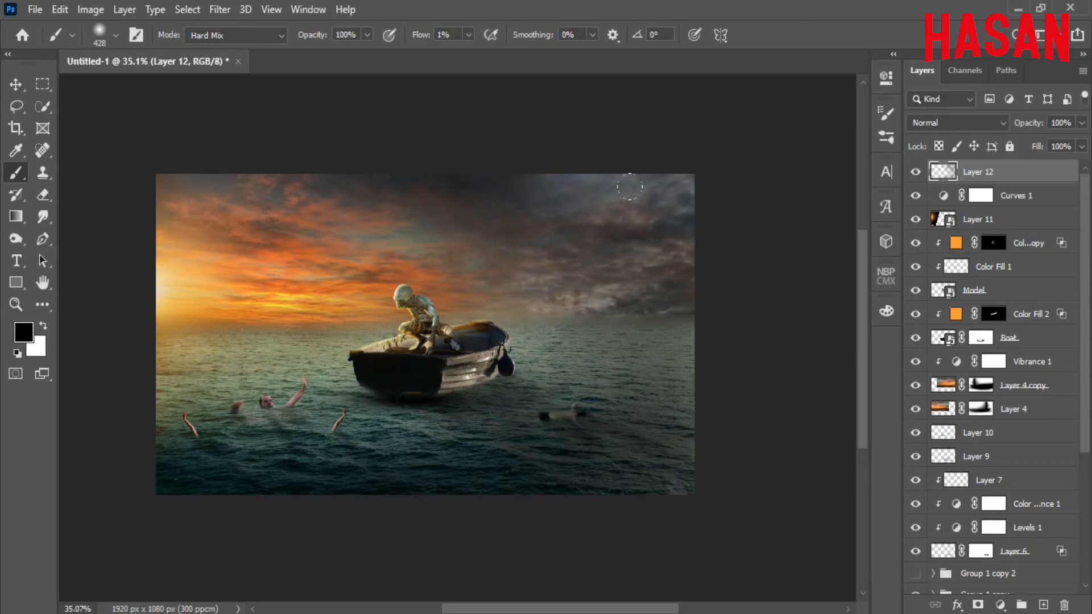
left_click(16, 306)
left_click(483, 34)
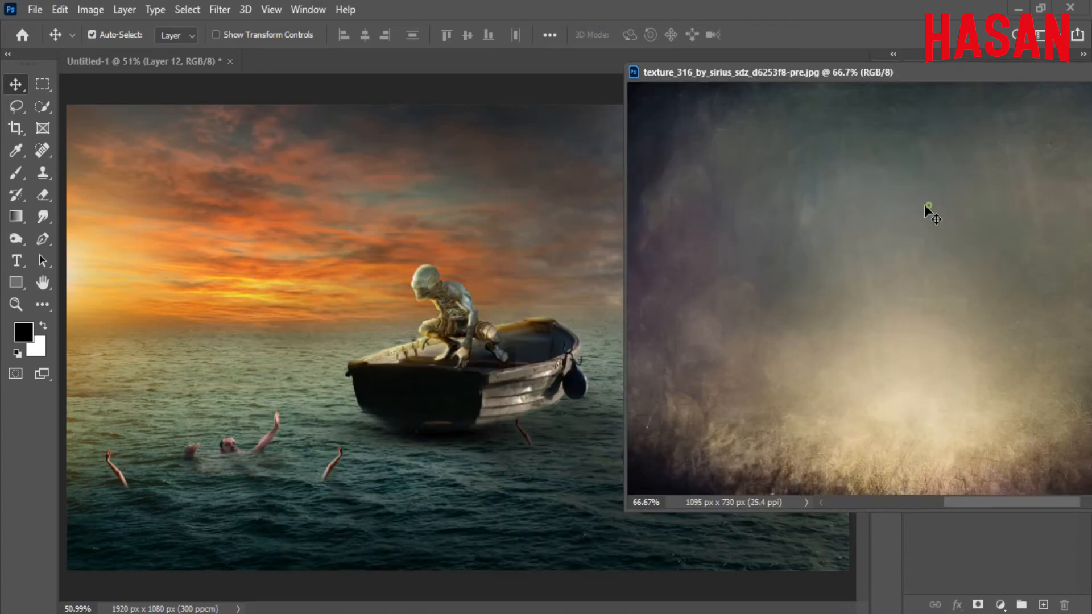
Bring the grunge texture image into the composite as the uppermost layer and convert it to a smart object.
left_click_drag(923, 203, 462, 273)
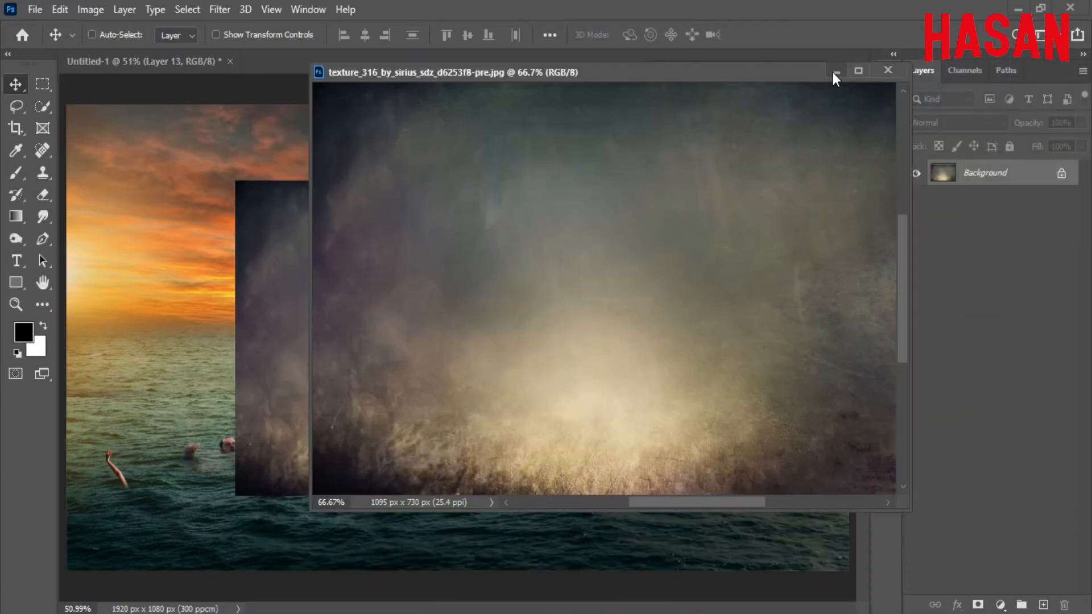
left_click(834, 73)
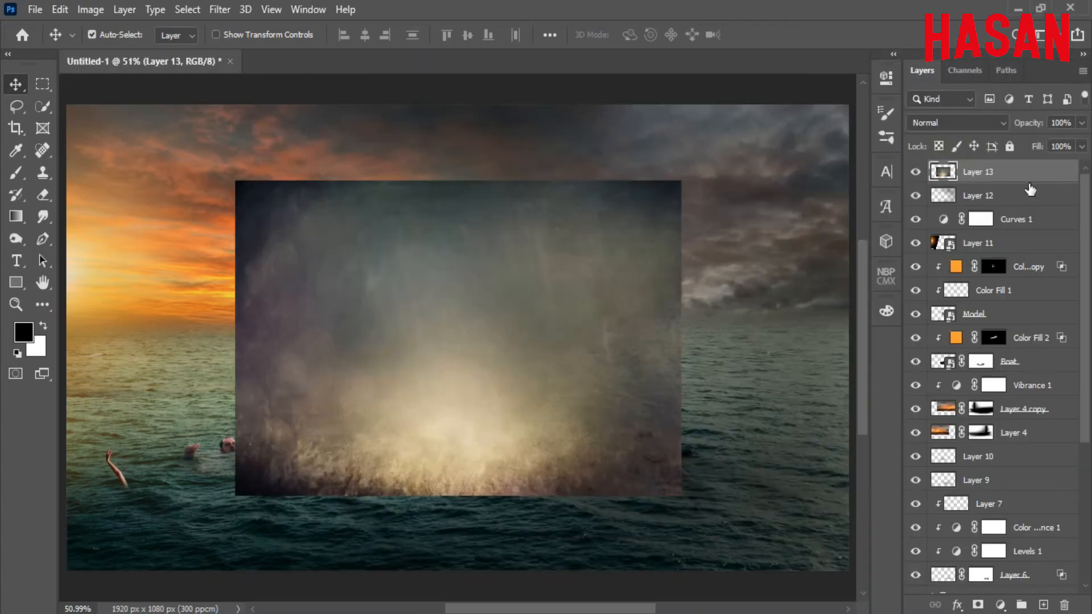
right_click(1039, 175)
left_click(891, 233)
Scale the texture to about 183% so it covers the whole canvas, and set its blend mode to Soft Light.
key("ctrl+t")
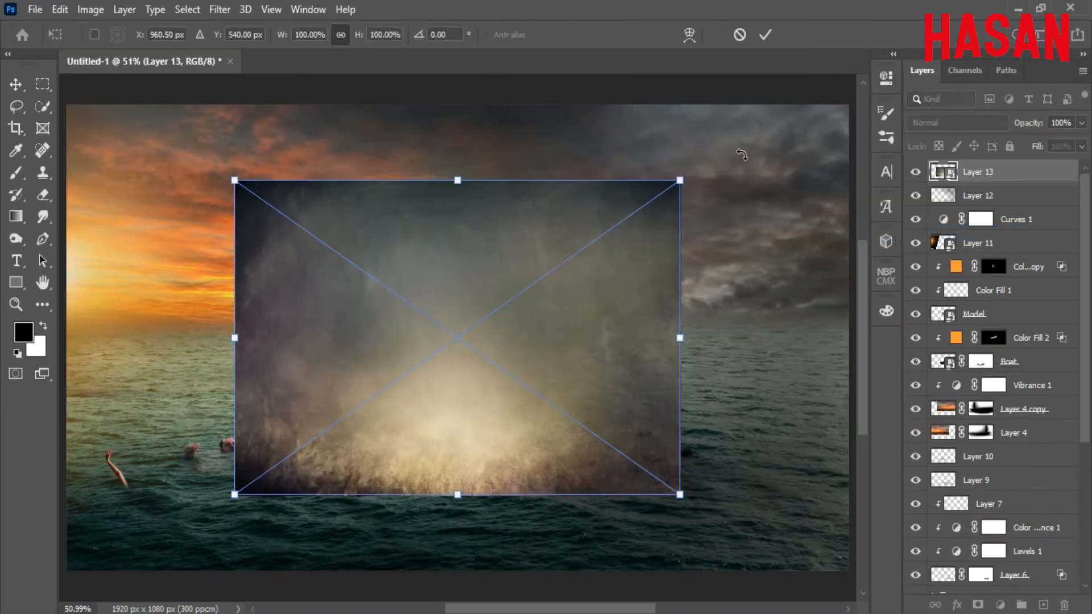
left_click_drag(681, 338, 855, 310)
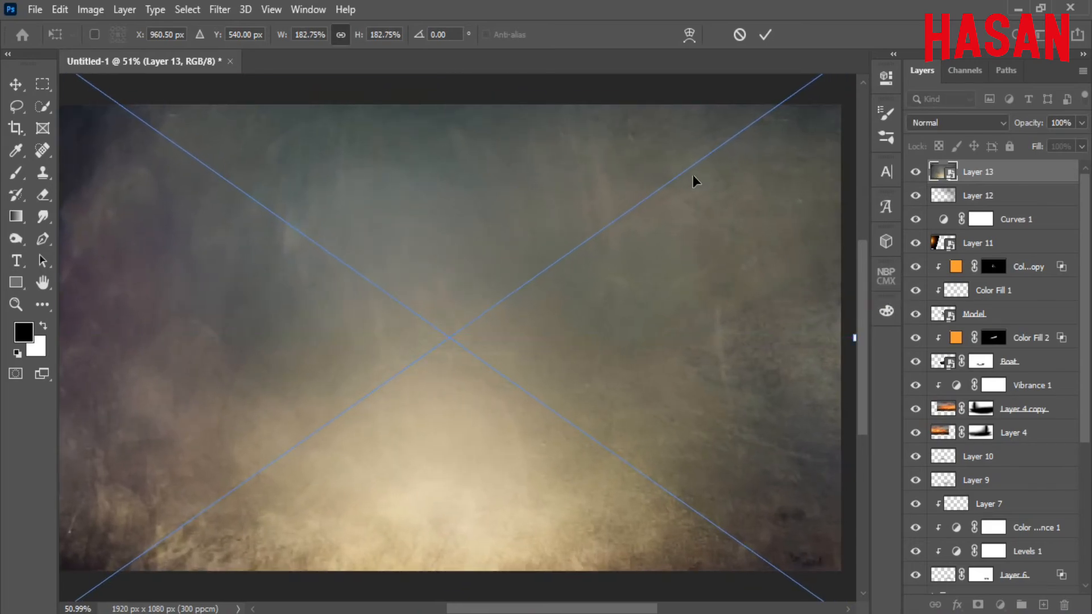
scroll(609, 339, "down", 3)
left_click(765, 34)
left_click(992, 124)
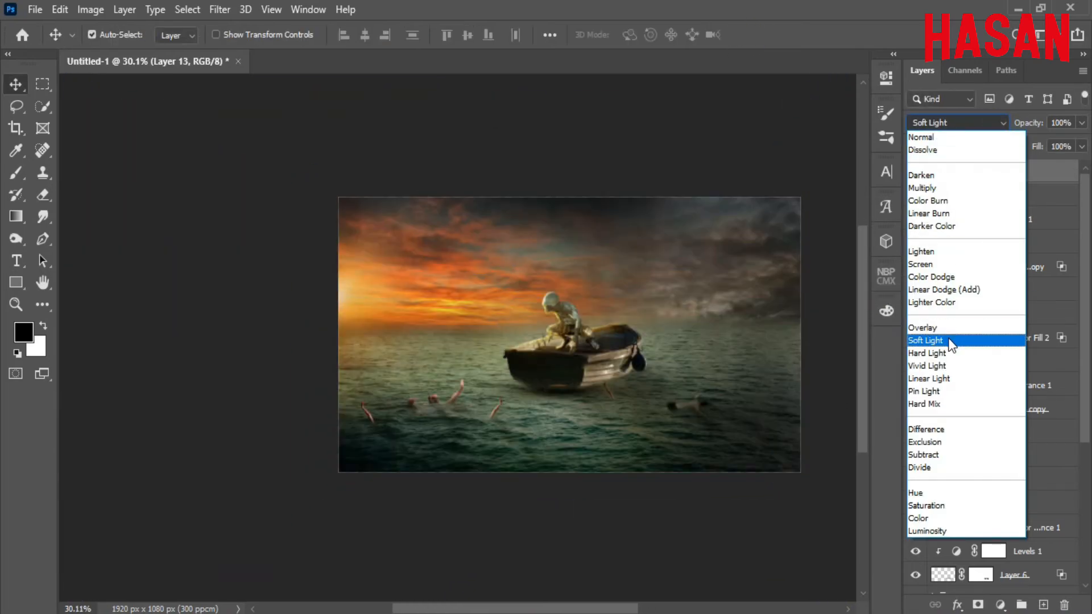
left_click(926, 241)
scroll(688, 332, "up", 1)
left_click_drag(744, 334, 688, 332)
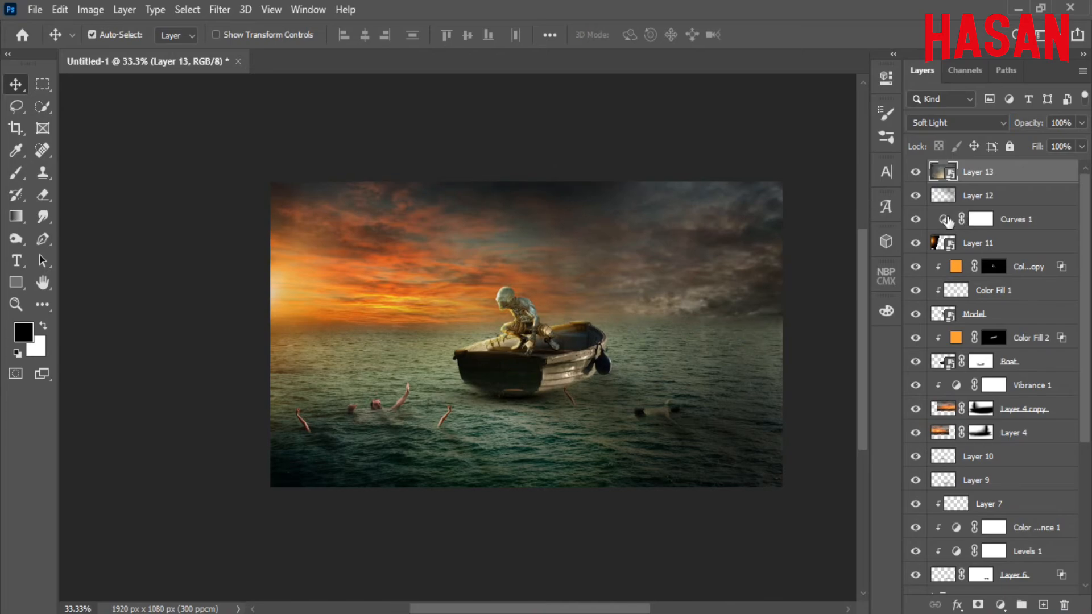
Lower the texture layer's opacity to 30% and compare the composite with and without it.
left_click(913, 174)
left_click(913, 174)
left_click_drag(1030, 124, 982, 124)
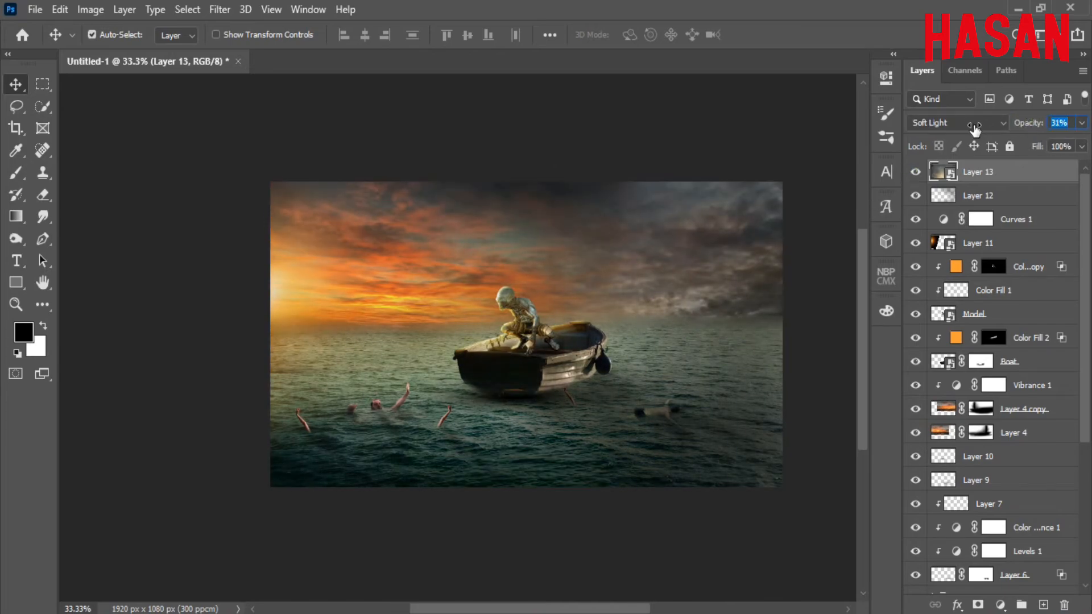
key("ctrl+0")
left_click(914, 173)
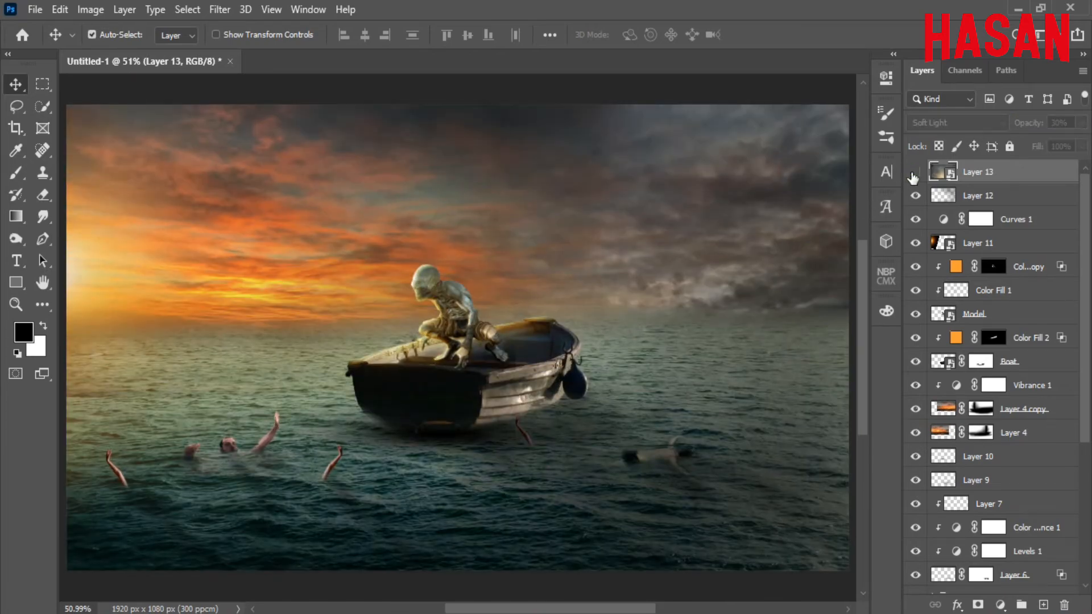
left_click(914, 173)
left_click(915, 173)
left_click(914, 173)
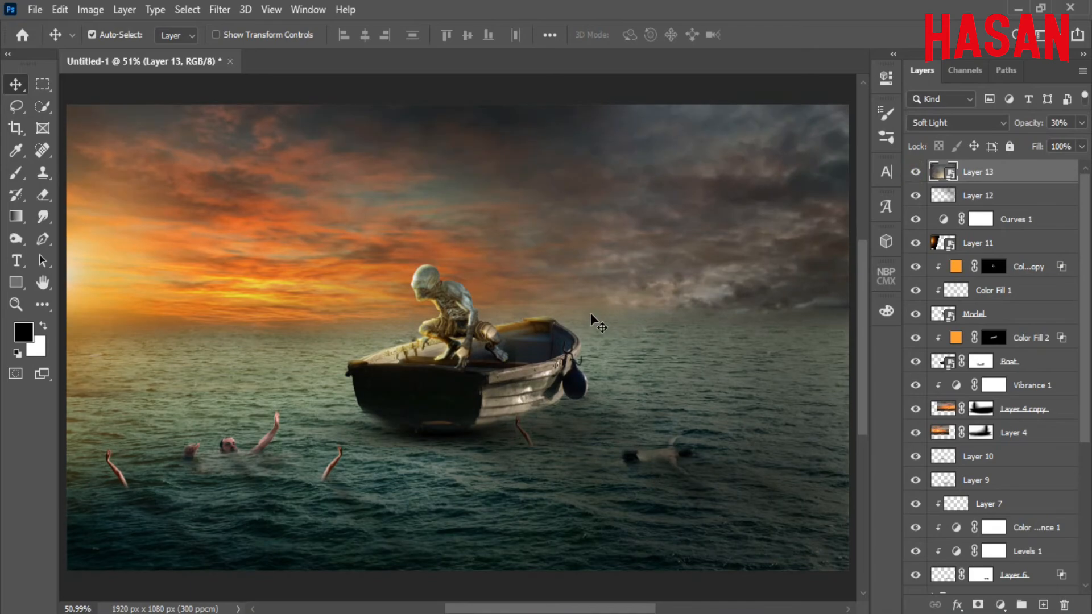
Apply Levels to the texture layer with midtones at 0.55 and white input at 211, and compare the layer on and off.
key("ctrl+l")
left_click_drag(476, 79, 807, 54)
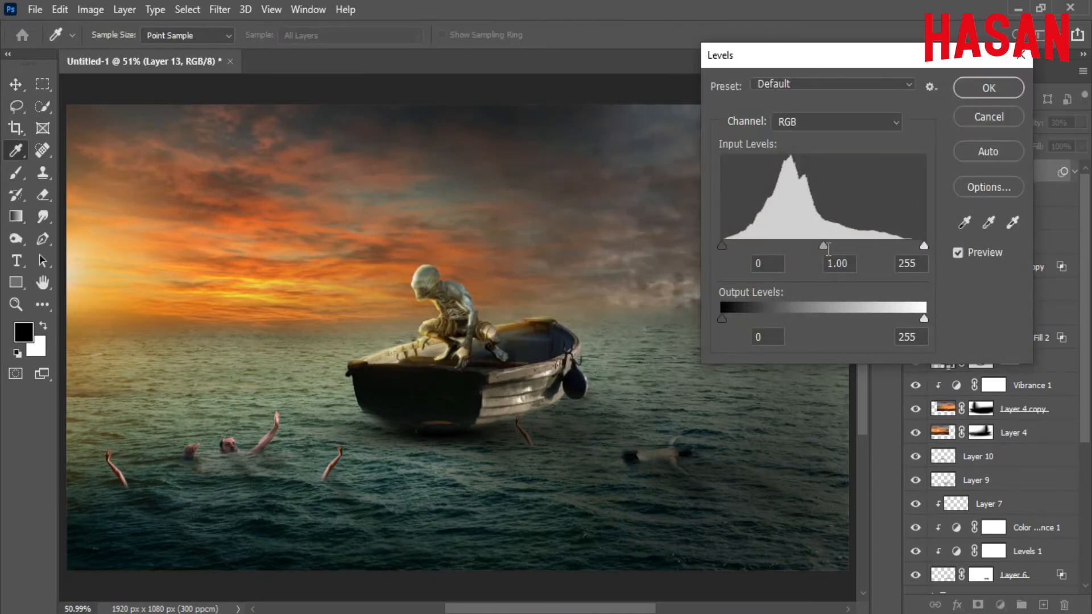
left_click_drag(827, 248, 889, 245)
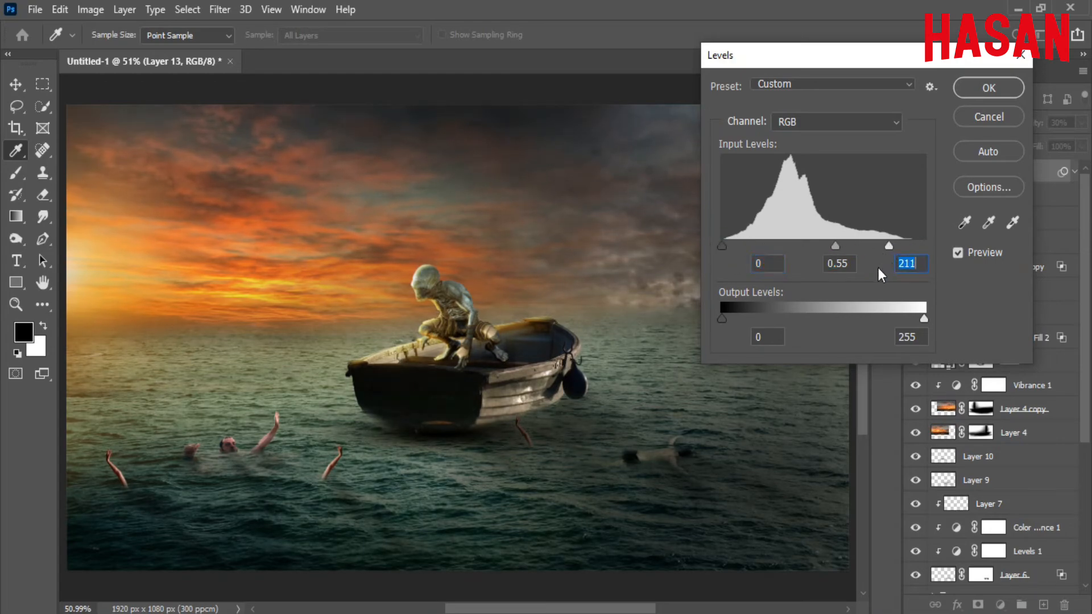
left_click_drag(889, 316, 889, 313)
left_click(990, 88)
left_click(918, 178)
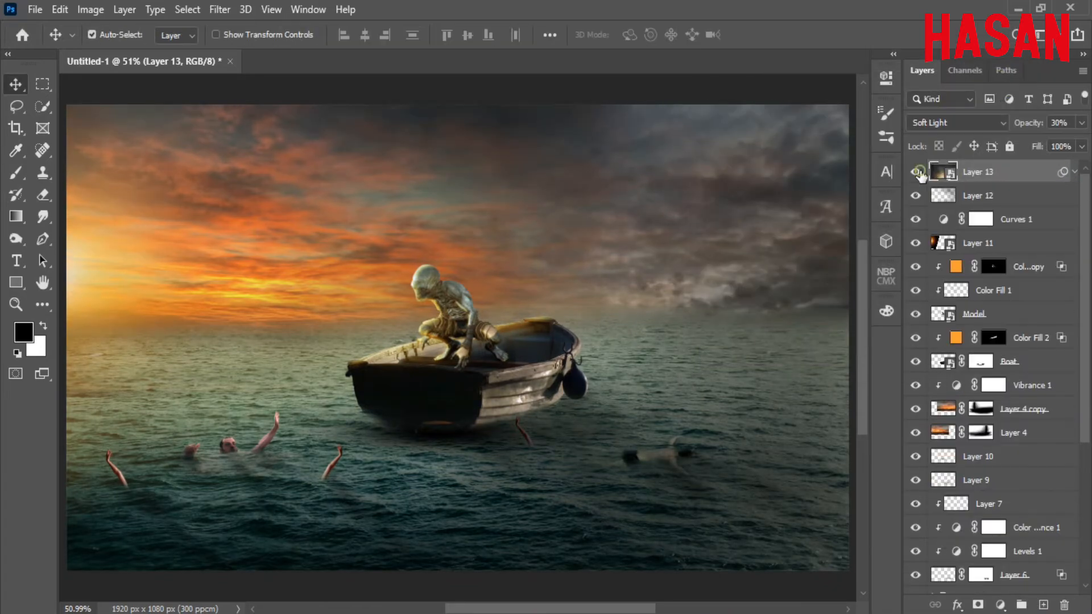
left_click(919, 175)
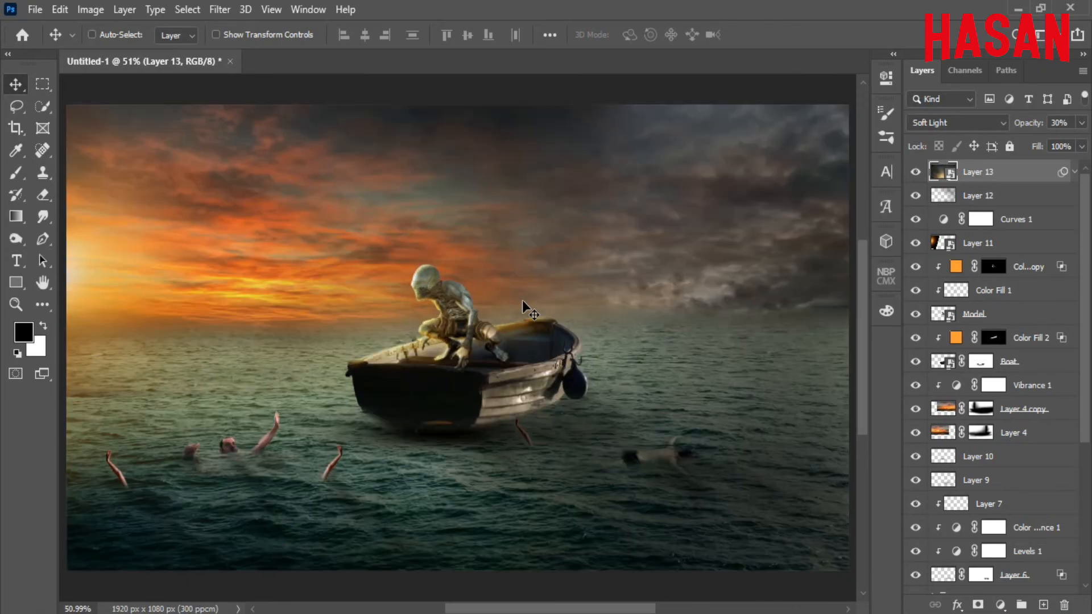
Add a Color Balance adjustment layer with midtones at red +3 and yellow -3, and shift the shadows' blue to +9.
left_click(1000, 606)
left_click(1008, 488)
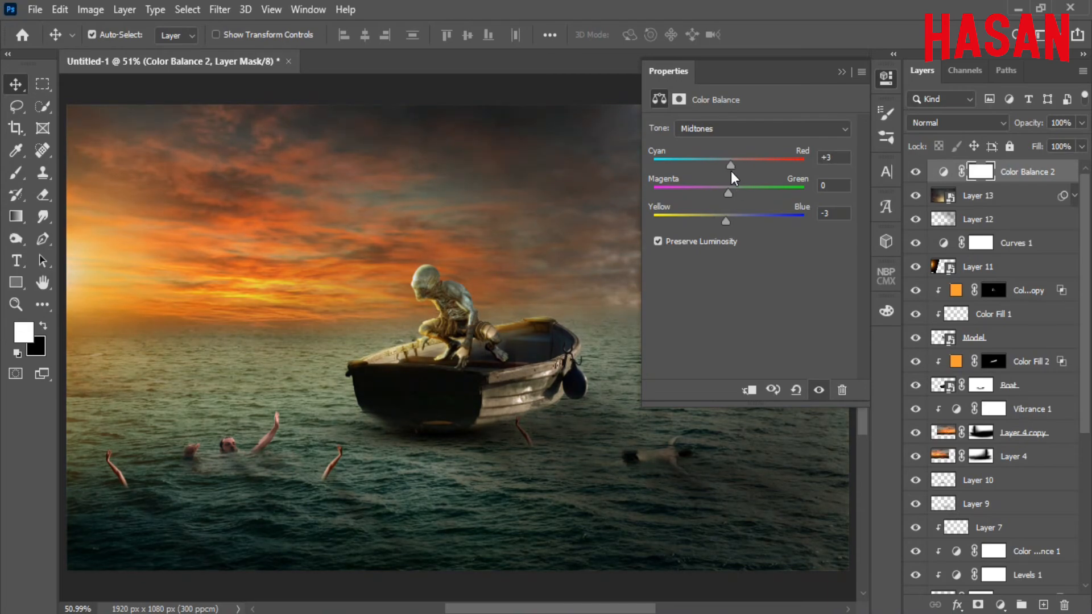
left_click(796, 129)
left_click(739, 140)
left_click_drag(729, 221, 735, 223)
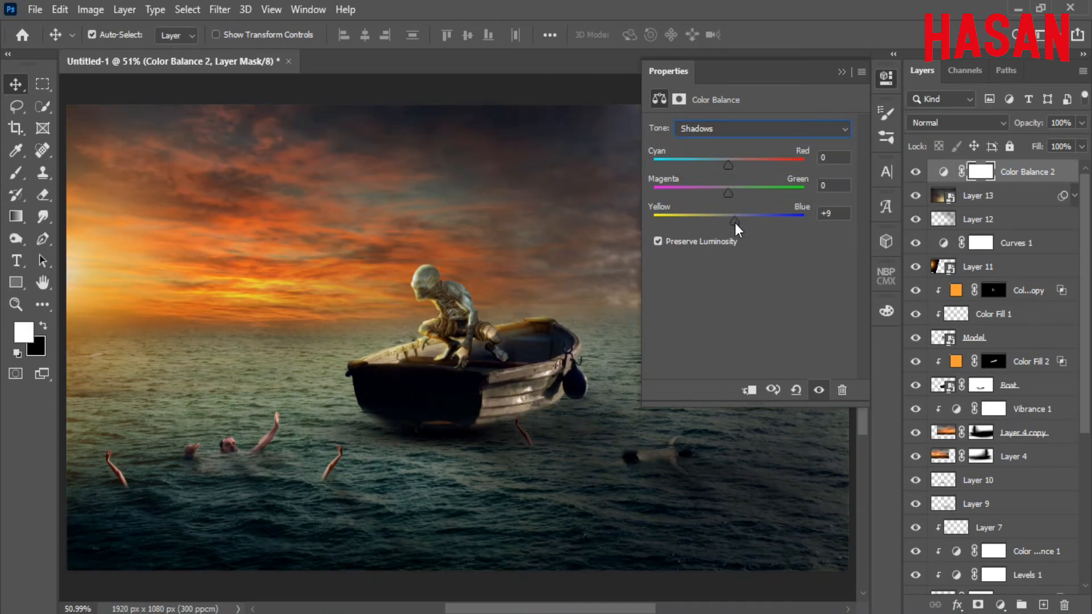
left_click_drag(729, 166, 729, 169)
Shift the Color Balance highlights toward yellow and fine-tune their remaining color sliders.
left_click(794, 131)
left_click(783, 170)
left_click_drag(727, 221, 714, 224)
left_click_drag(728, 165, 725, 197)
left_click(842, 73)
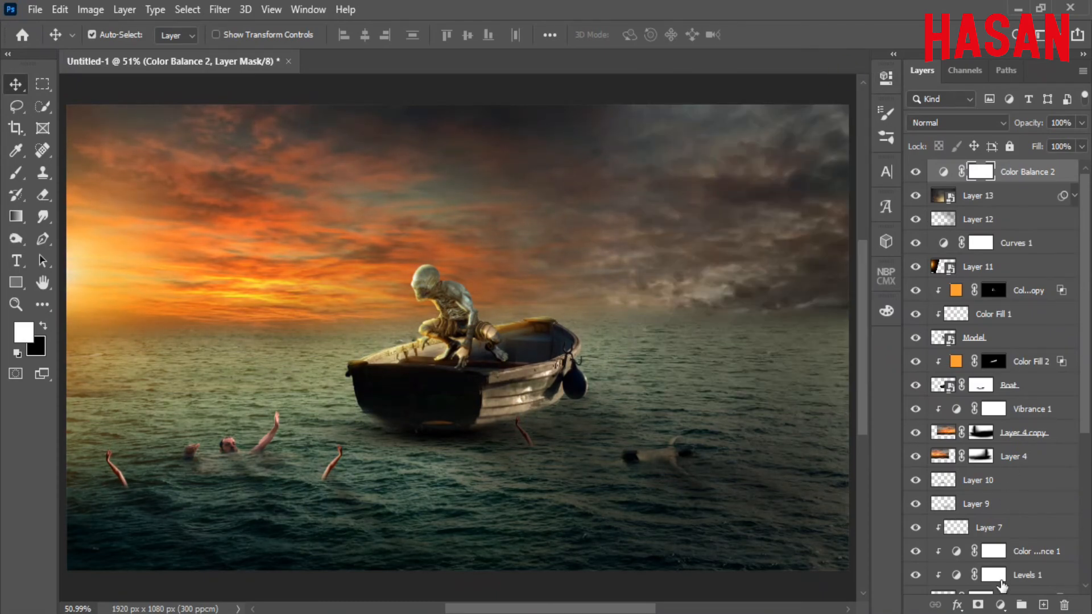
Add a Curves adjustment layer, raise the blue channel's black point slightly and lower its white point, and compare the grading on and off.
left_click(1000, 604)
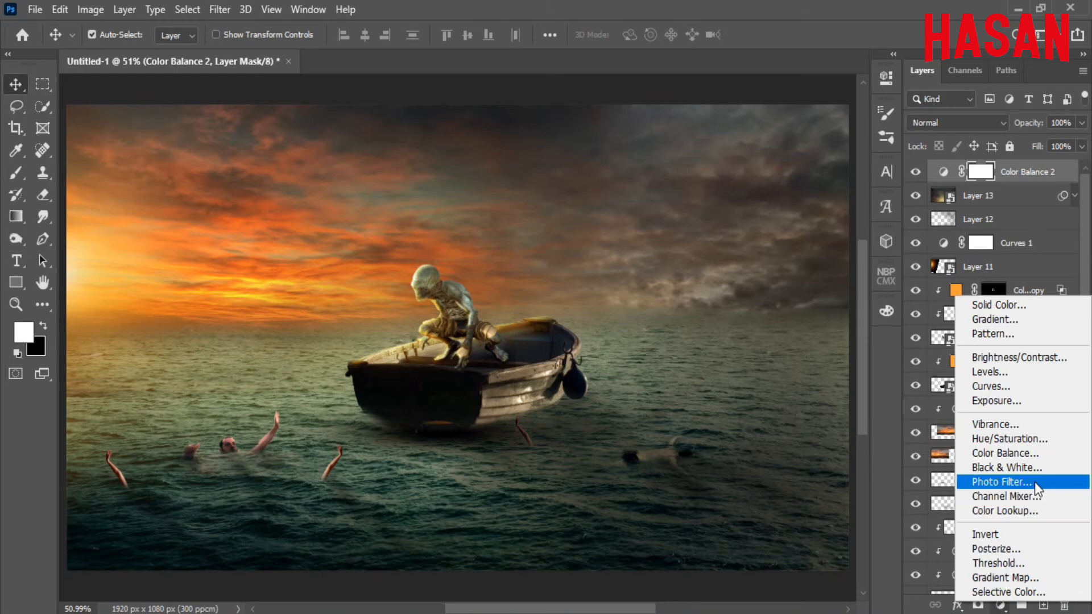
left_click(991, 386)
left_click(797, 149)
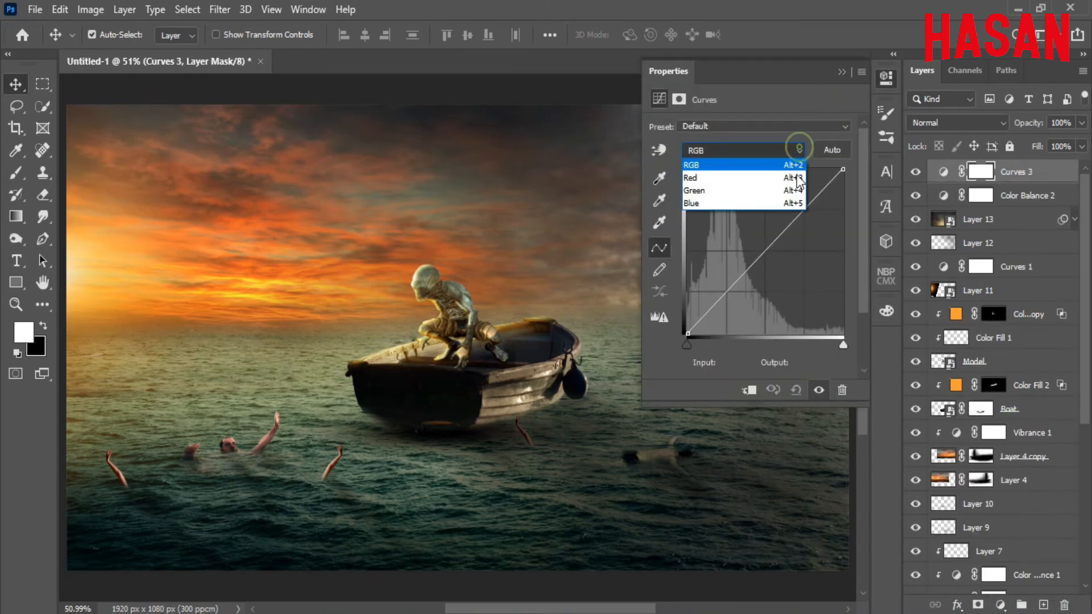
left_click(697, 203)
left_click_drag(687, 334, 671, 323)
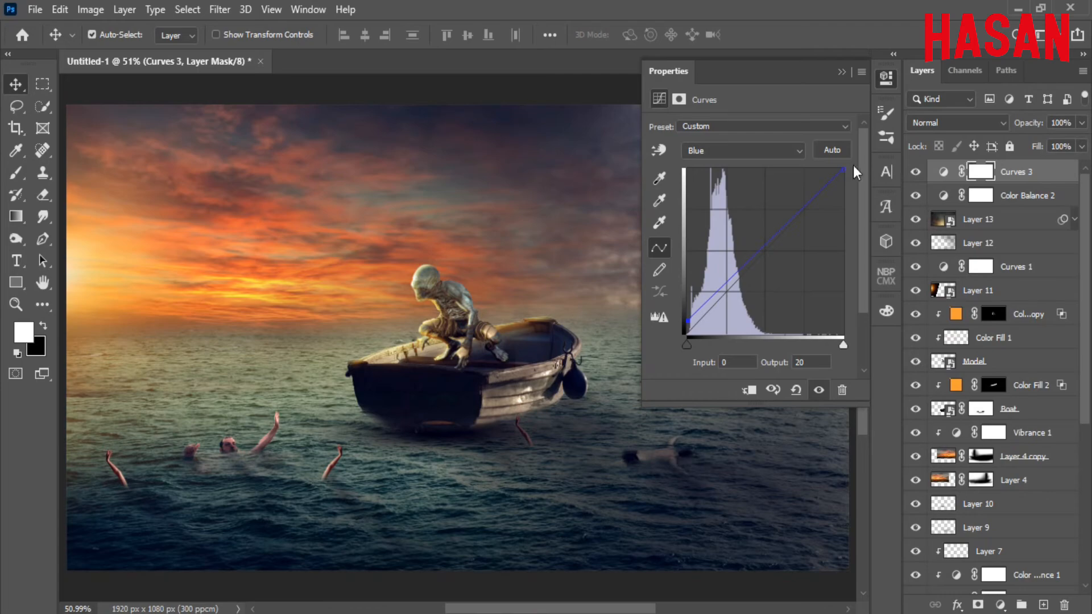
left_click_drag(843, 169, 843, 185)
left_click_drag(690, 325, 683, 328)
left_click(842, 72)
left_click(916, 172)
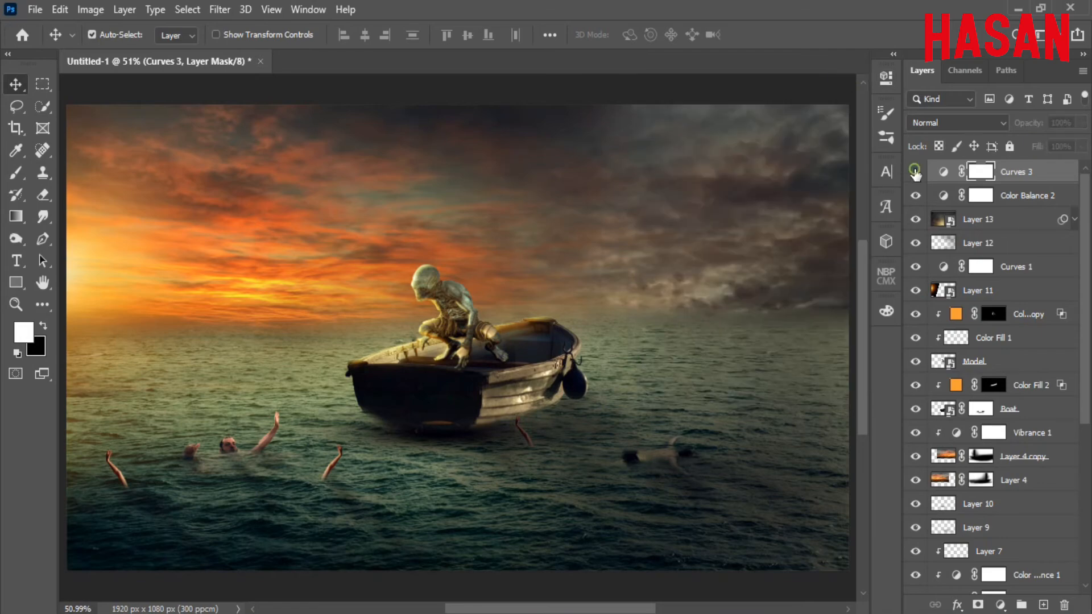
left_click(915, 172)
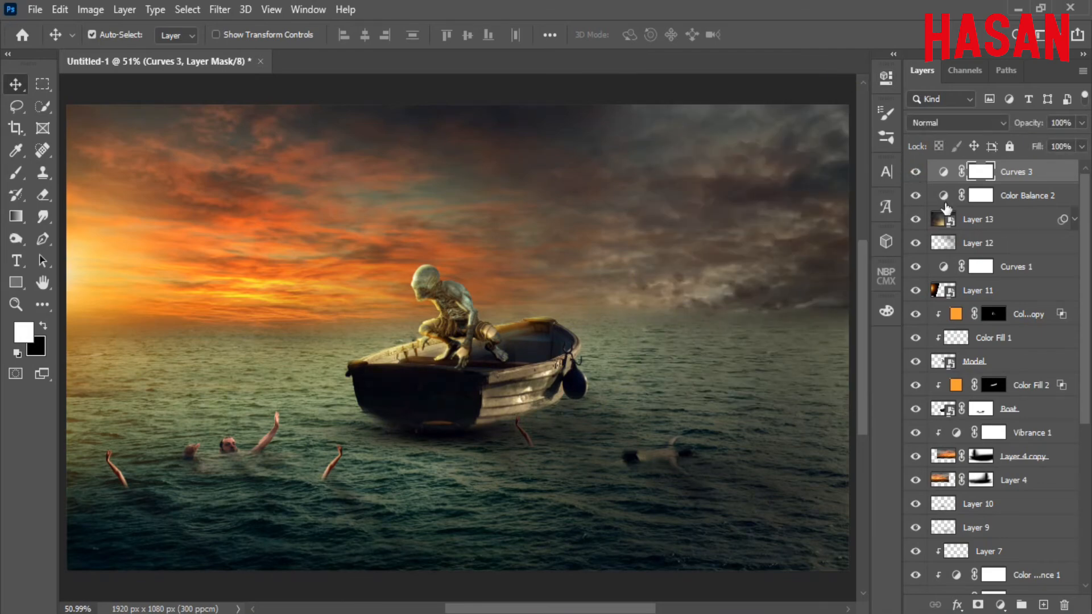
Add a Photo Filter adjustment layer, compare the Yellow filter with Cyan, keep Cyan, and lower the layer's opacity.
left_click(1000, 604)
left_click(995, 489)
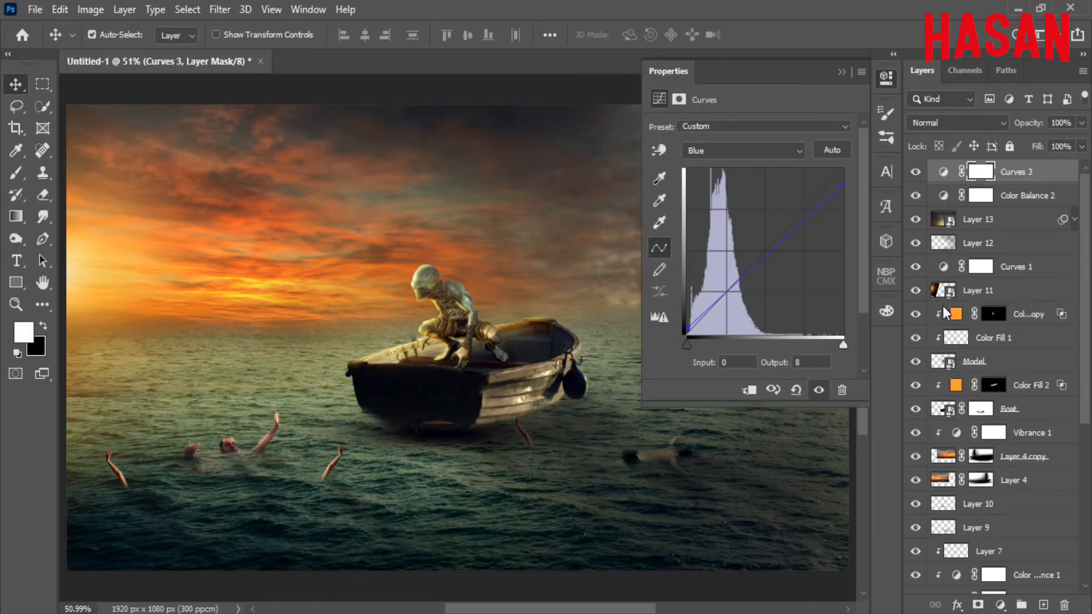
left_click(846, 127)
left_click(784, 275)
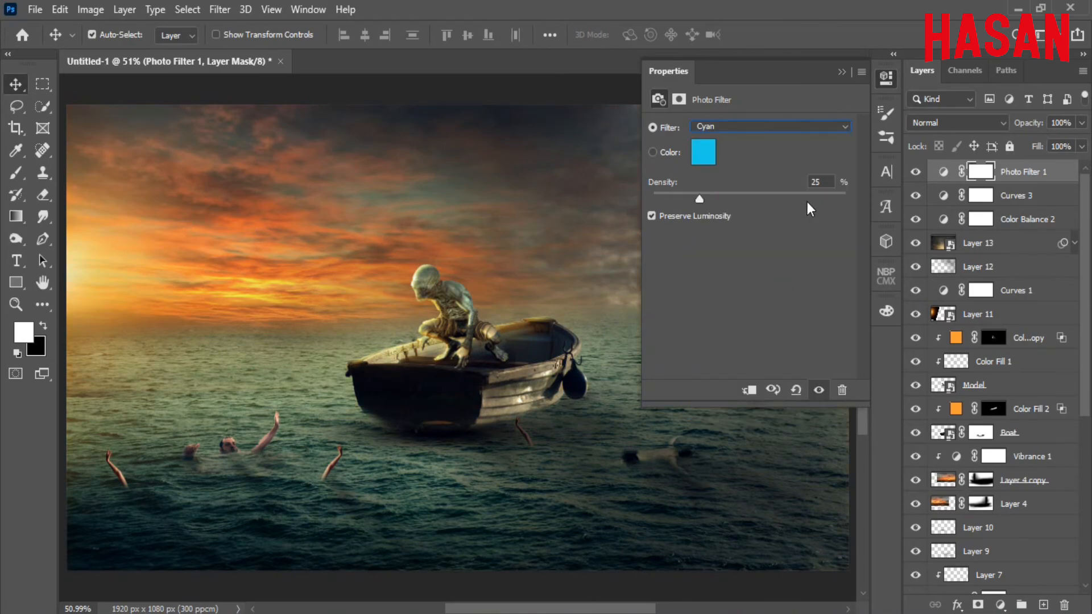
left_click(834, 125)
left_click(774, 244)
left_click(844, 124)
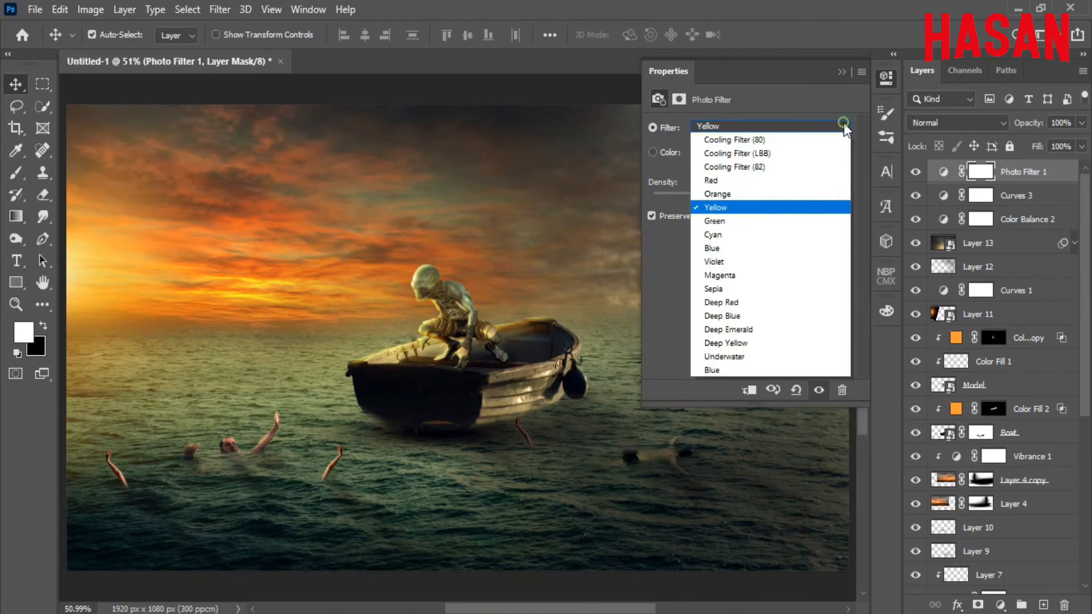
left_click(796, 234)
left_click(841, 72)
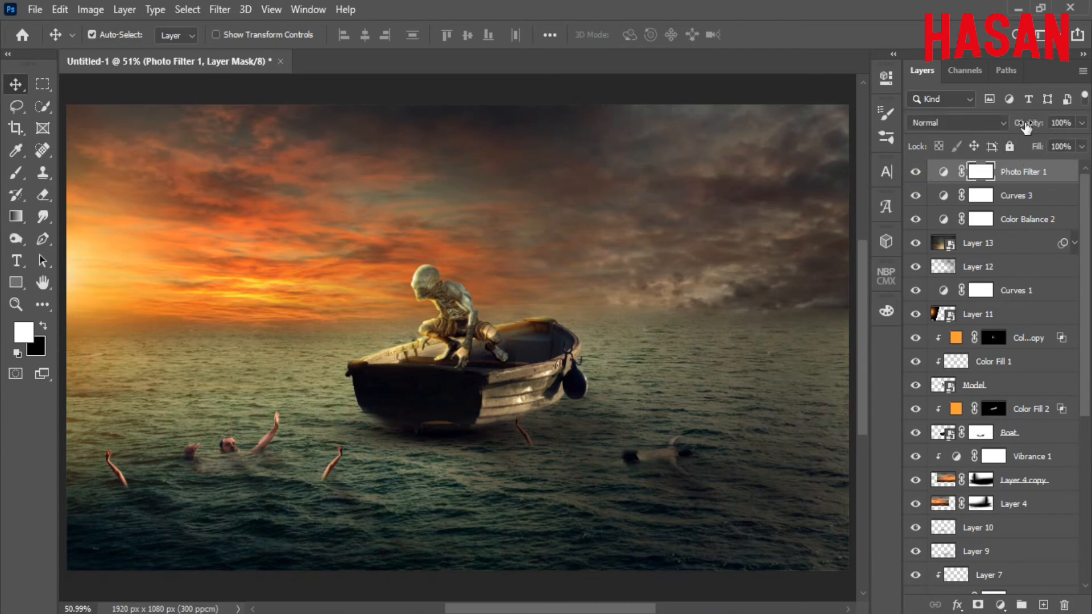
left_click_drag(1028, 123, 1002, 131)
Stamp all visible layers into a new merged layer, convert it to a smart object, and open the Camera Raw Filter.
key("ctrl+shift+alt+e")
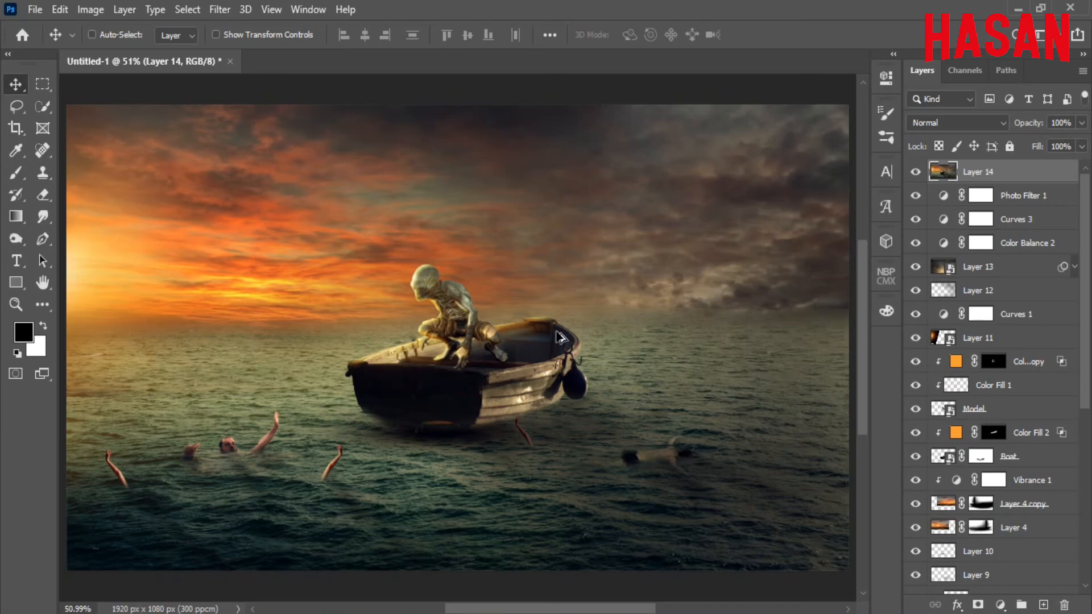
right_click(1008, 171)
left_click(842, 234)
left_click(219, 9)
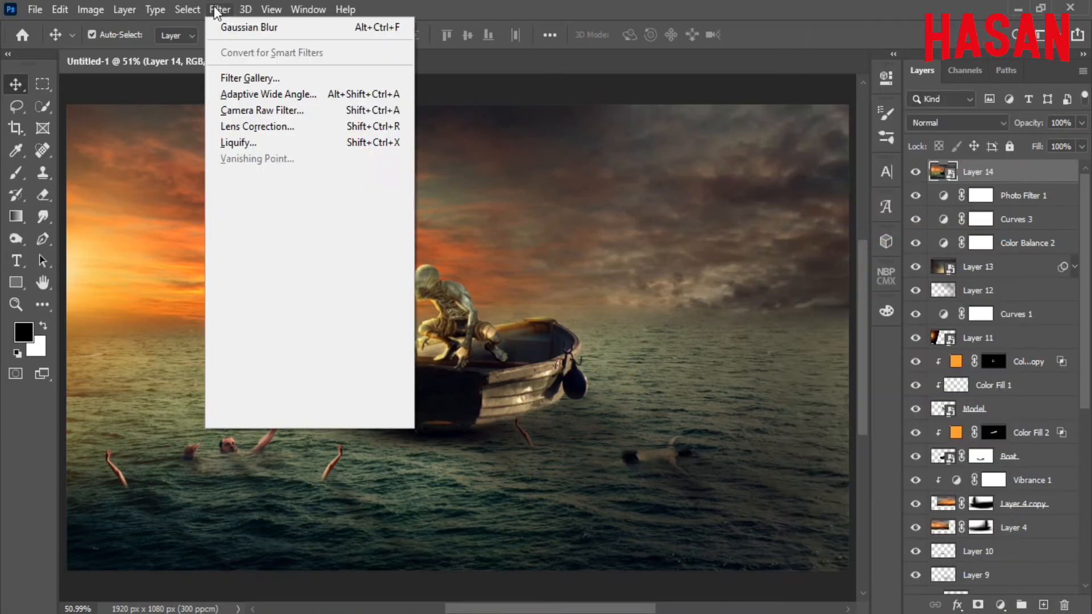
left_click(267, 111)
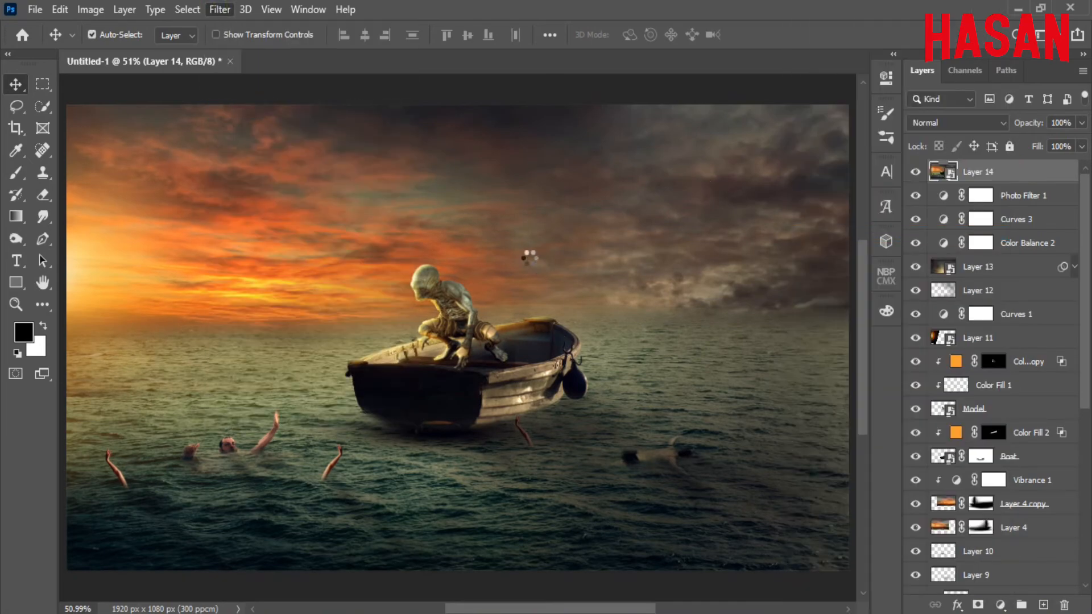
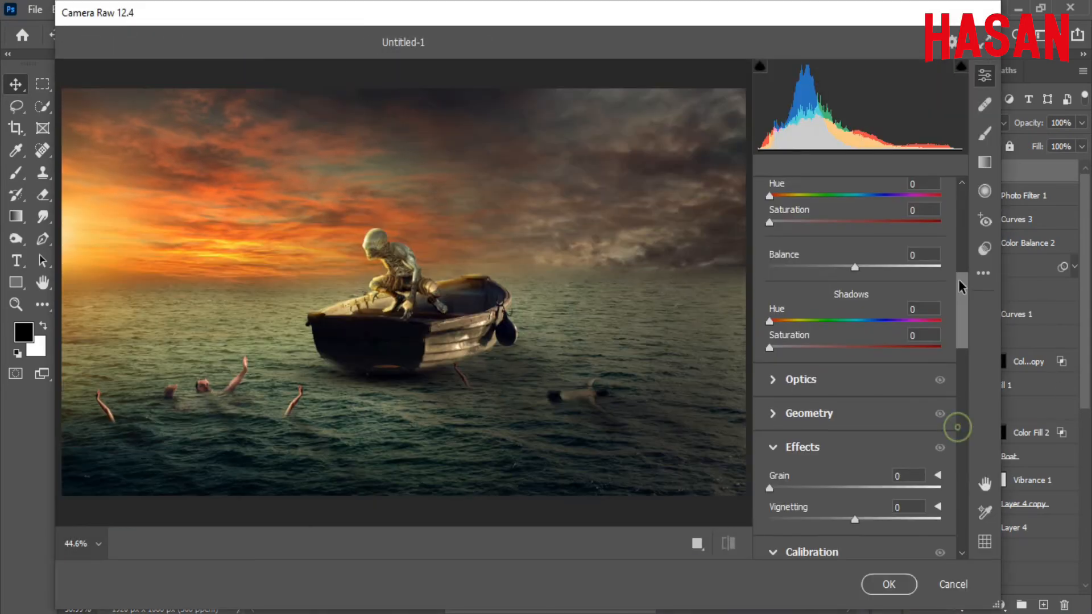
Set contrast to +15, highlights to +7, shadows to -17, whites to +18 and blacks to -13, with exposure reset to 0.
left_click_drag(957, 424, 963, 228)
left_click_drag(854, 265, 847, 239)
scroll(960, 254, "down", 1)
scroll(961, 257, "down", 2)
double_click(848, 239)
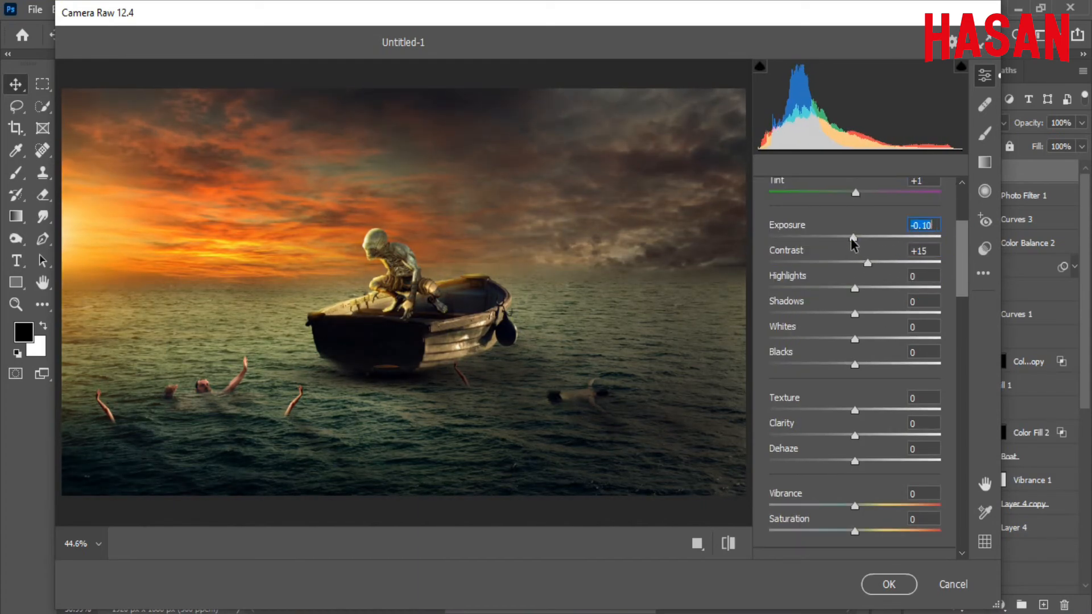
scroll(963, 270, "down", 1)
scroll(963, 270, "down", 1)
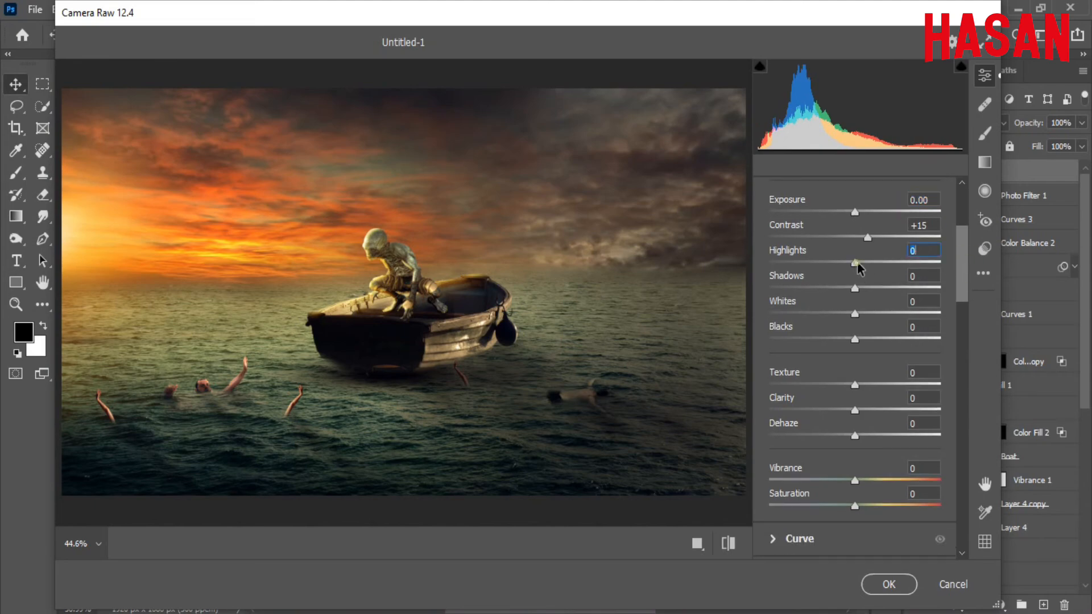
left_click_drag(858, 265, 844, 346)
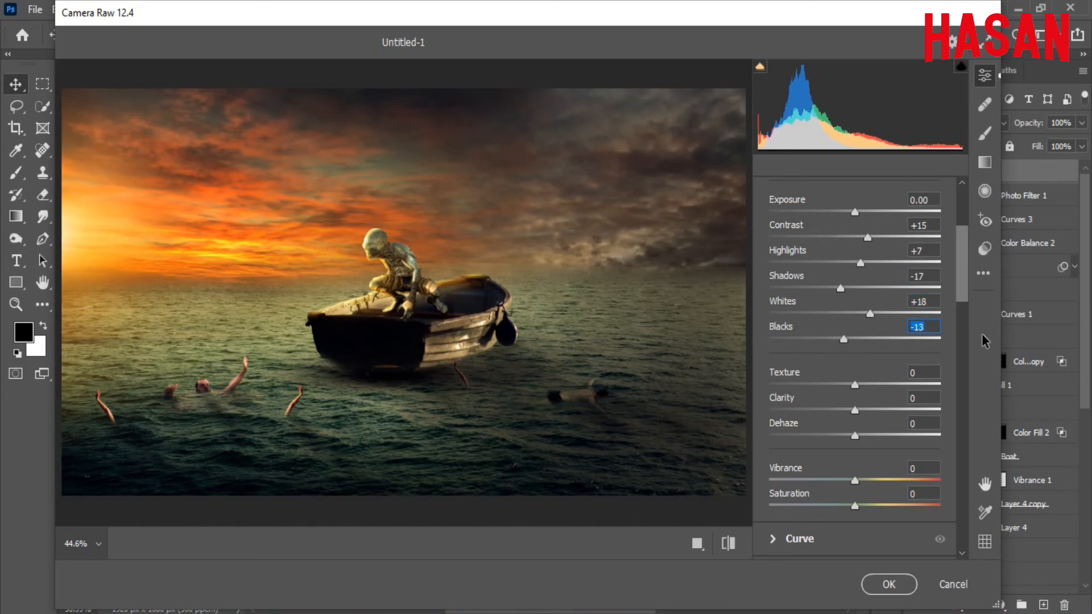
Set clarity to +5 and texture to +2, and raise dehaze slightly.
left_click_drag(966, 266, 965, 293)
left_click_drag(857, 268, 857, 243)
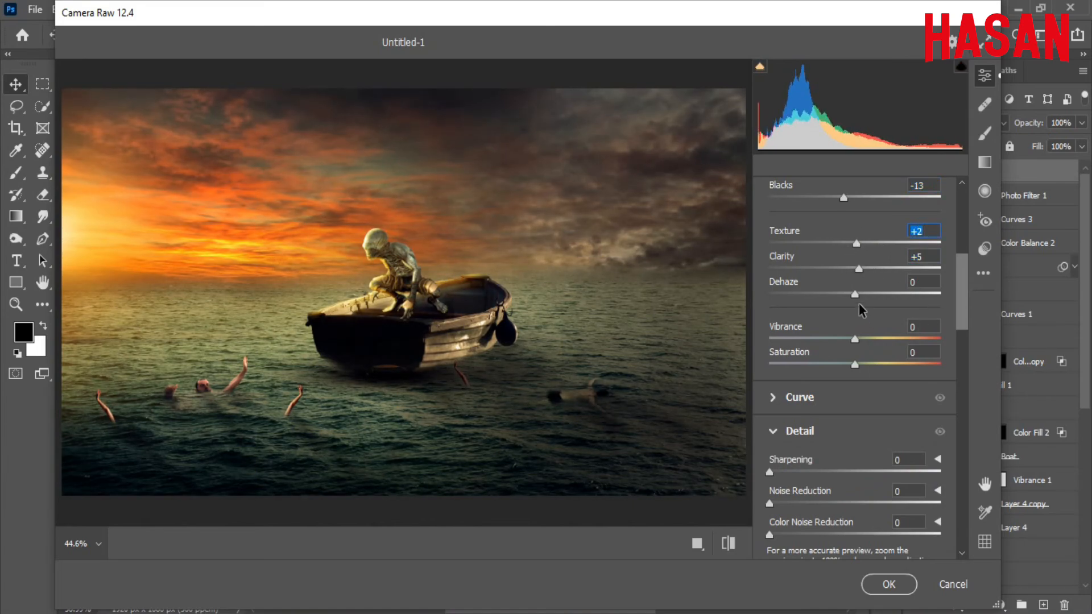
left_click_drag(855, 295, 867, 294)
Set noise reduction to 17 and add a small amount of sharpening.
left_click_drag(966, 285, 964, 310)
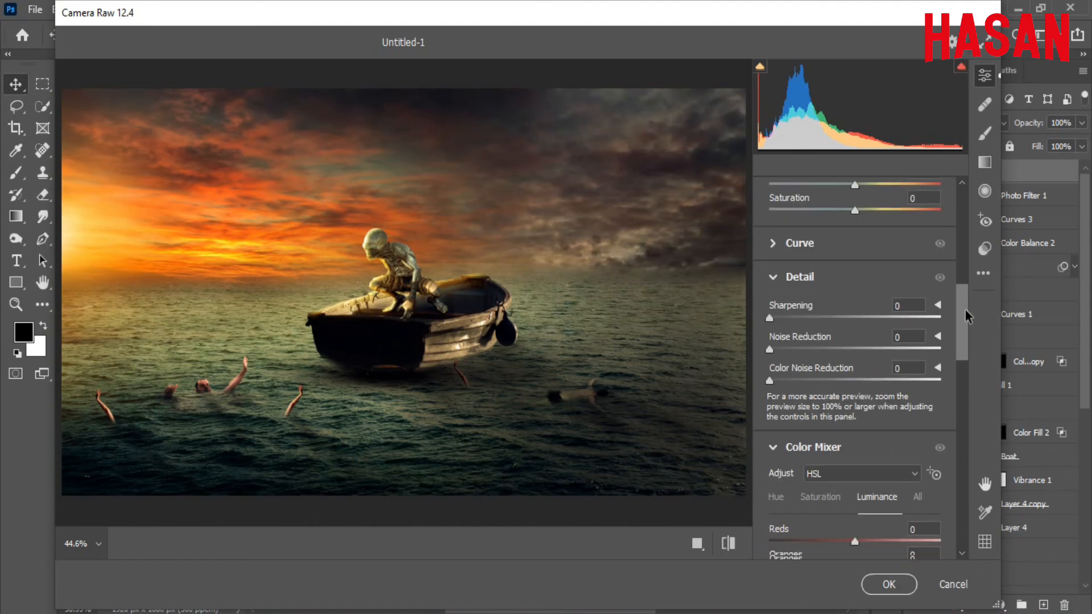
left_click_drag(770, 349, 795, 350)
left_click(780, 318)
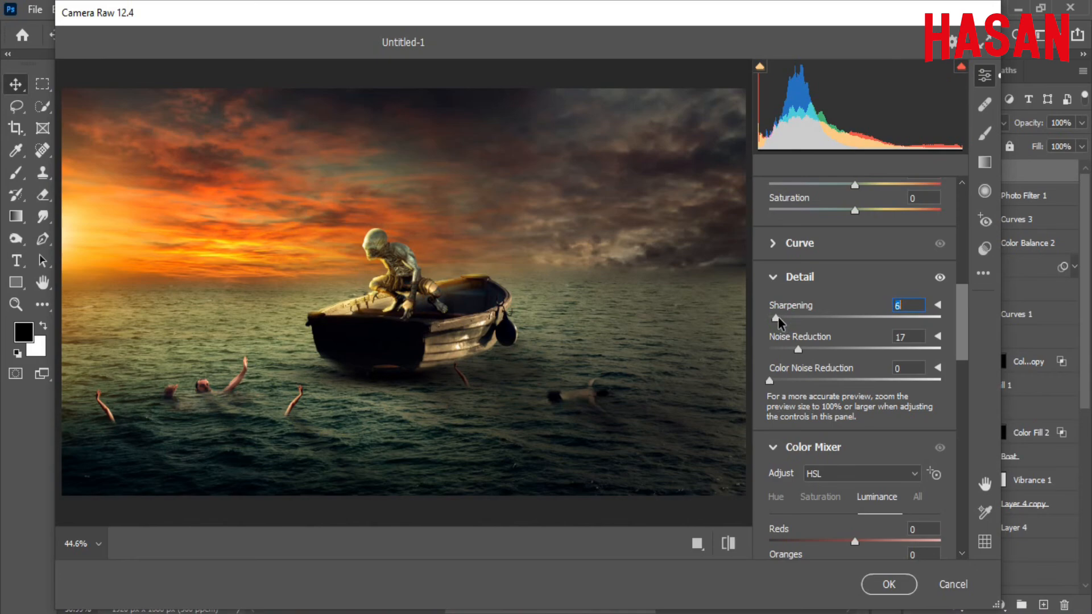
In the Color Mixer, set the aquas' luminance to +100 and saturation to +42, and fine-tune the oranges and yellows.
left_click_drag(964, 310, 964, 357)
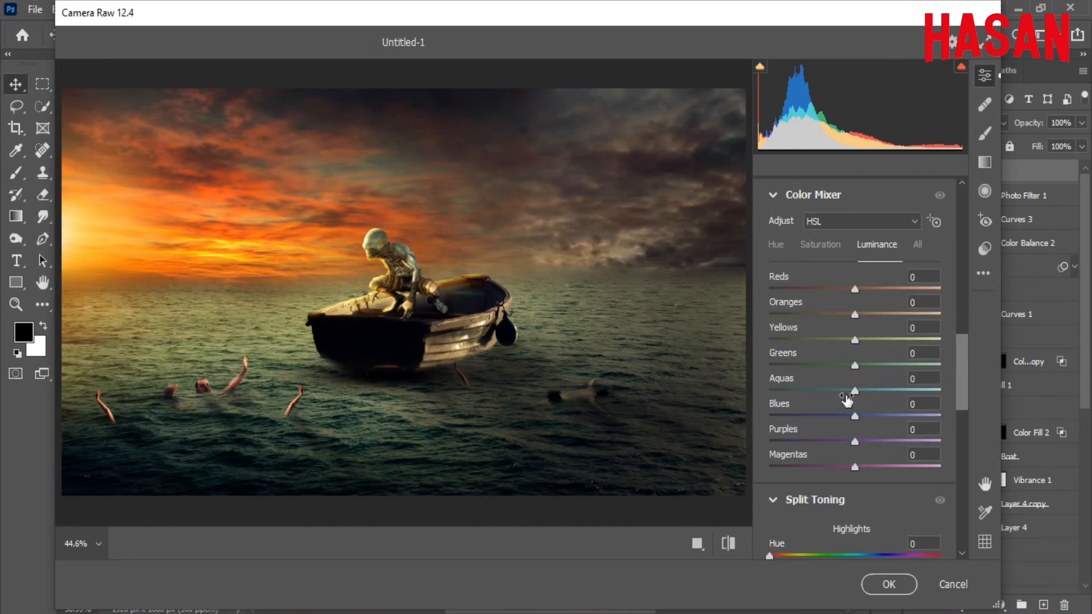
left_click_drag(855, 391, 966, 395)
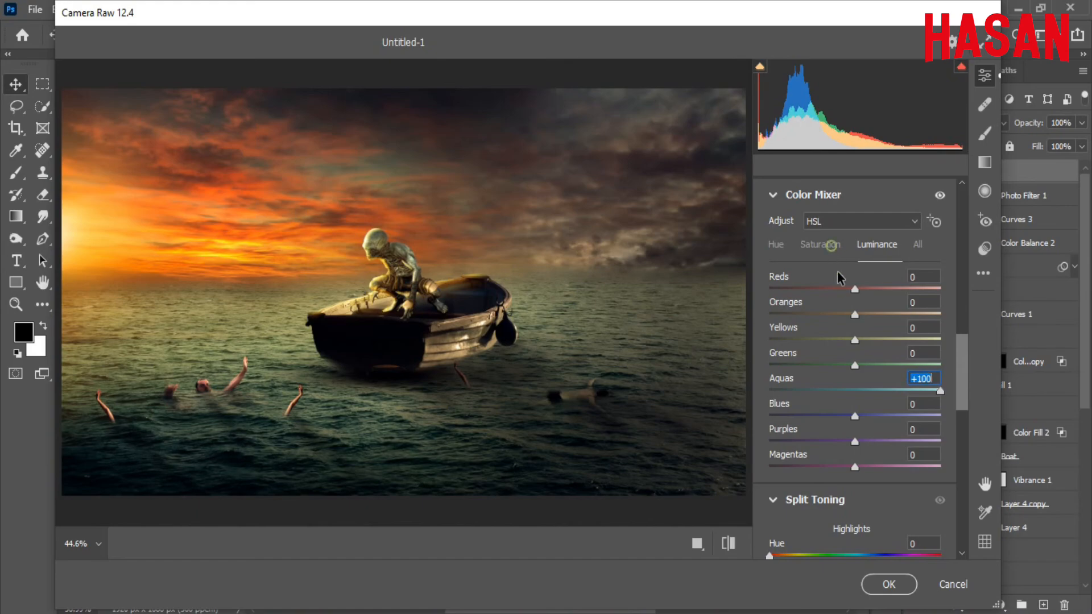
left_click(820, 244)
left_click_drag(854, 392, 891, 388)
mouse_move(855, 314)
left_mouse_down()
mouse_move(870, 315)
mouse_move(846, 319)
mouse_move(861, 325)
left_mouse_up()
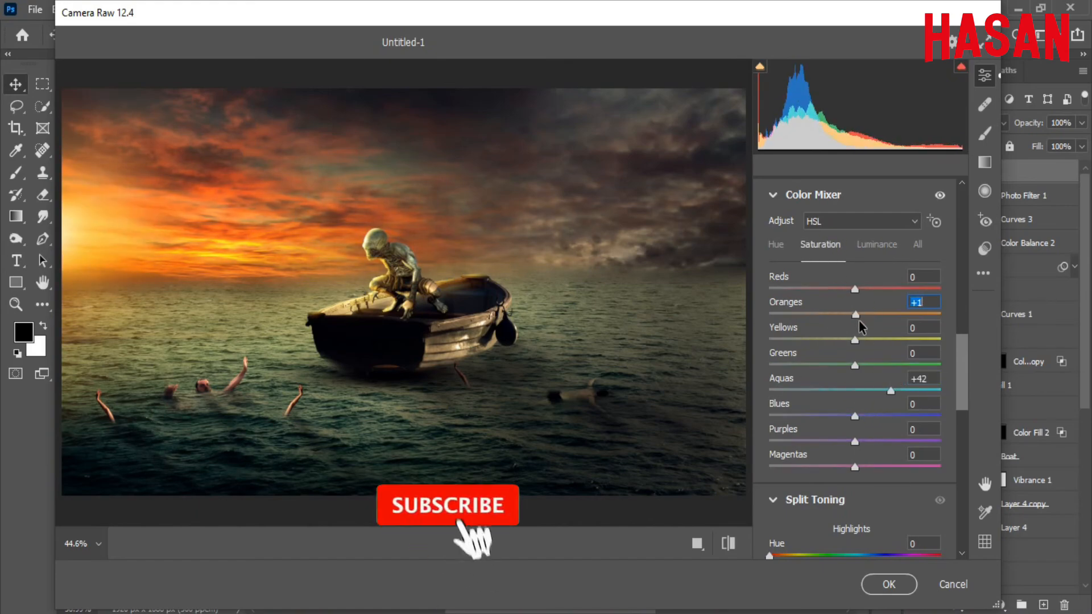
left_click(876, 244)
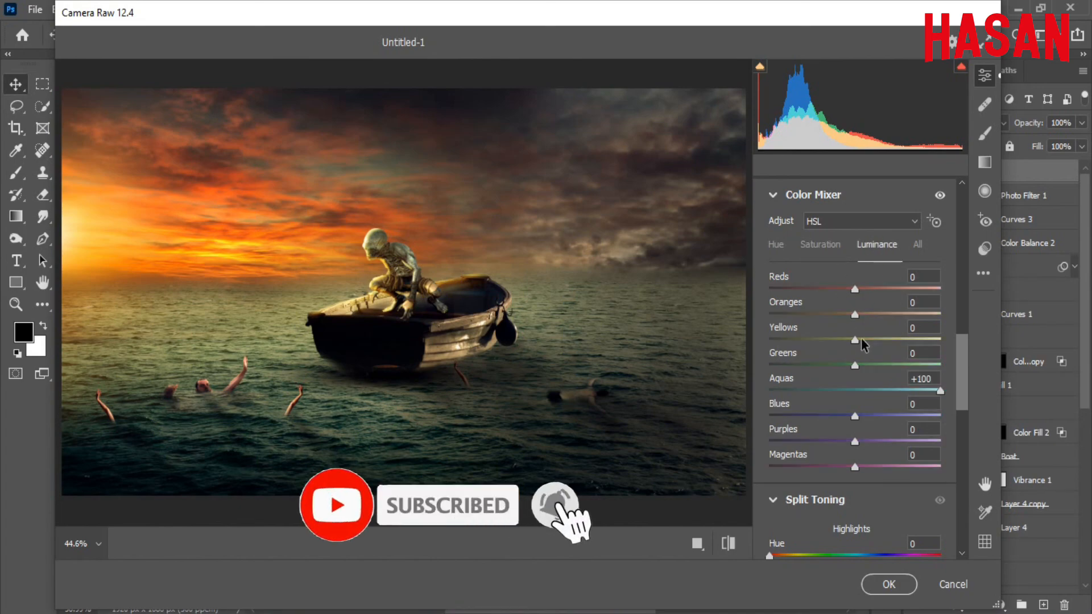
left_click_drag(861, 340, 855, 314)
Split-tone the highlights with hue 69 and saturation 27.
left_click_drag(960, 348, 964, 407)
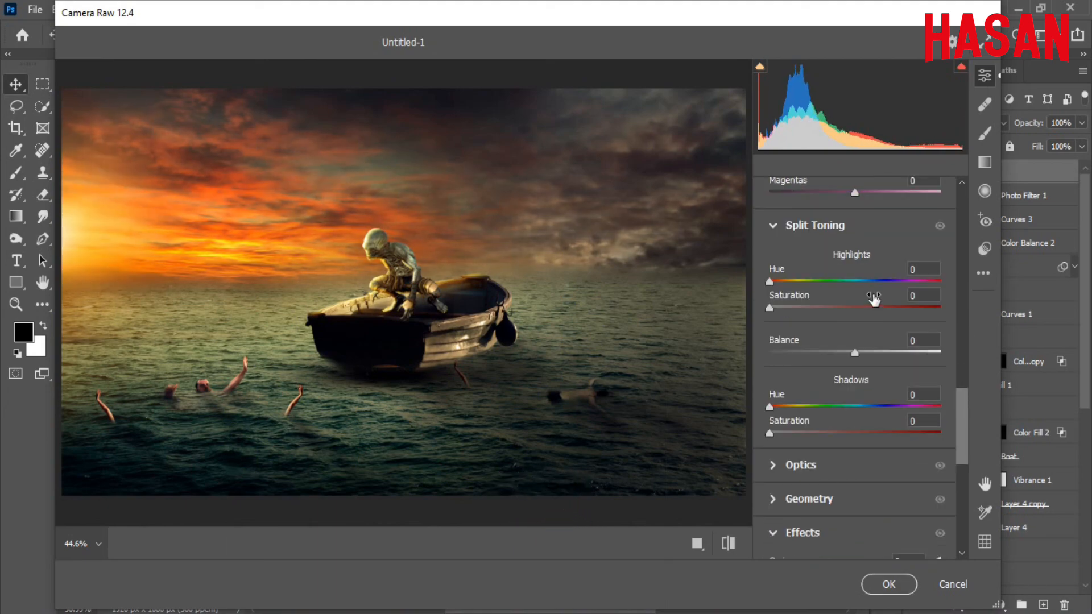
left_click(848, 281)
mouse_move(770, 307)
left_mouse_down()
mouse_move(807, 306)
mouse_move(788, 304)
left_mouse_up()
left_click_drag(848, 280, 819, 309)
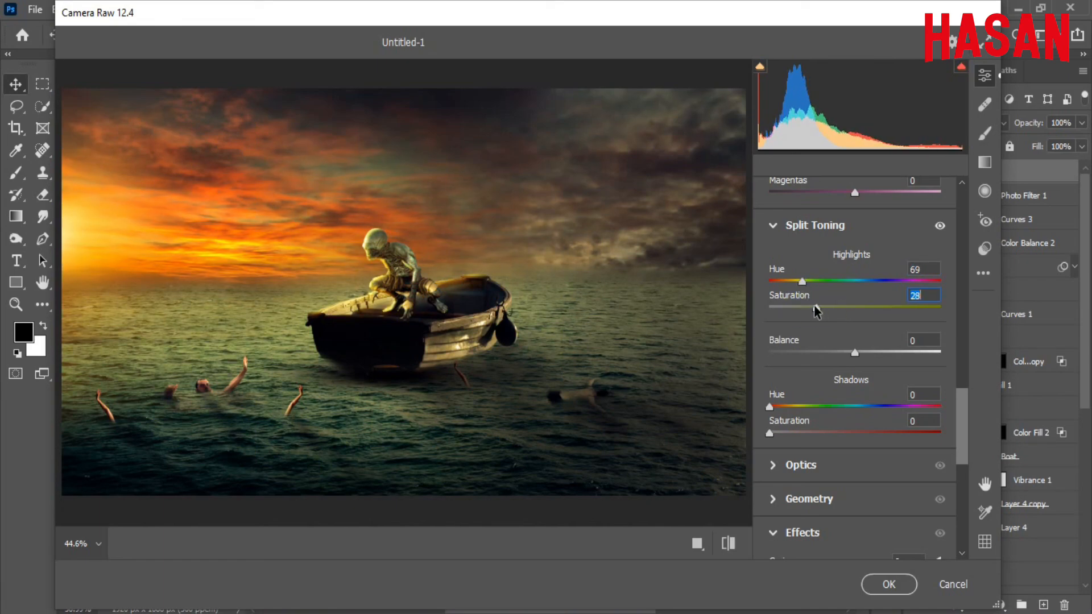
Split-tone the shadows with hue 205 and saturation 7, and set the toning balance to 11.
left_click(862, 406)
mouse_move(793, 433)
left_mouse_down()
mouse_move(828, 435)
mouse_move(778, 434)
mouse_move(789, 435)
left_mouse_up()
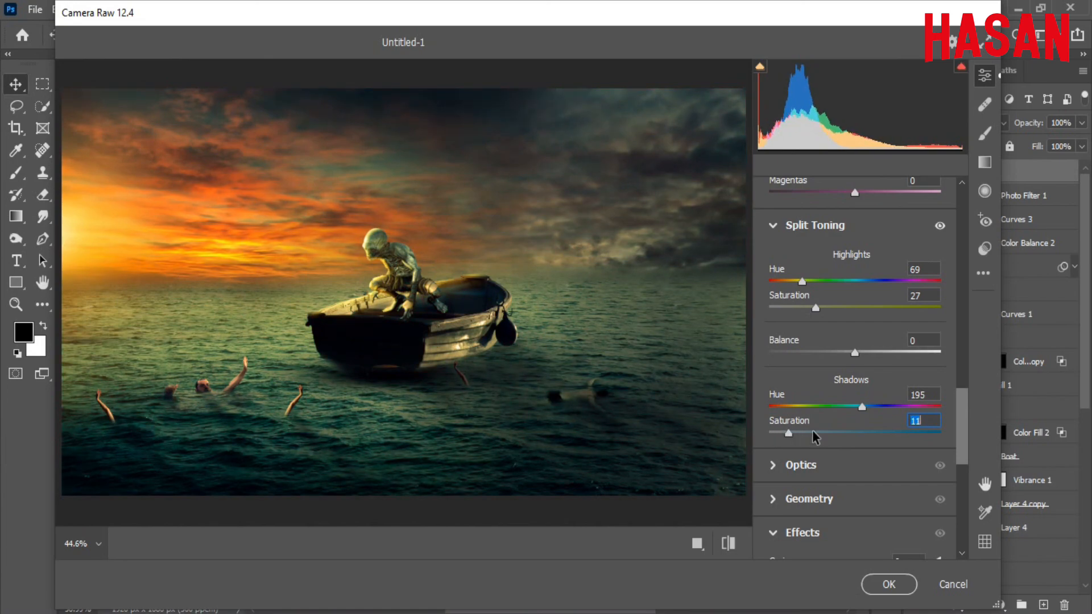
mouse_move(862, 405)
left_mouse_down()
mouse_move(892, 407)
mouse_move(869, 408)
left_mouse_up()
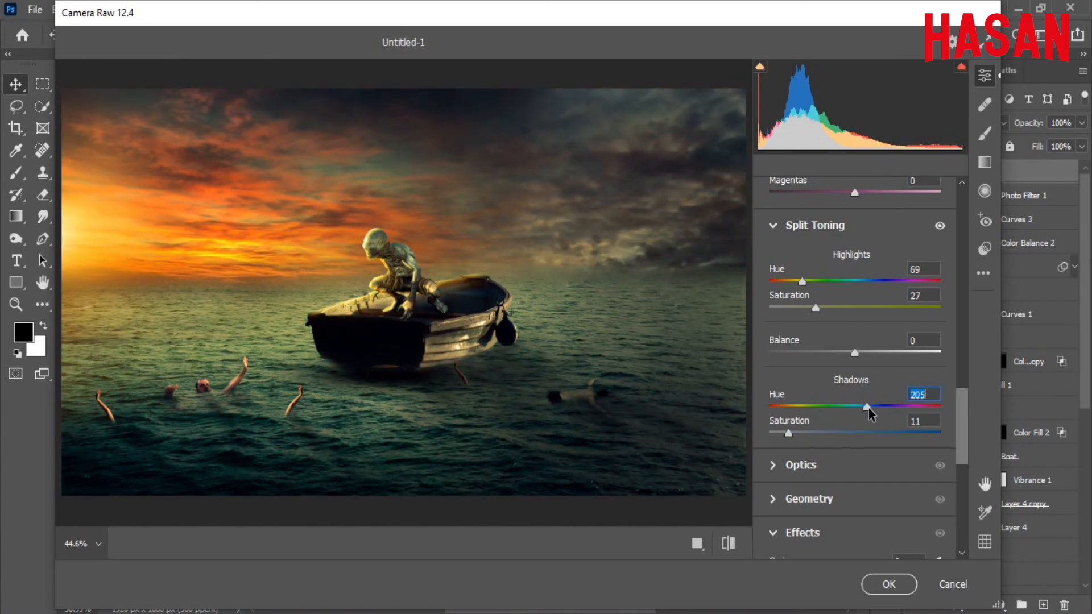
mouse_move(790, 435)
left_mouse_down()
mouse_move(807, 438)
mouse_move(782, 431)
left_mouse_up()
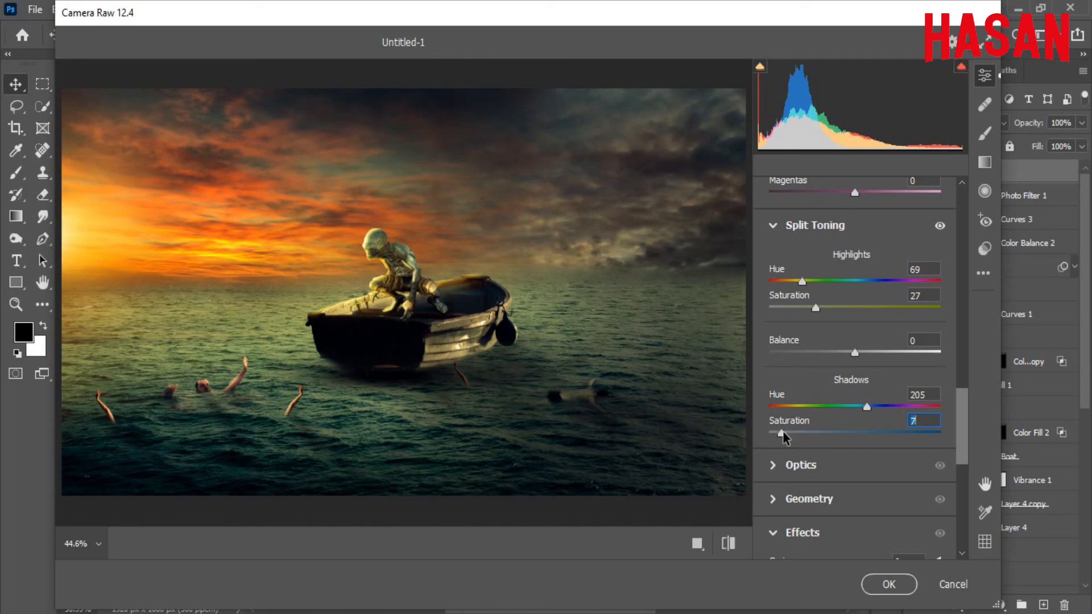
mouse_move(855, 353)
left_mouse_down()
mouse_move(910, 357)
mouse_move(813, 352)
mouse_move(871, 356)
mouse_move(851, 358)
left_mouse_up()
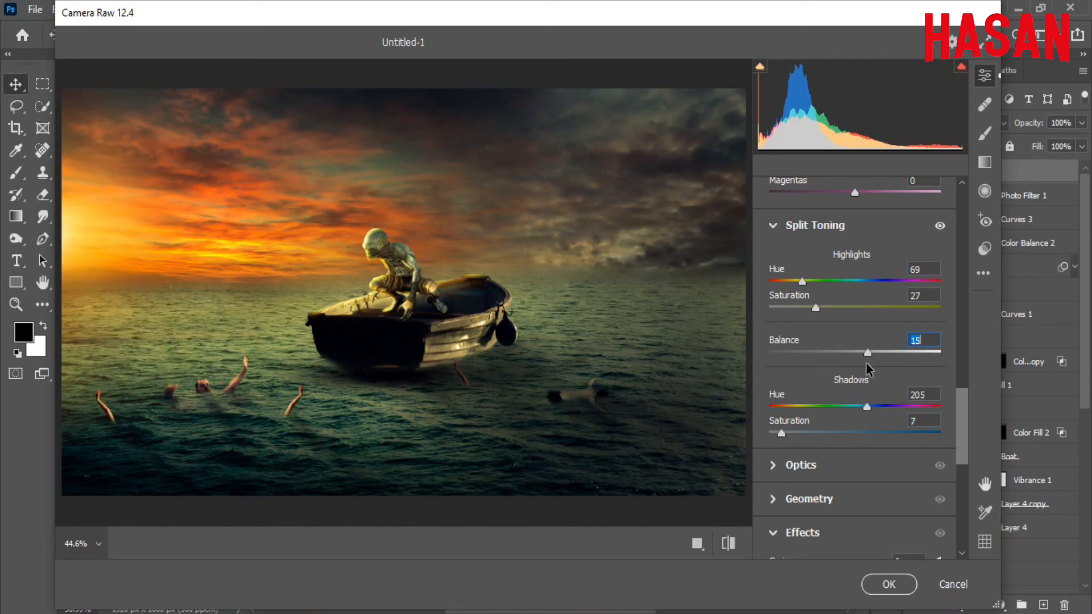
Add a slight dark vignette, calibrate the Blue Primary to hue +3 and saturation -5, and apply the Camera Raw filter.
scroll(866, 416, "down", 4)
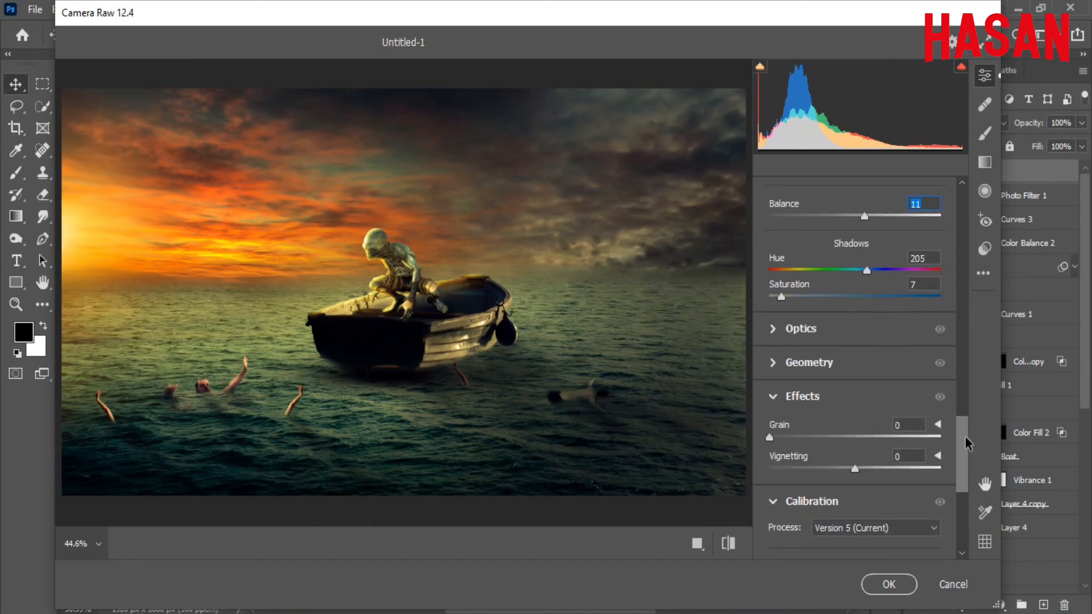
left_click_drag(855, 396, 848, 396)
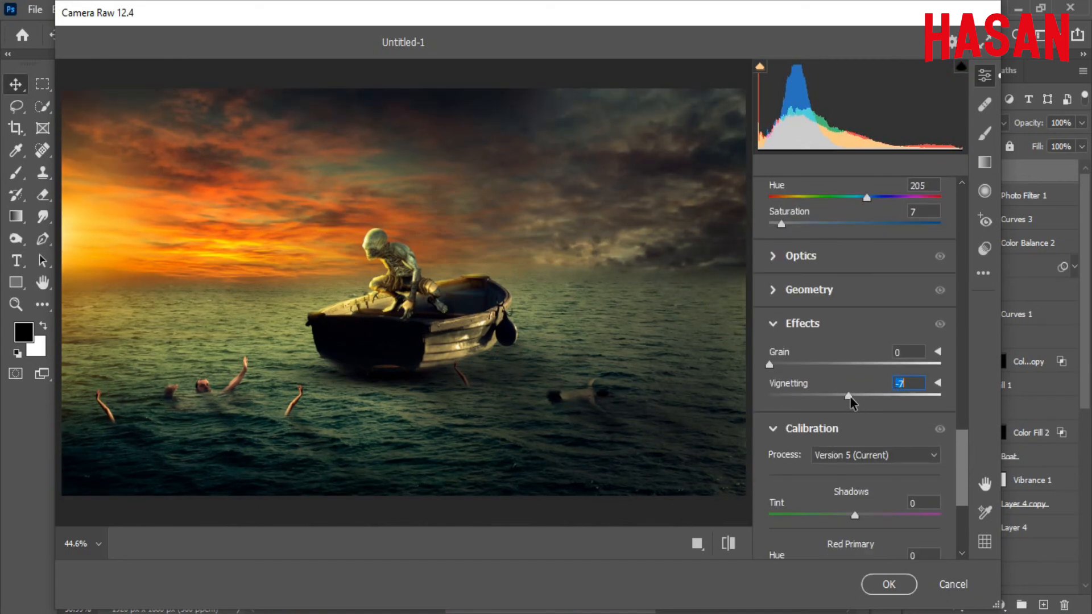
left_click_drag(966, 449, 970, 501)
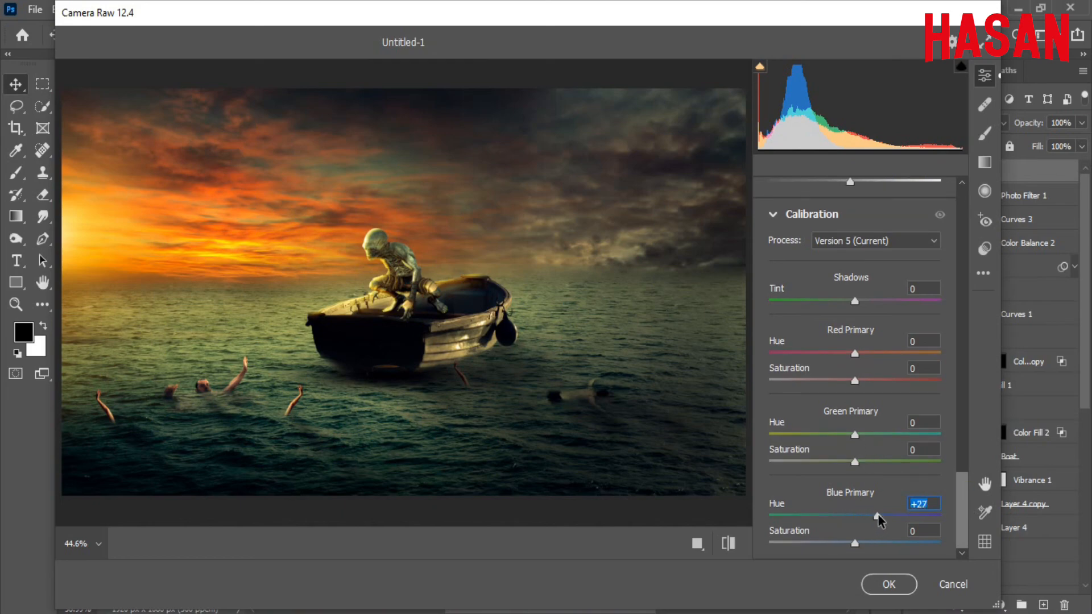
left_click_drag(879, 519, 856, 543)
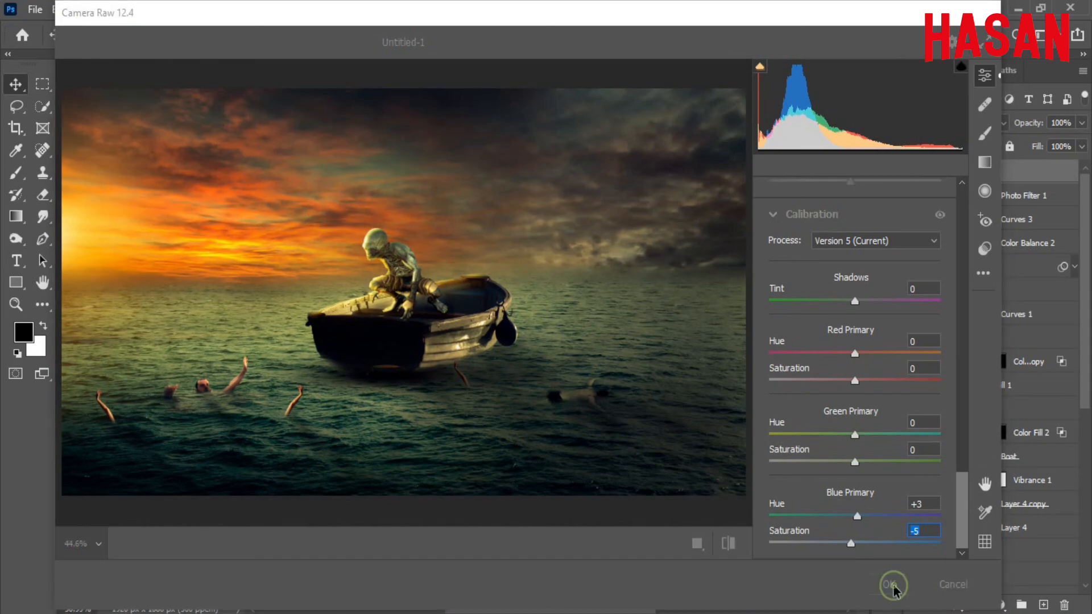
left_click(890, 585)
Lower the filtered merged layer's opacity to about 63% and compare it on and off.
left_click(1075, 172)
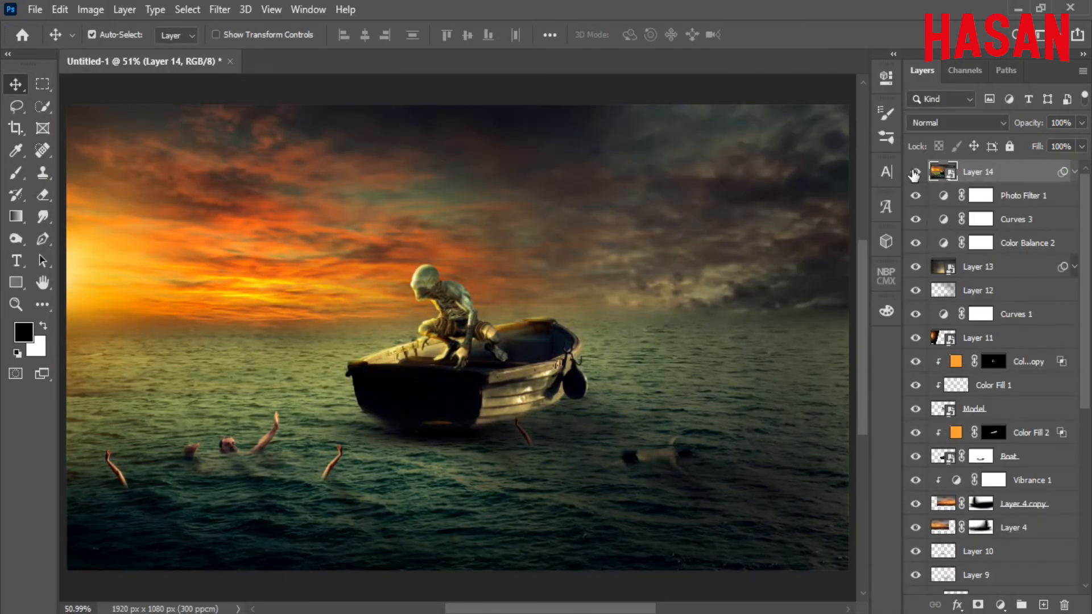
left_click_drag(1034, 126, 1002, 122)
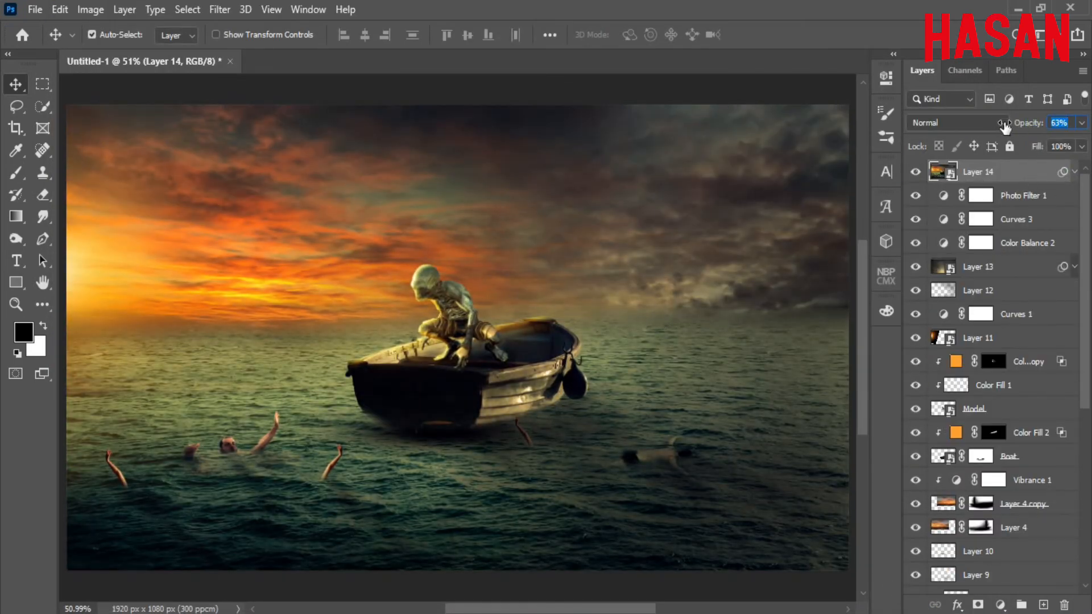
left_click(915, 172)
Add a new top layer and stamp all visible layers into it in Normal blend mode.
left_click(1044, 605)
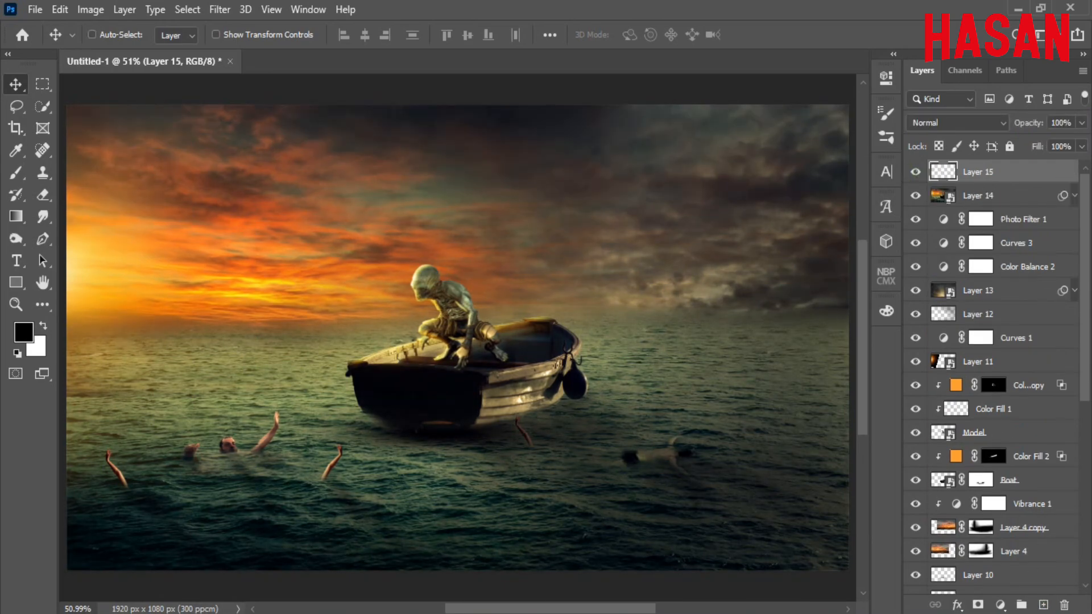
key("ctrl+alt+shift+e")
key("shift+alt+l")
key("shift+alt+n")
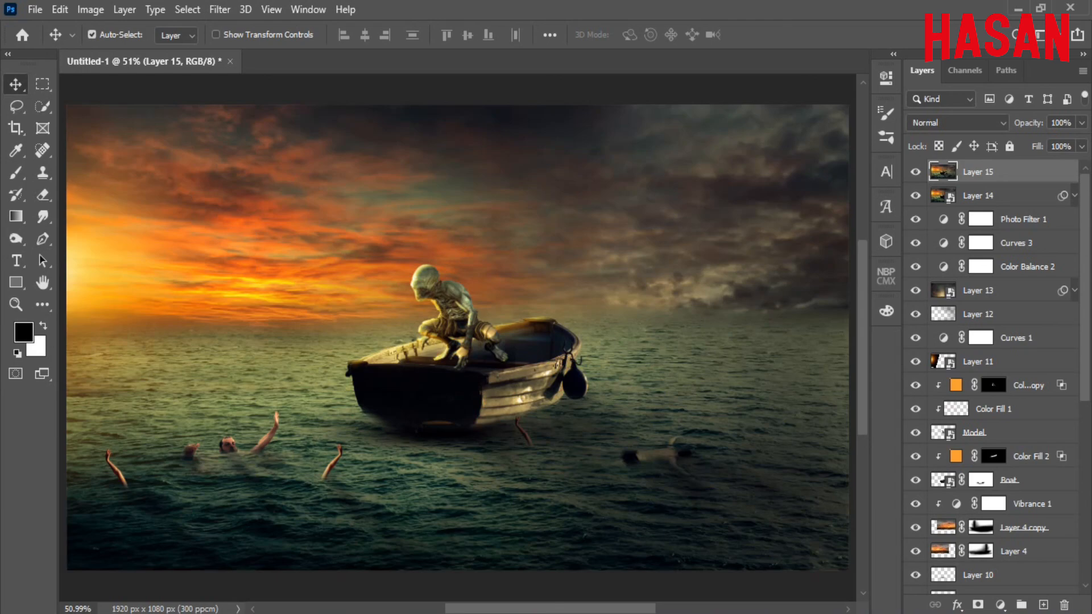